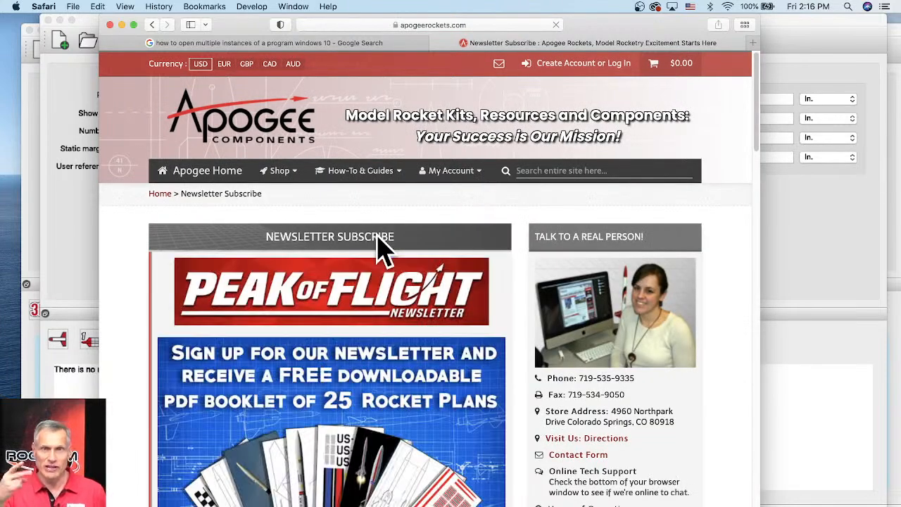
Look over the Peak of Flight newsletter sign-up page and its free rocket plan book offer.
{"action": "scroll", "coordinate": [535, 282], "scroll_direction": "down", "scroll_amount": 2}
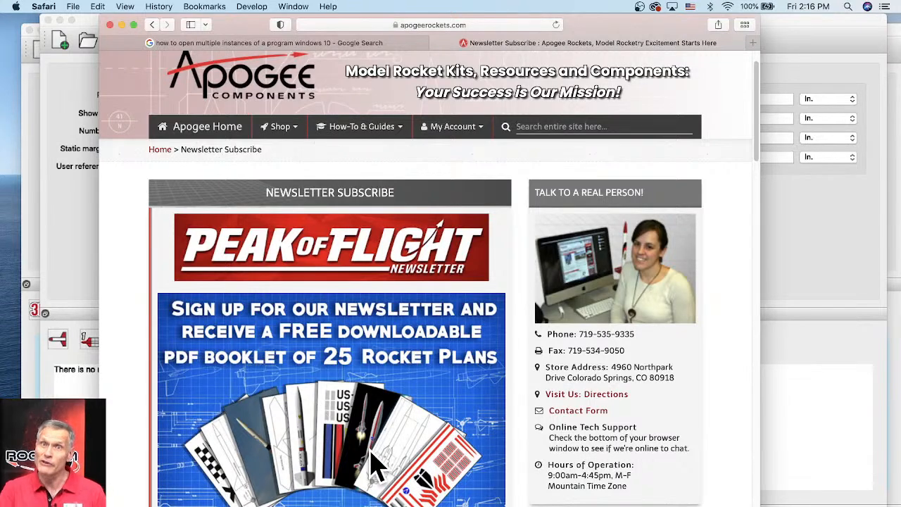
{"action": "scroll", "coordinate": [371, 465], "scroll_direction": "down", "scroll_amount": 5}
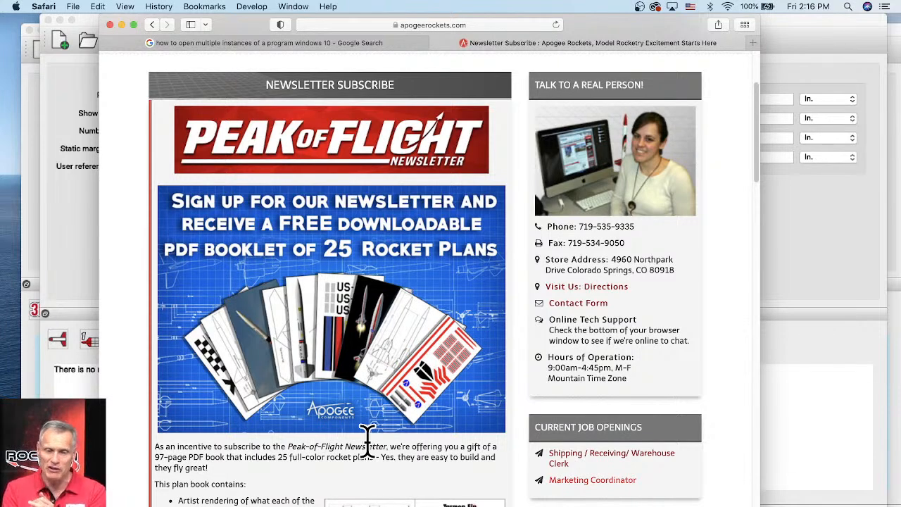
{"action": "scroll", "coordinate": [352, 331], "scroll_direction": "up", "scroll_amount": 4}
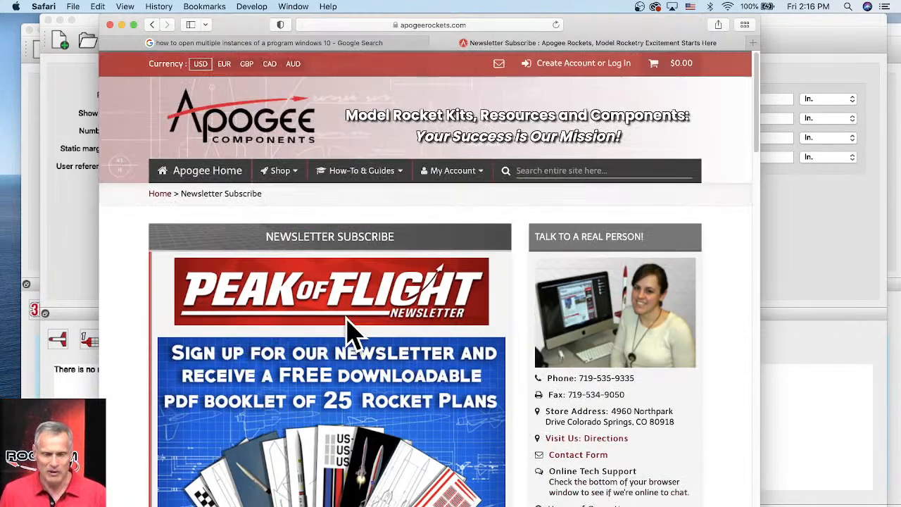
Open Peak of Flight newsletter issue 571 from the site's How-To & Guides content.
{"action": "left_click", "coordinate": [368, 178]}
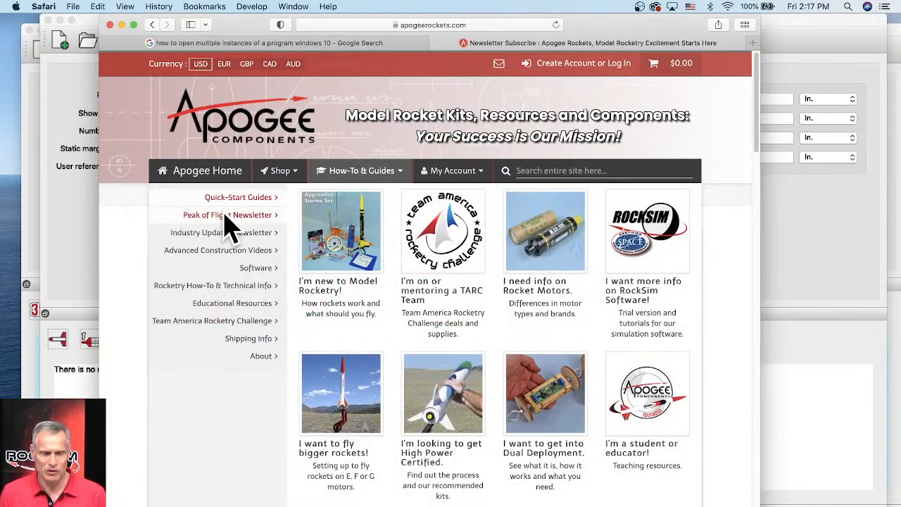
{"action": "mouse_move", "coordinate": [228, 225]}
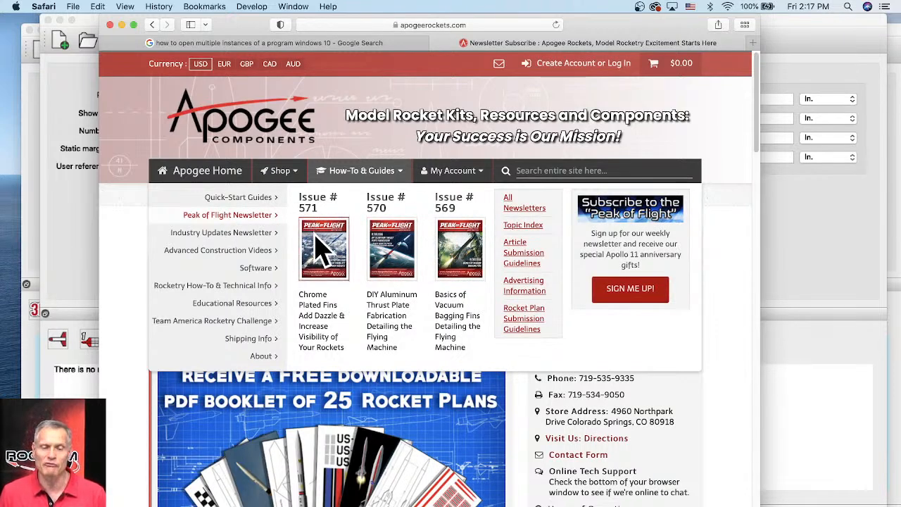
{"action": "left_click", "coordinate": [320, 250]}
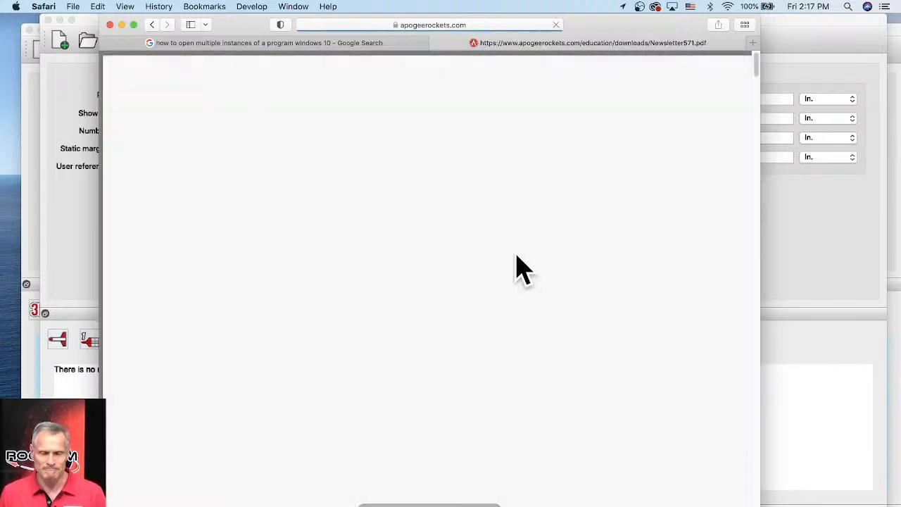
Skim the Chrome Plated Fins article in the newsletter PDF through to the completed fin in Figure 19.
{"action": "scroll", "coordinate": [429, 338], "scroll_direction": "down", "scroll_amount": 4}
{"action": "scroll", "coordinate": [440, 338], "scroll_direction": "down", "scroll_amount": 15}
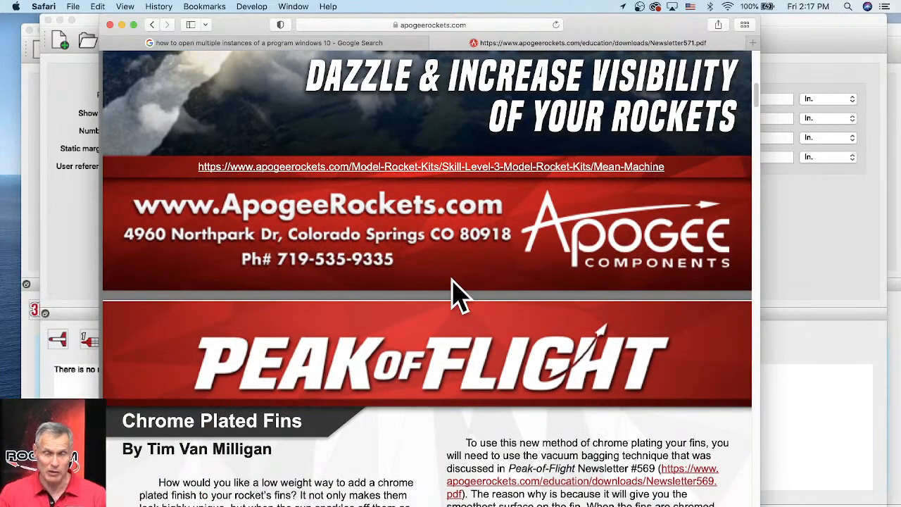
{"action": "scroll", "coordinate": [450, 303], "scroll_direction": "down", "scroll_amount": 15}
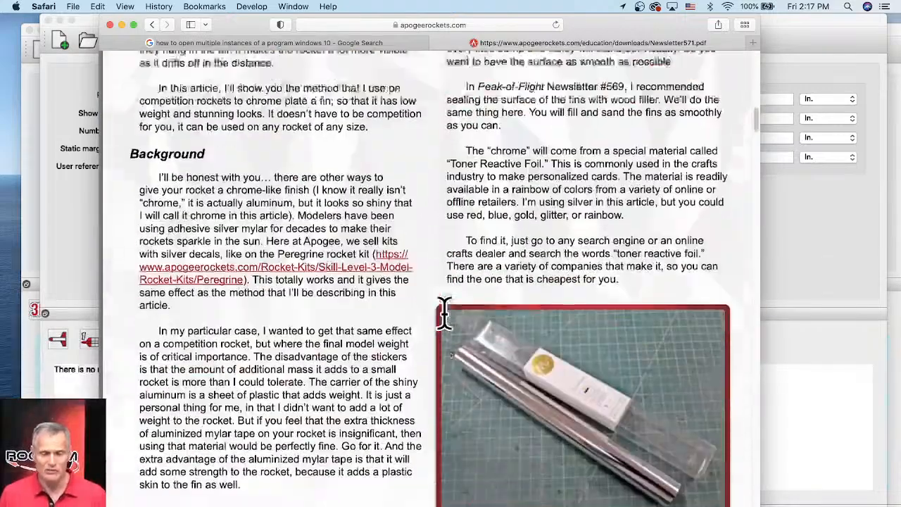
{"action": "scroll", "coordinate": [423, 303], "scroll_direction": "up", "scroll_amount": 5}
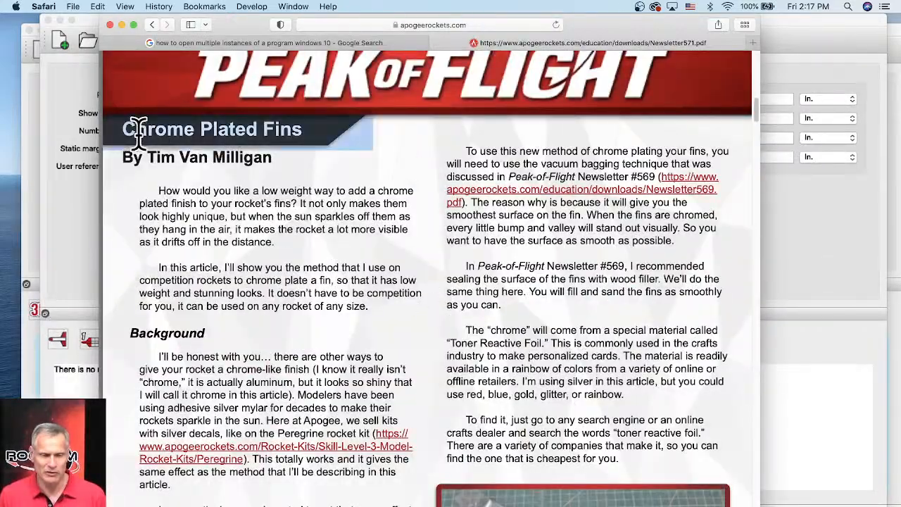
{"action": "scroll", "coordinate": [423, 257], "scroll_direction": "down", "scroll_amount": 20}
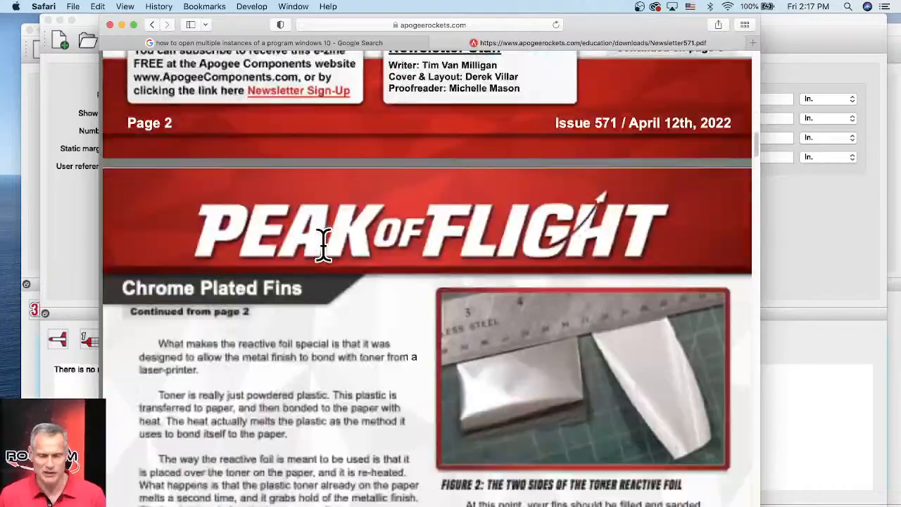
{"action": "scroll", "coordinate": [374, 242], "scroll_direction": "down", "scroll_amount": 20}
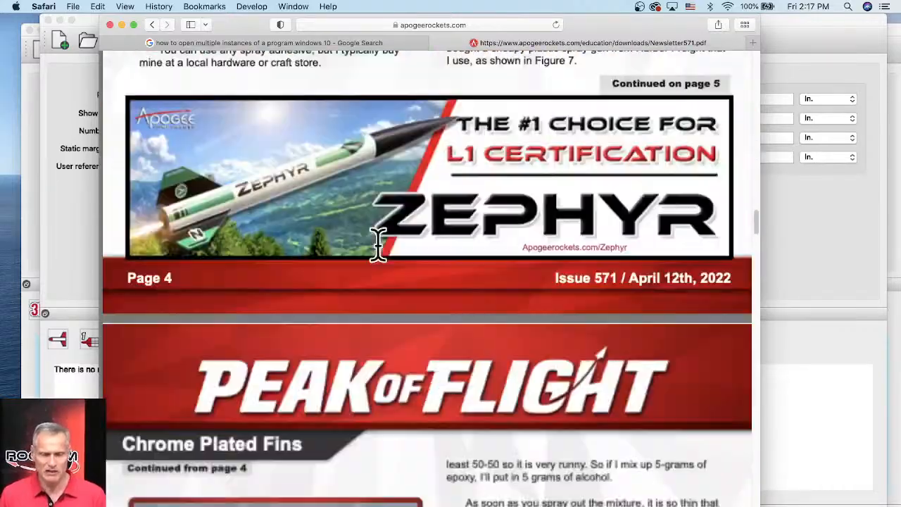
{"action": "scroll", "coordinate": [378, 243], "scroll_direction": "down", "scroll_amount": 20}
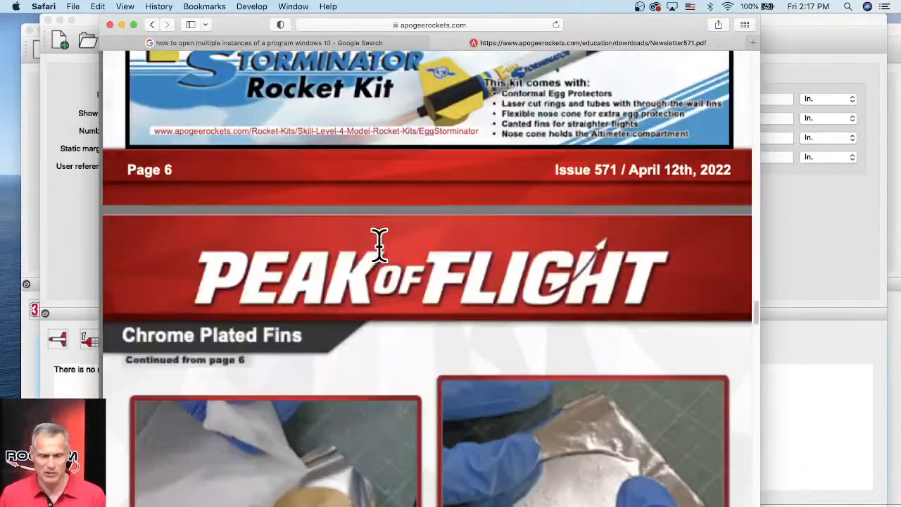
{"action": "scroll", "coordinate": [380, 250], "scroll_direction": "down", "scroll_amount": 20}
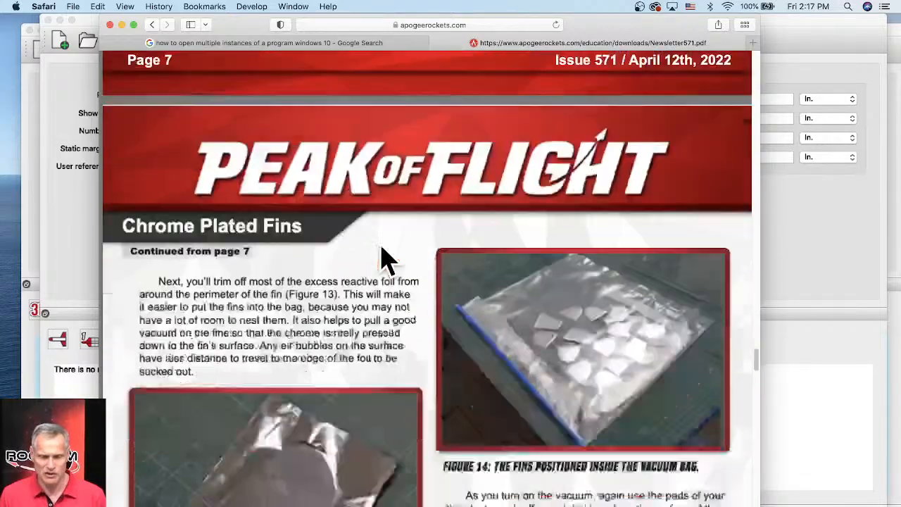
{"action": "scroll", "coordinate": [383, 260], "scroll_direction": "down", "scroll_amount": 20}
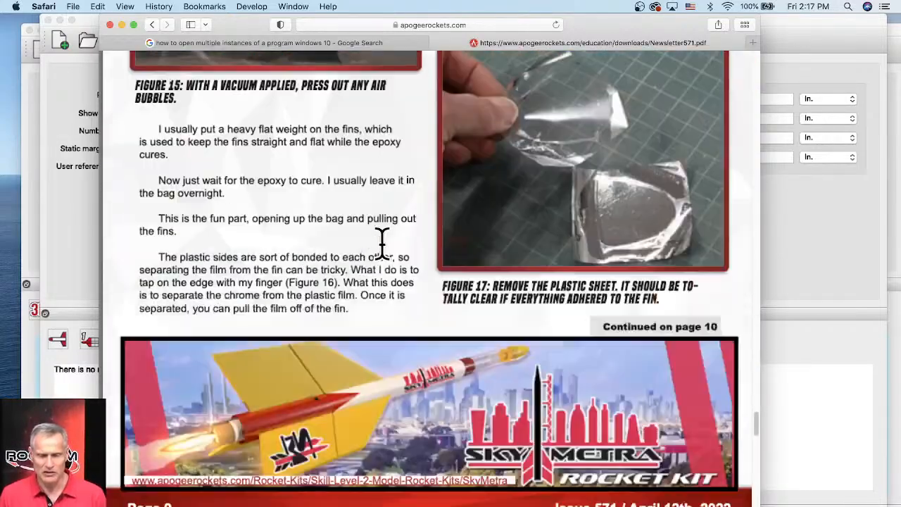
{"action": "scroll", "coordinate": [381, 243], "scroll_direction": "down", "scroll_amount": 20}
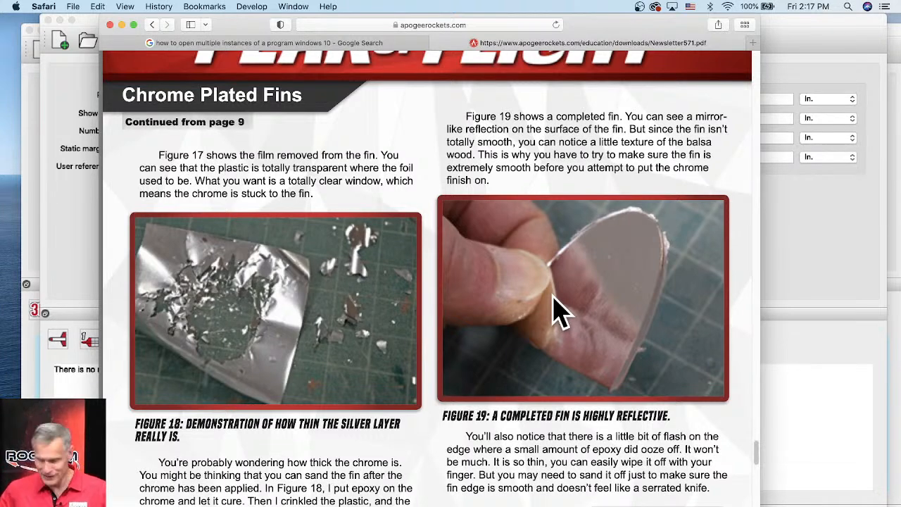
{"action": "scroll", "coordinate": [499, 274], "scroll_direction": "down", "scroll_amount": 3}
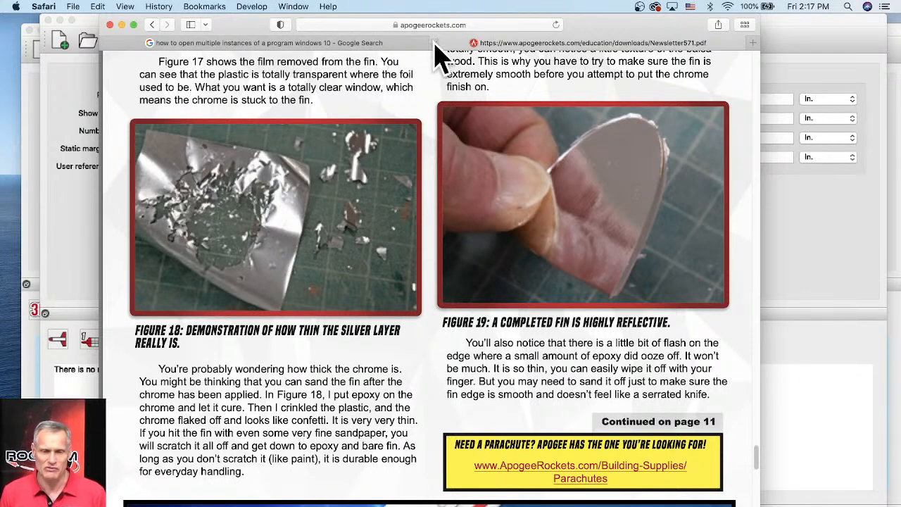
Return to the newsletter subscription page and show the latest Advanced Construction Videos in the site's guides.
{"action": "left_click", "coordinate": [152, 25]}
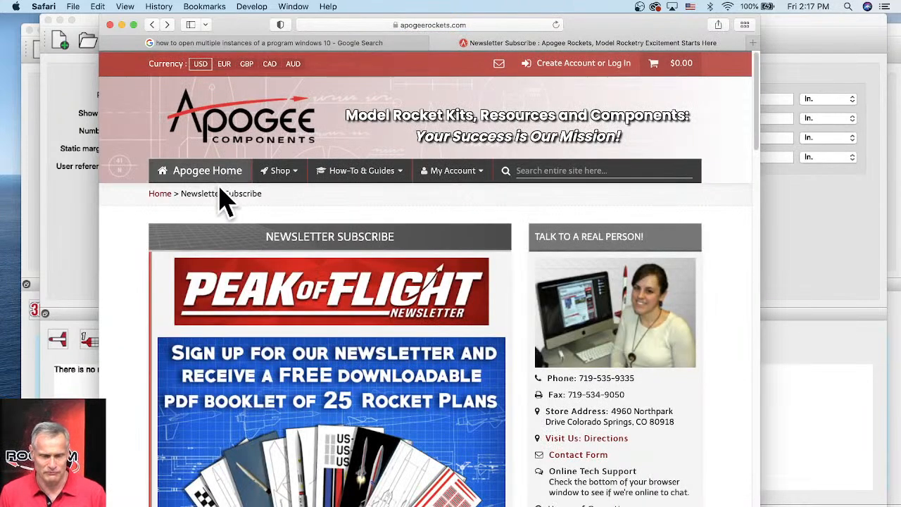
{"action": "mouse_move", "coordinate": [346, 189]}
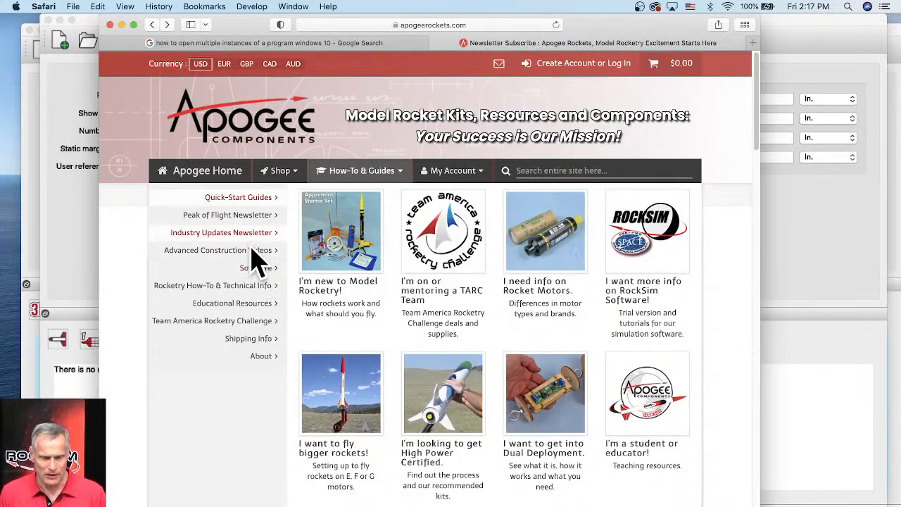
{"action": "mouse_move", "coordinate": [210, 262]}
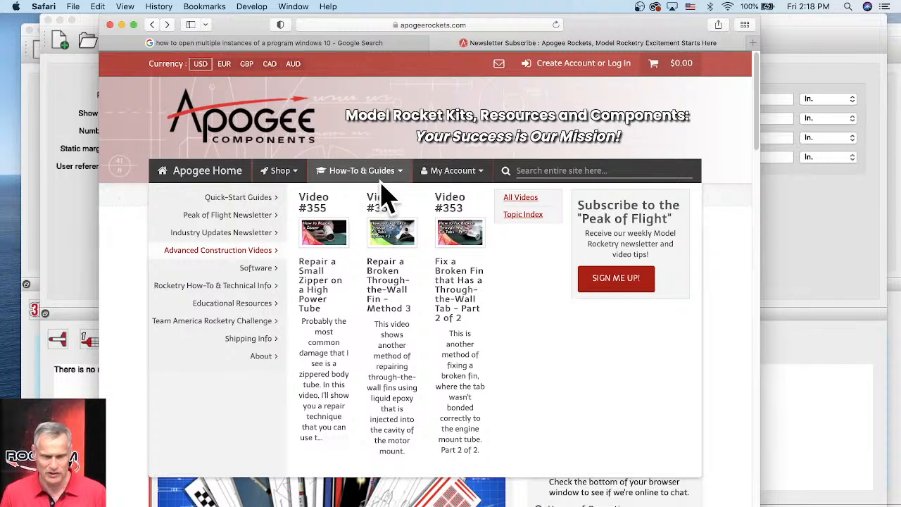
Search the site for "ejection plug" and open the 24mm Styrofoam Ejection Plug product page.
{"action": "left_click", "coordinate": [559, 176]}
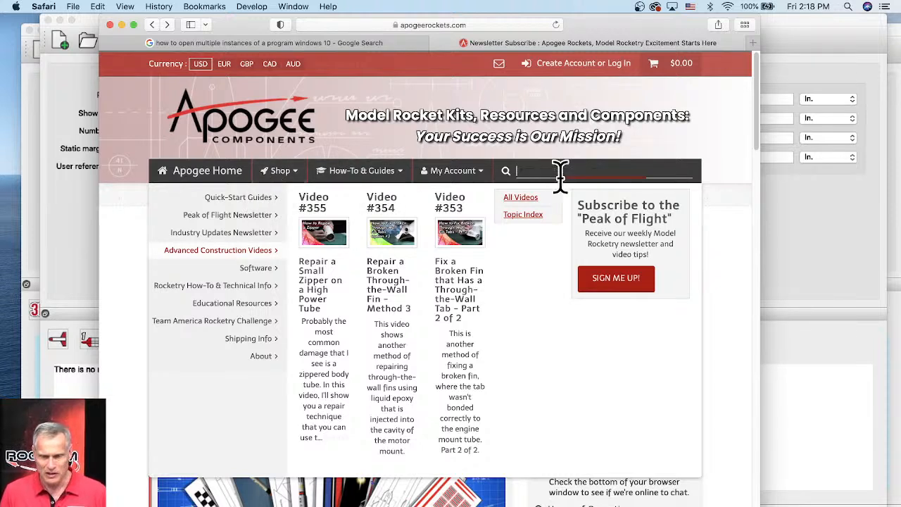
{"action": "type", "text": "eje"}
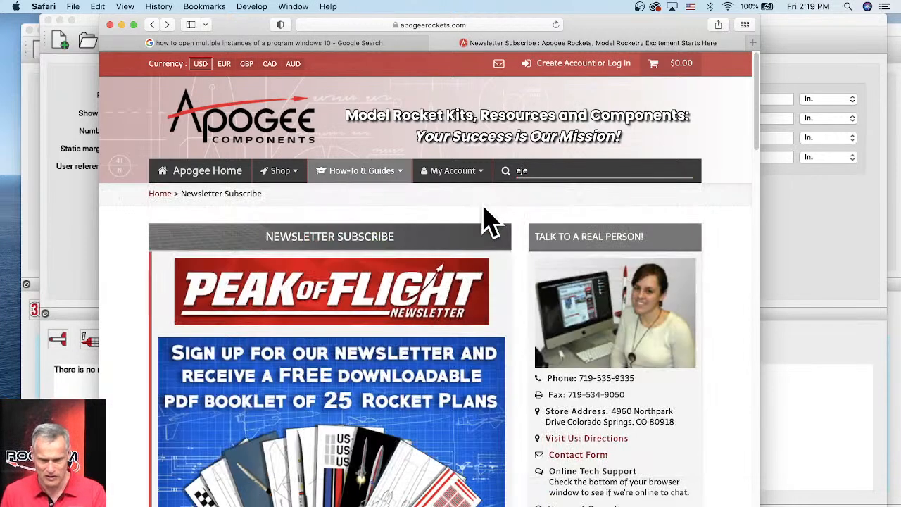
{"action": "type", "text": "ction plug"}
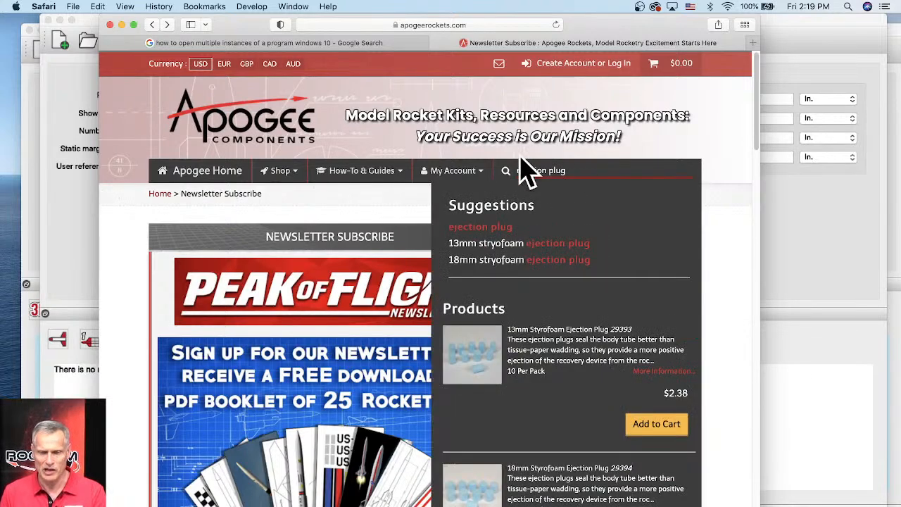
{"action": "scroll", "coordinate": [529, 313], "scroll_direction": "down", "scroll_amount": 1}
{"action": "scroll", "coordinate": [529, 313], "scroll_direction": "down", "scroll_amount": 5}
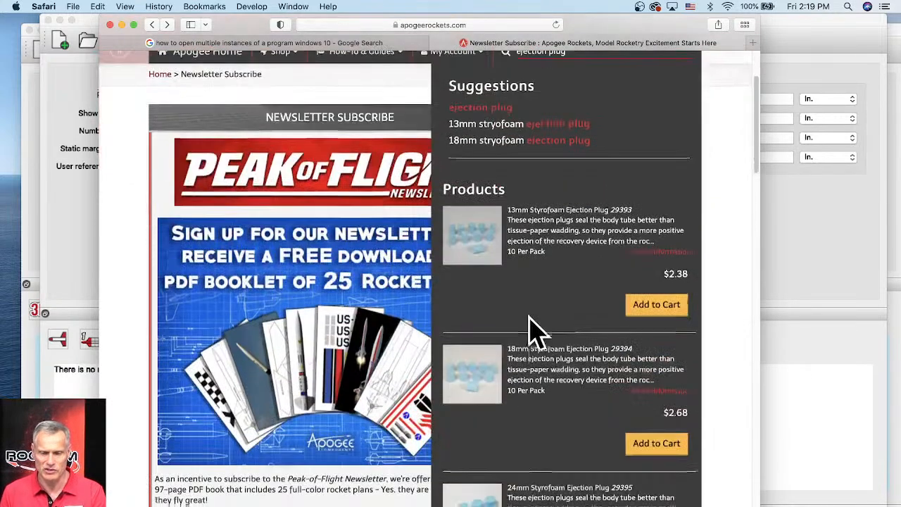
{"action": "left_click", "coordinate": [492, 437]}
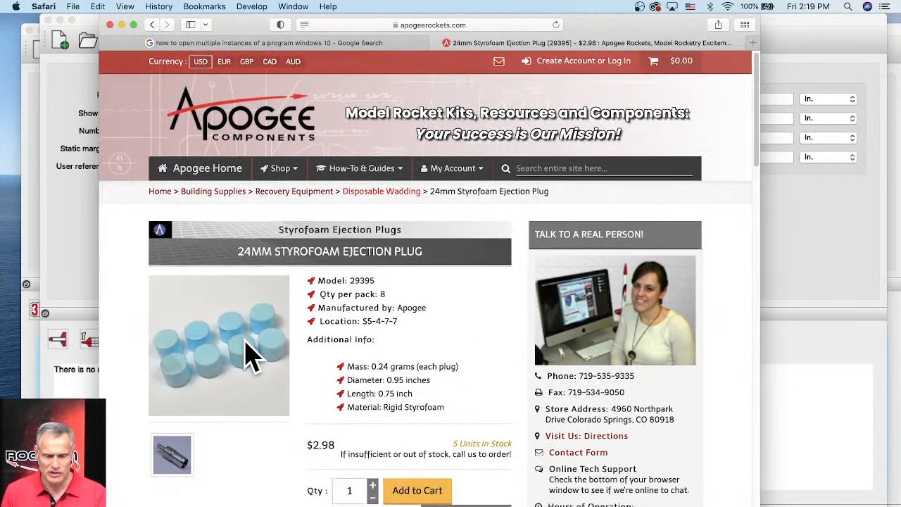
Review the 24mm ejection plug's description, usage instructions and product photo.
{"action": "scroll", "coordinate": [251, 352], "scroll_direction": "down", "scroll_amount": 3}
{"action": "scroll", "coordinate": [313, 287], "scroll_direction": "down", "scroll_amount": 18}
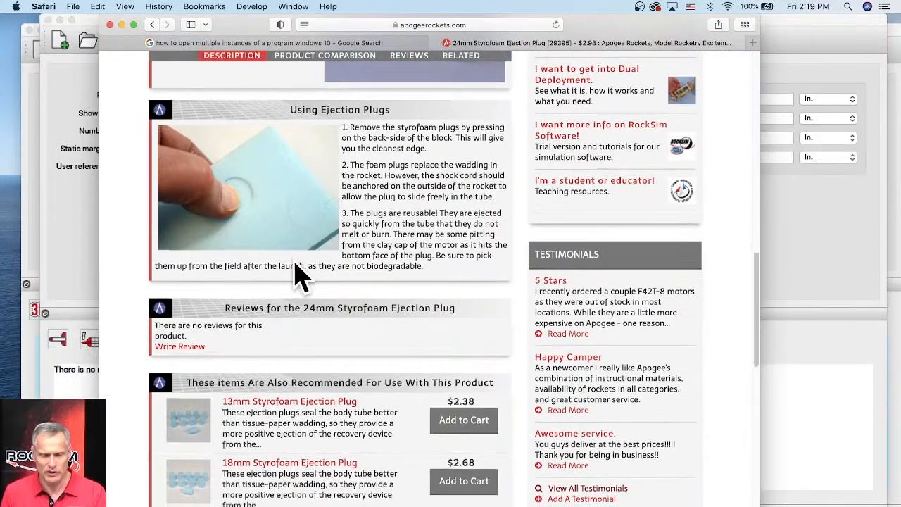
{"action": "scroll", "coordinate": [310, 273], "scroll_direction": "down", "scroll_amount": 5}
{"action": "scroll", "coordinate": [312, 272], "scroll_direction": "up", "scroll_amount": 20}
{"action": "scroll", "coordinate": [316, 269], "scroll_direction": "up", "scroll_amount": 3}
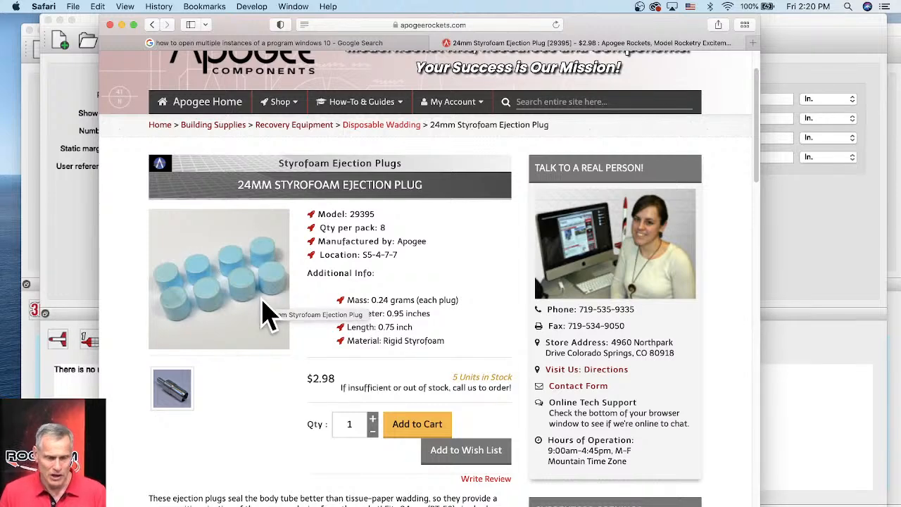
Switch to Rocksim Pro, open the Estes-Baby-Bertha.rkt design and rotate the 3D rocket to show its body decal.
{"action": "left_click", "coordinate": [79, 250]}
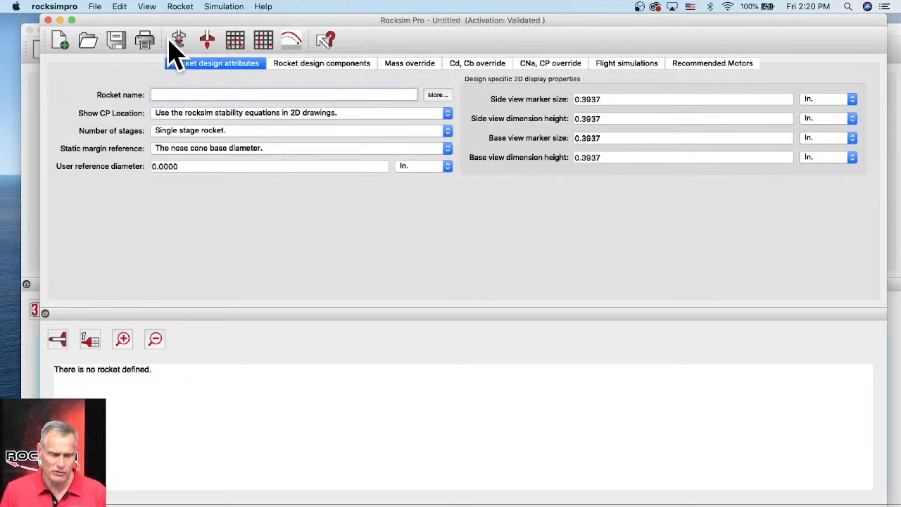
{"action": "left_click", "coordinate": [85, 48]}
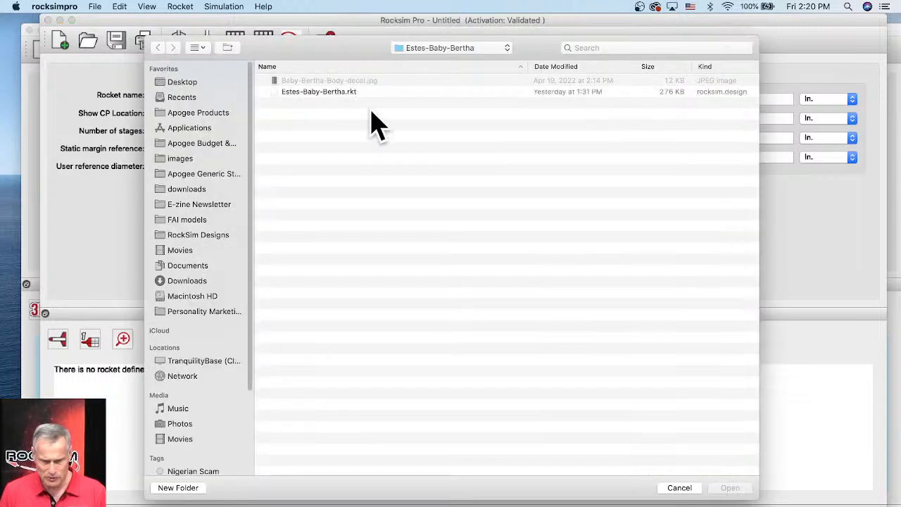
{"action": "left_click", "coordinate": [330, 94]}
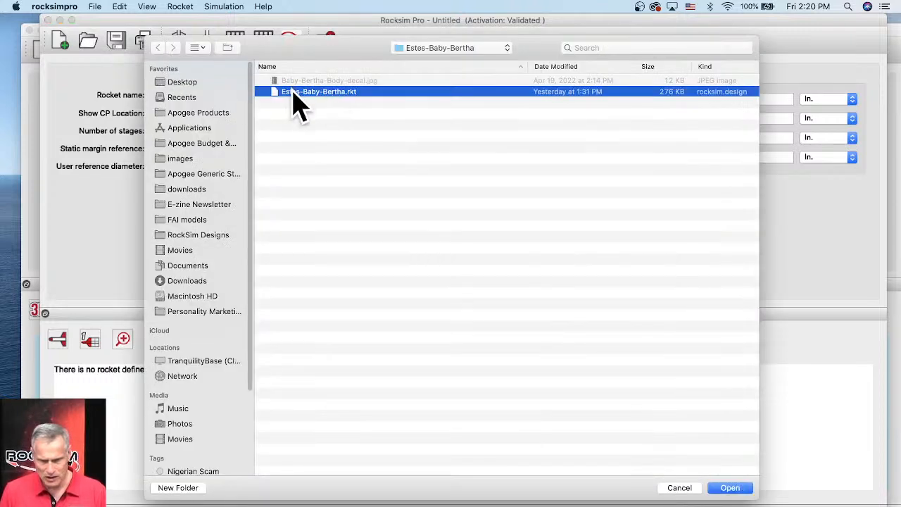
{"action": "left_click", "coordinate": [729, 488]}
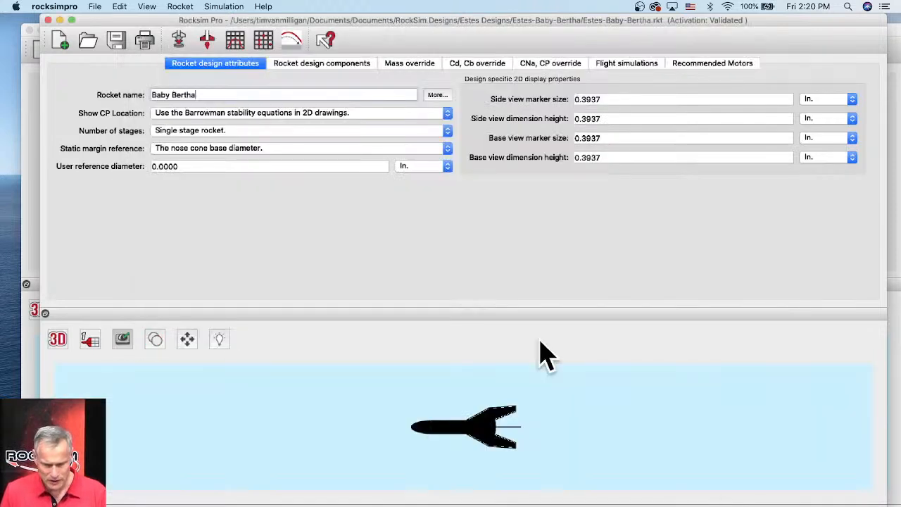
{"action": "scroll", "coordinate": [468, 444], "scroll_direction": "up", "scroll_amount": 5}
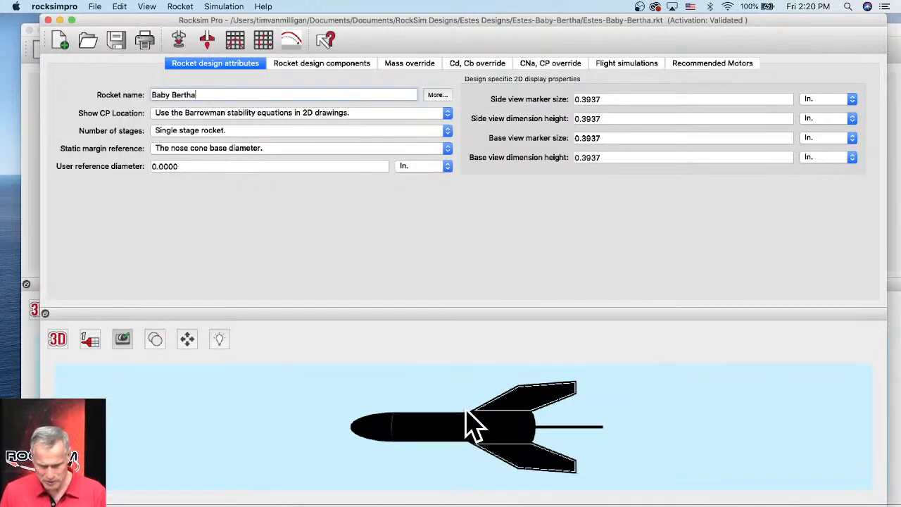
{"action": "mouse_move", "coordinate": [466, 392]}
{"action": "left_mouse_down"}
{"action": "mouse_move", "coordinate": [469, 286]}
{"action": "mouse_move", "coordinate": [468, 325]}
{"action": "left_mouse_up"}
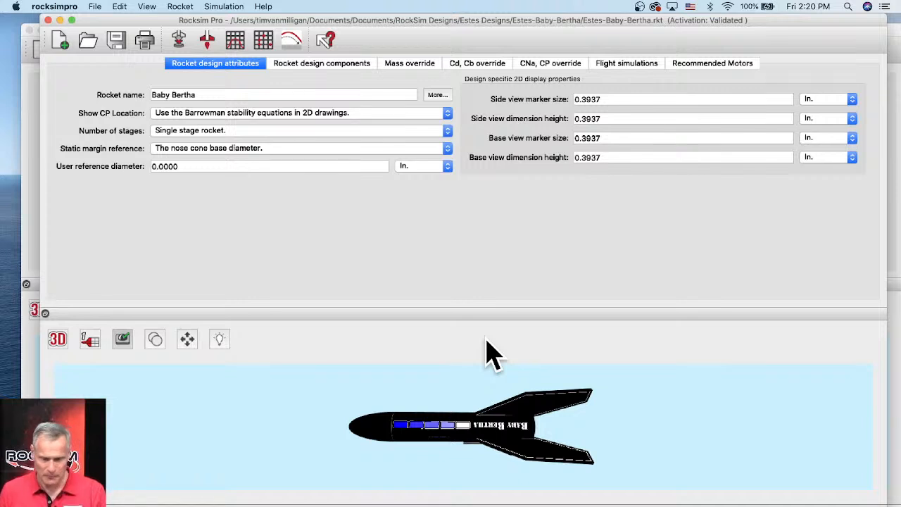
Change the rocket drawing from 3D to the 2D side view and show the list of design components.
{"action": "left_click", "coordinate": [59, 342]}
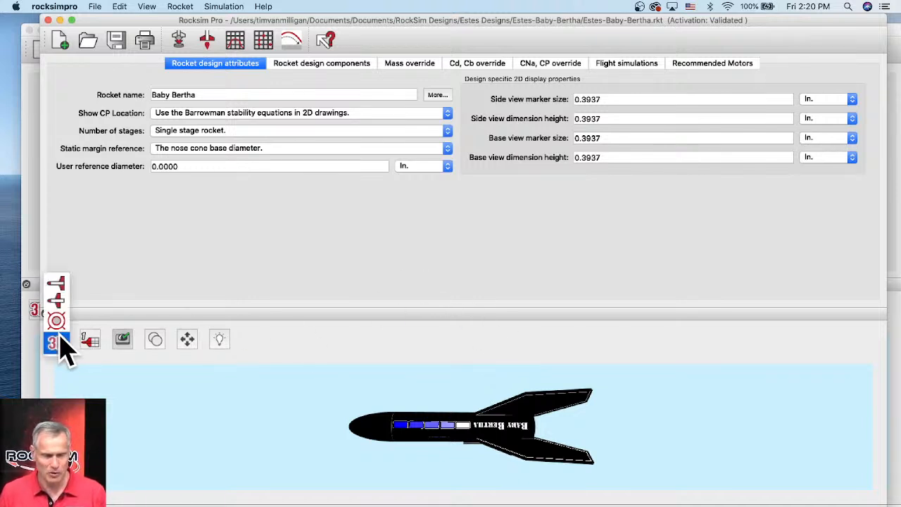
{"action": "left_click", "coordinate": [58, 288]}
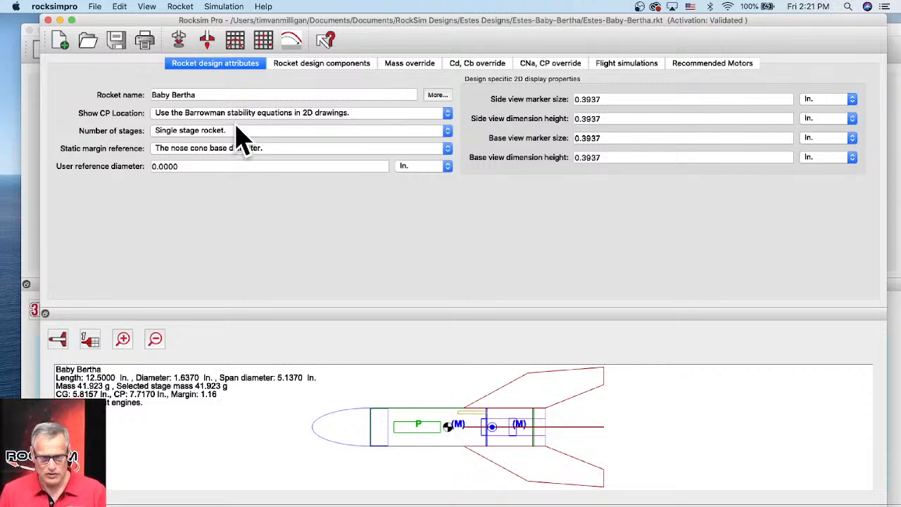
{"action": "left_click", "coordinate": [329, 69]}
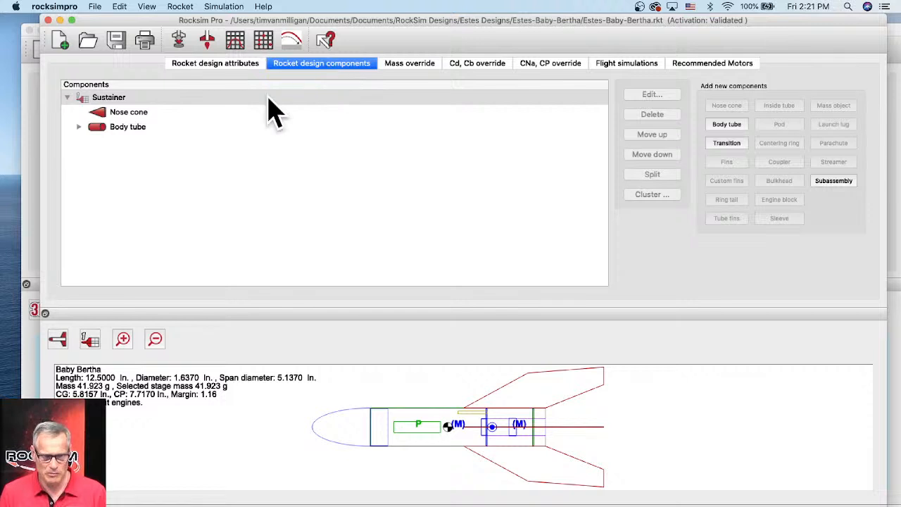
Add a mass object to the body tube without choosing a database part, and enlarge its editing window.
{"action": "left_click", "coordinate": [125, 128]}
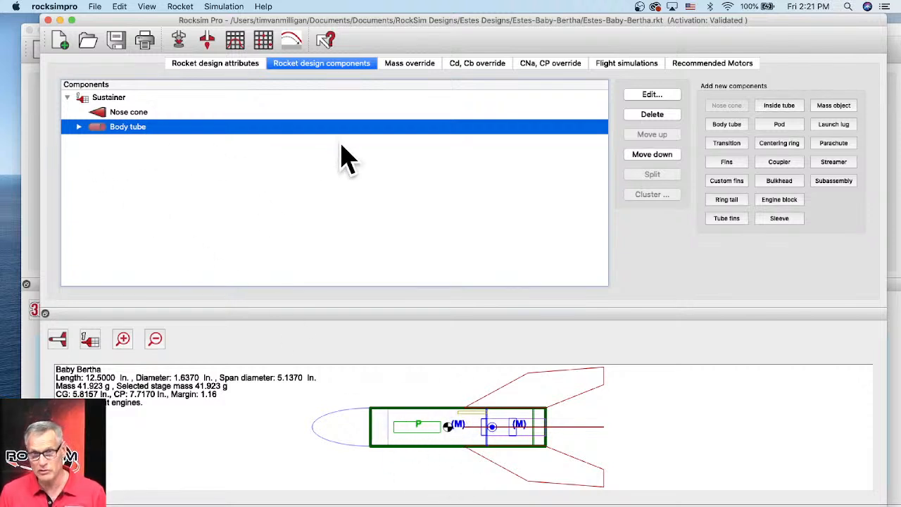
{"action": "left_click", "coordinate": [847, 107]}
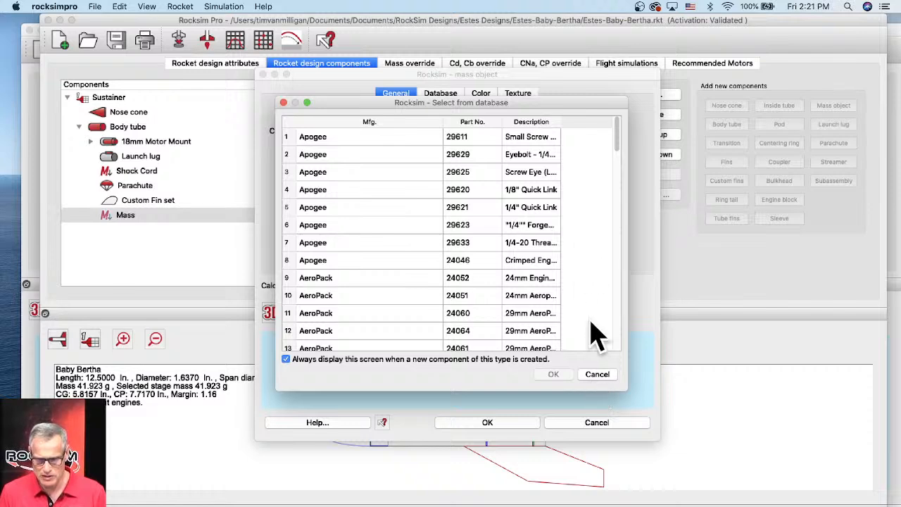
{"action": "left_click", "coordinate": [597, 374]}
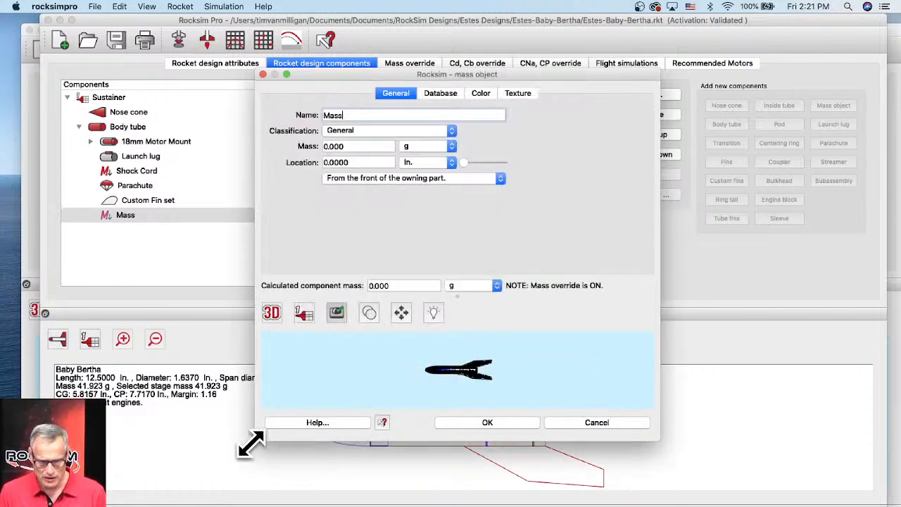
{"action": "left_click_drag", "start_coordinate": [251, 443], "coordinate": [111, 497]}
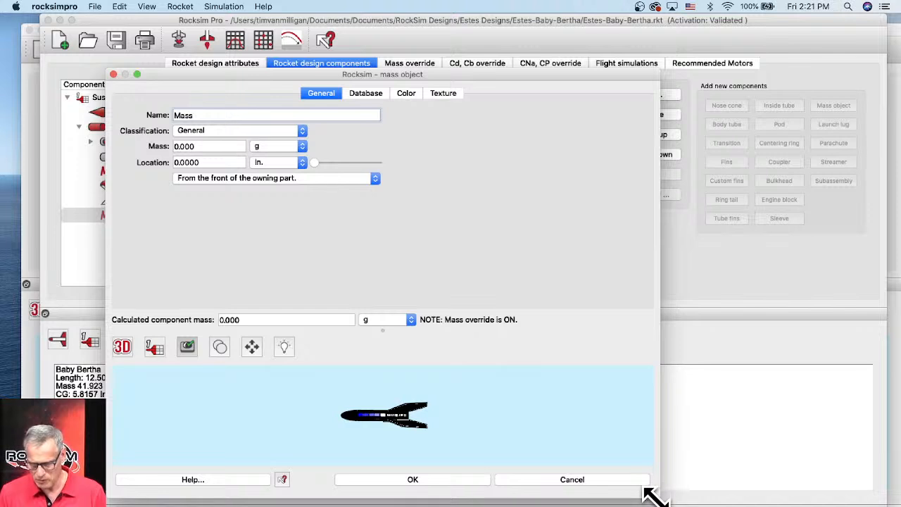
{"action": "left_click_drag", "start_coordinate": [648, 494], "coordinate": [876, 499]}
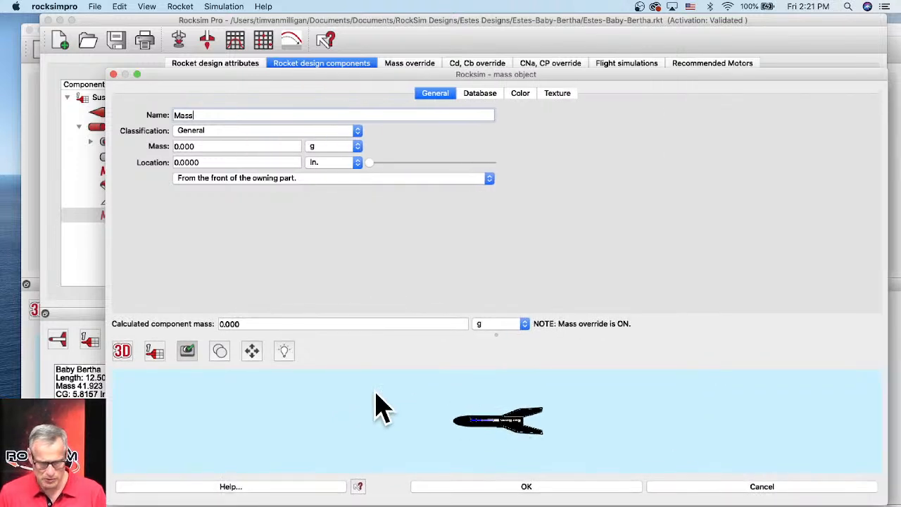
Change the mass object's preview from 3D to the 2D side view and enlarge the preview area.
{"action": "left_click", "coordinate": [123, 352]}
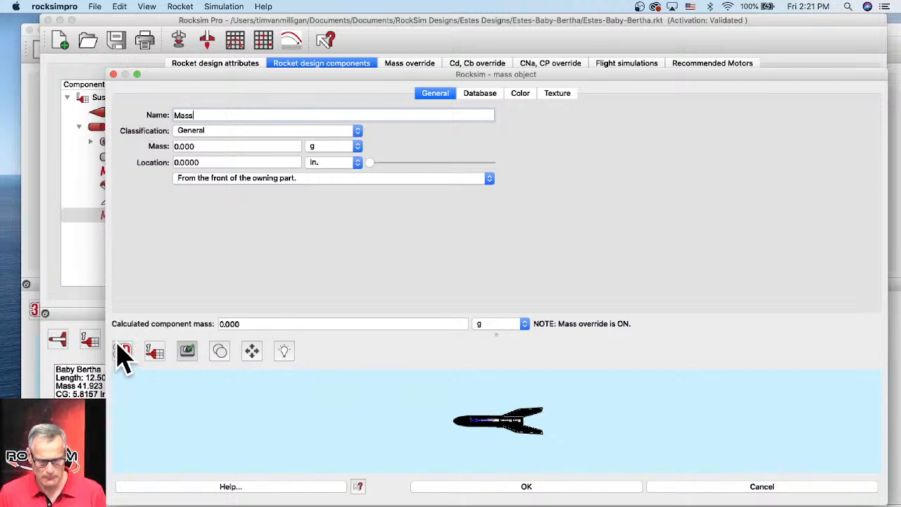
{"action": "left_click_drag", "start_coordinate": [121, 352], "coordinate": [117, 326]}
{"action": "left_click_drag", "start_coordinate": [121, 362], "coordinate": [117, 320]}
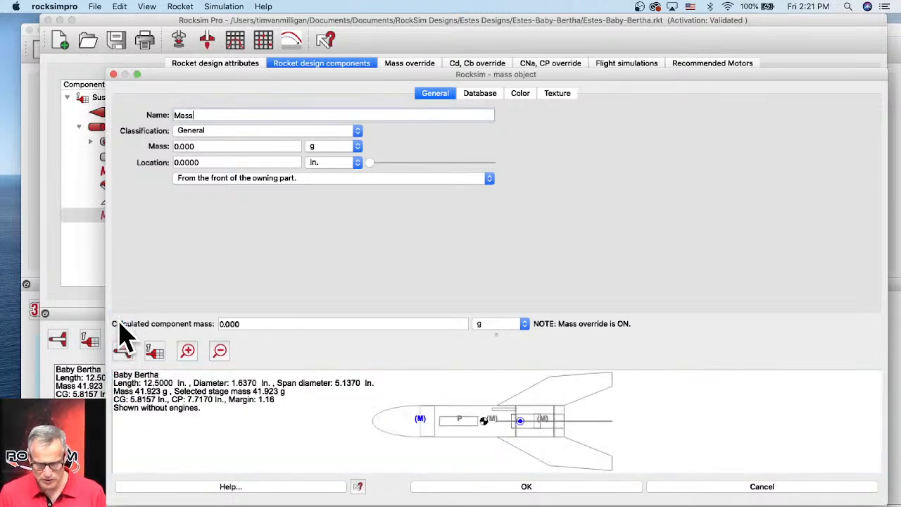
{"action": "left_click", "coordinate": [517, 422]}
{"action": "left_click_drag", "start_coordinate": [495, 337], "coordinate": [502, 235]}
{"action": "right_click", "coordinate": [451, 398]}
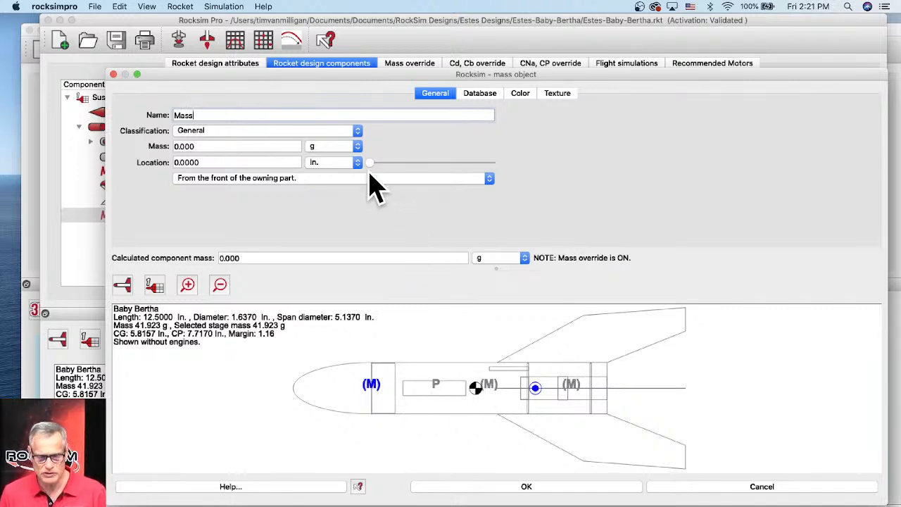
Place the mass object 4.125 in. from the front of the owning part and name it Ejection Plug.
{"action": "mouse_move", "coordinate": [369, 164]}
{"action": "left_mouse_down"}
{"action": "mouse_move", "coordinate": [429, 168]}
{"action": "mouse_move", "coordinate": [434, 190]}
{"action": "left_mouse_up"}
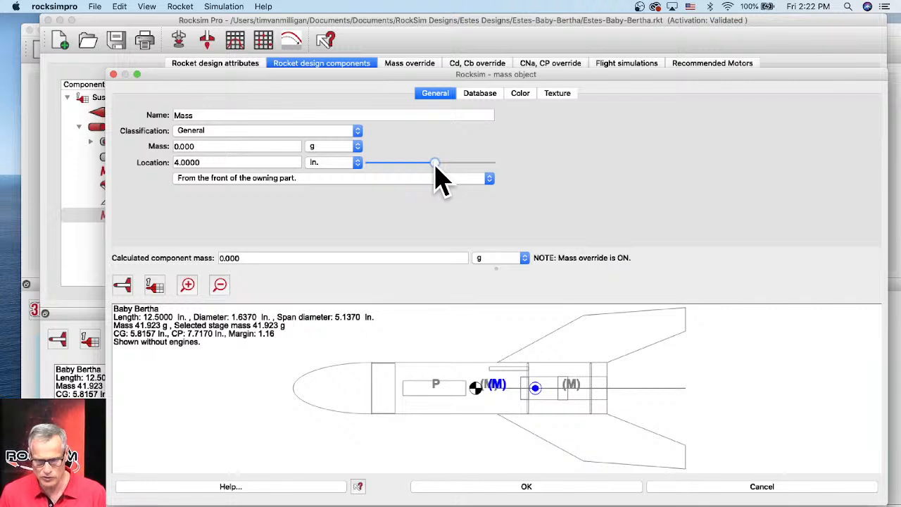
{"action": "left_click_drag", "start_coordinate": [435, 166], "coordinate": [437, 168]}
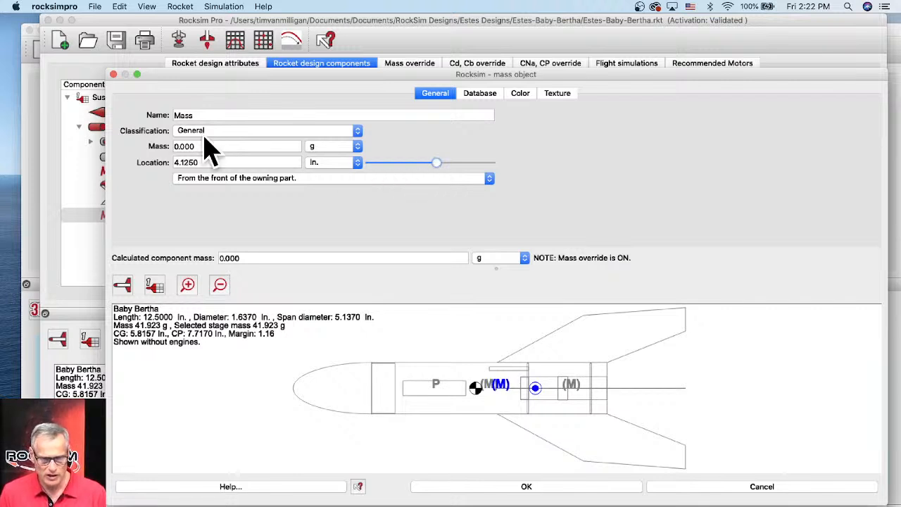
{"action": "left_click_drag", "start_coordinate": [198, 115], "coordinate": [168, 112]}
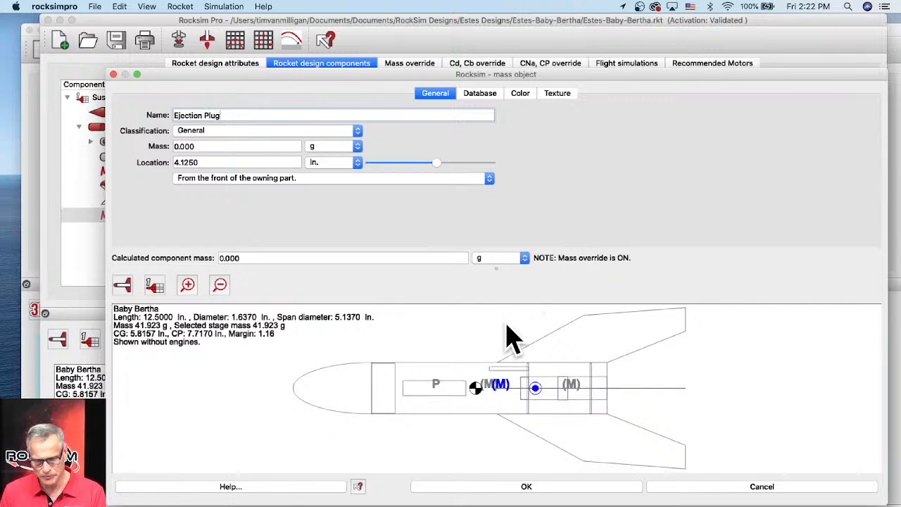
Switch to Safari and browse the Recovery Equipment section's Disposable Wadding products for a larger foam plug.
{"action": "left_click", "coordinate": [284, 506]}
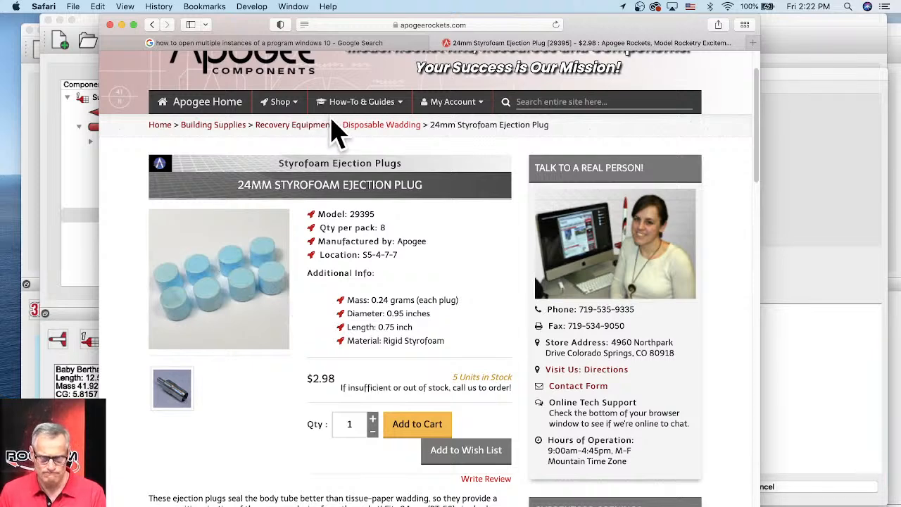
{"action": "left_click", "coordinate": [300, 130]}
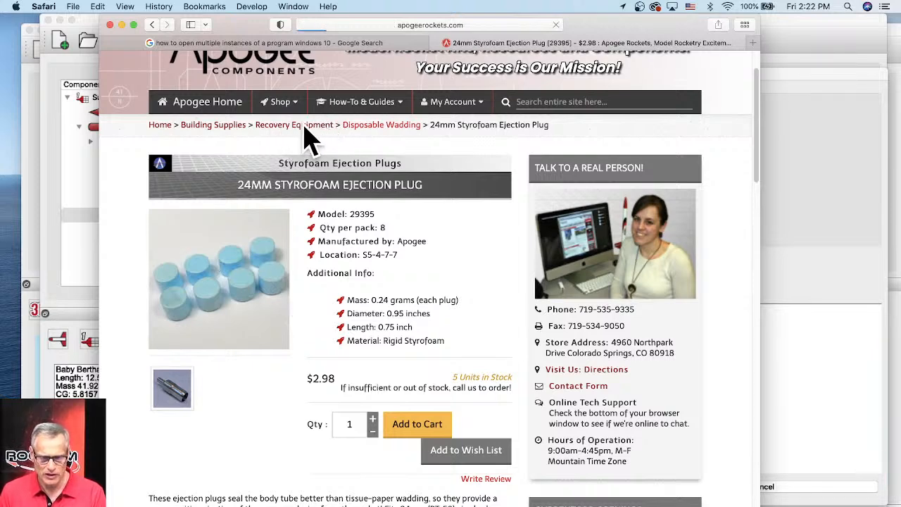
{"action": "scroll", "coordinate": [346, 309], "scroll_direction": "down", "scroll_amount": 5}
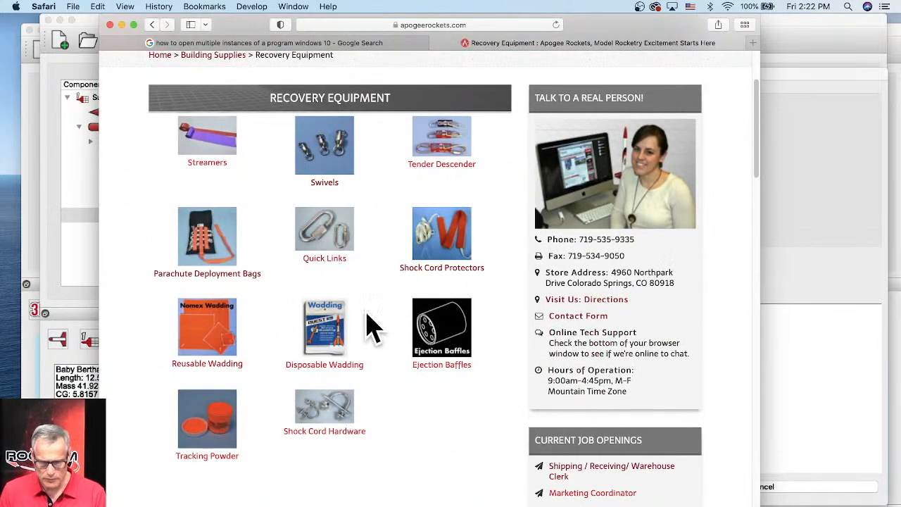
{"action": "left_click", "coordinate": [323, 320]}
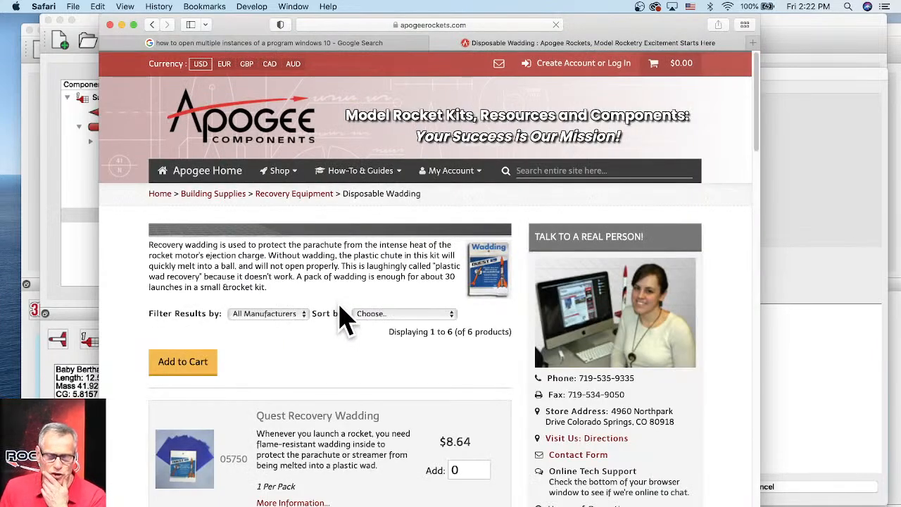
{"action": "scroll", "coordinate": [346, 320], "scroll_direction": "down", "scroll_amount": 10}
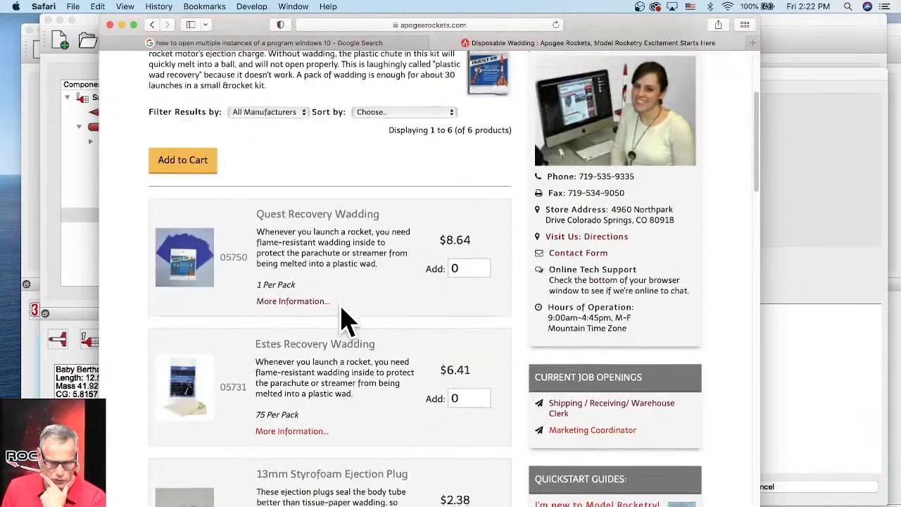
{"action": "scroll", "coordinate": [346, 320], "scroll_direction": "down", "scroll_amount": 5}
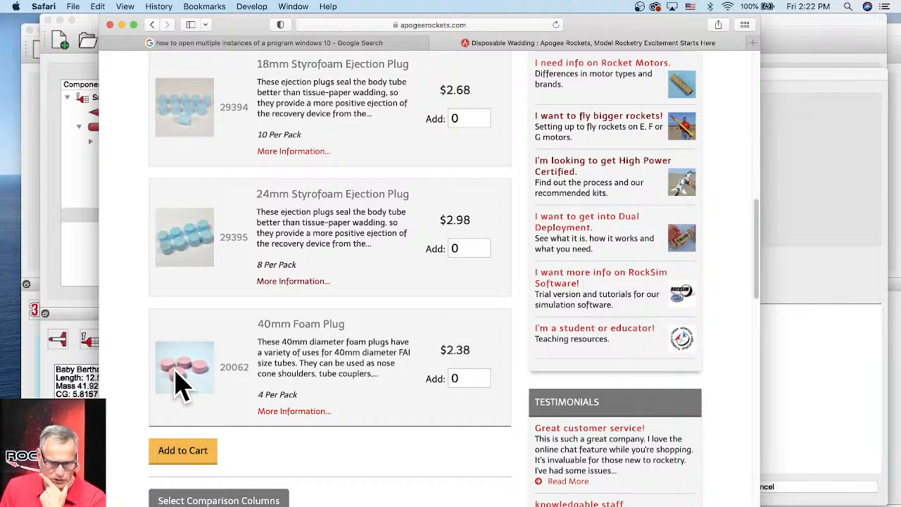
Open the 40mm Foam Plug product page and highlight its name and weight.
{"action": "left_click", "coordinate": [300, 327]}
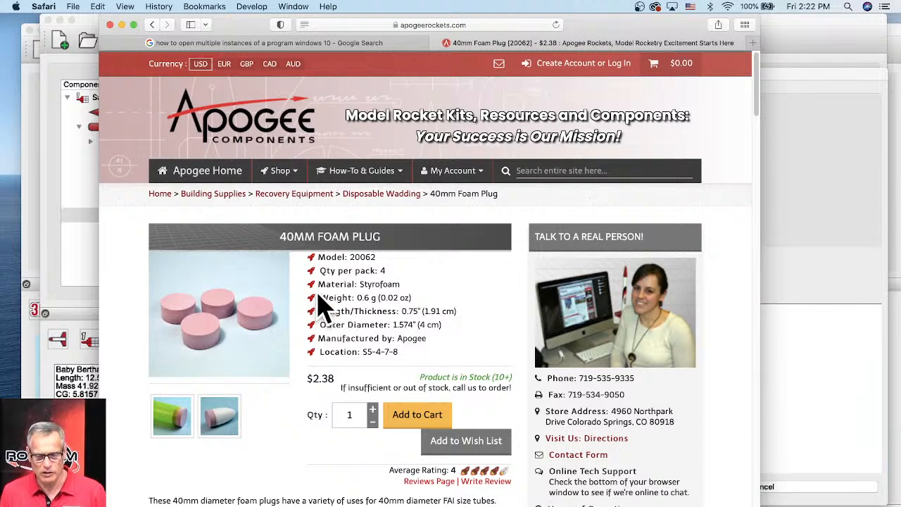
{"action": "left_click_drag", "start_coordinate": [279, 236], "coordinate": [396, 234]}
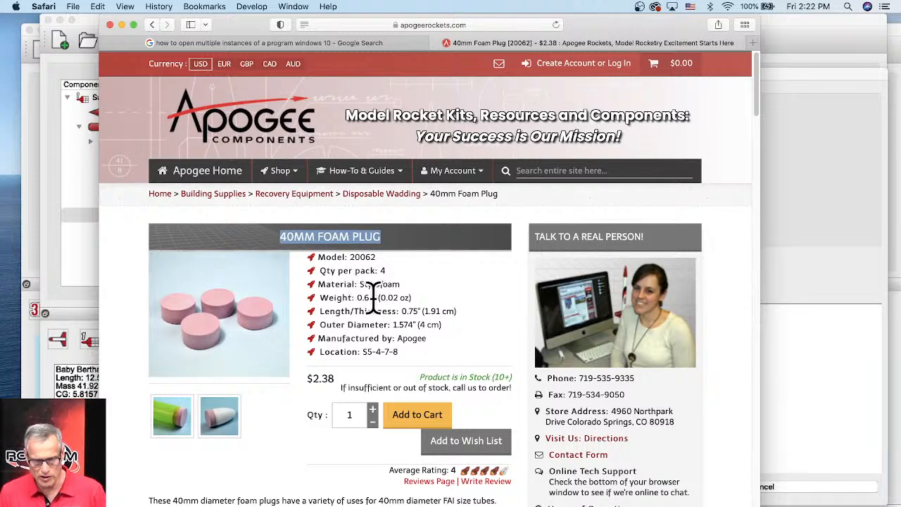
{"action": "left_click_drag", "start_coordinate": [378, 298], "coordinate": [352, 297]}
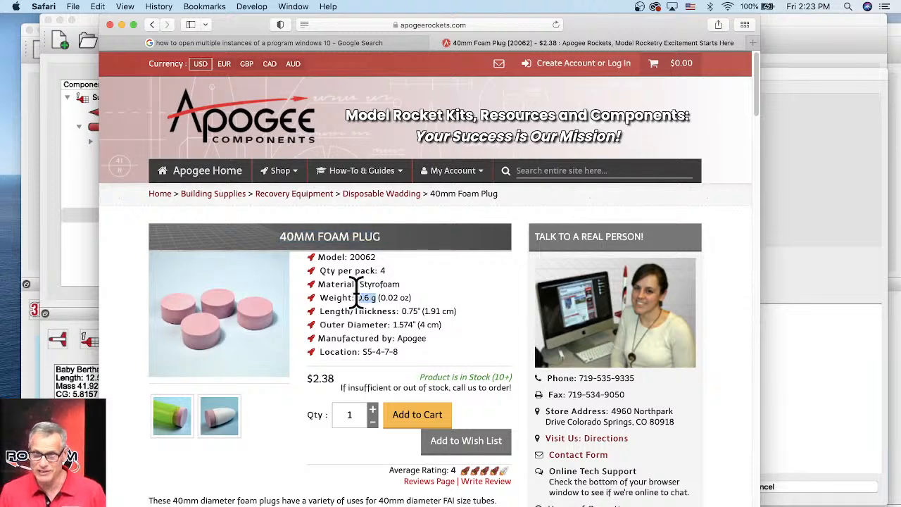
Switch back to Rocksim Pro, set the Ejection Plug's mass to 0.6 g and accept the component.
{"action": "left_click", "coordinate": [88, 191]}
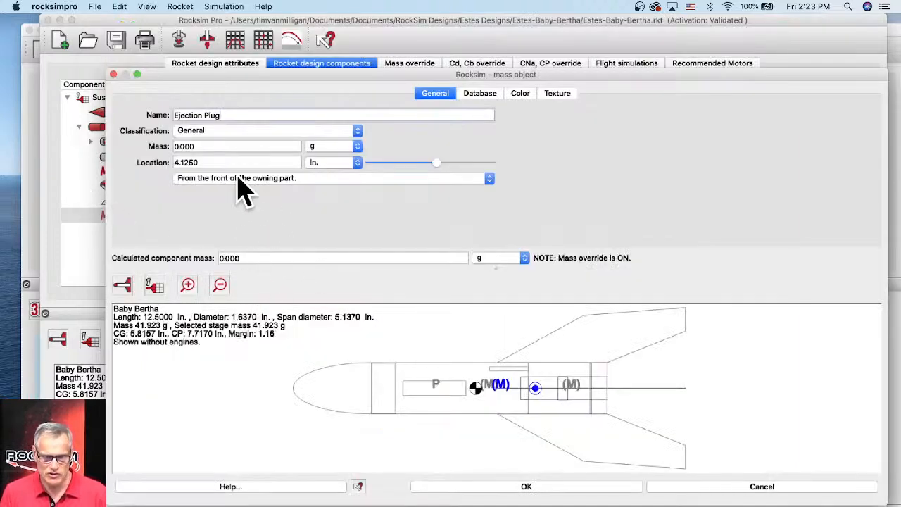
{"action": "left_click", "coordinate": [199, 146]}
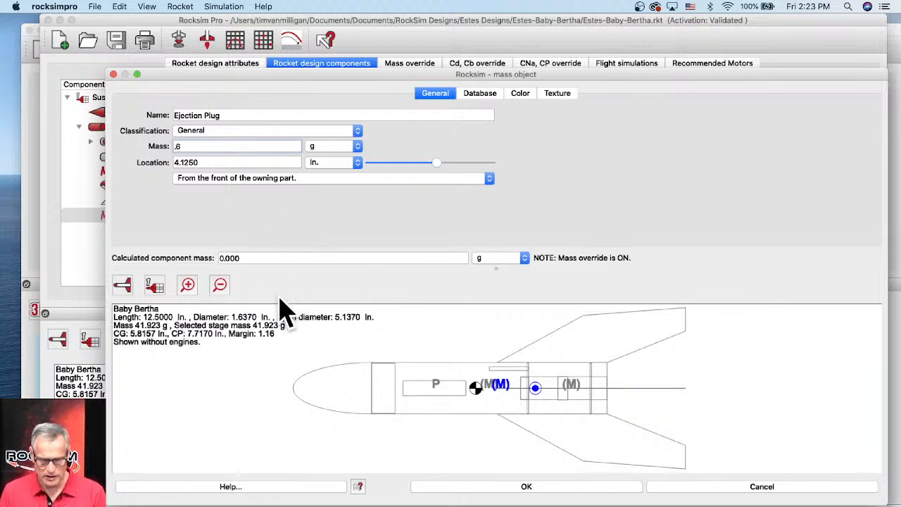
{"action": "key", "text": "Tab"}
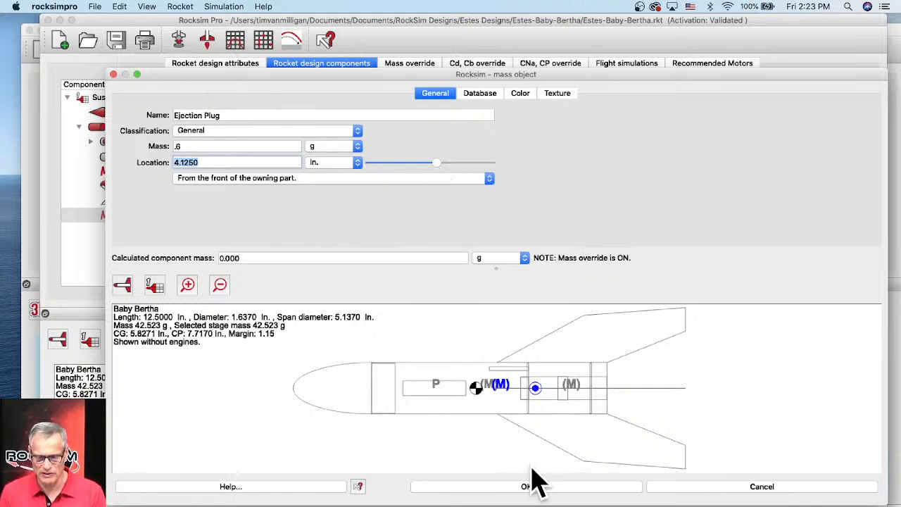
{"action": "left_click", "coordinate": [527, 487]}
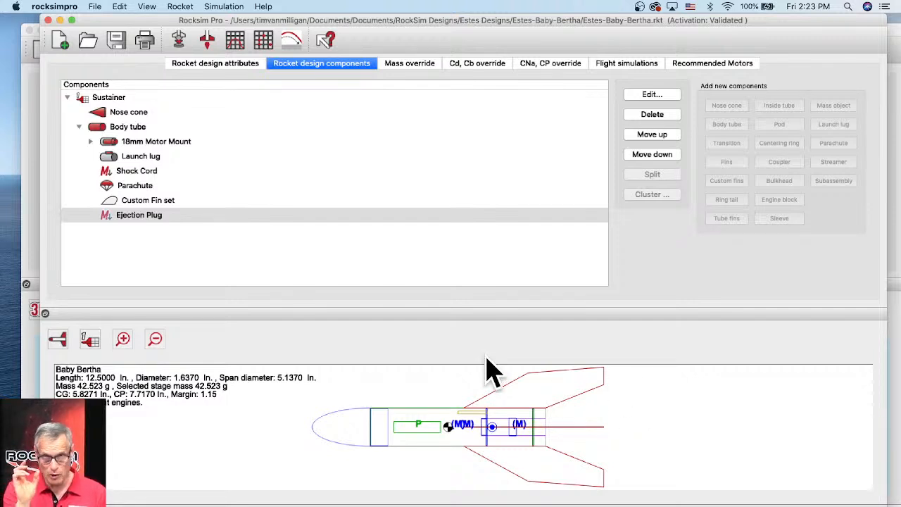
Delete the Ejection Plug mass object from the body tube and confirm the deletion.
{"action": "right_click", "coordinate": [156, 218]}
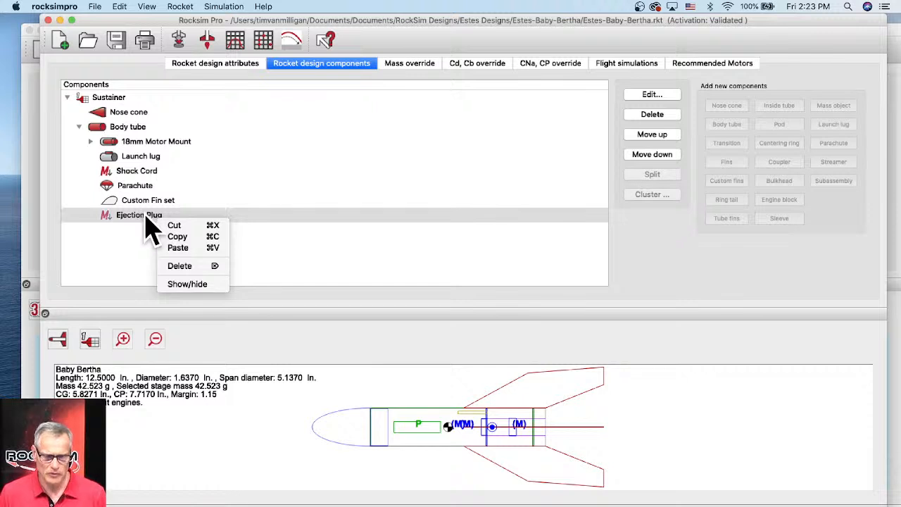
{"action": "left_click", "coordinate": [182, 267]}
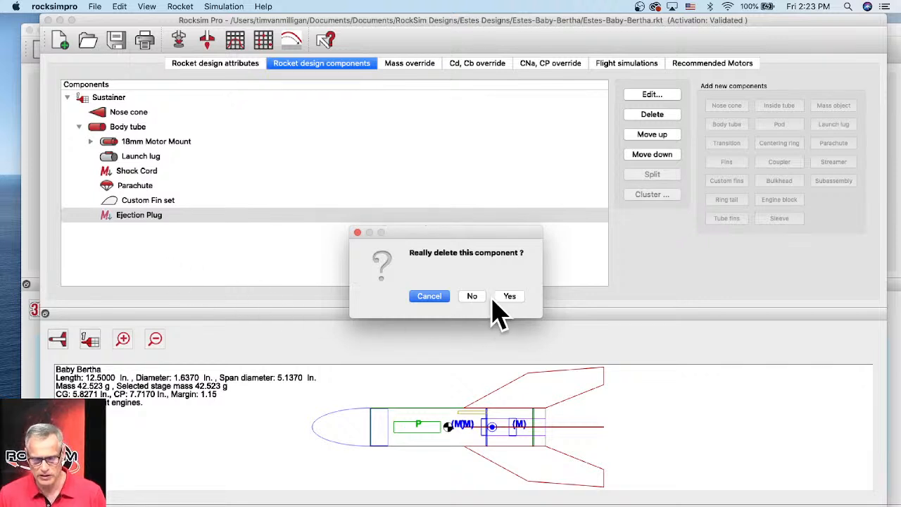
{"action": "left_click", "coordinate": [509, 296]}
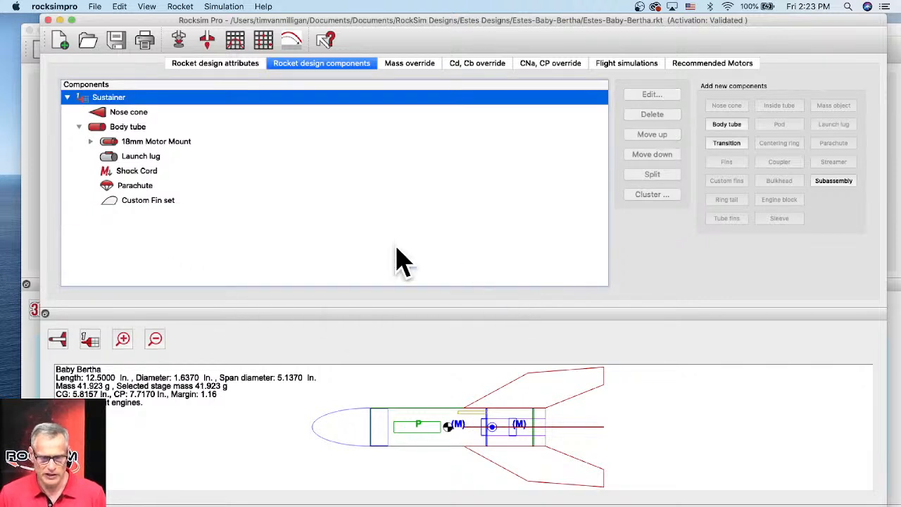
Select the body tube and recheck the 40mm Foam Plug page in Safari before returning to Rocksim Pro.
{"action": "left_click", "coordinate": [104, 133]}
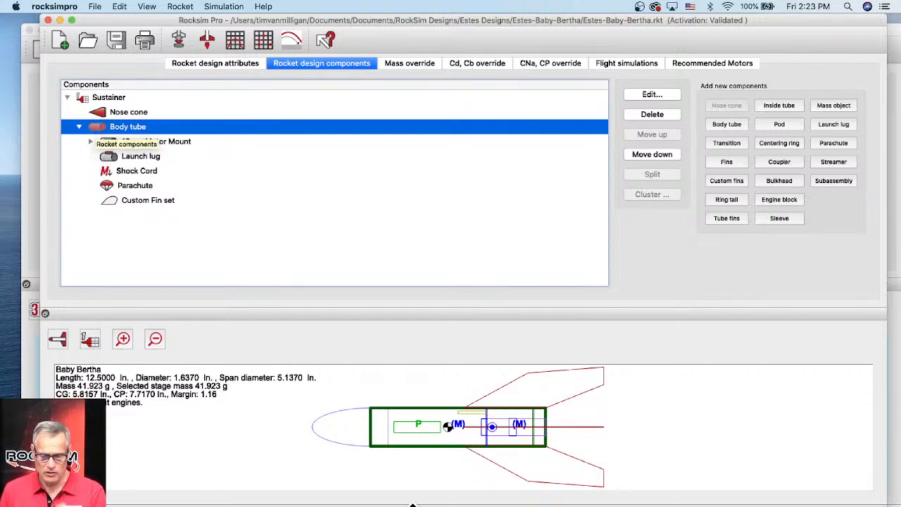
{"action": "key", "text": "super+Tab"}
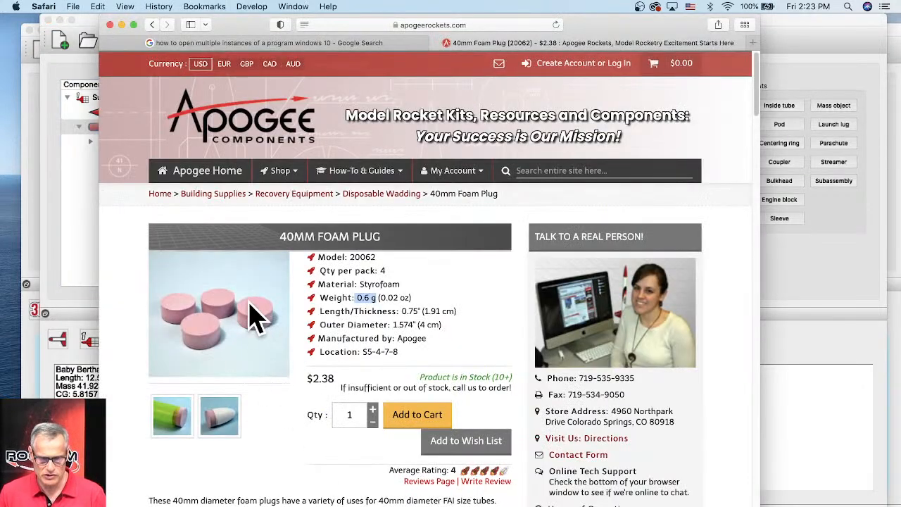
{"action": "left_click", "coordinate": [67, 200]}
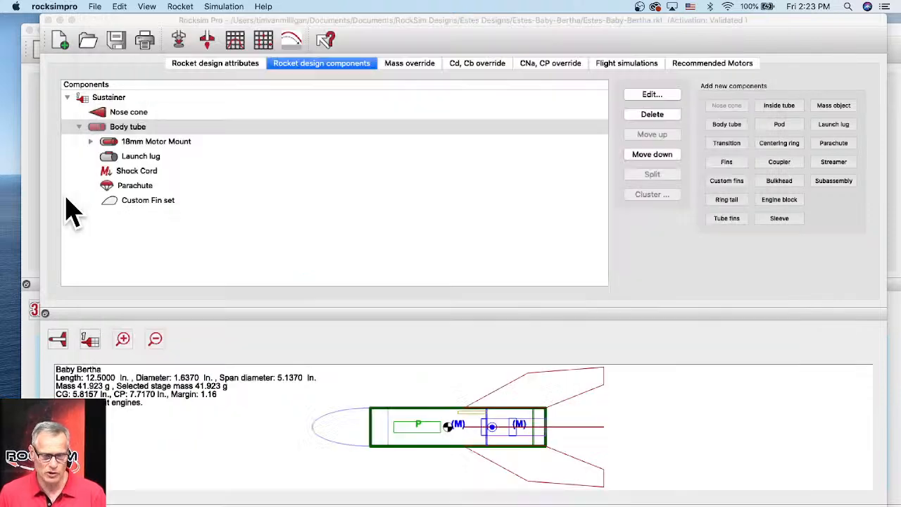
Add a bulkhead inside the body tube without a database part, and enlarge its dialog and rocket preview.
{"action": "left_click", "coordinate": [128, 131]}
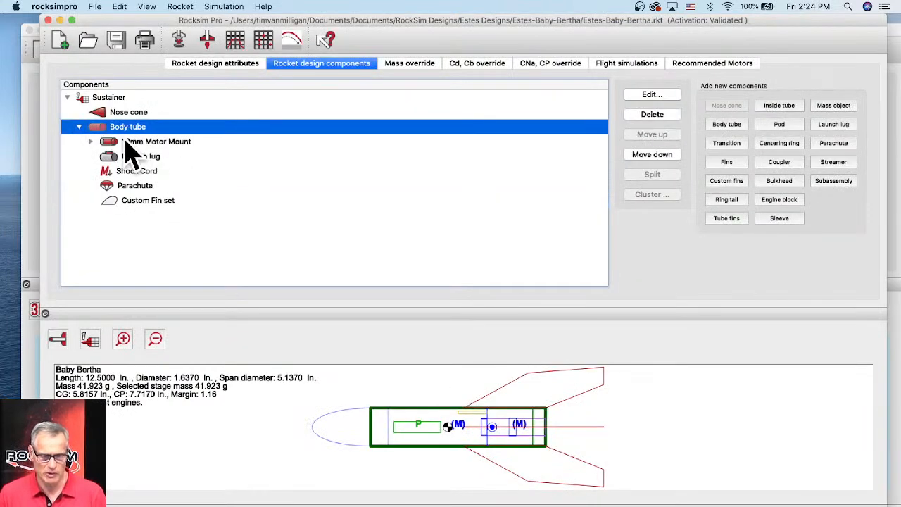
{"action": "left_click", "coordinate": [778, 181]}
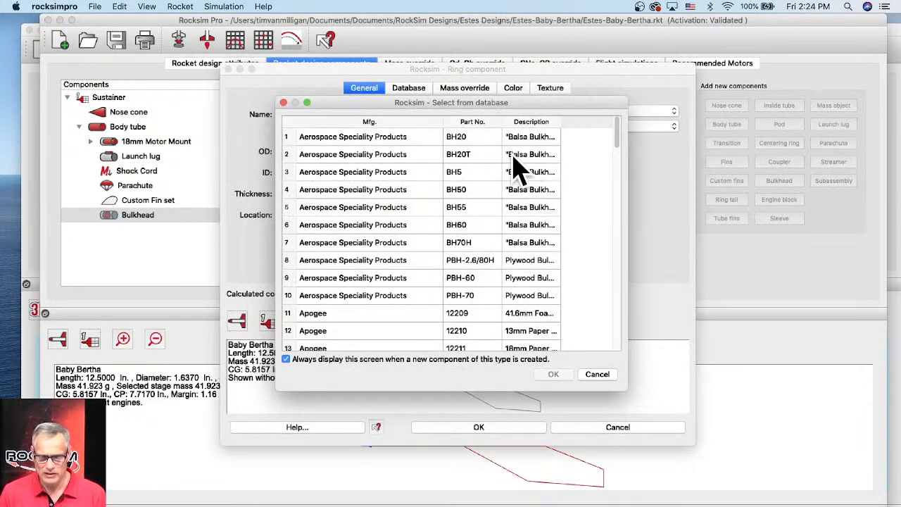
{"action": "left_click", "coordinate": [597, 374]}
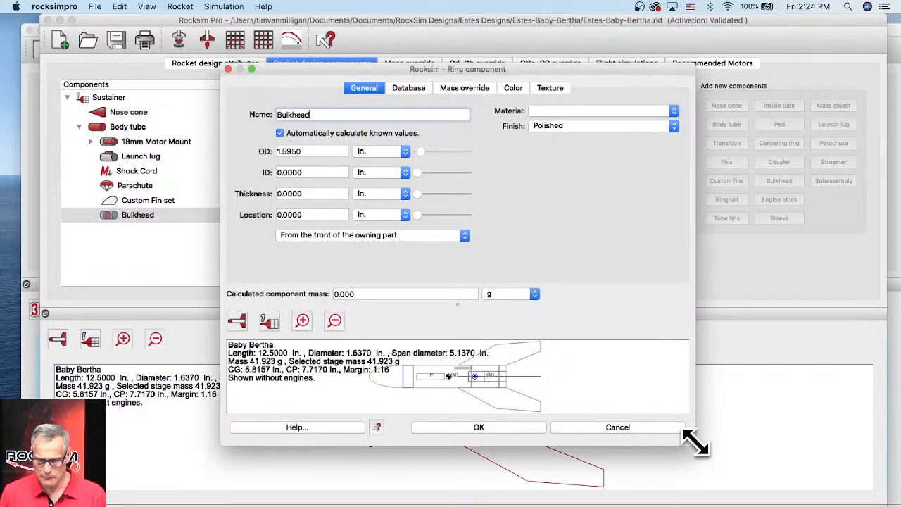
{"action": "left_click_drag", "start_coordinate": [694, 440], "coordinate": [832, 493]}
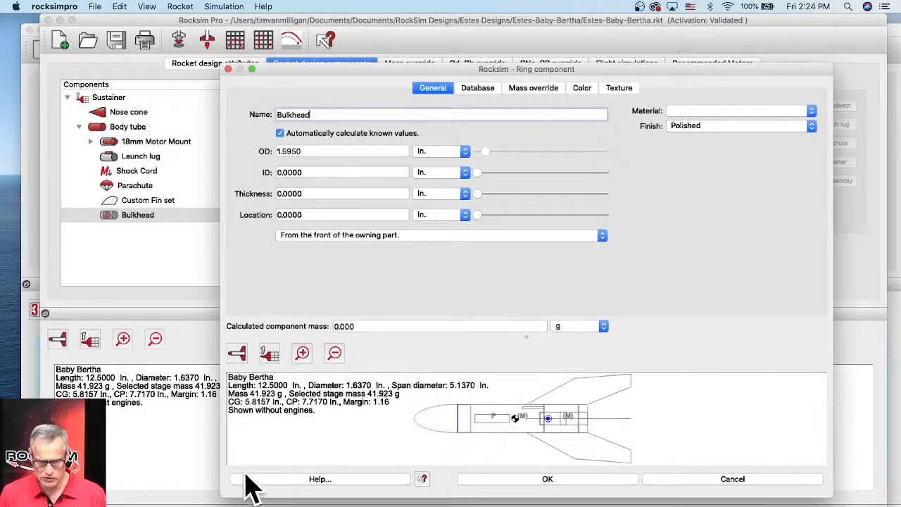
{"action": "left_click_drag", "start_coordinate": [227, 496], "coordinate": [139, 497]}
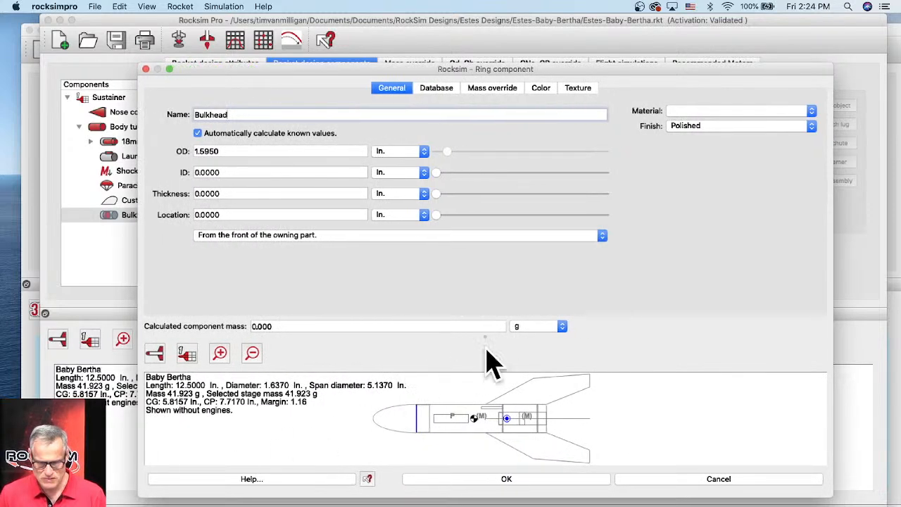
{"action": "left_click_drag", "start_coordinate": [488, 337], "coordinate": [489, 279]}
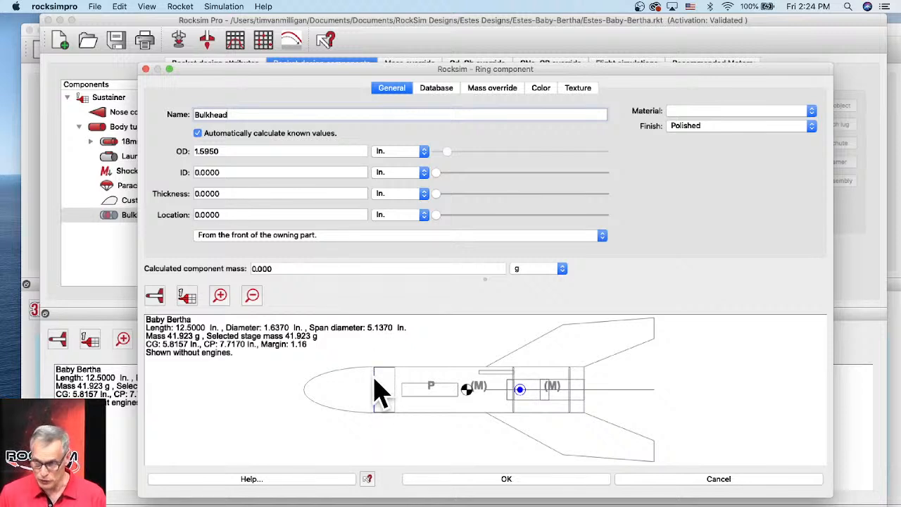
Set the bulkhead's thickness to 1.0 in and its location to 3.625 in from the front of the body tube.
{"action": "left_click", "coordinate": [227, 193]}
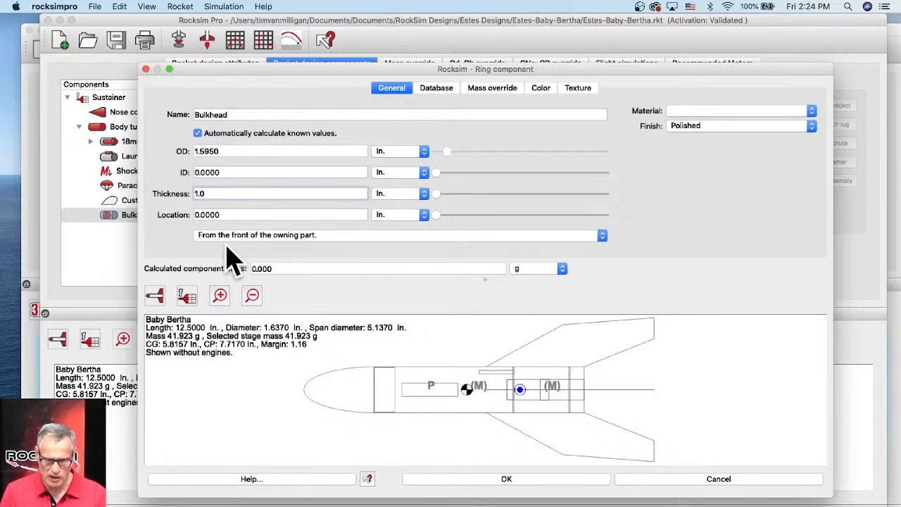
{"action": "type", "text": "1.0"}
{"action": "key", "text": "Return"}
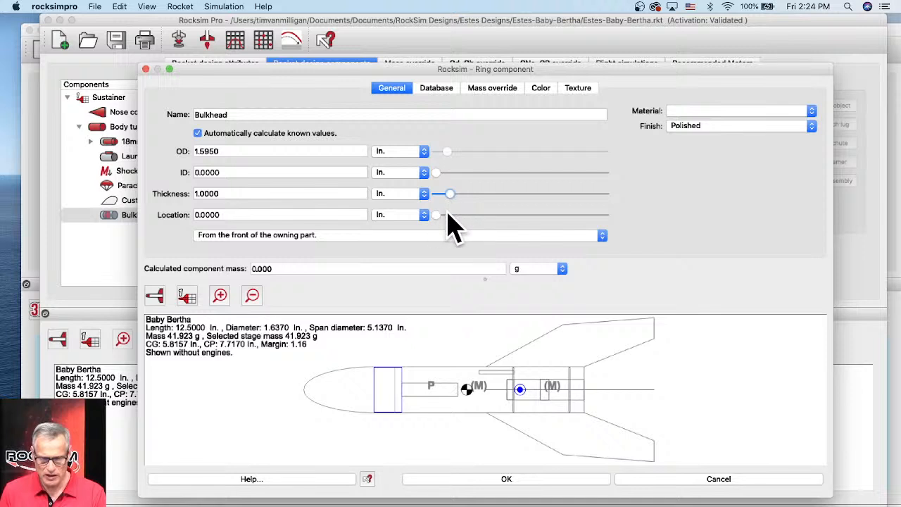
{"action": "left_click_drag", "start_coordinate": [436, 216], "coordinate": [518, 219]}
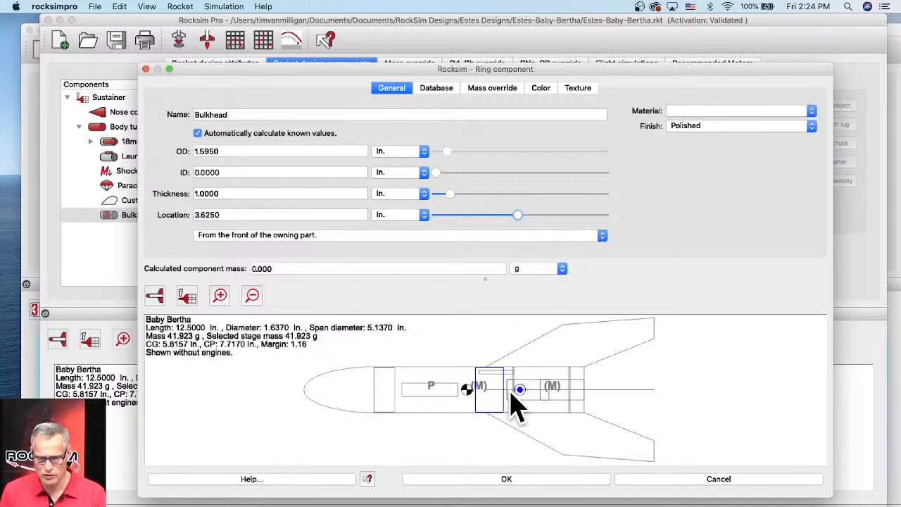
Assign Flexible Urethane Foam - firm as the bulkhead's material and highlight its calculated component mass.
{"action": "left_click", "coordinate": [737, 111]}
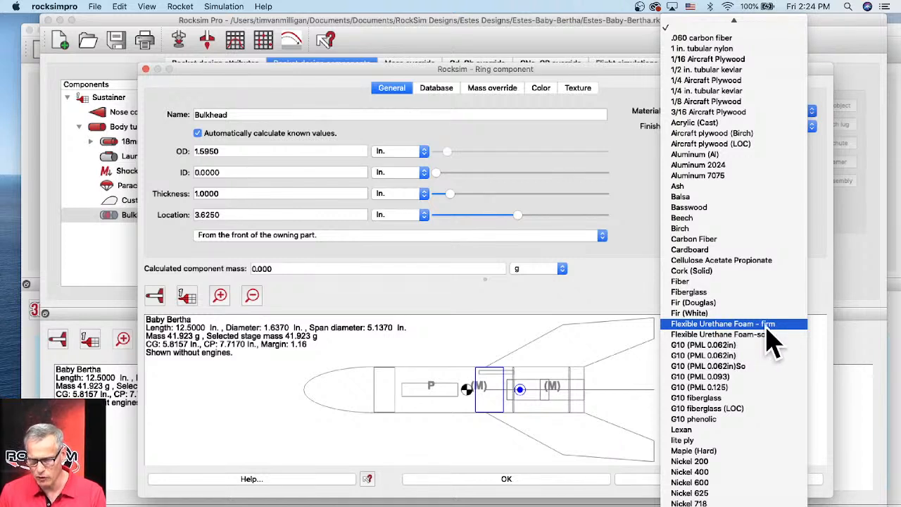
{"action": "left_click", "coordinate": [732, 324]}
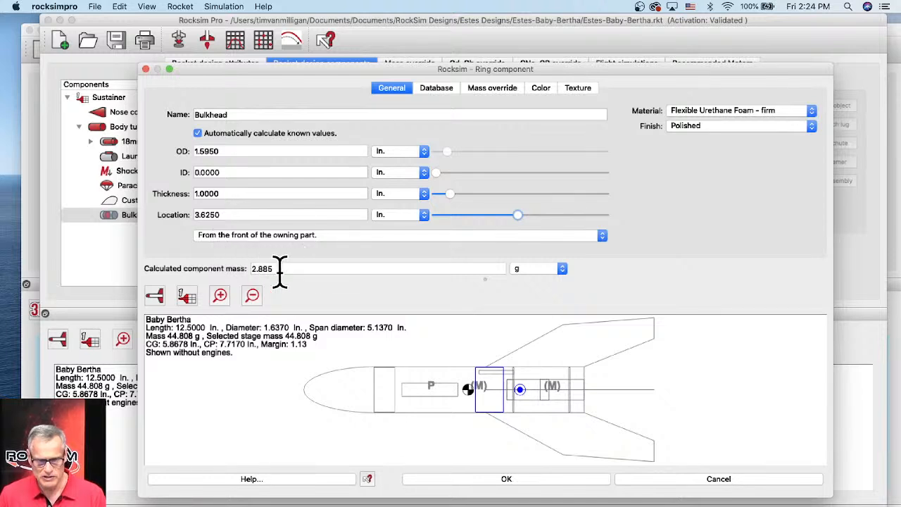
{"action": "left_click_drag", "start_coordinate": [280, 268], "coordinate": [227, 268]}
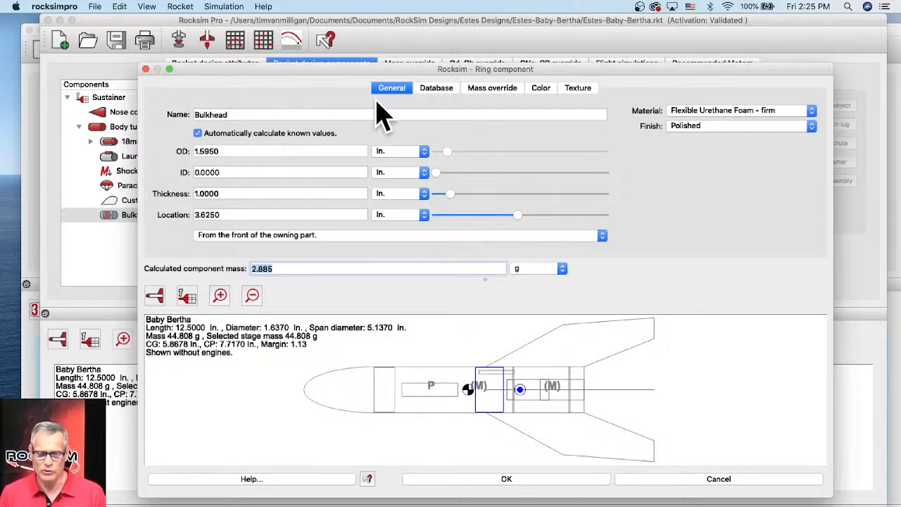
Turn on the bulkhead's mass override with a mass of 0.6 g and a CG of 0.5 in.
{"action": "left_click", "coordinate": [496, 92]}
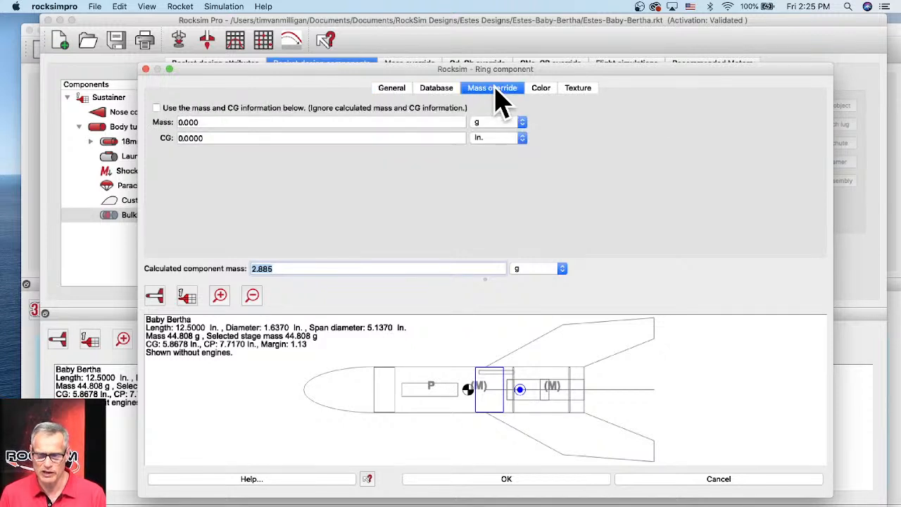
{"action": "left_click", "coordinate": [157, 109]}
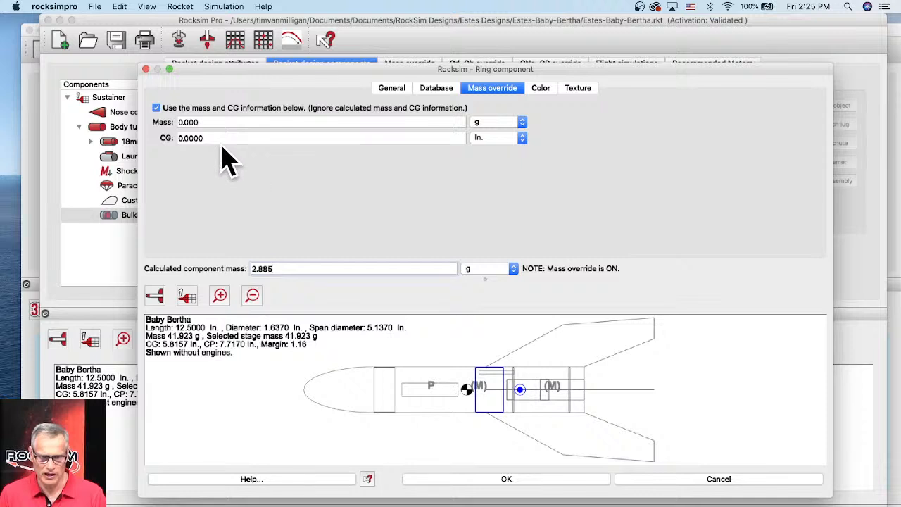
{"action": "left_click", "coordinate": [201, 123]}
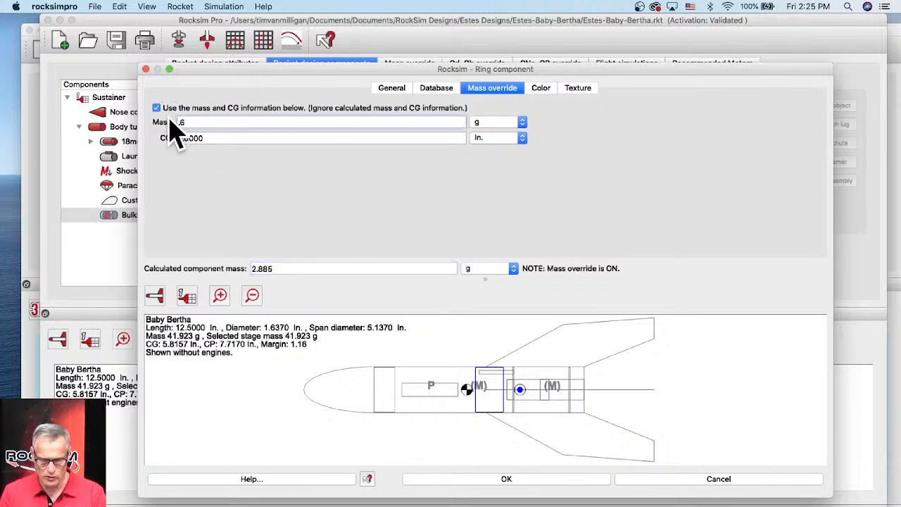
{"action": "type", "text": ".6"}
{"action": "key", "text": "Tab"}
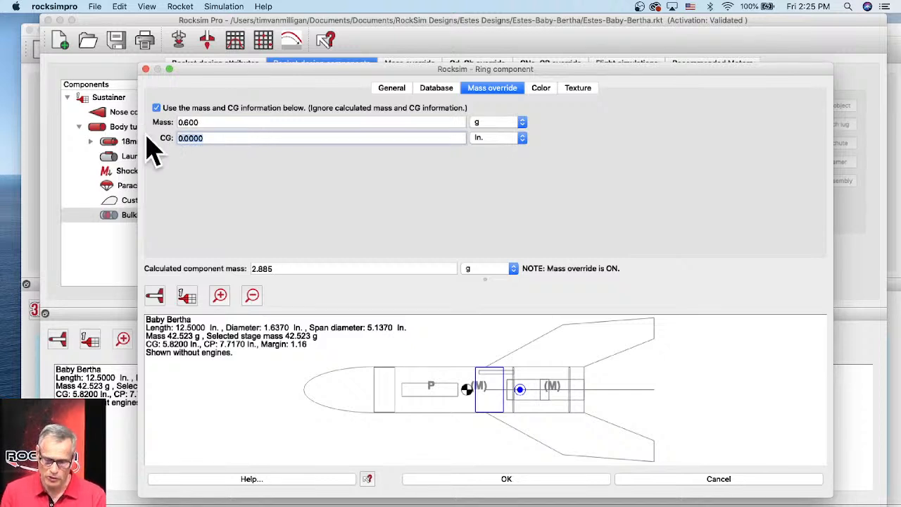
{"action": "key", "text": "Tab"}
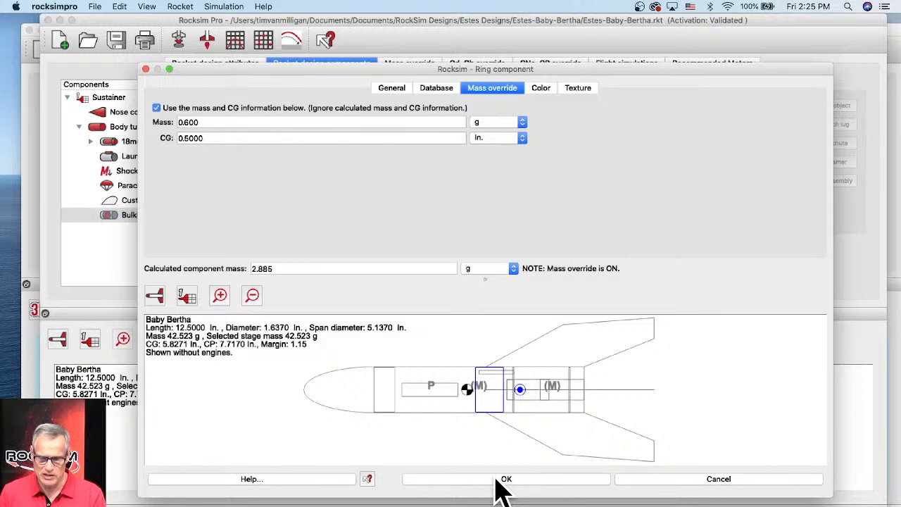
Rename the bulkhead as Ejection Piston and accept the component.
{"action": "left_click", "coordinate": [389, 88]}
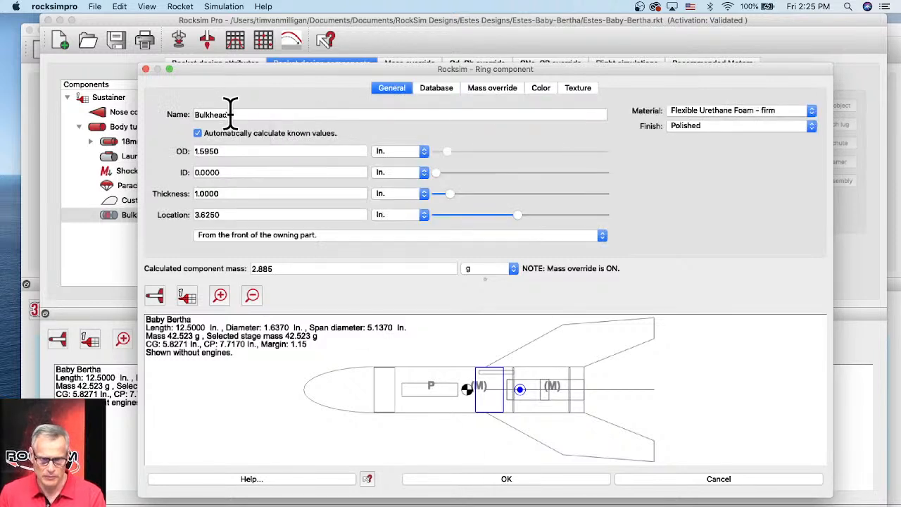
{"action": "left_click_drag", "start_coordinate": [231, 114], "coordinate": [165, 114]}
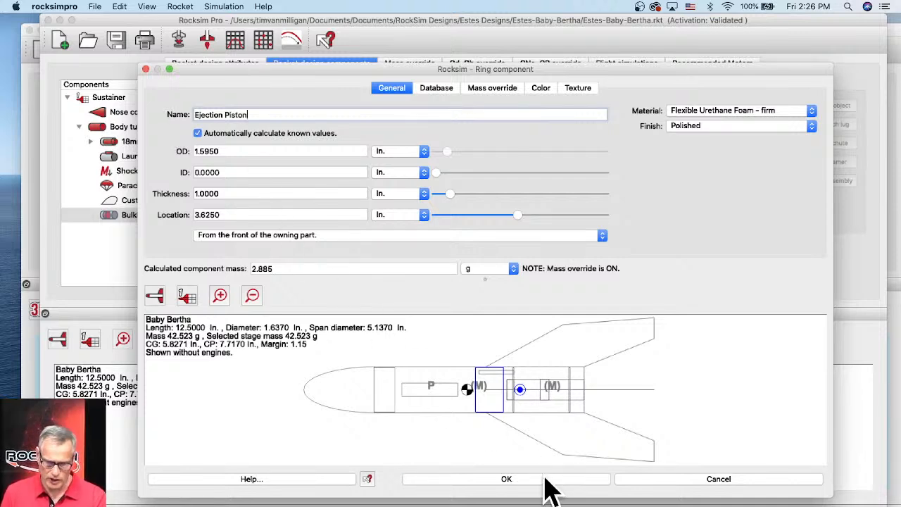
{"action": "left_click", "coordinate": [506, 479]}
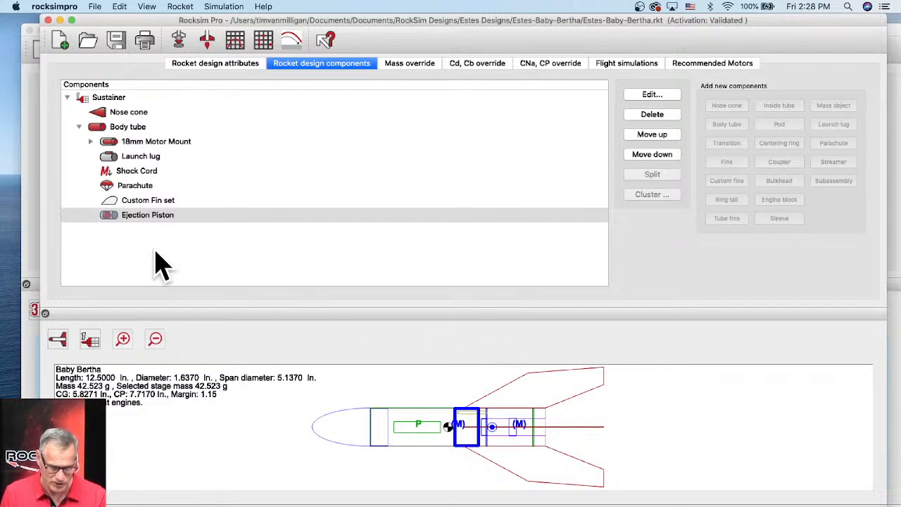
Add an external pod to the body tube, enlarge its dialog and name it Ejection Plug Pod.
{"action": "left_click", "coordinate": [122, 130]}
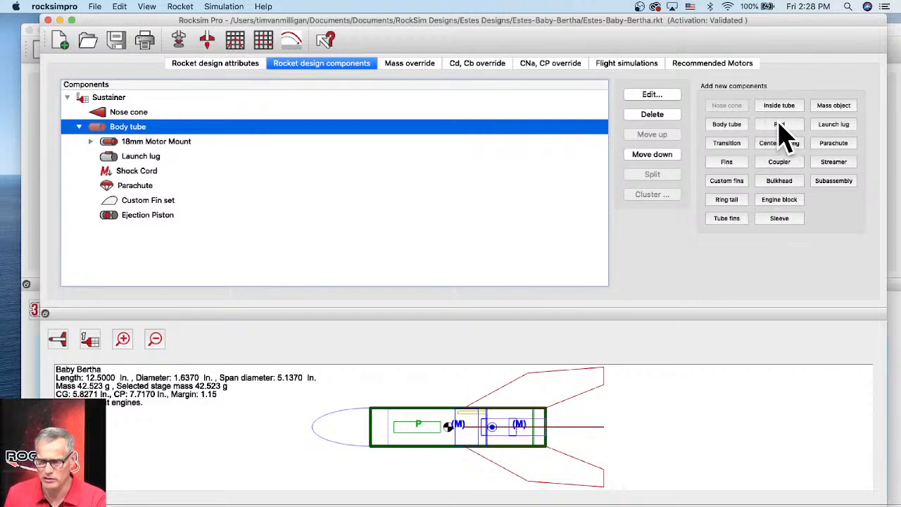
{"action": "left_click", "coordinate": [778, 125]}
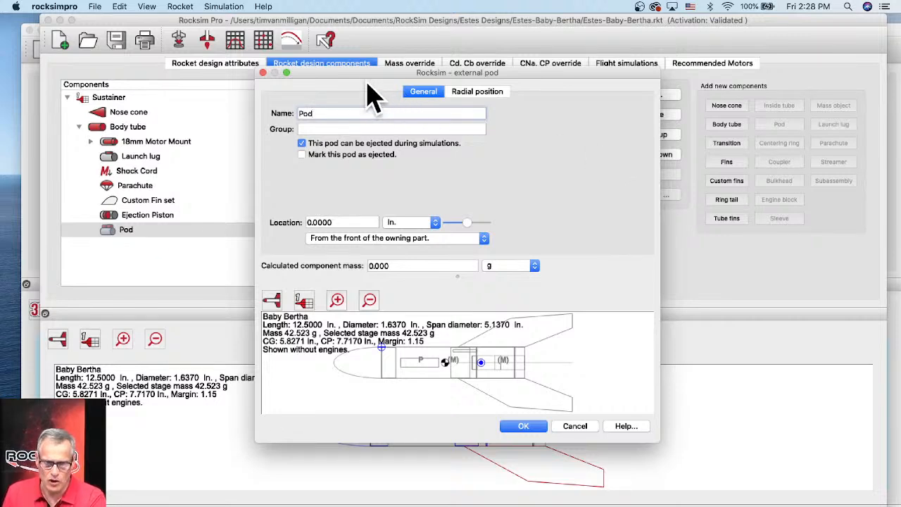
{"action": "left_click_drag", "start_coordinate": [366, 88], "coordinate": [261, 20]}
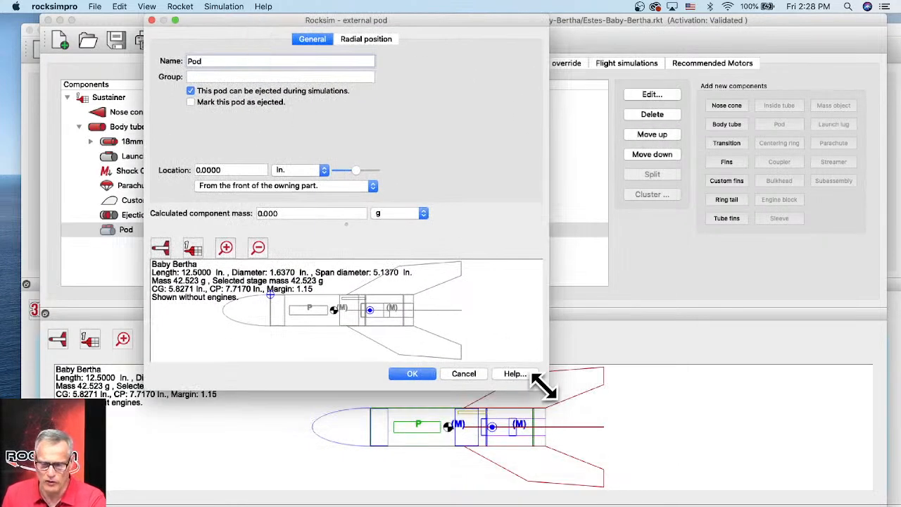
{"action": "left_click_drag", "start_coordinate": [535, 384], "coordinate": [855, 493]}
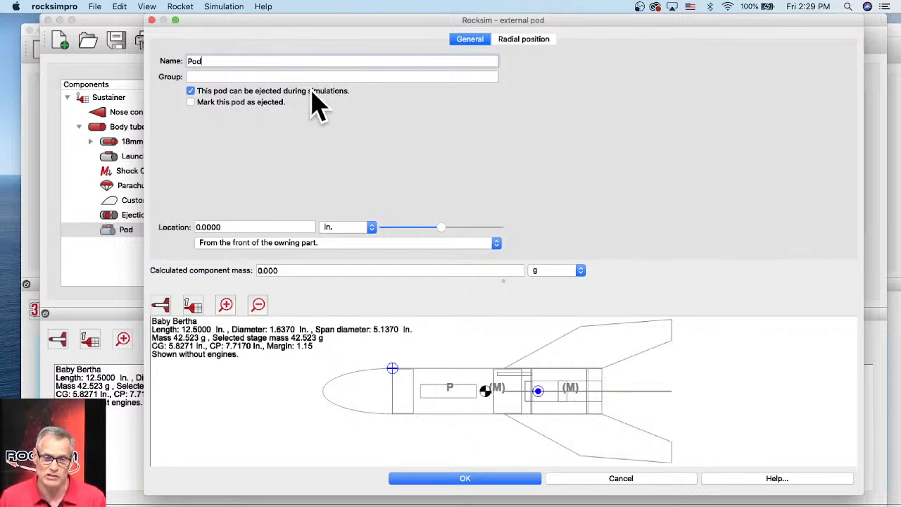
{"action": "double_click", "coordinate": [197, 61]}
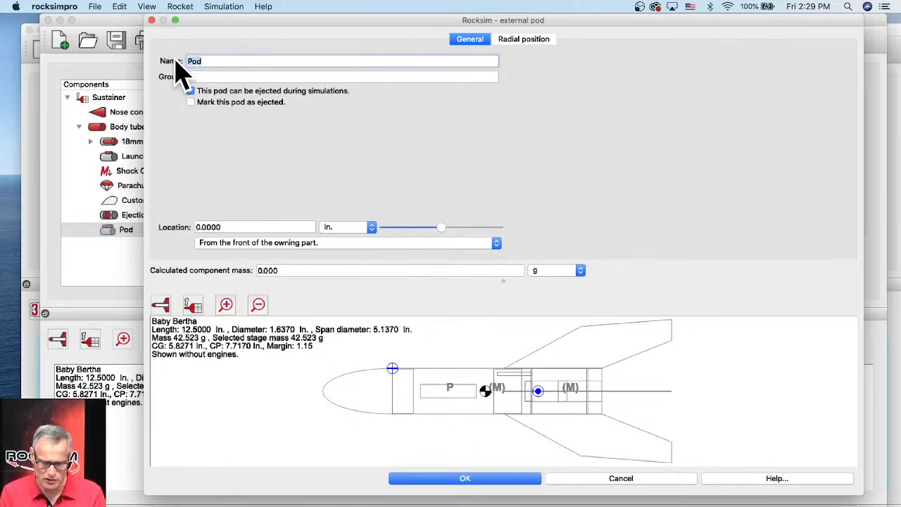
{"action": "type", "text": "Ejec"}
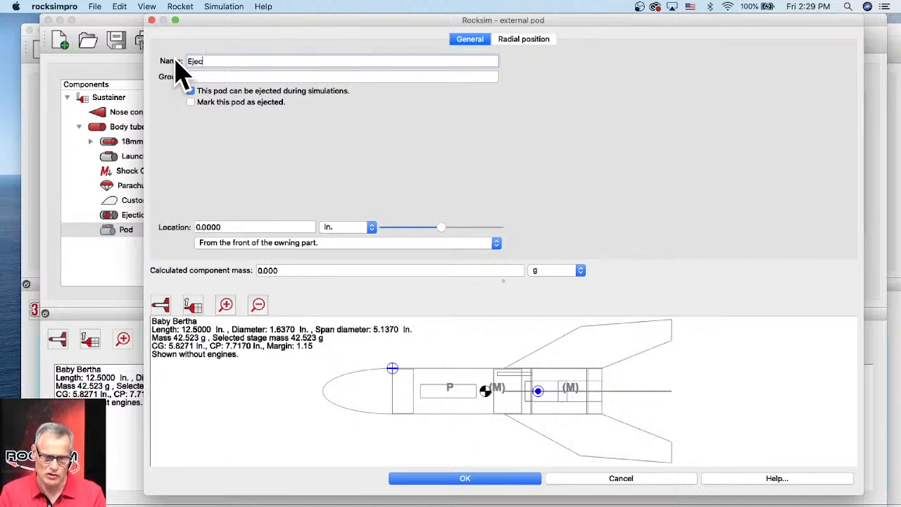
{"action": "type", "text": "tion Plug "}
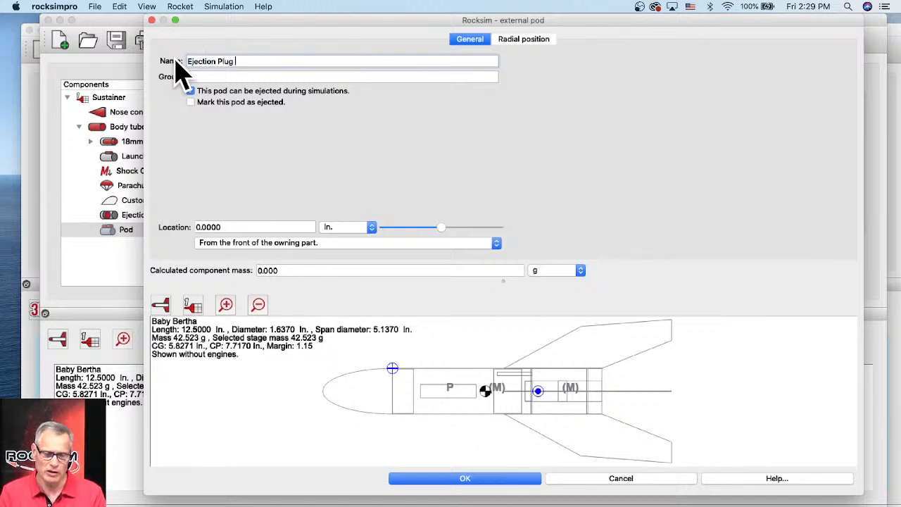
{"action": "type", "text": "P"}
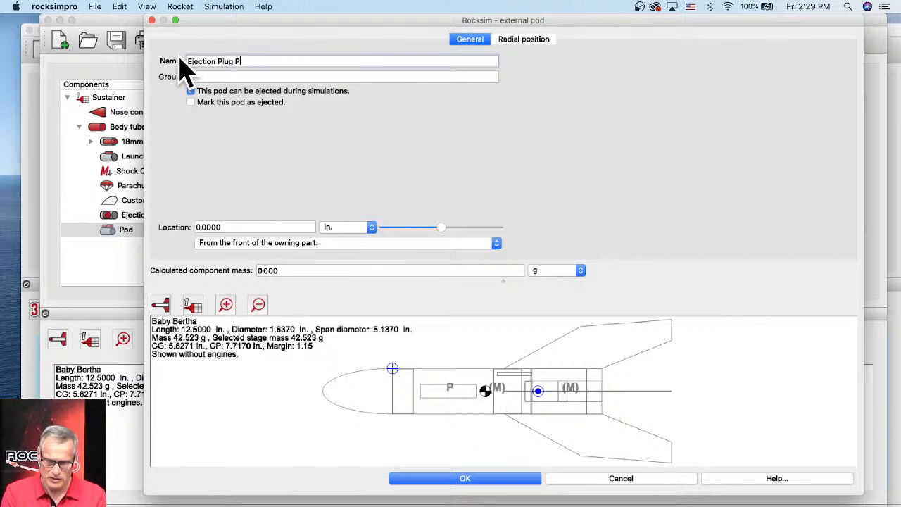
{"action": "type", "text": "od"}
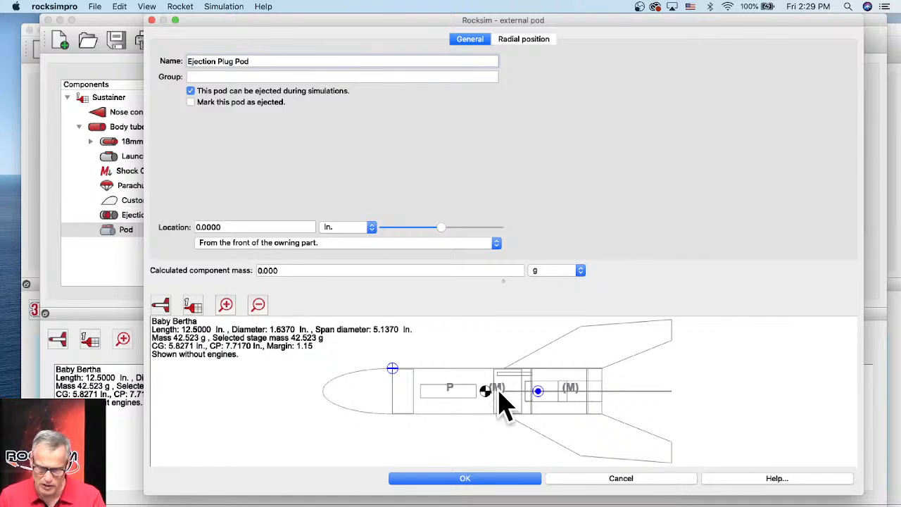
Place the pod 3.625 in from the front of the body tube and accept it.
{"action": "scroll", "coordinate": [497, 392], "scroll_direction": "up", "scroll_amount": 1}
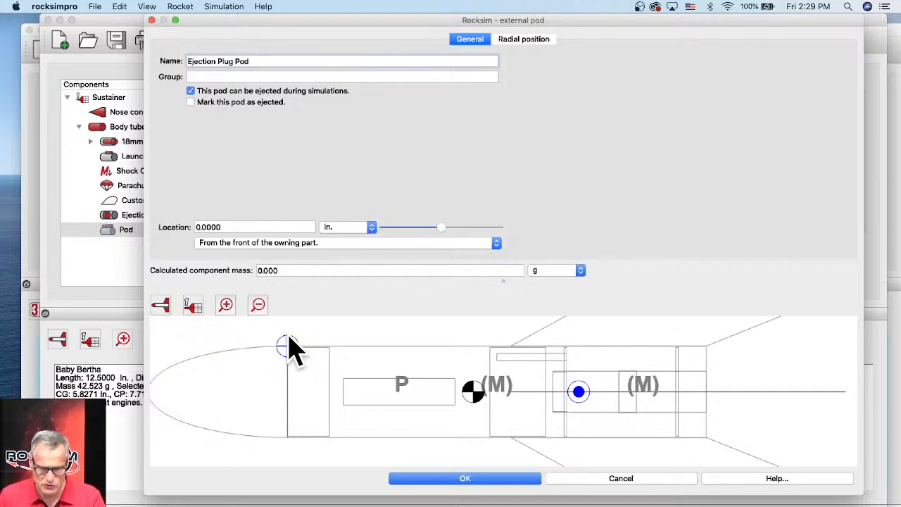
{"action": "left_click_drag", "start_coordinate": [430, 227], "coordinate": [471, 240]}
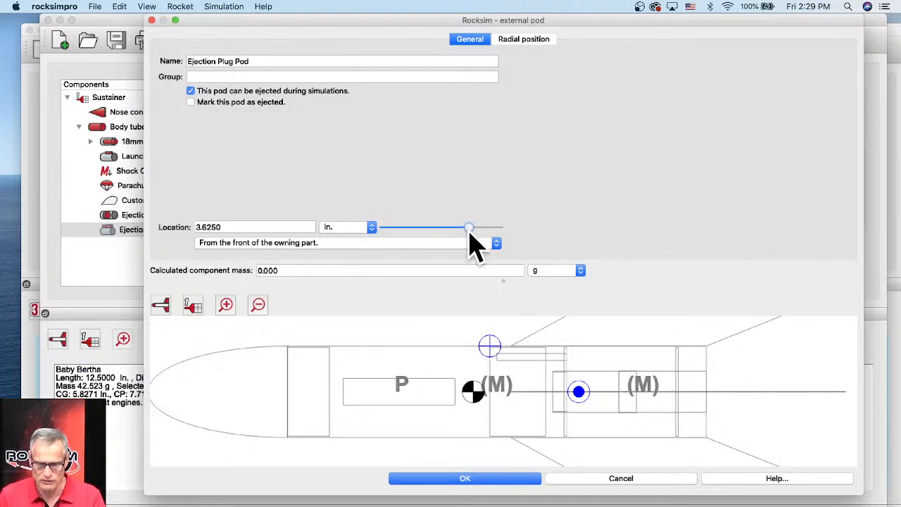
{"action": "left_click", "coordinate": [468, 482]}
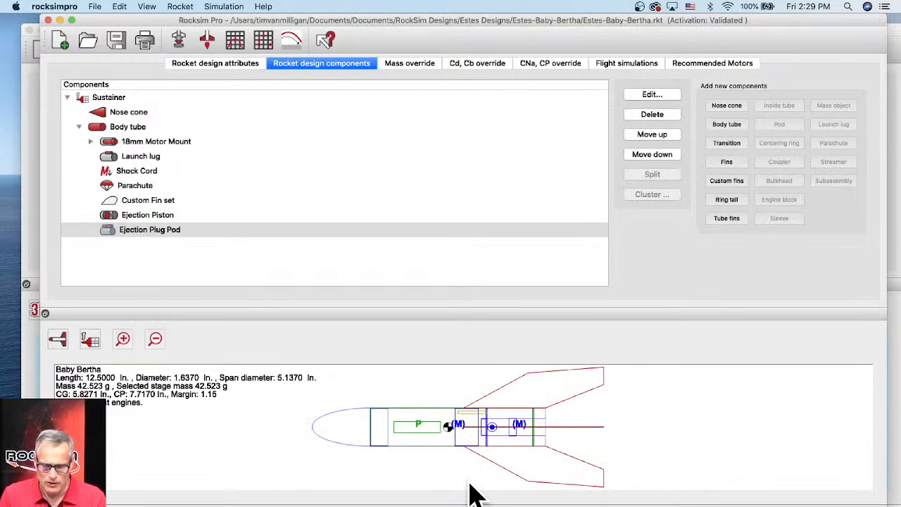
Add a body tube to the Ejection Plug Pod without using a database part and name it Ejection Plug.
{"action": "left_click", "coordinate": [144, 230]}
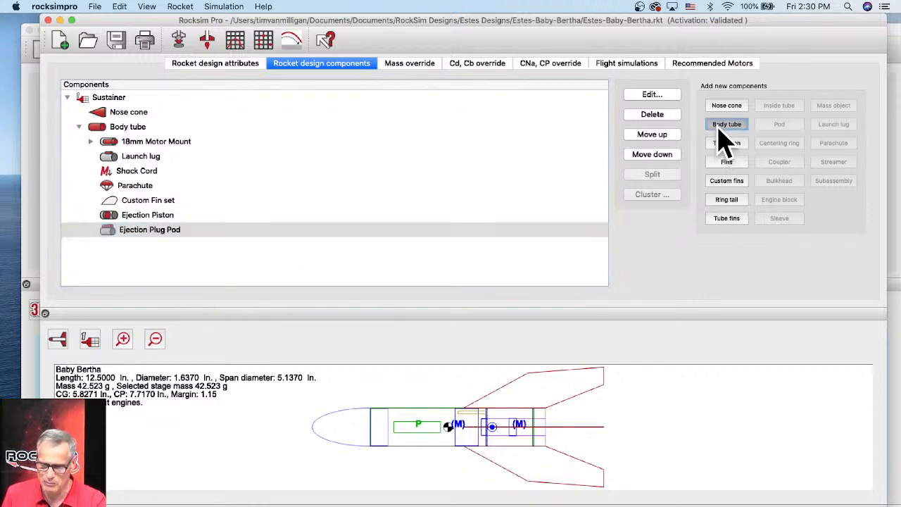
{"action": "left_click", "coordinate": [721, 127]}
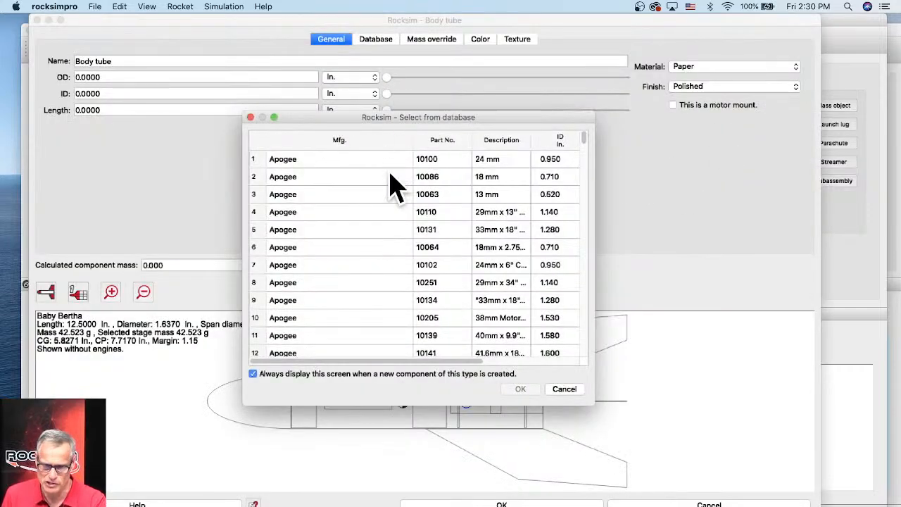
{"action": "left_click", "coordinate": [570, 392]}
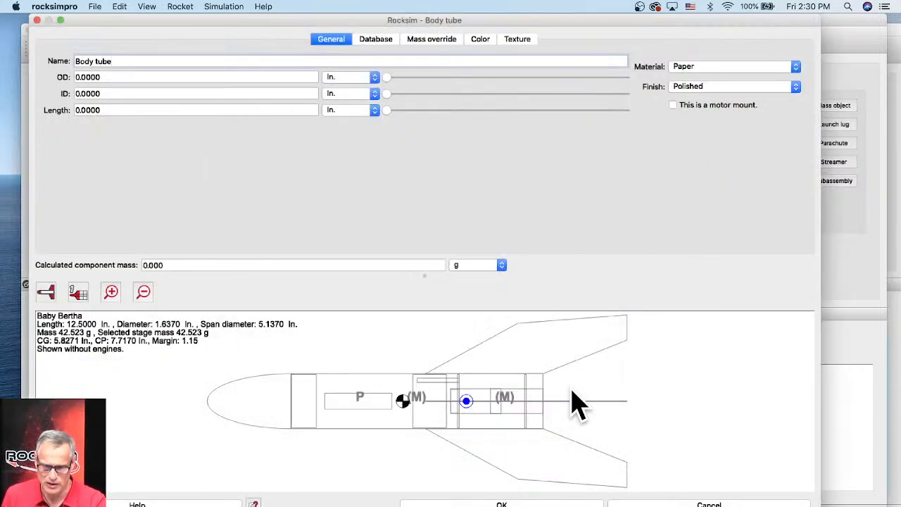
{"action": "left_click_drag", "start_coordinate": [145, 61], "coordinate": [76, 54]}
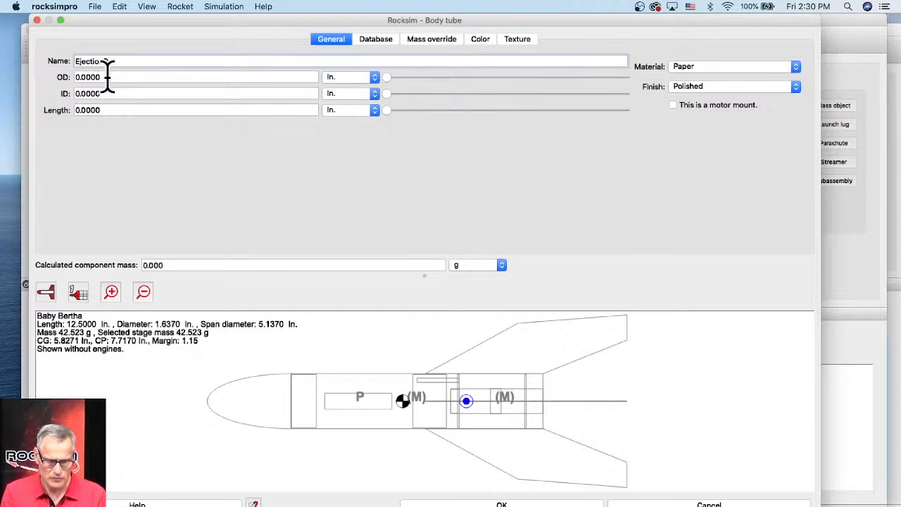
{"action": "type", "text": "Ejection Plug"}
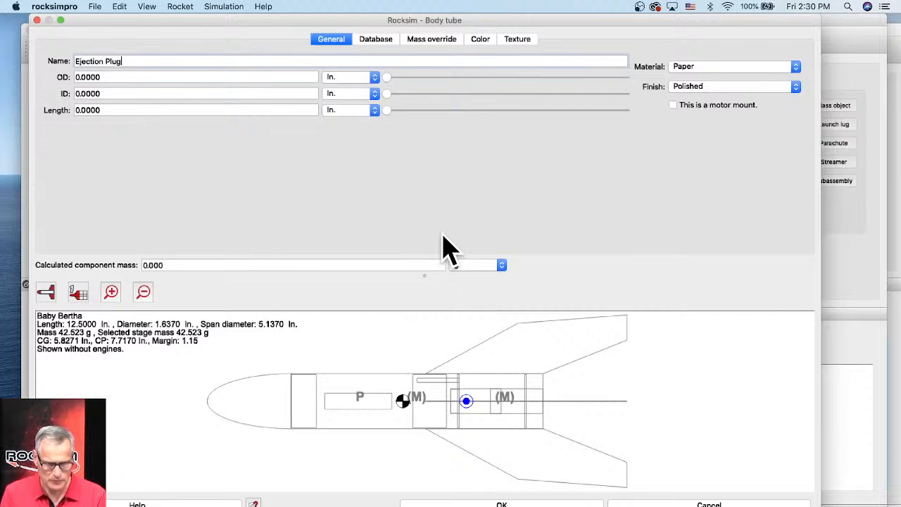
Set the Ejection Plug's outer diameter to 1.595 in and its length to 1 in.
{"action": "left_click", "coordinate": [119, 77]}
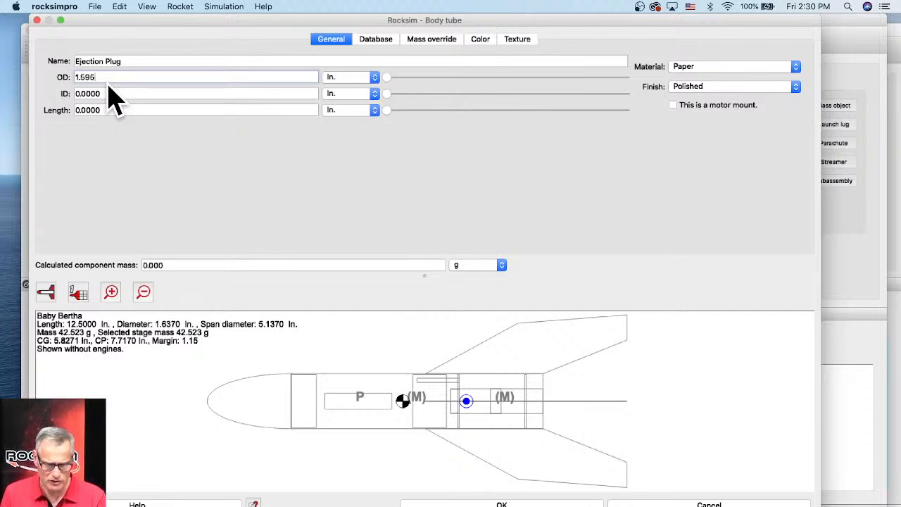
{"action": "key", "text": "Tab"}
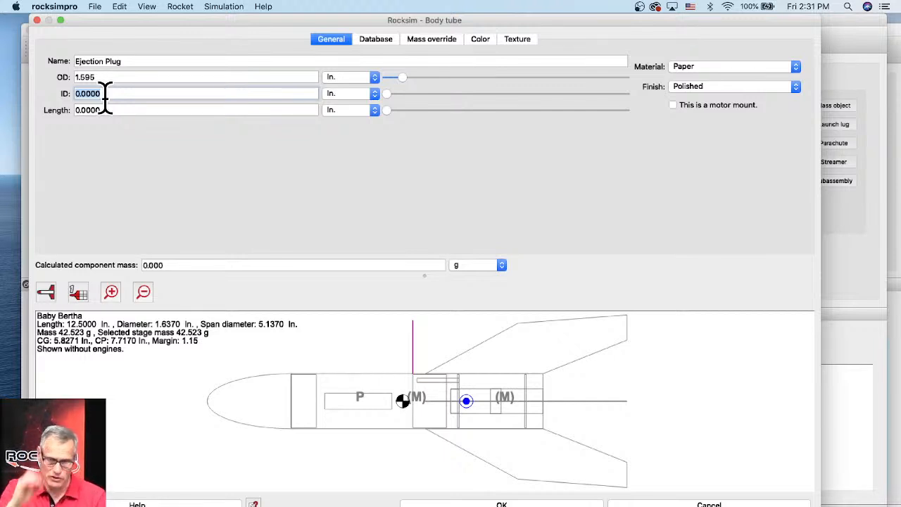
{"action": "key", "text": "Tab"}
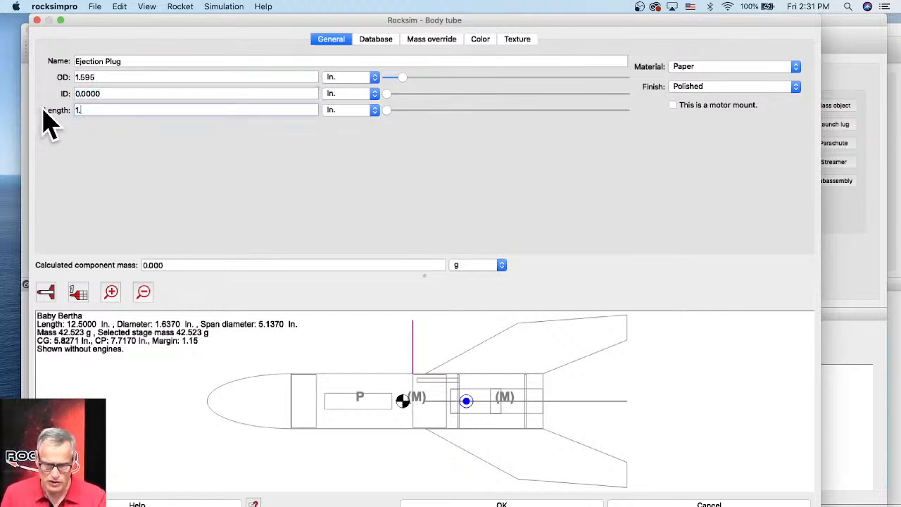
{"action": "key", "text": "Tab"}
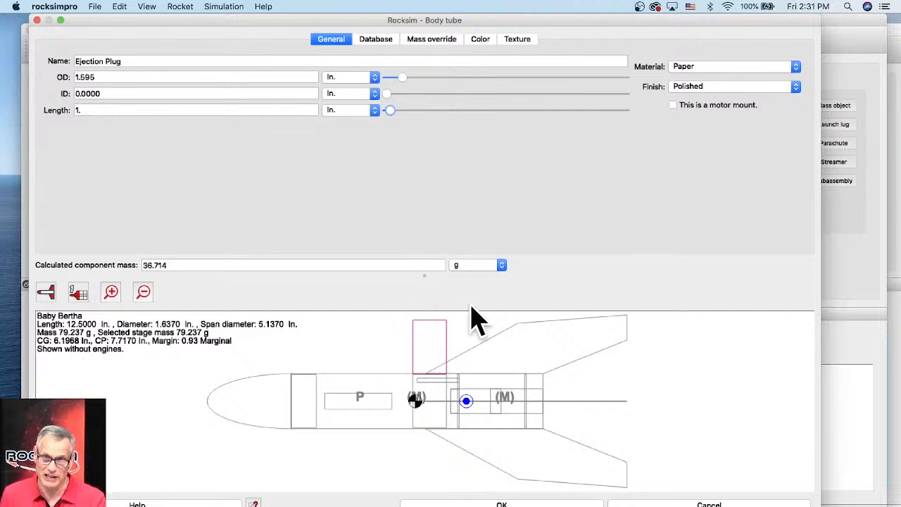
Switch the preview to 3D and set the Ejection Plug's material to Flexible Urethane Foam-soft.
{"action": "left_click", "coordinate": [48, 294]}
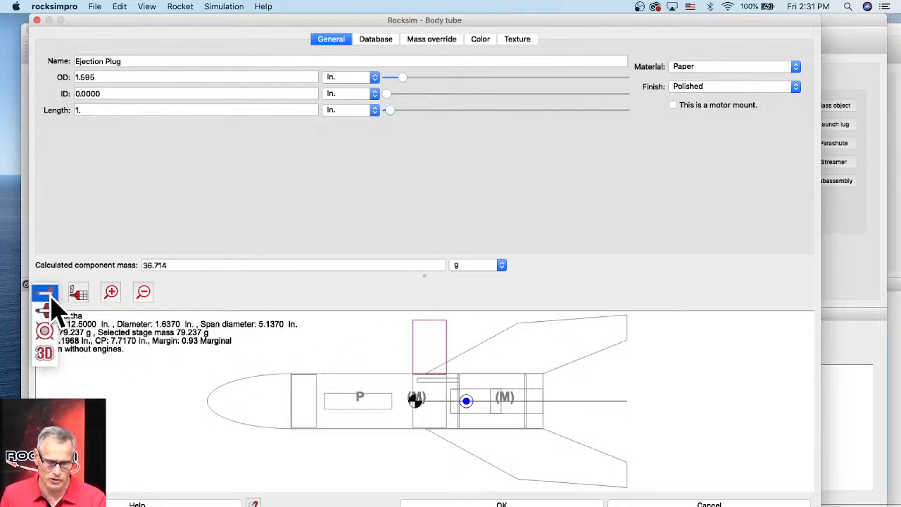
{"action": "left_click", "coordinate": [44, 354]}
{"action": "left_click_drag", "start_coordinate": [411, 422], "coordinate": [406, 492]}
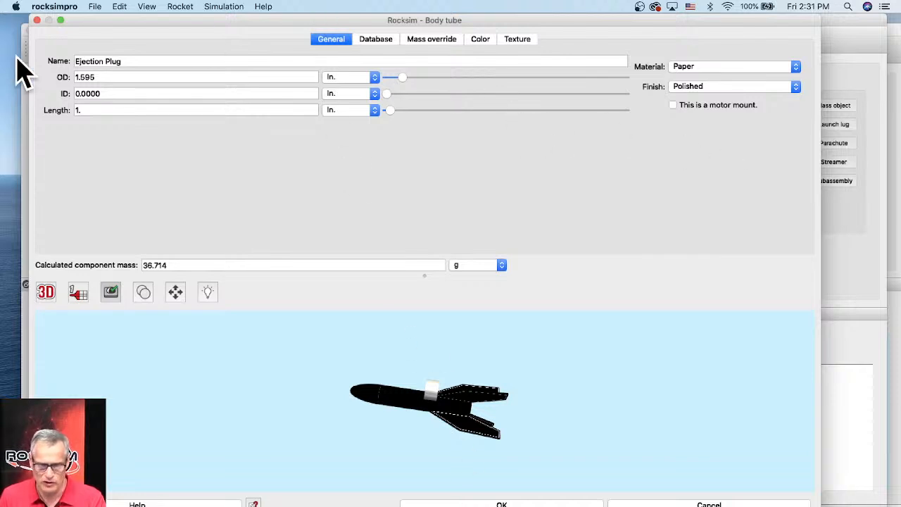
{"action": "left_click", "coordinate": [715, 70]}
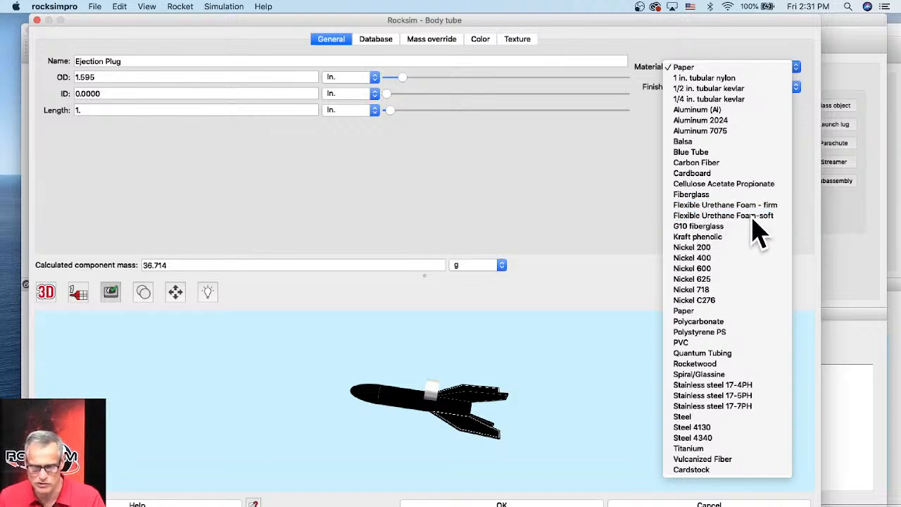
{"action": "left_click", "coordinate": [675, 216]}
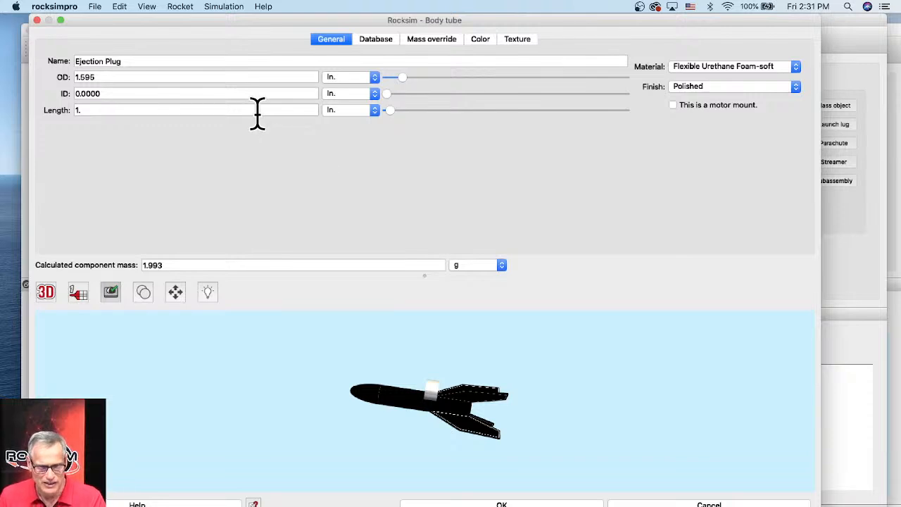
{"action": "left_click_drag", "start_coordinate": [162, 265], "coordinate": [144, 265]}
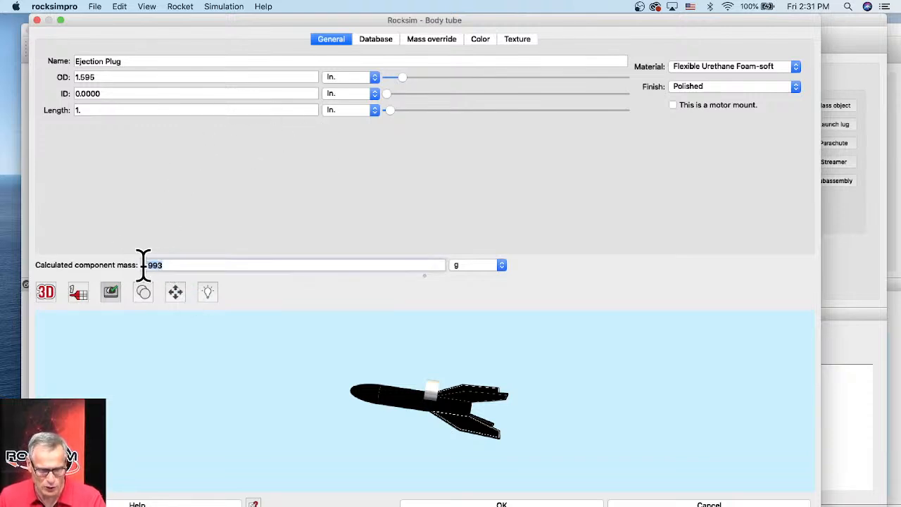
Turn on the Ejection Plug's mass override with a mass of 0.6 g and a CG of 0.5 in.
{"action": "left_click", "coordinate": [432, 41]}
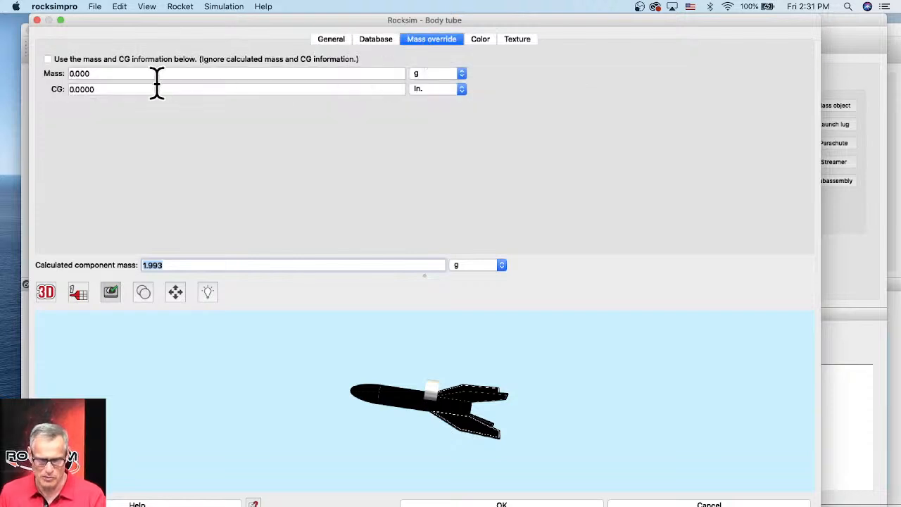
{"action": "left_click", "coordinate": [47, 59]}
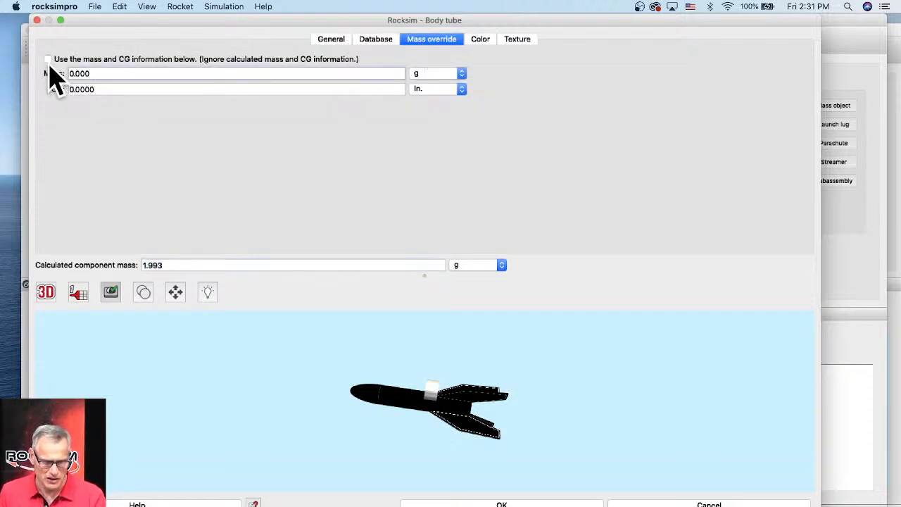
{"action": "left_click", "coordinate": [48, 61]}
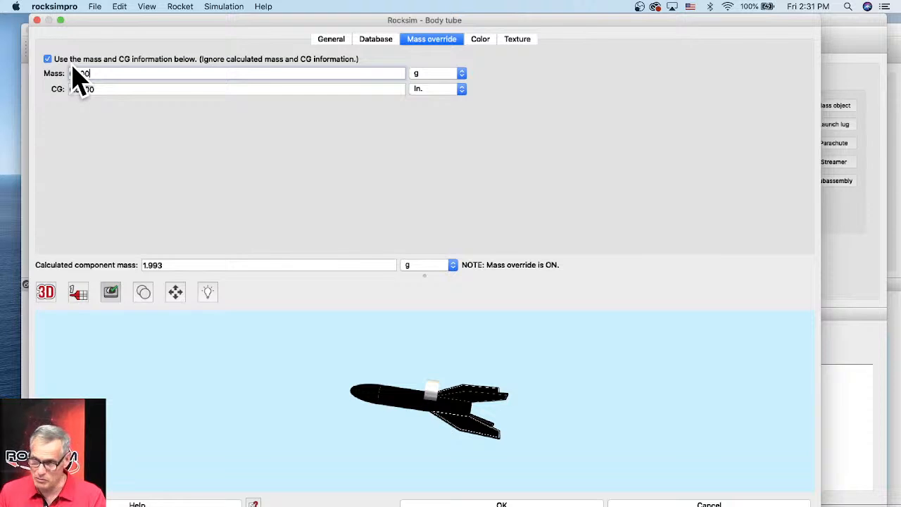
{"action": "left_click_drag", "start_coordinate": [111, 74], "coordinate": [65, 73]}
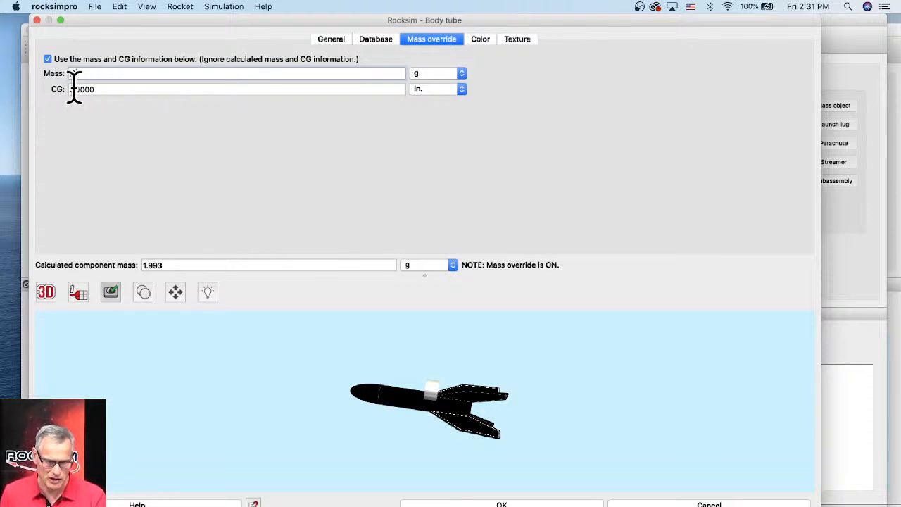
{"action": "left_click_drag", "start_coordinate": [64, 89], "coordinate": [111, 89]}
{"action": "type", "text": ".5"}
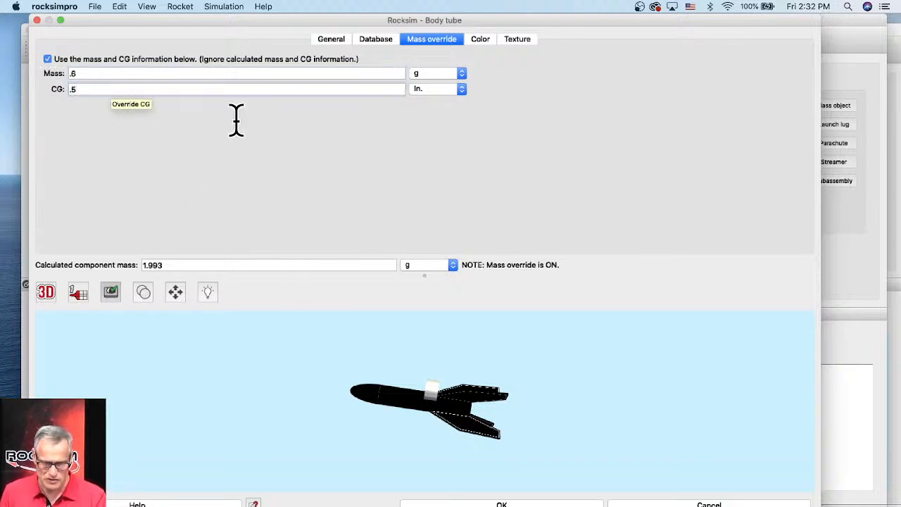
{"action": "left_click", "coordinate": [336, 40]}
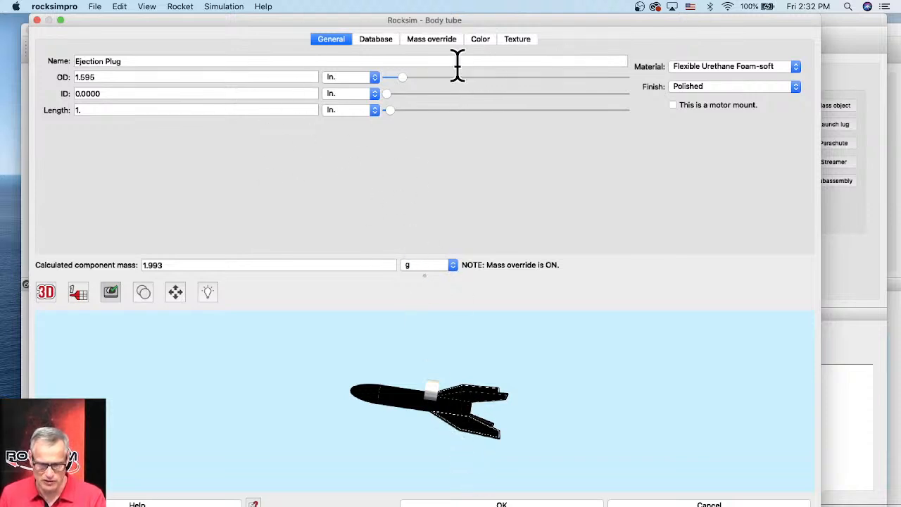
Set the Ejection Plug's 3D diffuse color to light pink #fed9ff, using the foam plug photo on the Apogee product page as reference.
{"action": "left_click", "coordinate": [480, 40]}
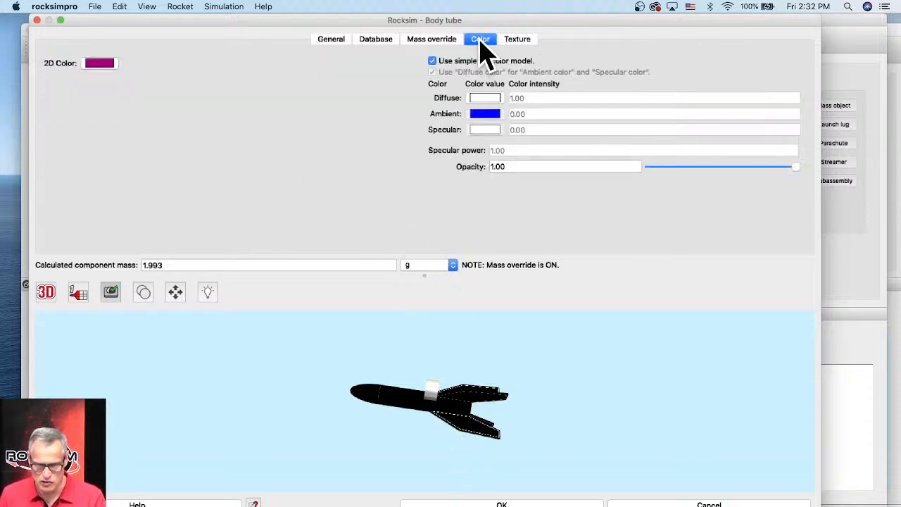
{"action": "left_click", "coordinate": [99, 64]}
{"action": "left_click", "coordinate": [566, 390]}
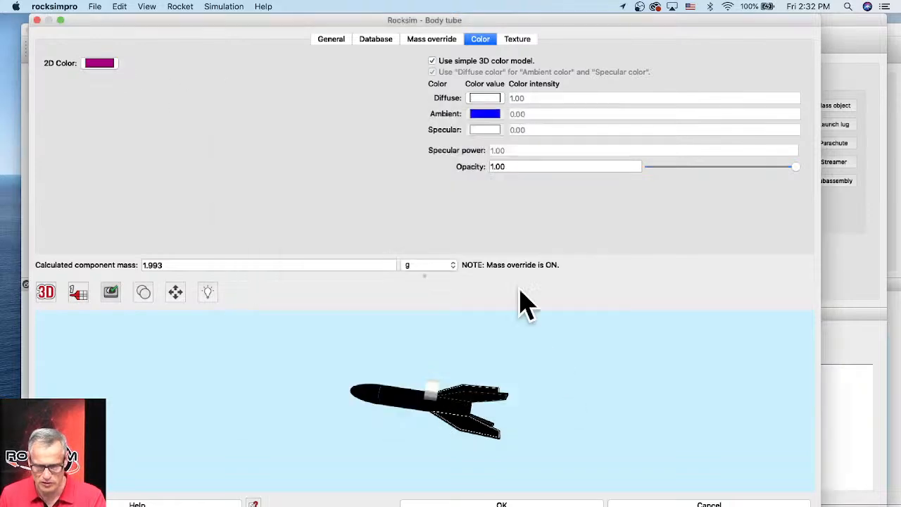
{"action": "left_click", "coordinate": [485, 99]}
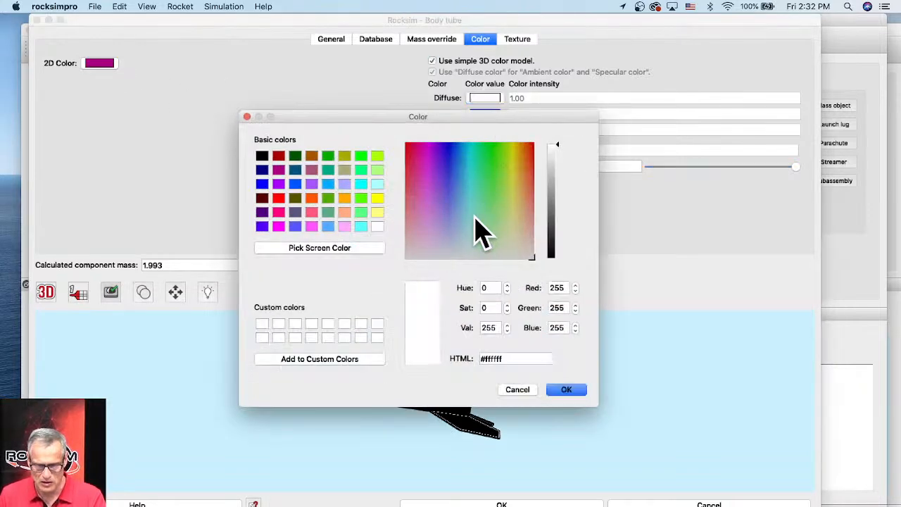
{"action": "left_click", "coordinate": [280, 171]}
{"action": "left_click", "coordinate": [425, 176]}
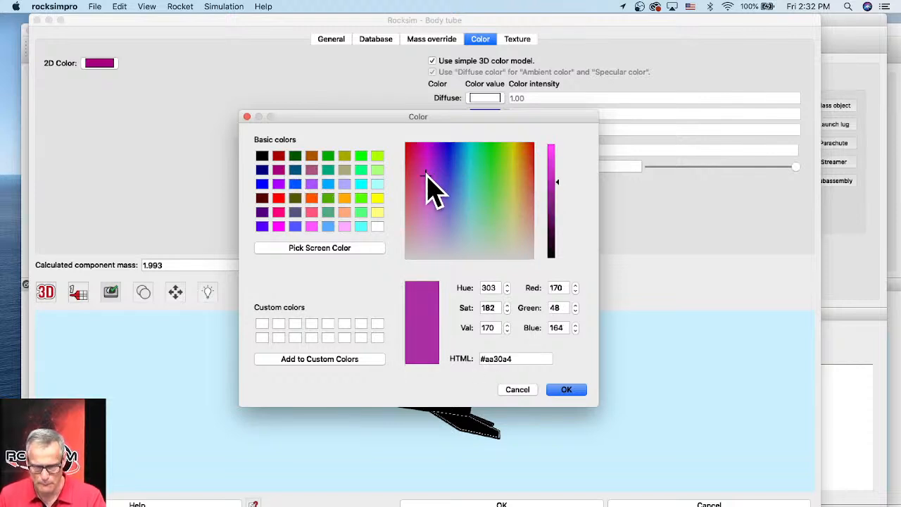
{"action": "left_click_drag", "start_coordinate": [561, 185], "coordinate": [557, 141]}
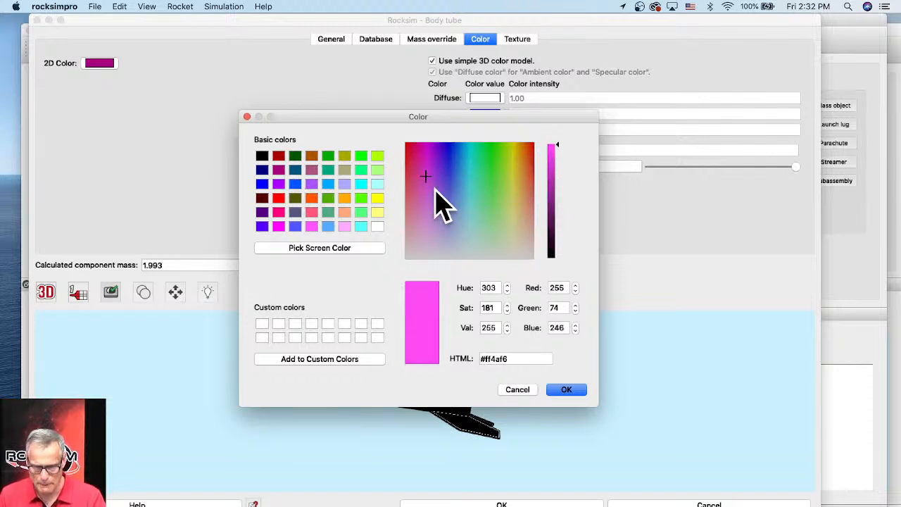
{"action": "left_click_drag", "start_coordinate": [427, 176], "coordinate": [428, 242]}
{"action": "key", "text": "super+Tab"}
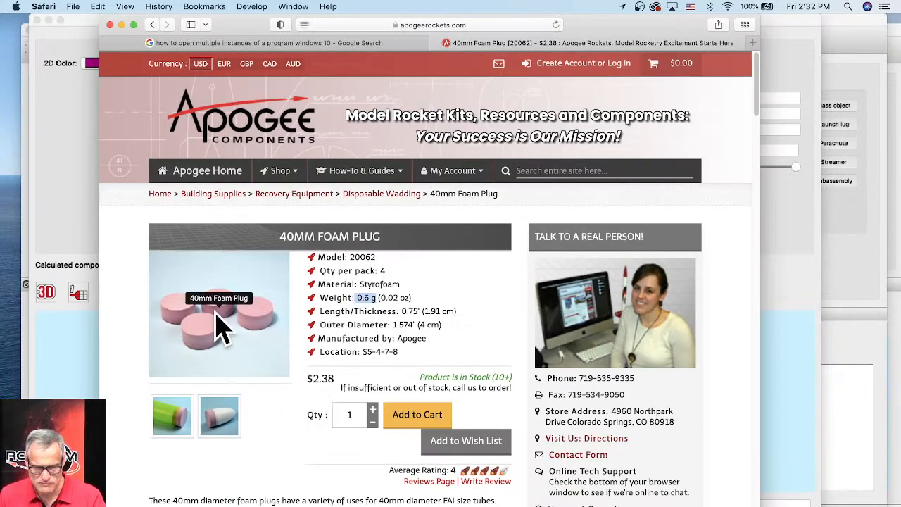
{"action": "key", "text": "super+Tab"}
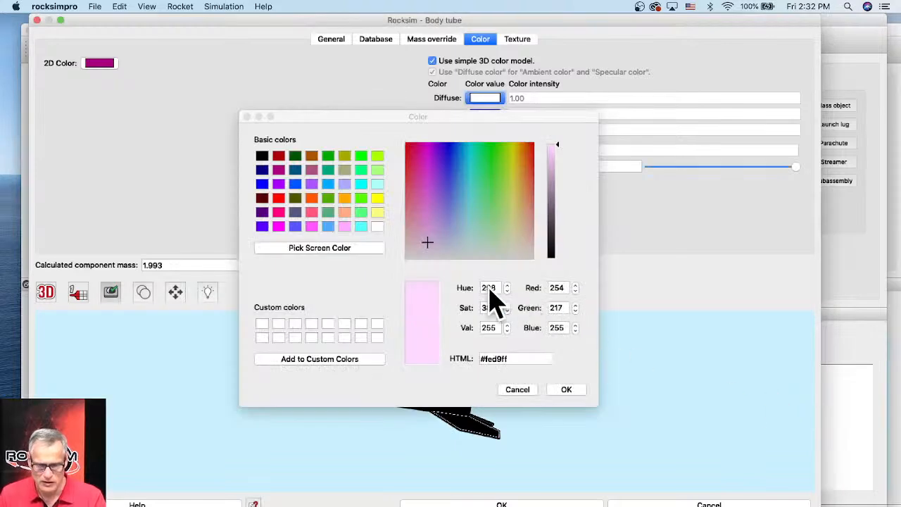
{"action": "left_click", "coordinate": [566, 389]}
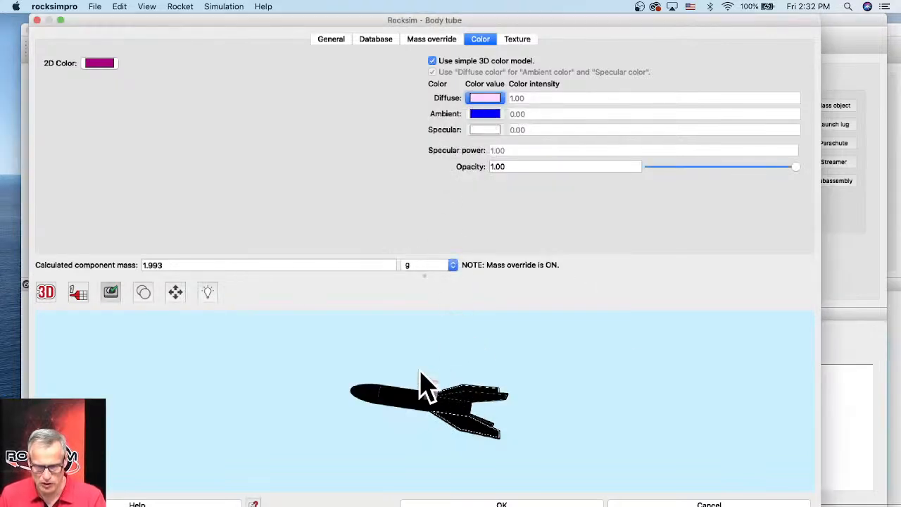
Change the Ejection Plug's 2D color to orange #ff5500 and accept the body tube.
{"action": "scroll", "coordinate": [434, 382], "scroll_direction": "up", "scroll_amount": 1}
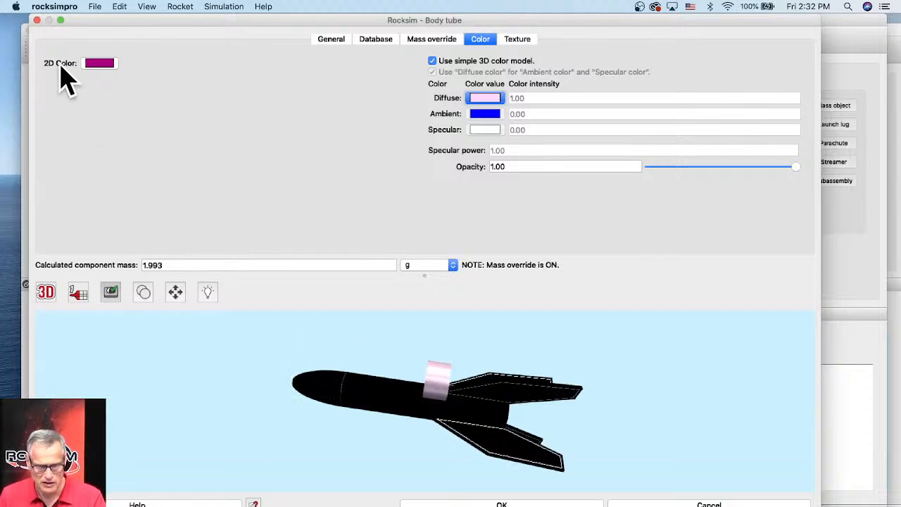
{"action": "left_click", "coordinate": [99, 62]}
{"action": "left_click", "coordinate": [312, 200]}
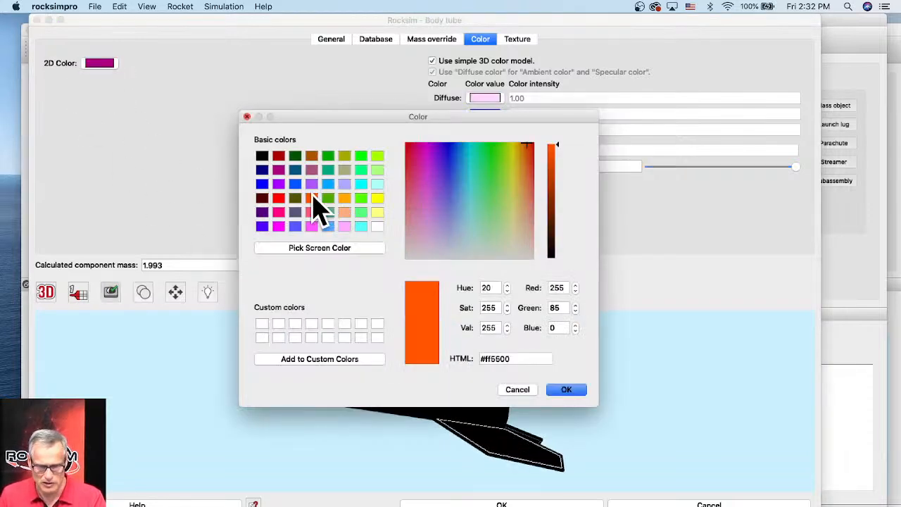
{"action": "left_click", "coordinate": [563, 390]}
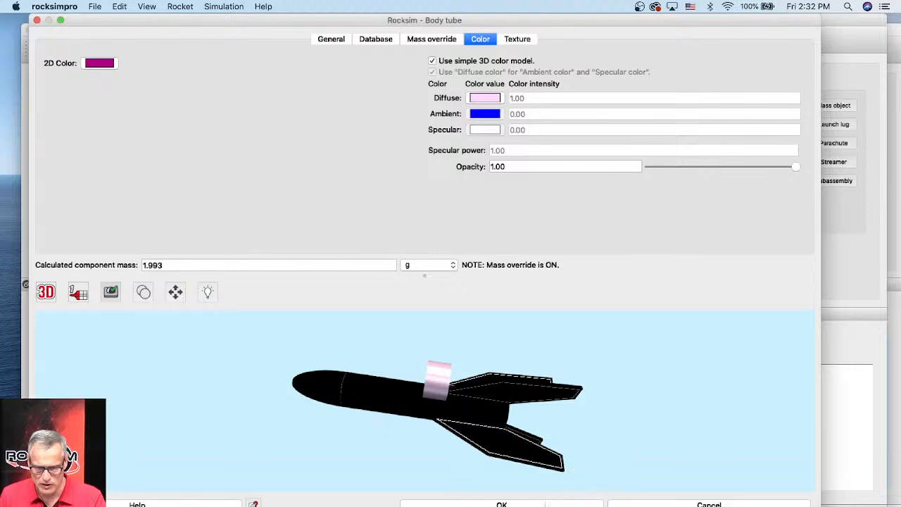
{"action": "left_click", "coordinate": [501, 504]}
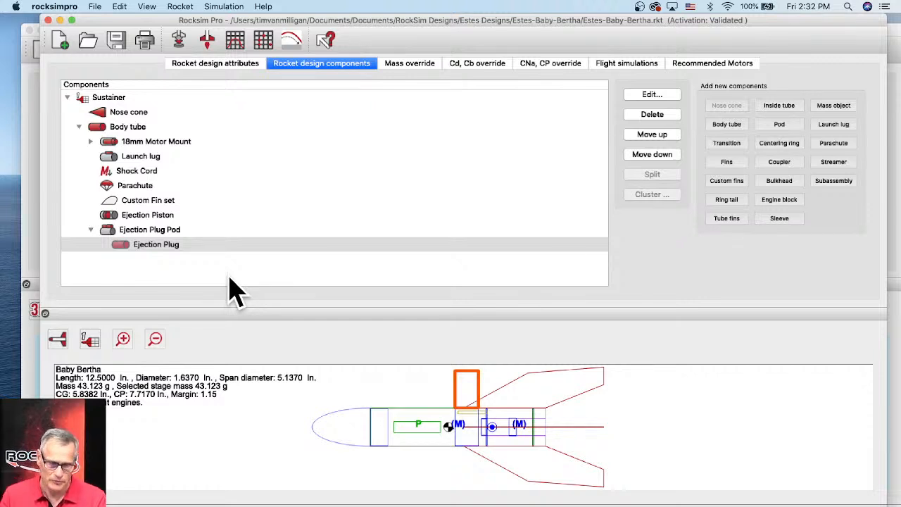
Turn off automatic radial distance and angle for the Ejection Plug Pod and set its radial distance to 0 in., previewing the end view.
{"action": "left_click", "coordinate": [149, 231]}
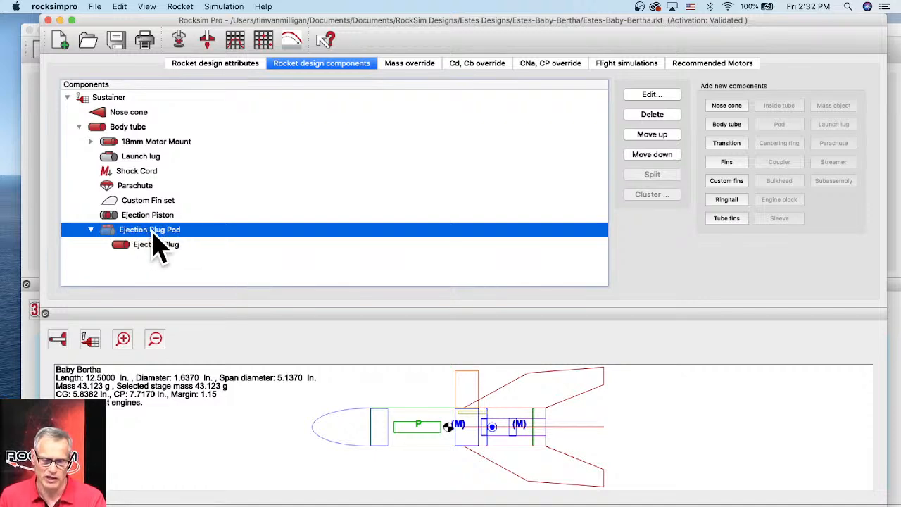
{"action": "double_click", "coordinate": [153, 232]}
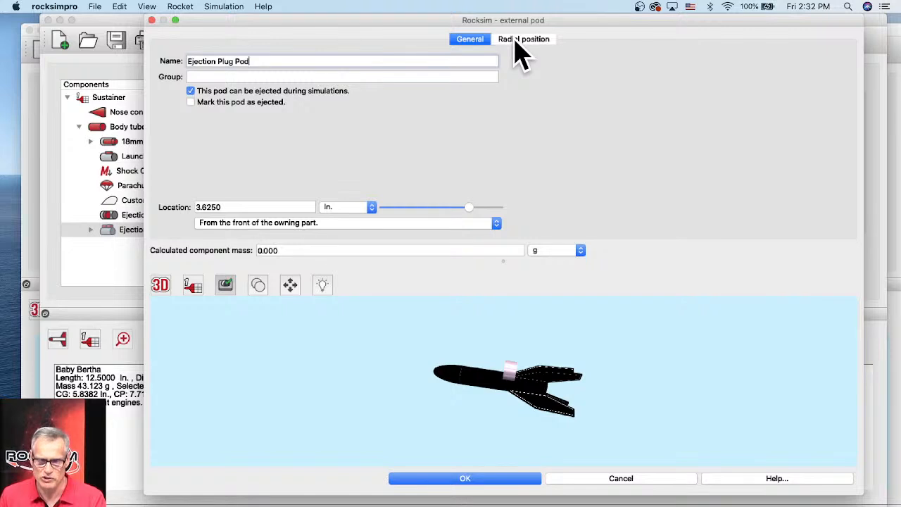
{"action": "left_click", "coordinate": [521, 41]}
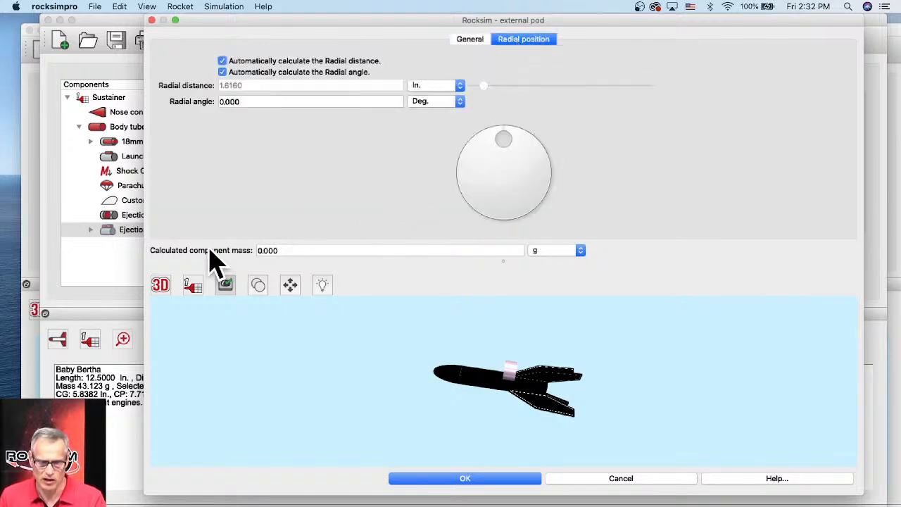
{"action": "left_click", "coordinate": [160, 287]}
{"action": "left_click", "coordinate": [160, 267]}
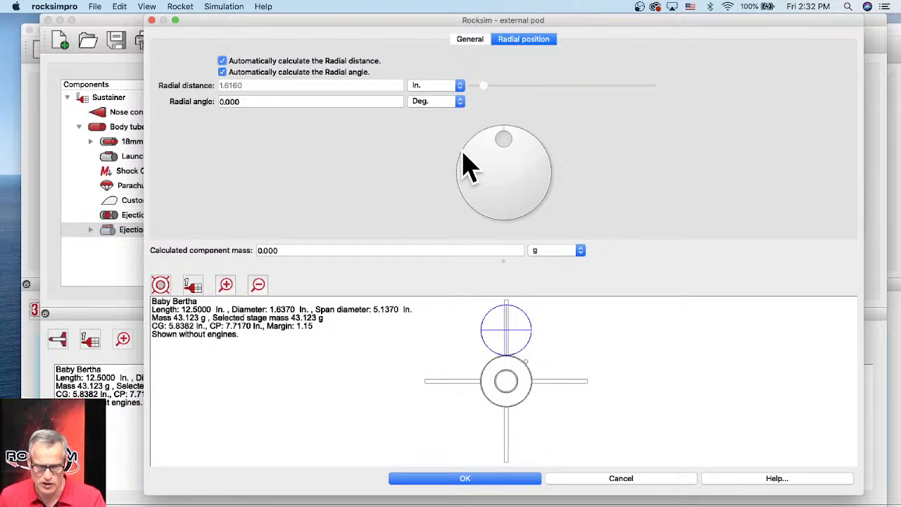
{"action": "left_click", "coordinate": [222, 73]}
{"action": "scroll", "coordinate": [478, 98], "scroll_direction": "down", "scroll_amount": 10}
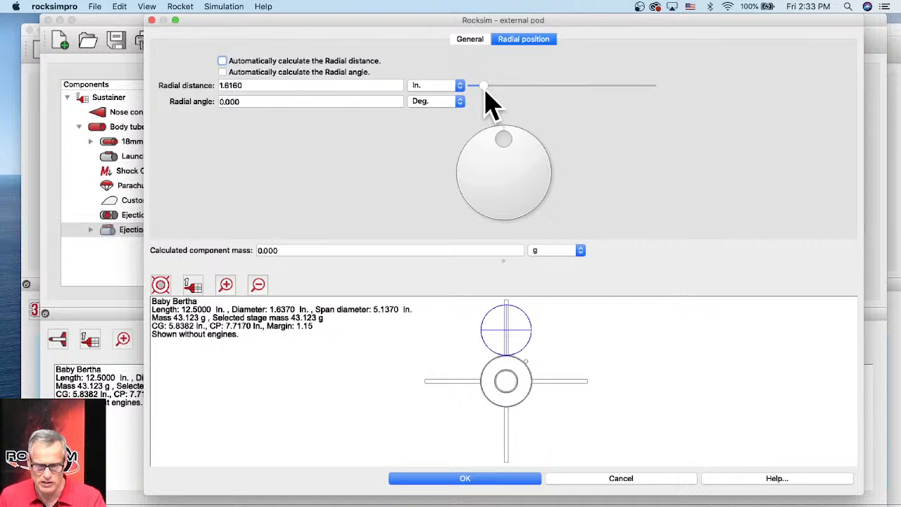
{"action": "scroll", "coordinate": [482, 89], "scroll_direction": "down", "scroll_amount": 5}
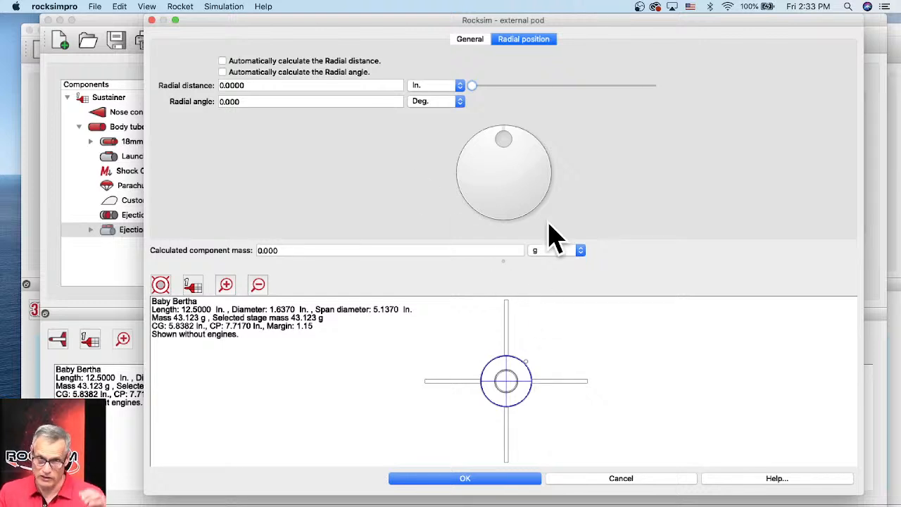
Check the Ejection Plug Pod's placement in the 3D preview, return to the side view and accept the pod.
{"action": "left_click", "coordinate": [161, 285]}
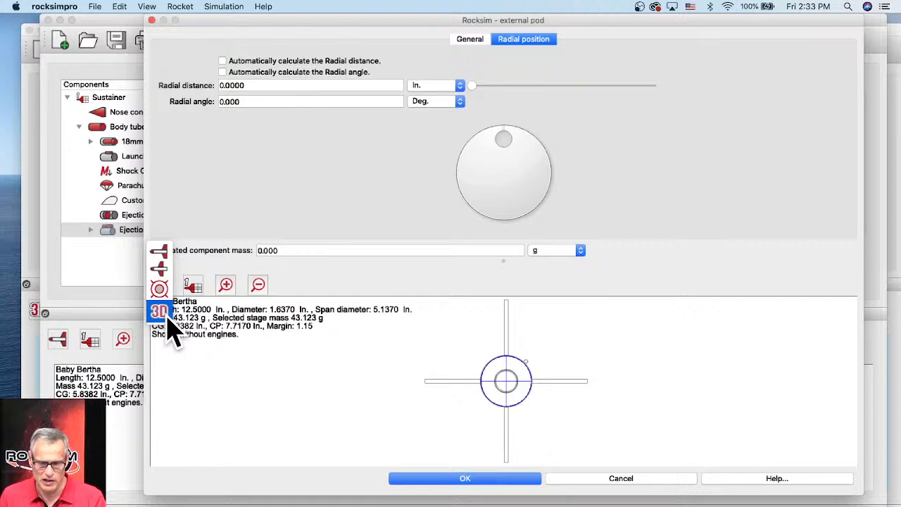
{"action": "left_click", "coordinate": [161, 312]}
{"action": "mouse_move", "coordinate": [347, 378]}
{"action": "left_mouse_down"}
{"action": "mouse_move", "coordinate": [542, 392]}
{"action": "mouse_move", "coordinate": [546, 401]}
{"action": "left_mouse_up"}
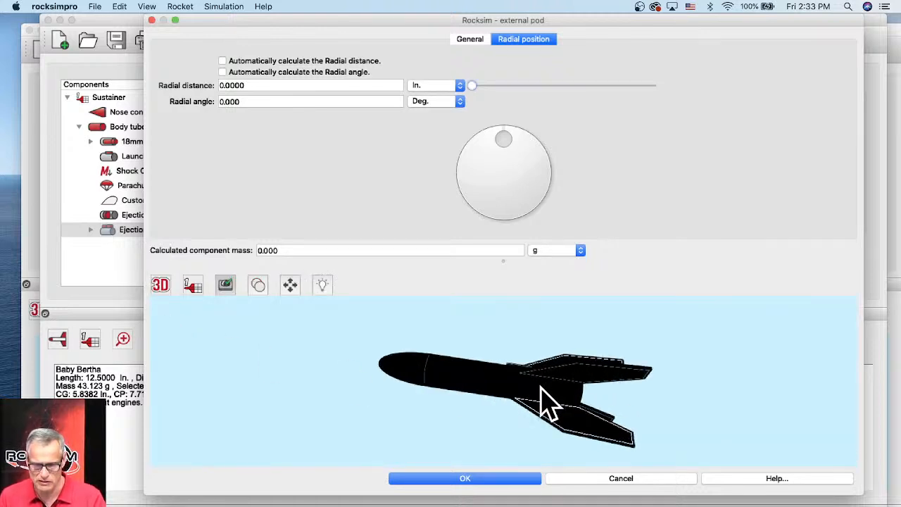
{"action": "left_click", "coordinate": [164, 285]}
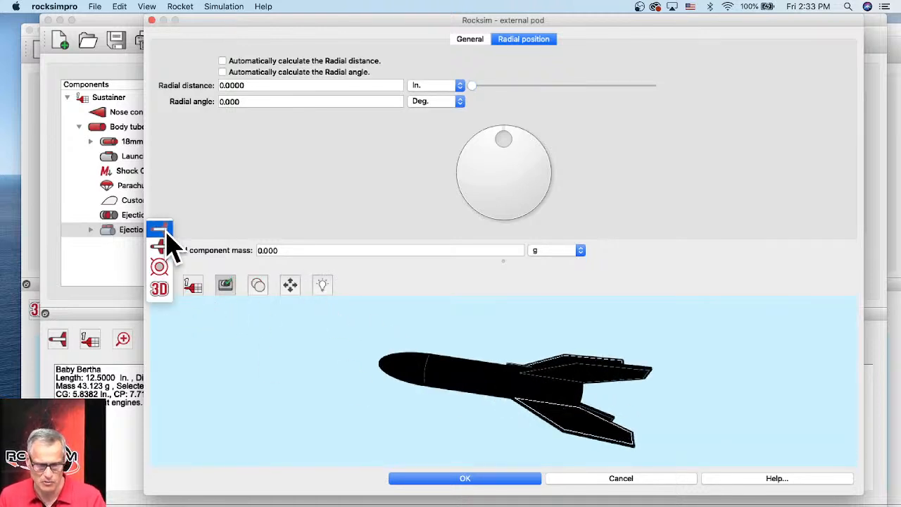
{"action": "left_click", "coordinate": [167, 234]}
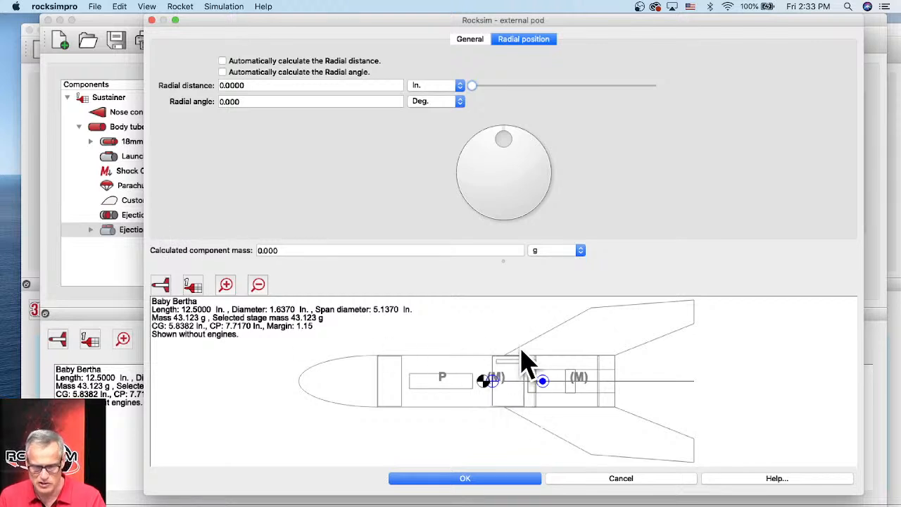
{"action": "left_click", "coordinate": [505, 479]}
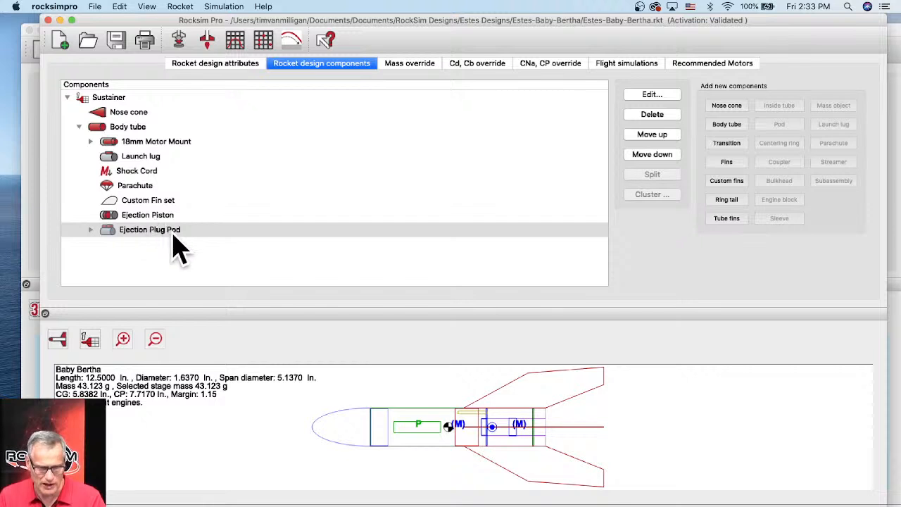
Delete the Ejection Piston component from the body tube.
{"action": "left_click", "coordinate": [138, 218]}
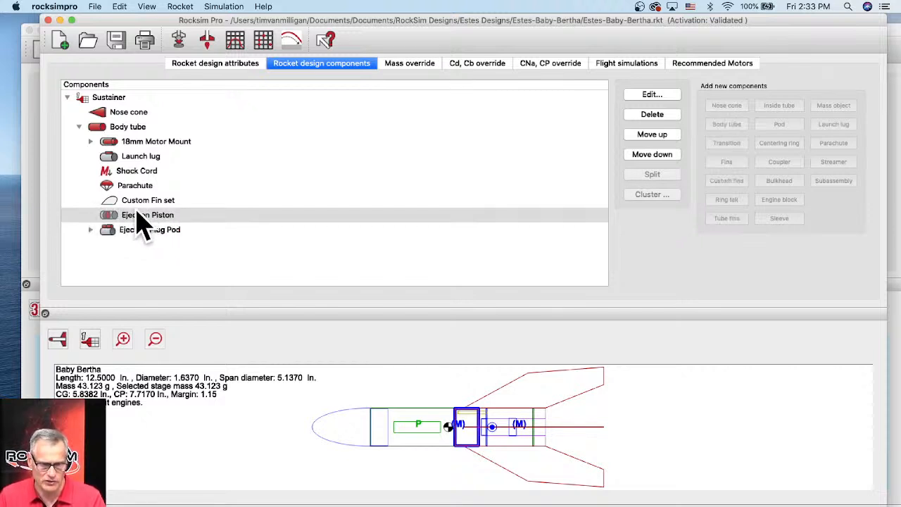
{"action": "right_click", "coordinate": [144, 214]}
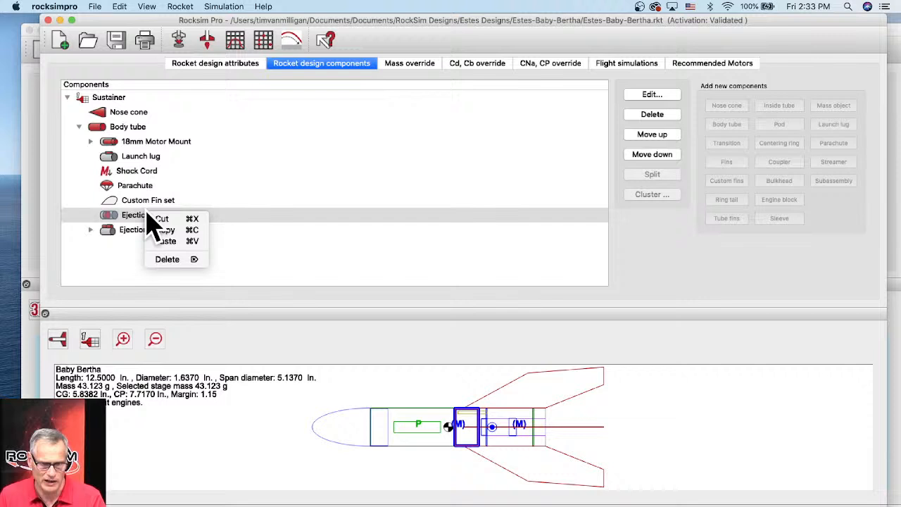
{"action": "left_click", "coordinate": [167, 260]}
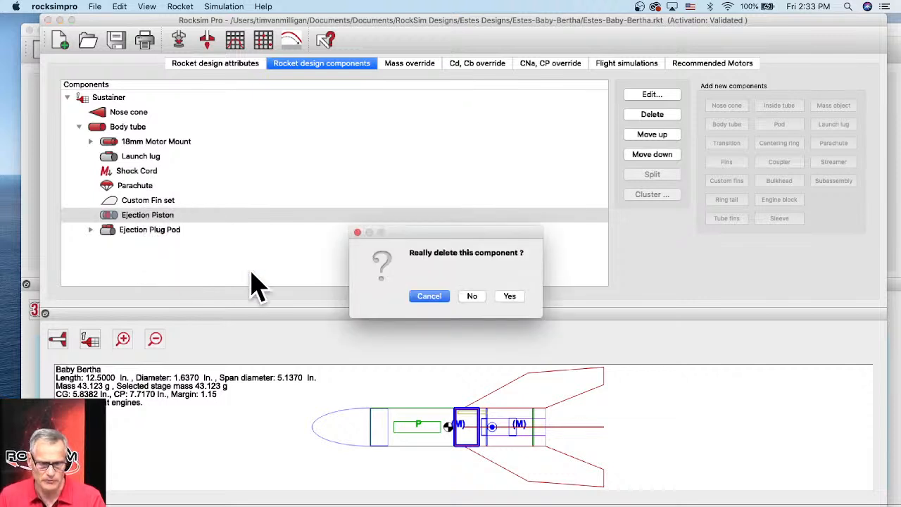
{"action": "left_click", "coordinate": [510, 297]}
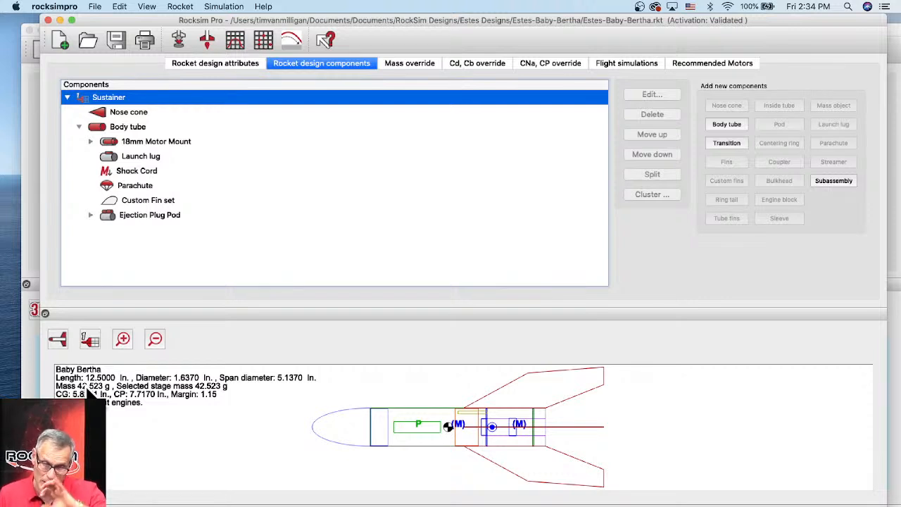
Mark the Ejection Plug Pod as ejected to check the effect on the rocket's mass and CG, and discard the change.
{"action": "left_click", "coordinate": [124, 218]}
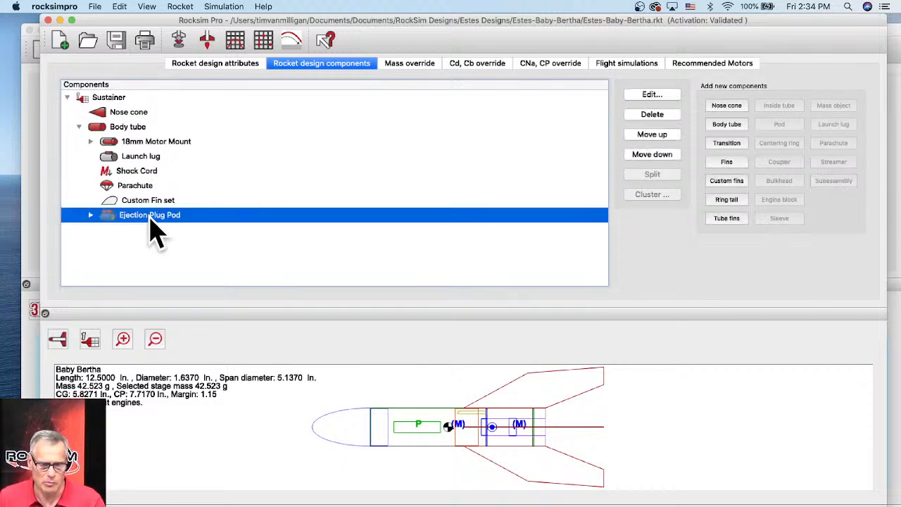
{"action": "double_click", "coordinate": [150, 220]}
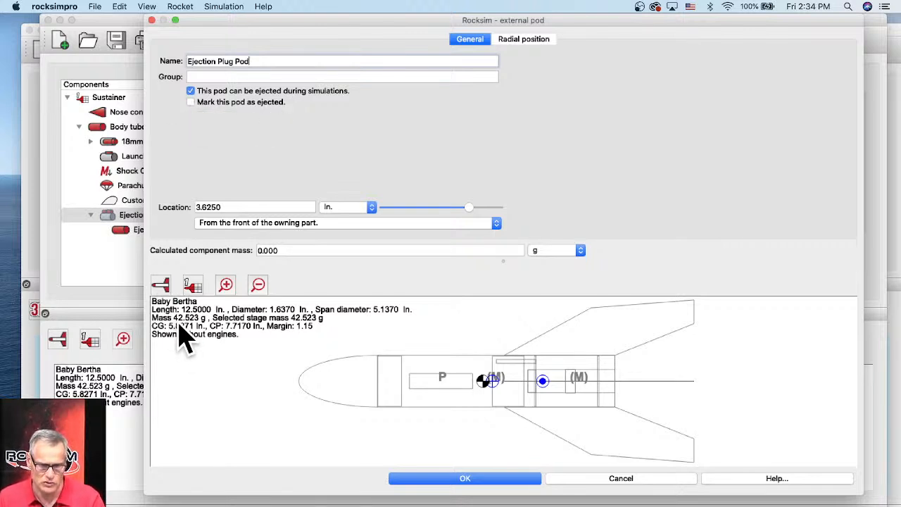
{"action": "left_click", "coordinate": [190, 102]}
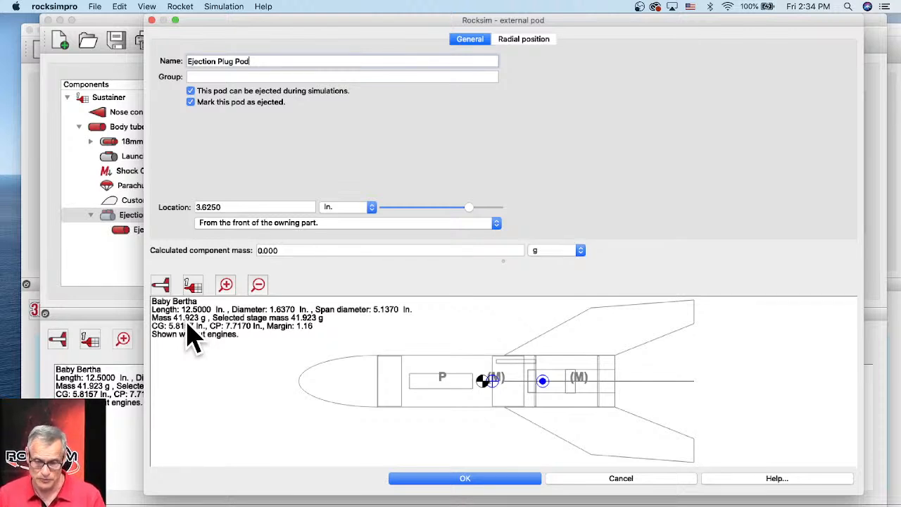
{"action": "left_click", "coordinate": [618, 484]}
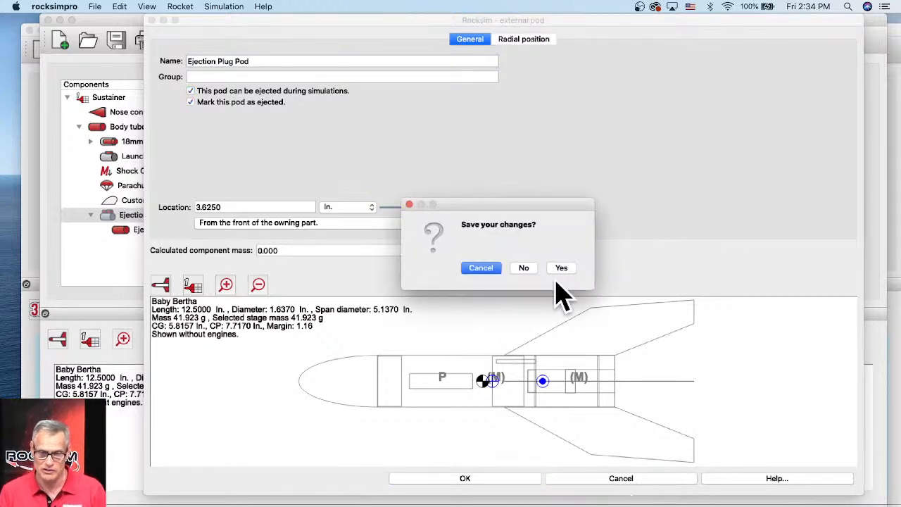
{"action": "left_click", "coordinate": [521, 268]}
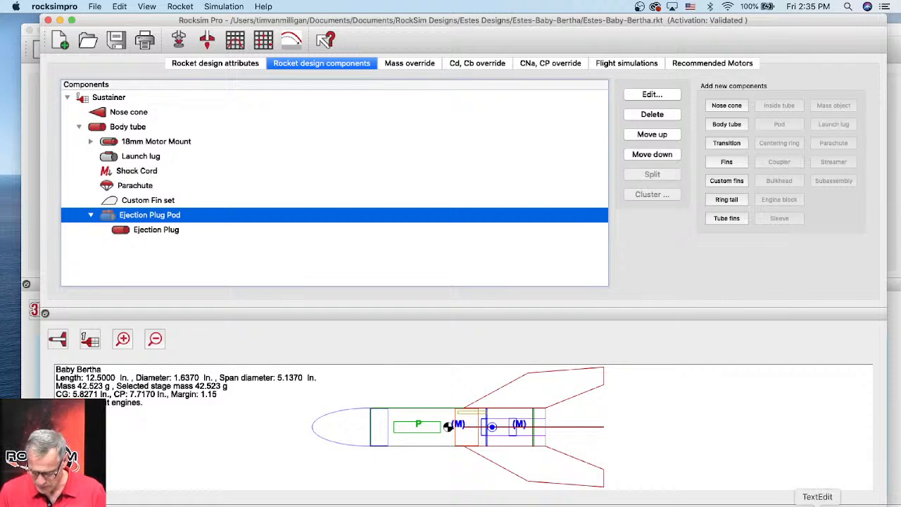
Switch to TextEdit and read the inquiry about importing boosters to an existing rocket.
{"action": "left_click", "coordinate": [806, 504]}
{"action": "left_click_drag", "start_coordinate": [340, 21], "coordinate": [388, 21]}
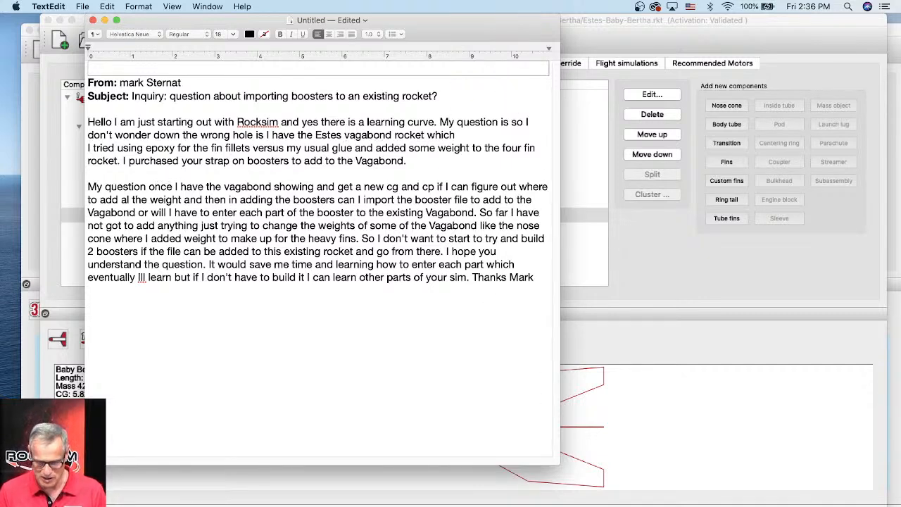
Switch to Safari, search the Apogee site for "strap on boost" and open the Strap-on Booster Pods product page.
{"action": "left_click", "coordinate": [506, 493]}
{"action": "left_click", "coordinate": [571, 172]}
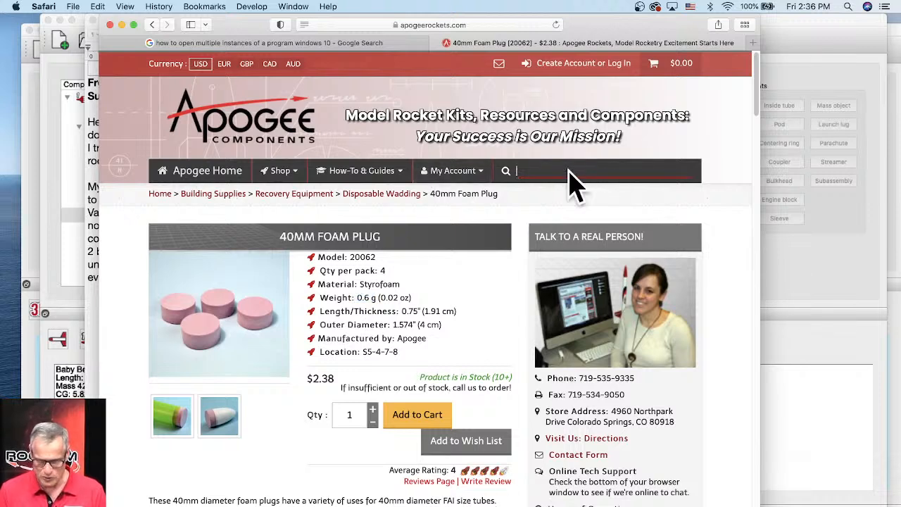
{"action": "type", "text": "strap"}
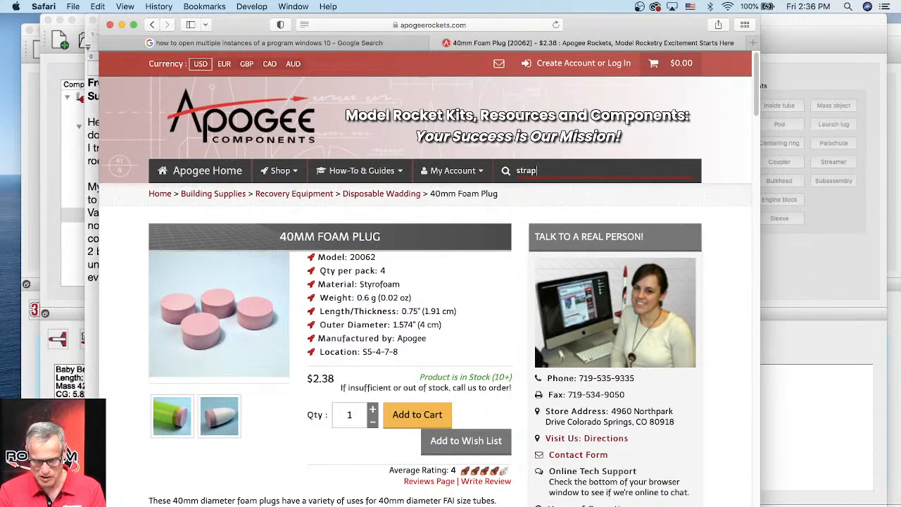
{"action": "type", "text": " on boost"}
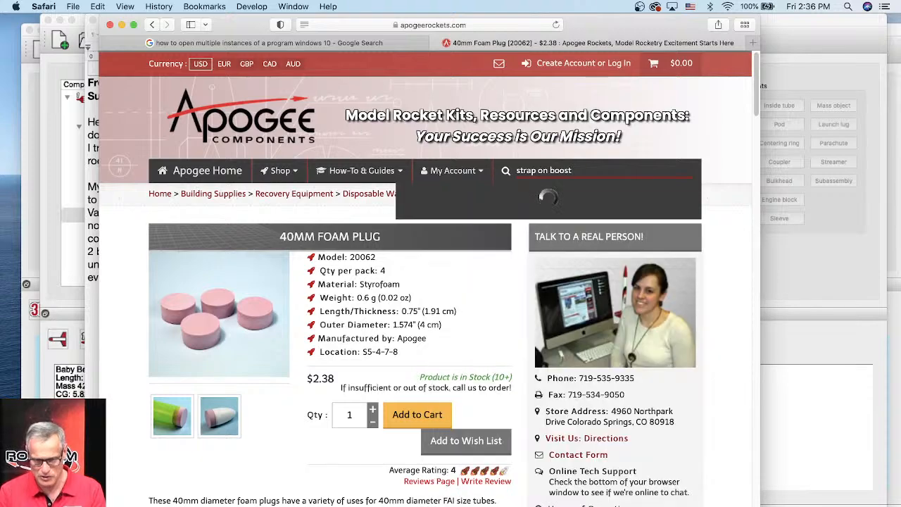
{"action": "scroll", "coordinate": [556, 423], "scroll_direction": "down", "scroll_amount": 5}
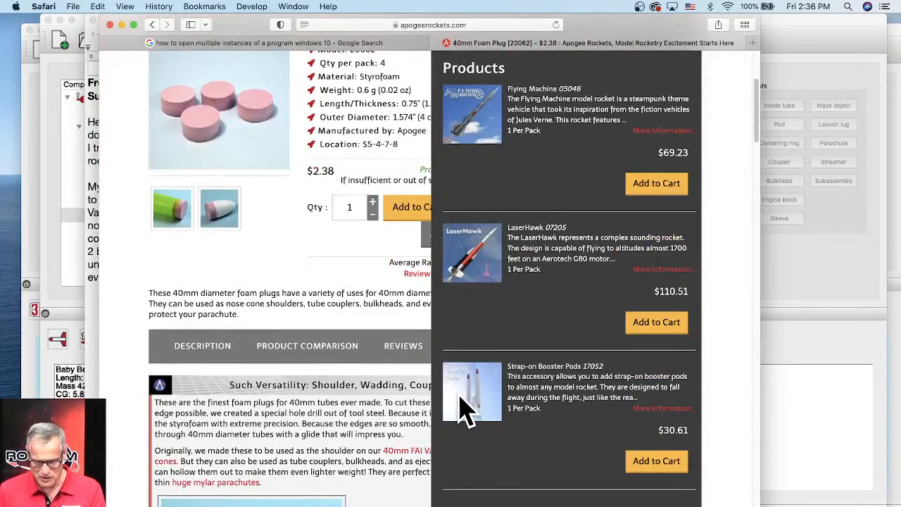
{"action": "left_click", "coordinate": [479, 390]}
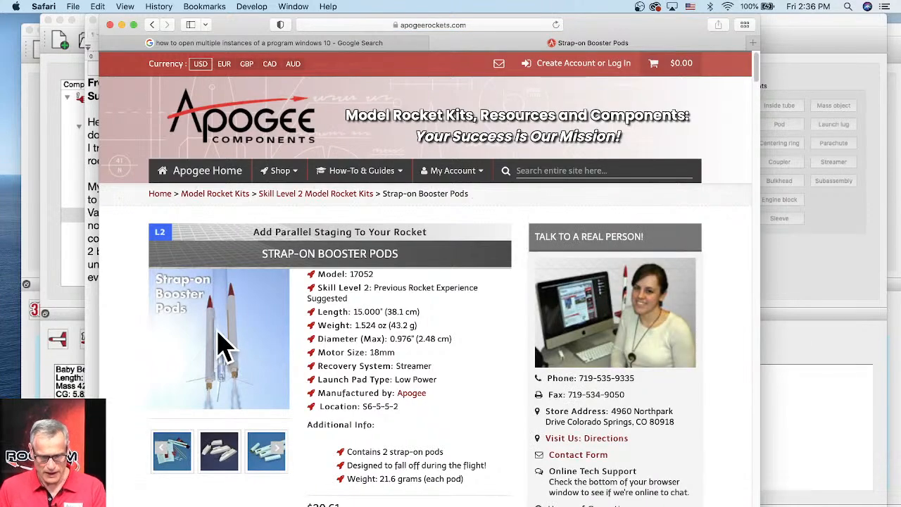
Enlarge the Strap-on Booster Pods photos, examine the kit parts and the plastic attachment fittings, and close the gallery.
{"action": "scroll", "coordinate": [232, 338], "scroll_direction": "down", "scroll_amount": 2}
{"action": "left_click", "coordinate": [254, 253]}
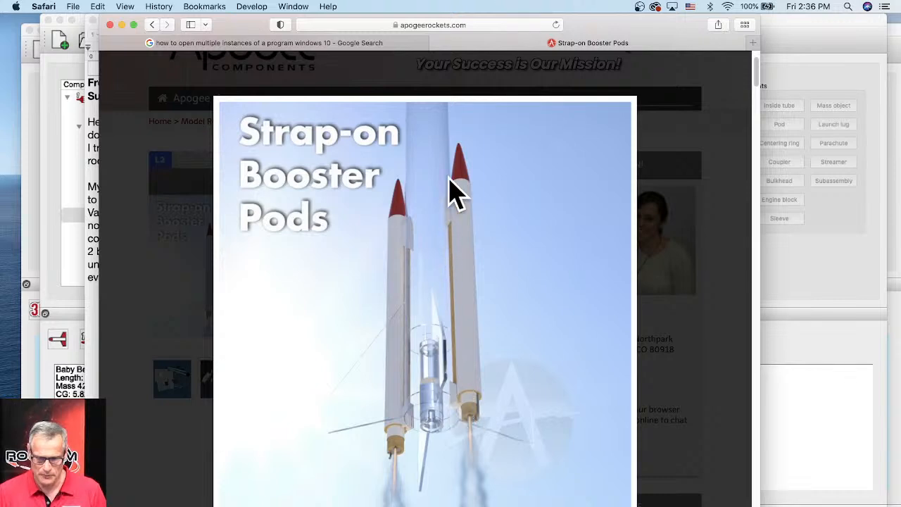
{"action": "left_click", "coordinate": [596, 325]}
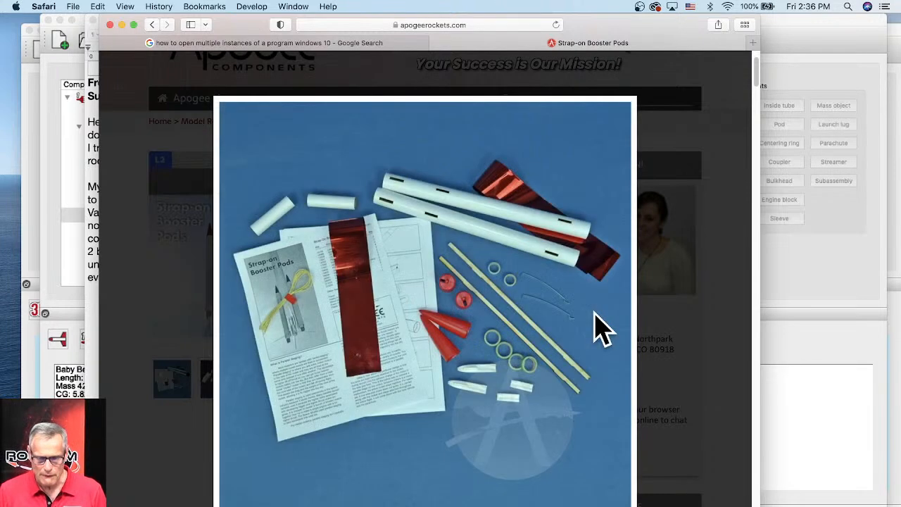
{"action": "left_click", "coordinate": [611, 309]}
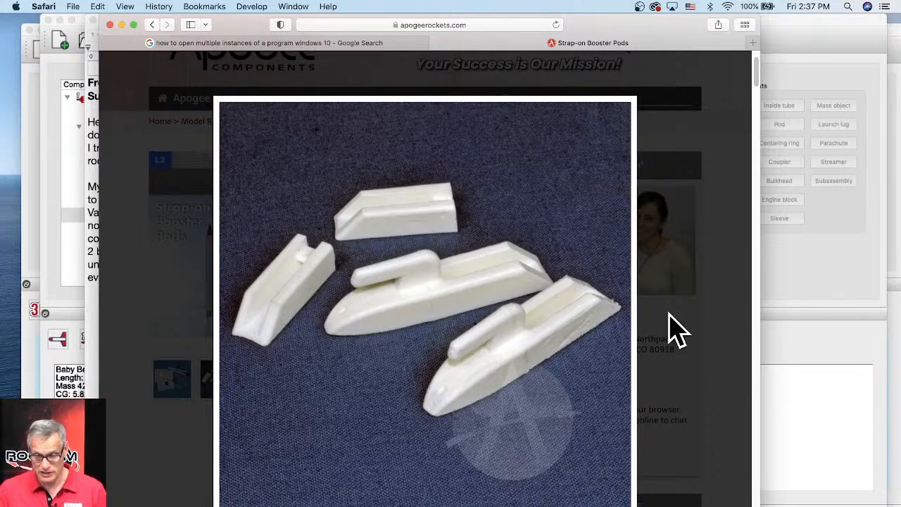
{"action": "left_click", "coordinate": [596, 317]}
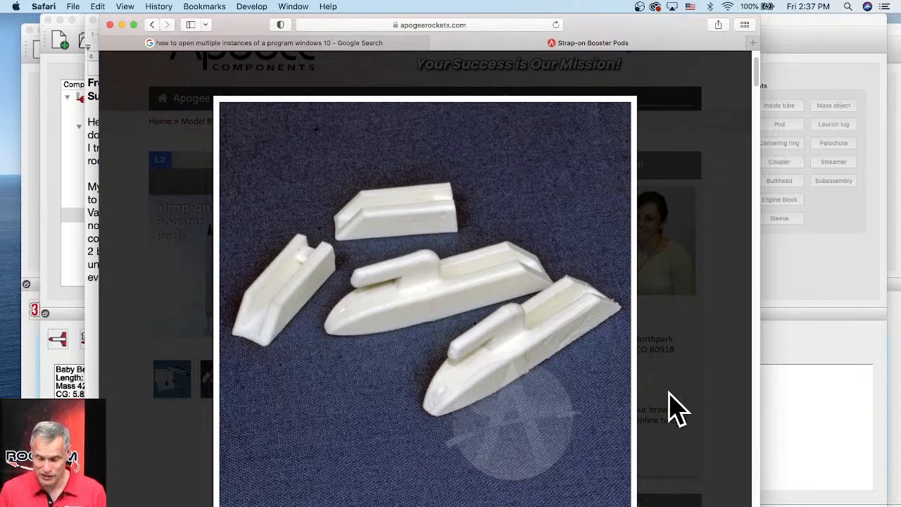
{"action": "mouse_move", "coordinate": [589, 367]}
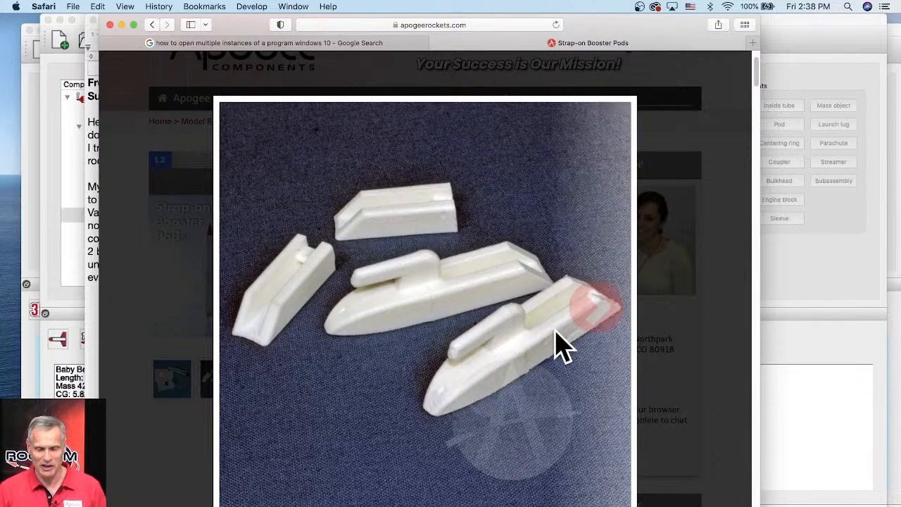
{"action": "left_click", "coordinate": [602, 501]}
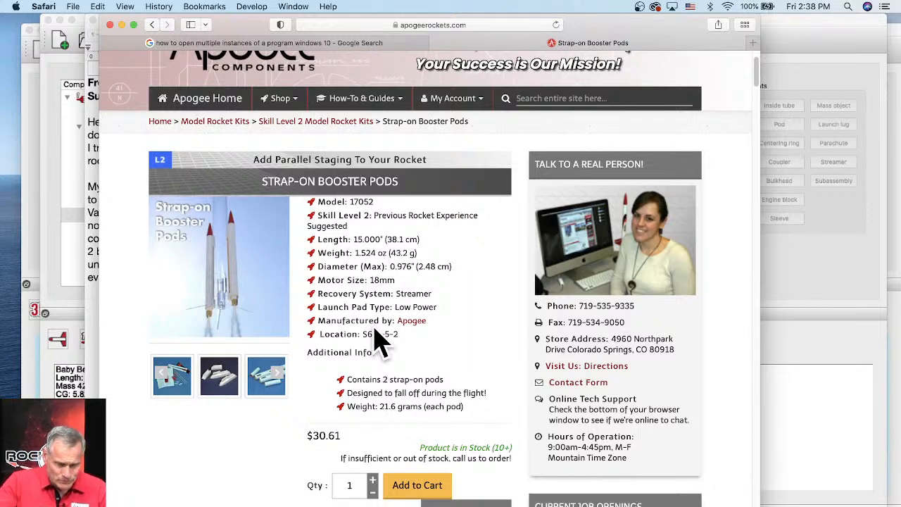
Reread the booster import inquiry in TextEdit, return to Safari and open the RockSim file section of the Strap-on Booster Pods page.
{"action": "left_click", "coordinate": [90, 304]}
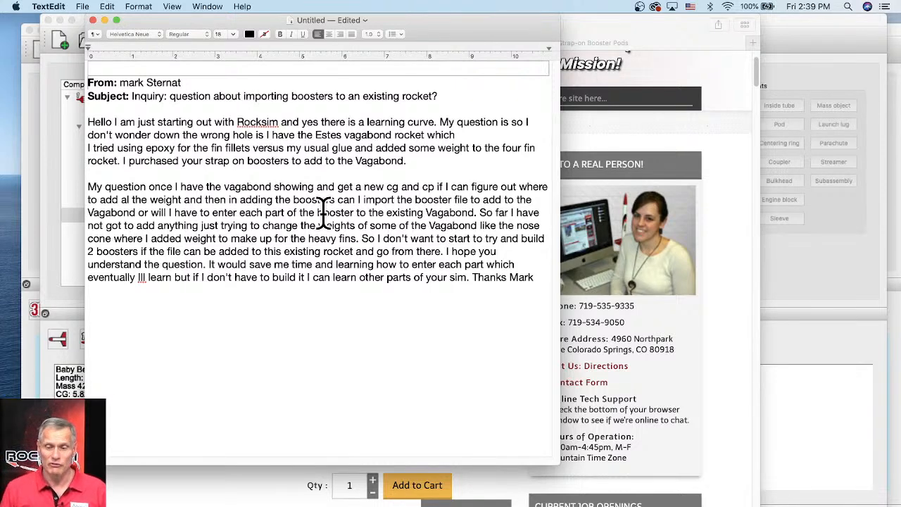
{"action": "left_click", "coordinate": [675, 417]}
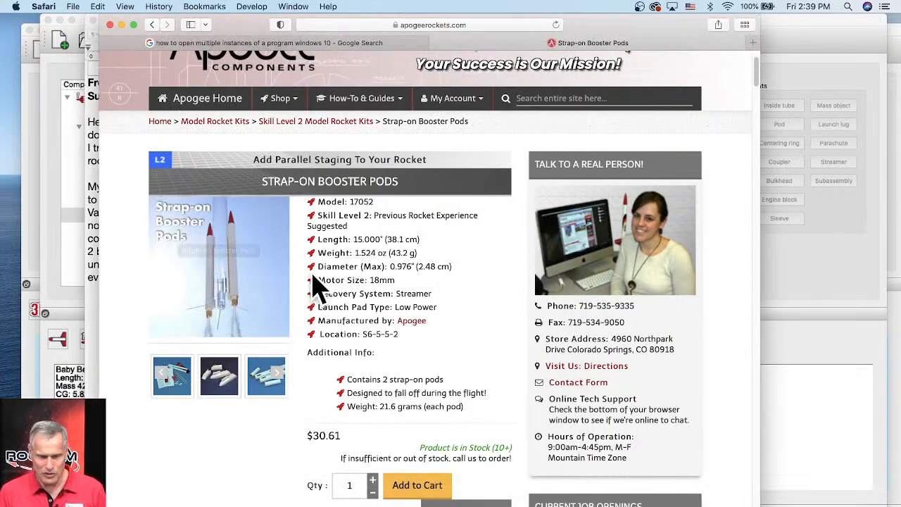
{"action": "scroll", "coordinate": [376, 345], "scroll_direction": "down", "scroll_amount": 5}
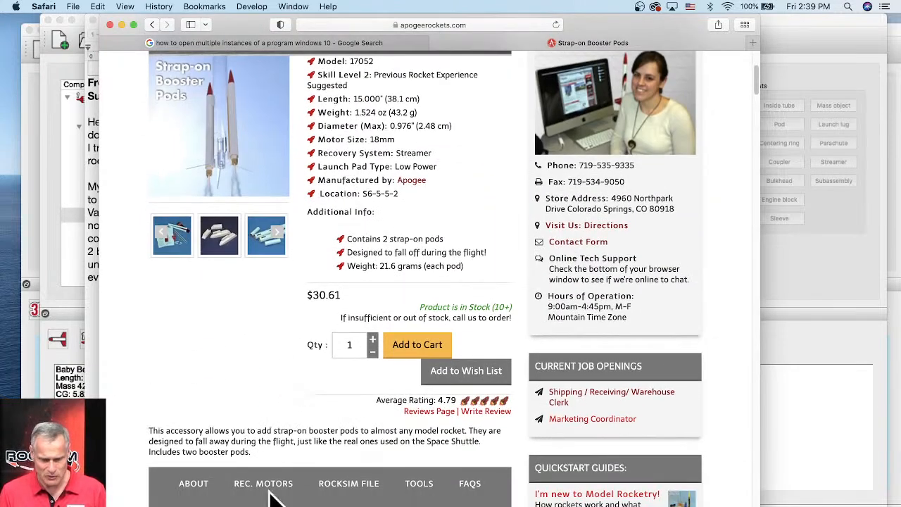
{"action": "left_click", "coordinate": [348, 483]}
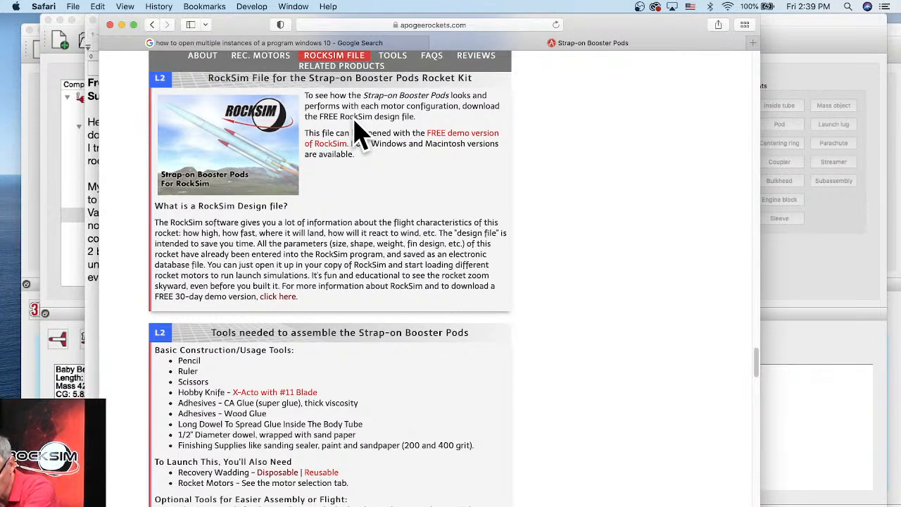
{"action": "scroll", "coordinate": [359, 134], "scroll_direction": "left", "scroll_amount": 1}
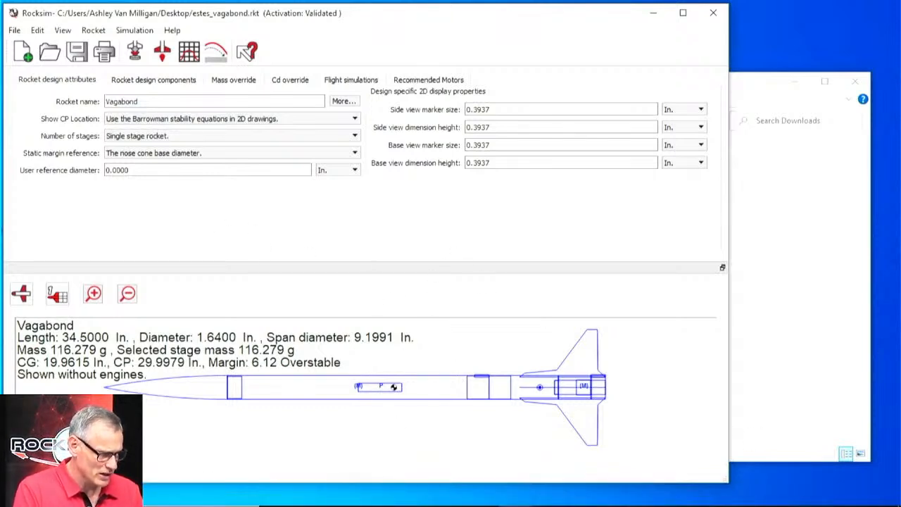
Switch to Chrome to view the Estes Vagabond design file page on RocketReviews, and return to the Vagabond design in Rocksim.
{"action": "mouse_move", "coordinate": [576, 497]}
{"action": "left_click", "coordinate": [482, 494]}
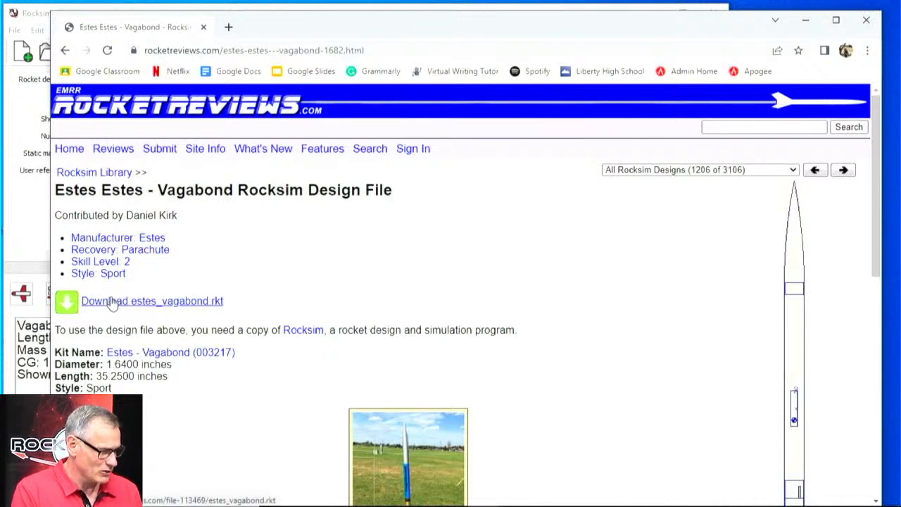
{"action": "left_click", "coordinate": [23, 227]}
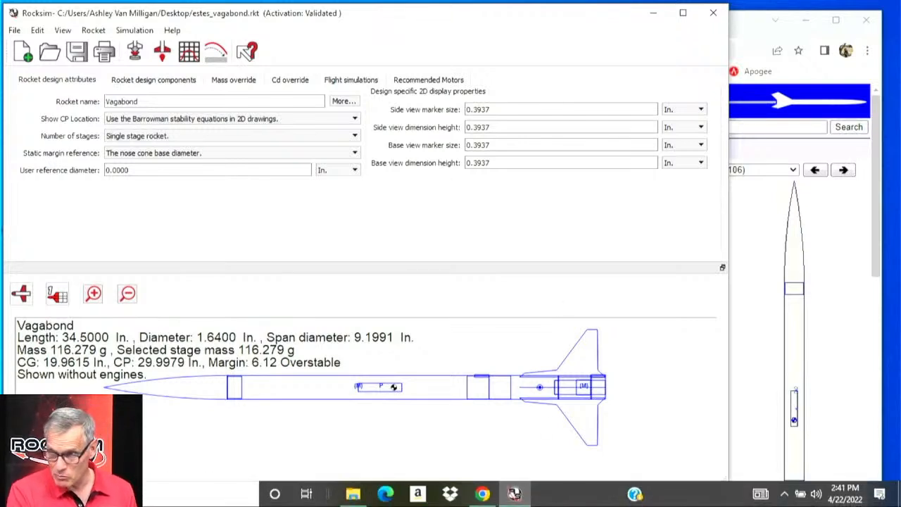
Launch a second Rocksim instance alongside the open Vagabond design and bring up its design file chooser.
{"action": "mouse_move", "coordinate": [515, 493]}
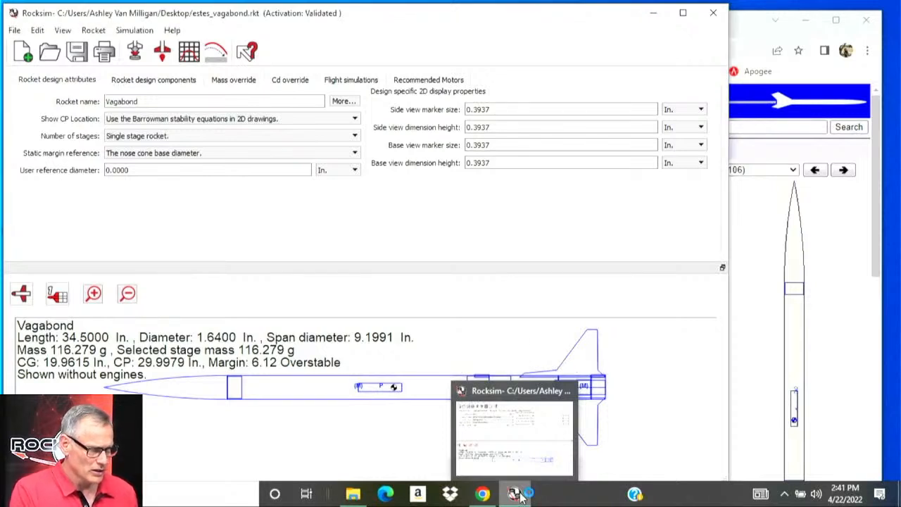
{"action": "double_click", "coordinate": [495, 334]}
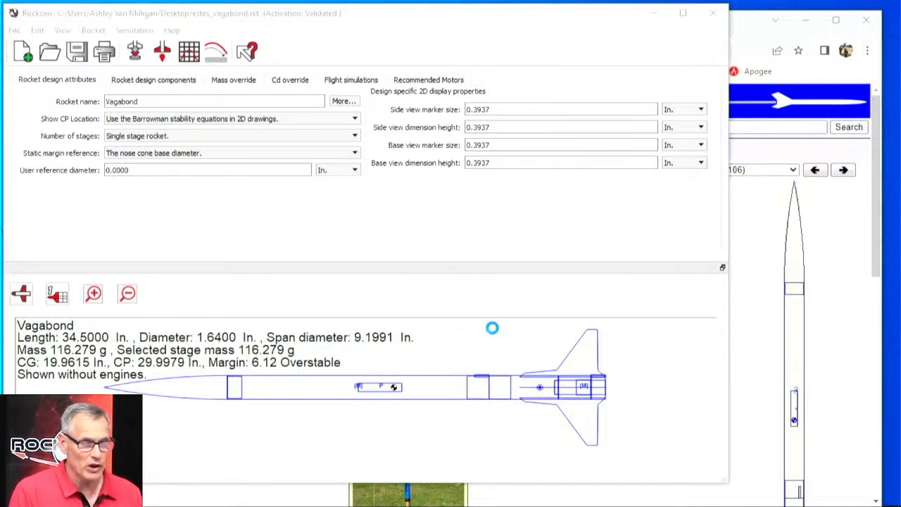
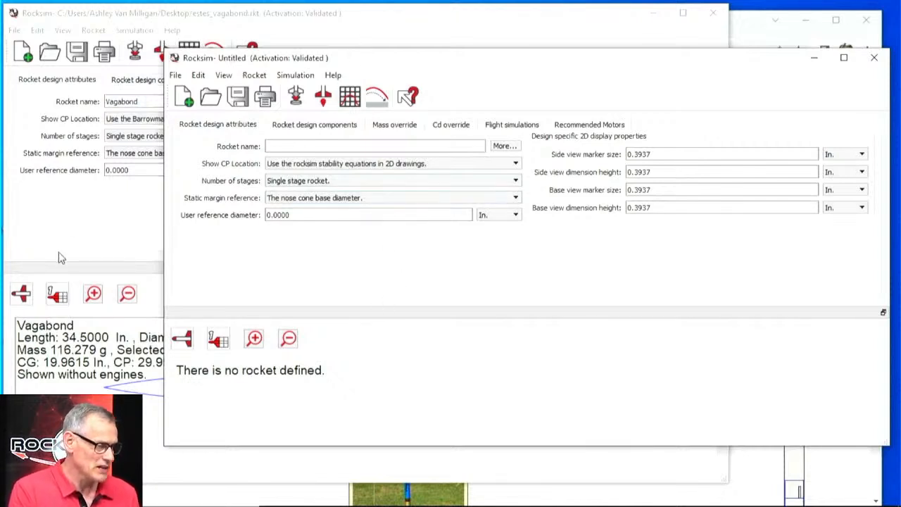
{"action": "left_click", "coordinate": [212, 99]}
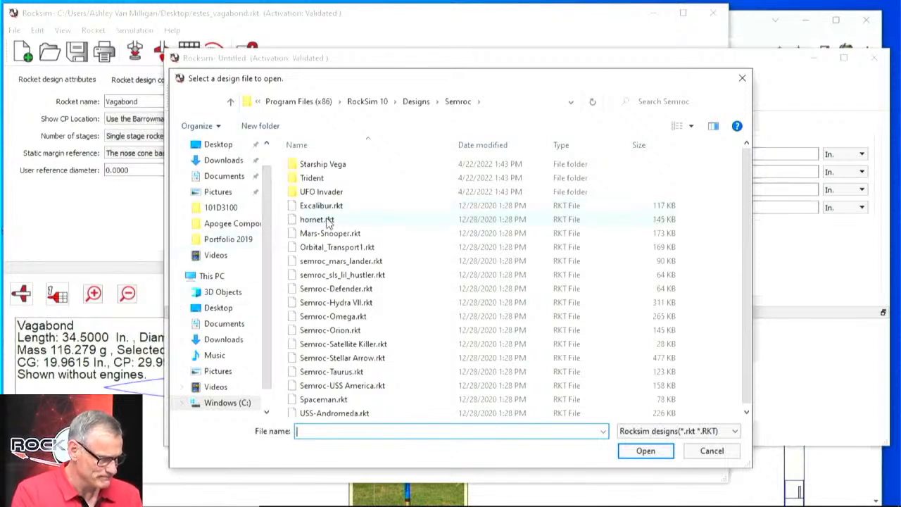
Look through the Apogee Components designs folder for a strap-on booster file, widening the name column to read full file names.
{"action": "scroll", "coordinate": [329, 223], "scroll_direction": "down", "scroll_amount": 1}
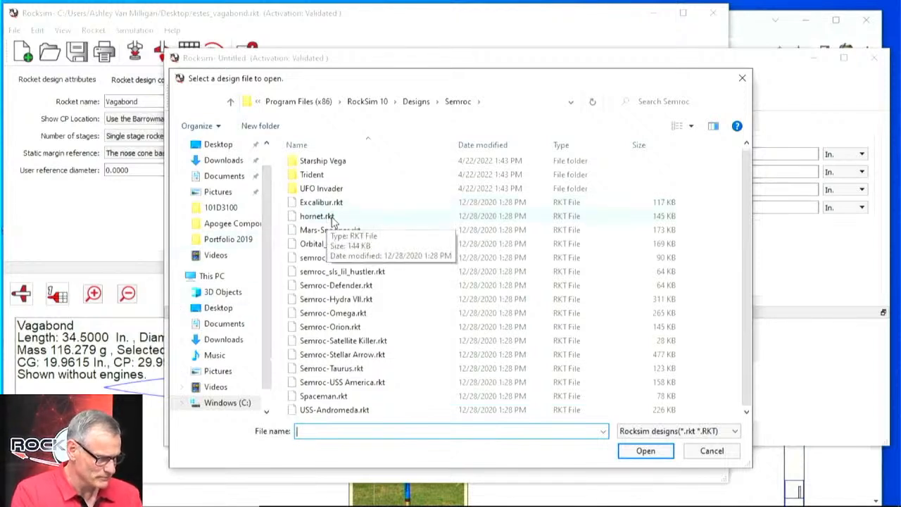
{"action": "left_click", "coordinate": [418, 102]}
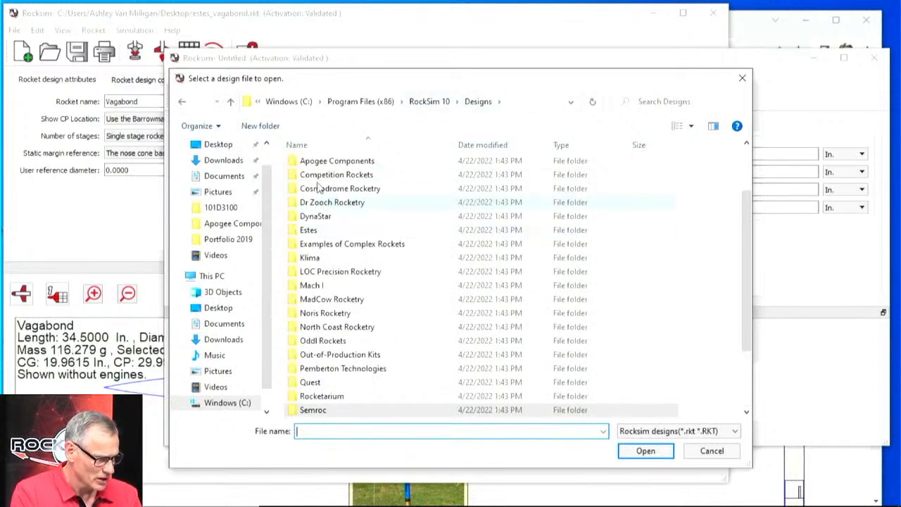
{"action": "left_click", "coordinate": [329, 161]}
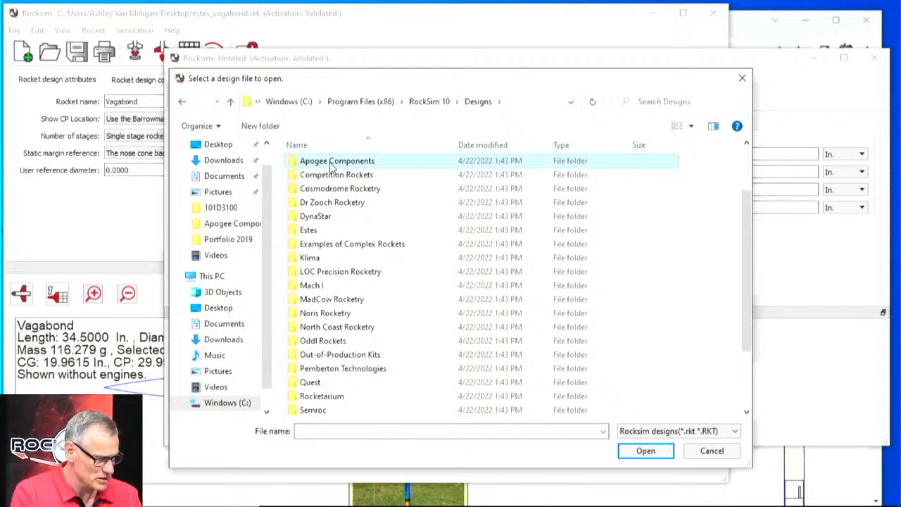
{"action": "double_click", "coordinate": [330, 162]}
{"action": "scroll", "coordinate": [337, 269], "scroll_direction": "down", "scroll_amount": 1}
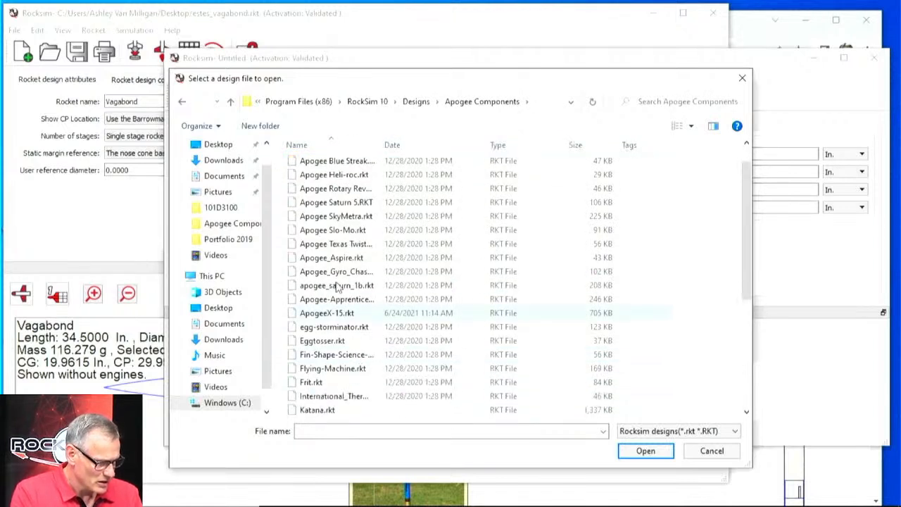
{"action": "scroll", "coordinate": [338, 269], "scroll_direction": "down", "scroll_amount": 5}
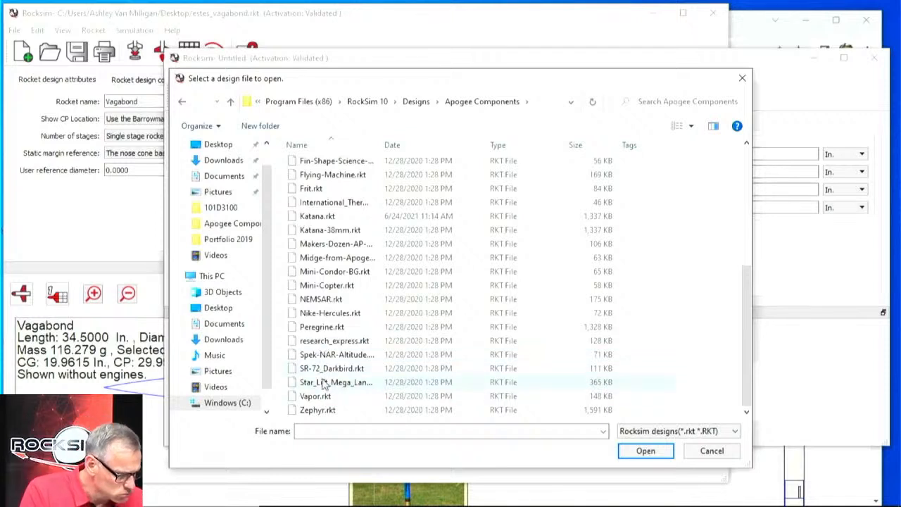
{"action": "scroll", "coordinate": [315, 275], "scroll_direction": "up", "scroll_amount": 5}
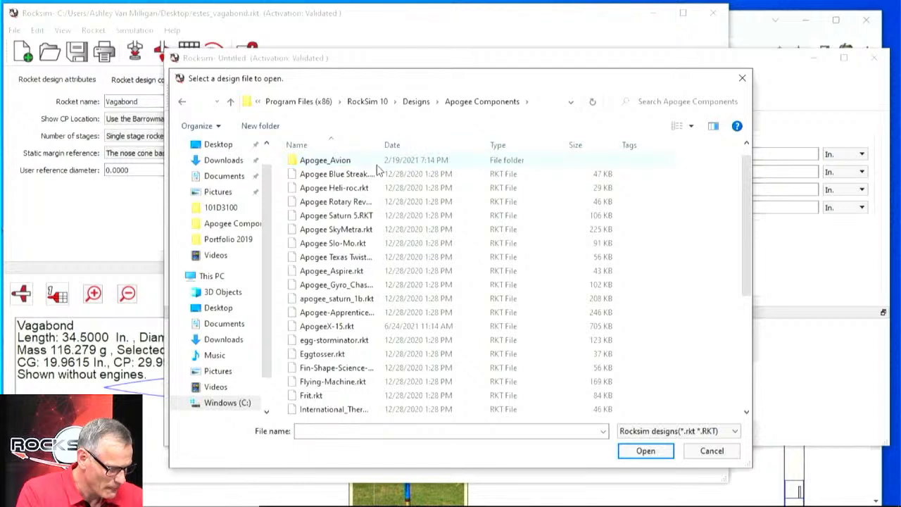
{"action": "left_click_drag", "start_coordinate": [379, 143], "coordinate": [477, 147]}
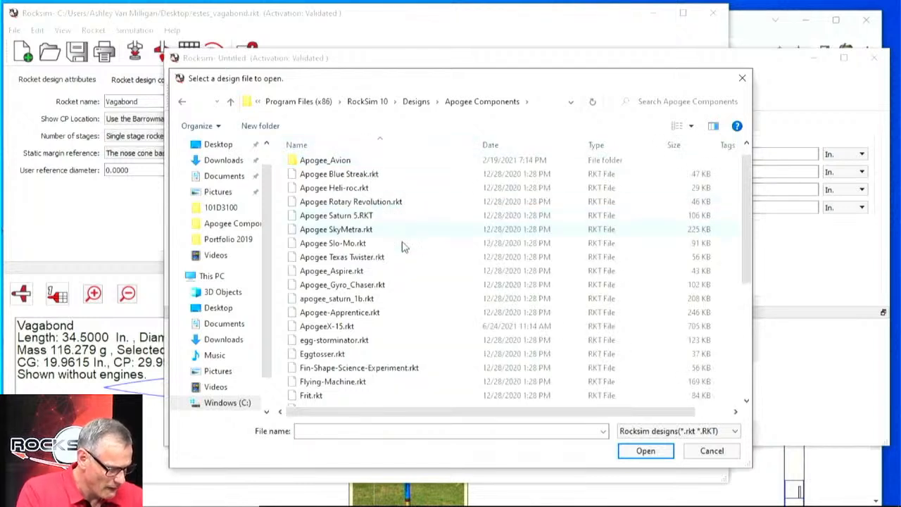
{"action": "scroll", "coordinate": [371, 322], "scroll_direction": "up", "scroll_amount": 1}
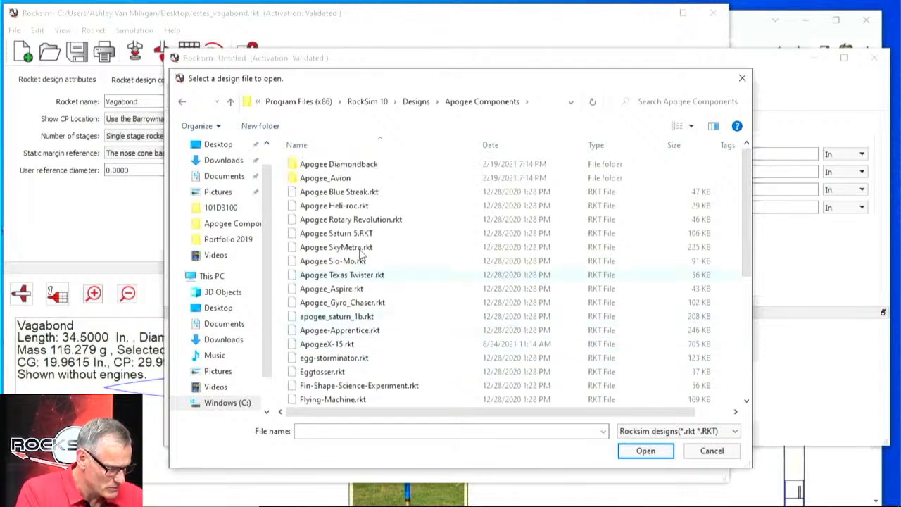
{"action": "scroll", "coordinate": [347, 199], "scroll_direction": "down", "scroll_amount": 1}
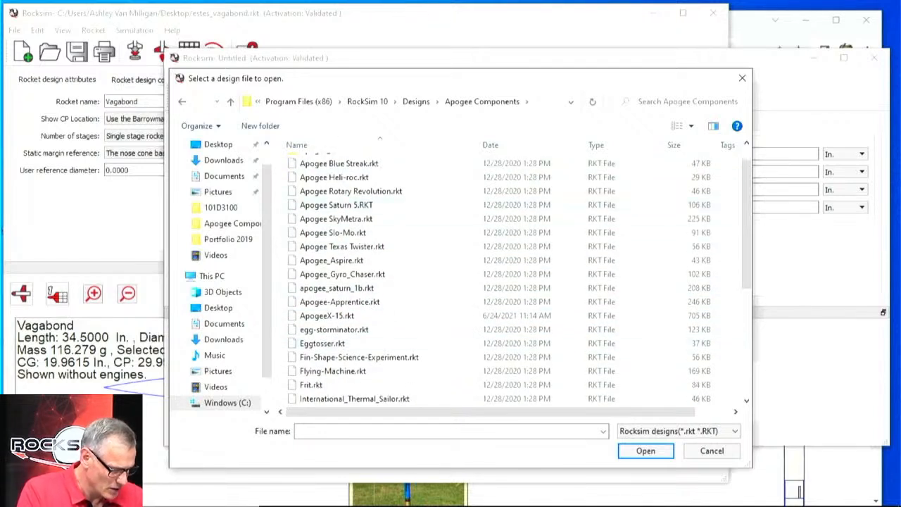
Switch to Chrome and go to the apogeerockets.com home page.
{"action": "mouse_move", "coordinate": [415, 504]}
{"action": "left_click", "coordinate": [483, 495]}
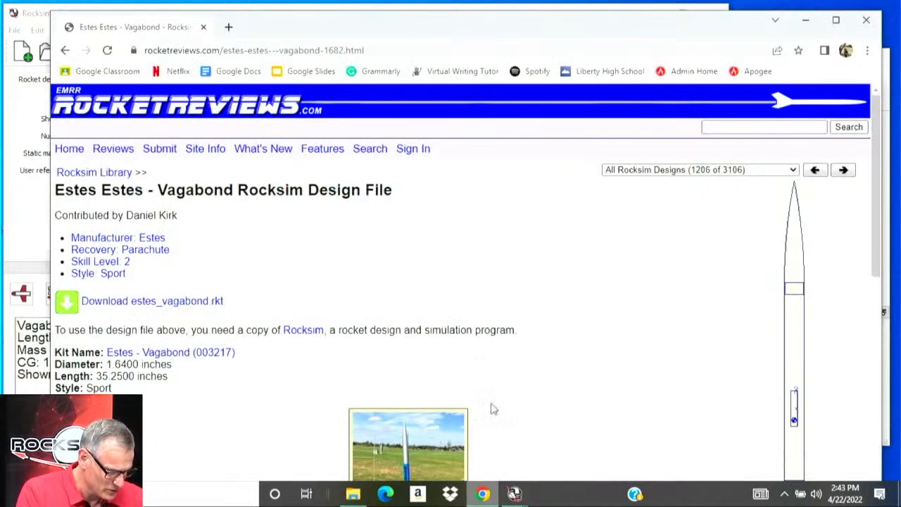
{"action": "left_click", "coordinate": [384, 50]}
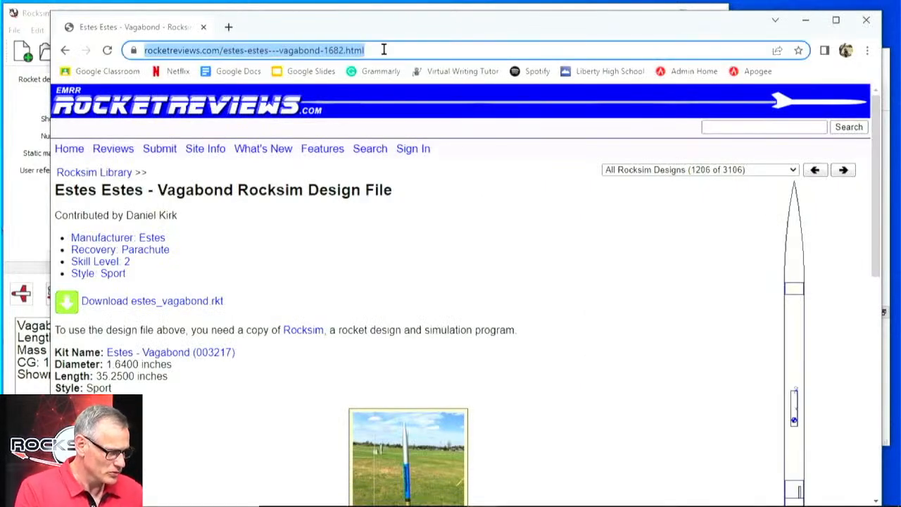
{"action": "type", "text": "apogee"}
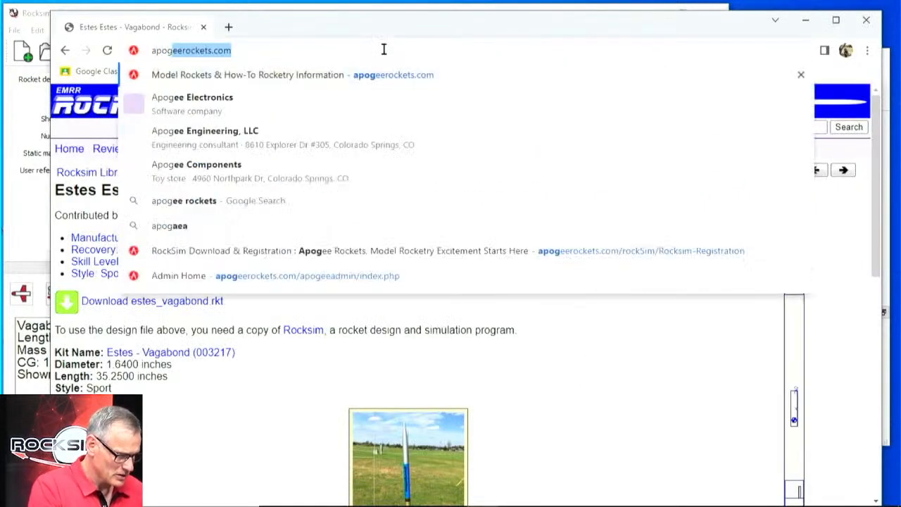
{"action": "key", "text": "Return"}
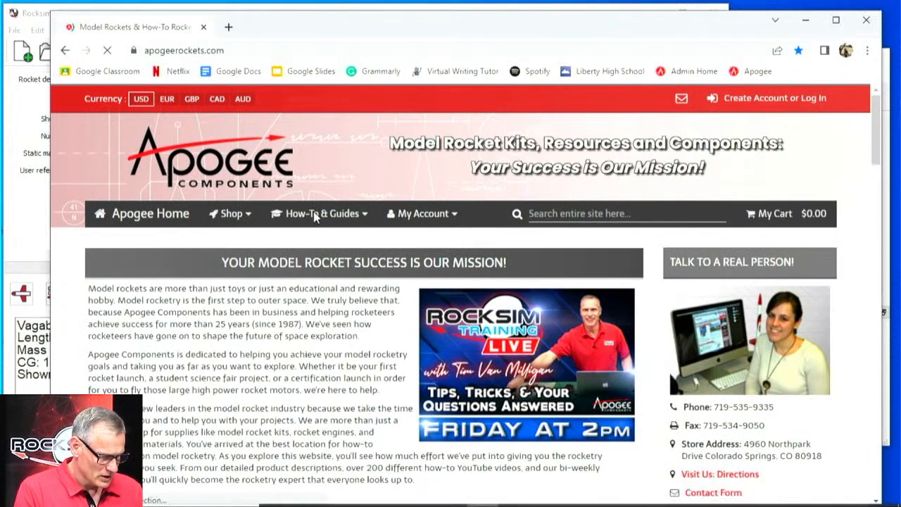
Search the Apogee site for "strap on Boos" and open the Strap-on Booster Pods product page.
{"action": "left_click", "coordinate": [572, 211]}
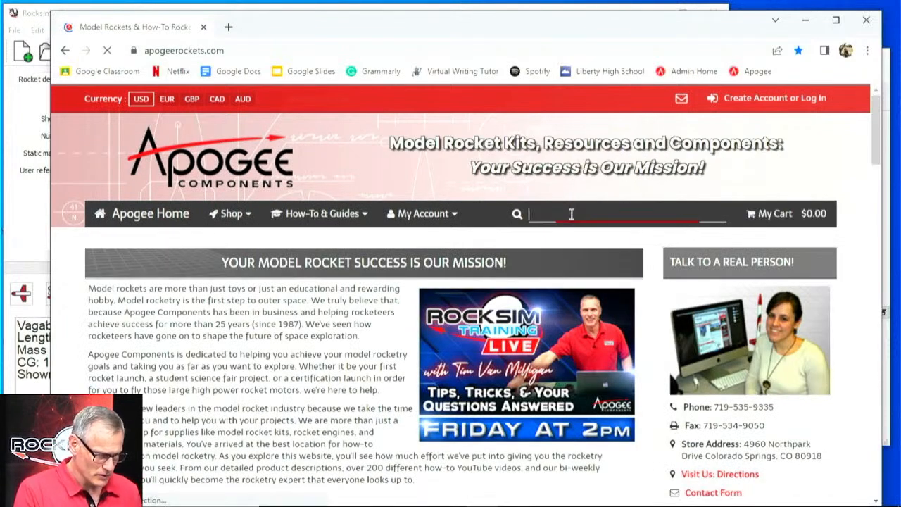
{"action": "type", "text": "str"}
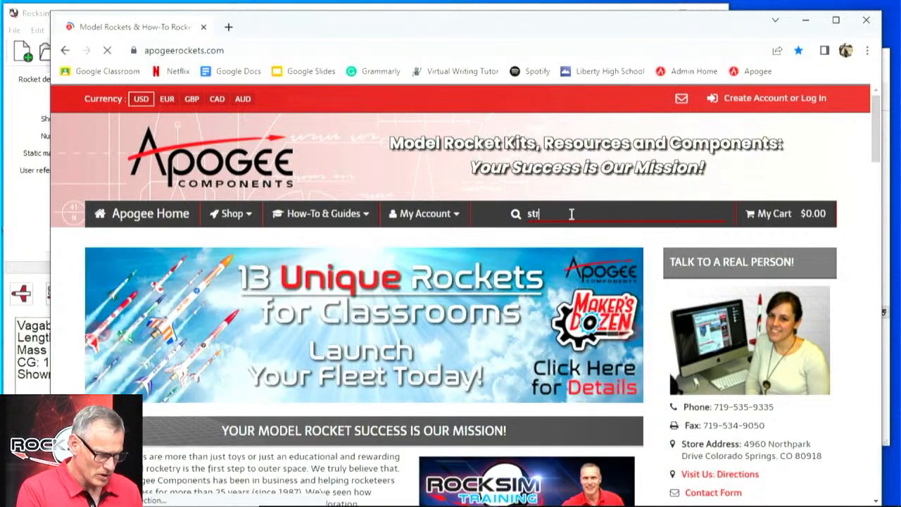
{"action": "type", "text": "ap on"}
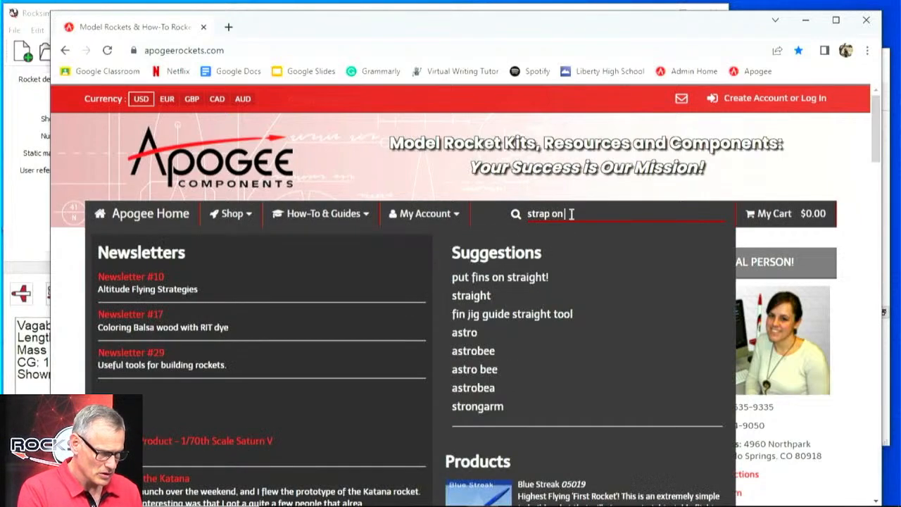
{"action": "type", "text": " Boos"}
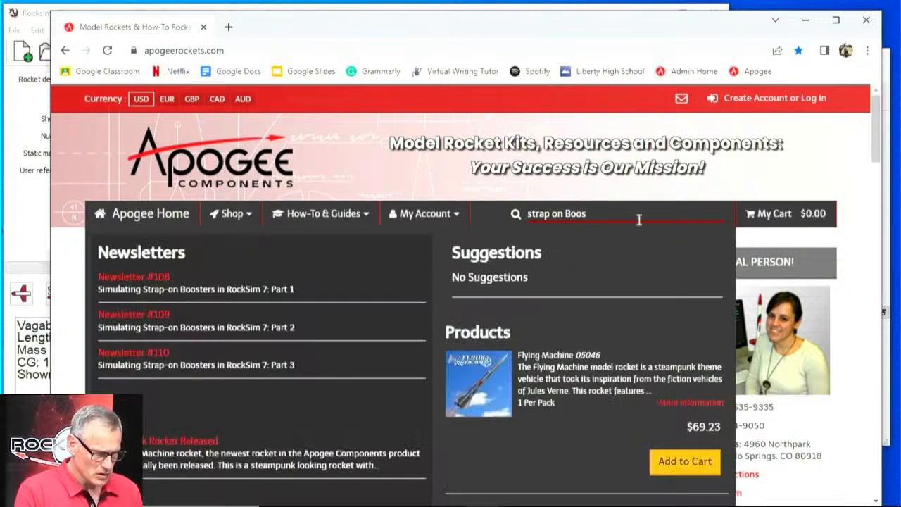
{"action": "scroll", "coordinate": [541, 353], "scroll_direction": "down", "scroll_amount": 5}
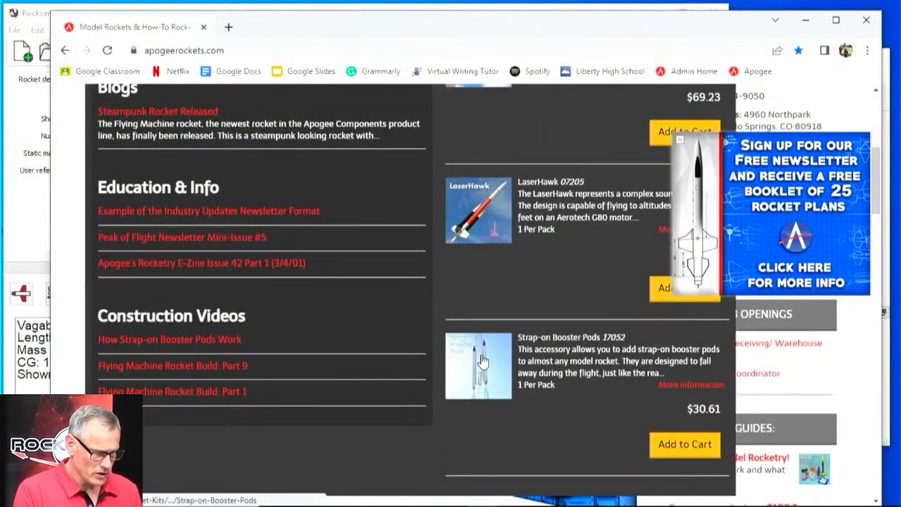
{"action": "left_click", "coordinate": [483, 361]}
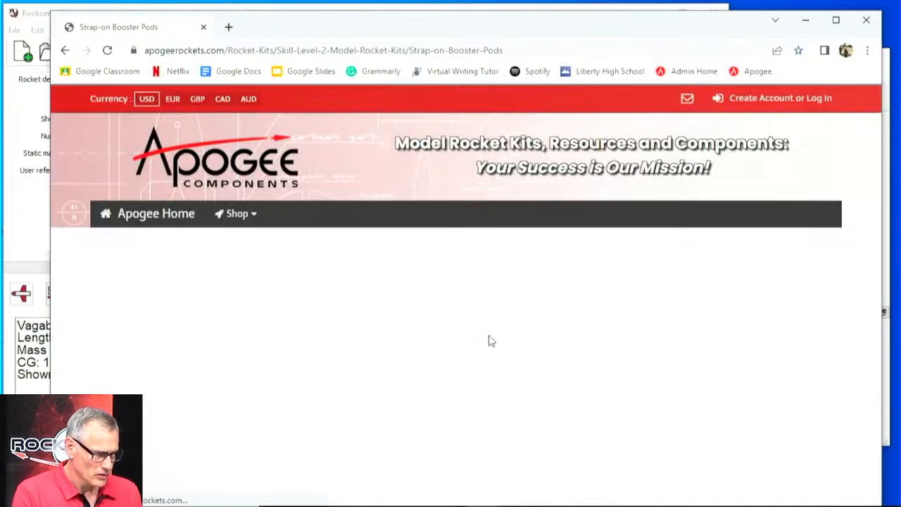
Download the free RockSim design file from the RockSim file section of the Strap-on Booster Pods page.
{"action": "scroll", "coordinate": [374, 277], "scroll_direction": "down", "scroll_amount": 1}
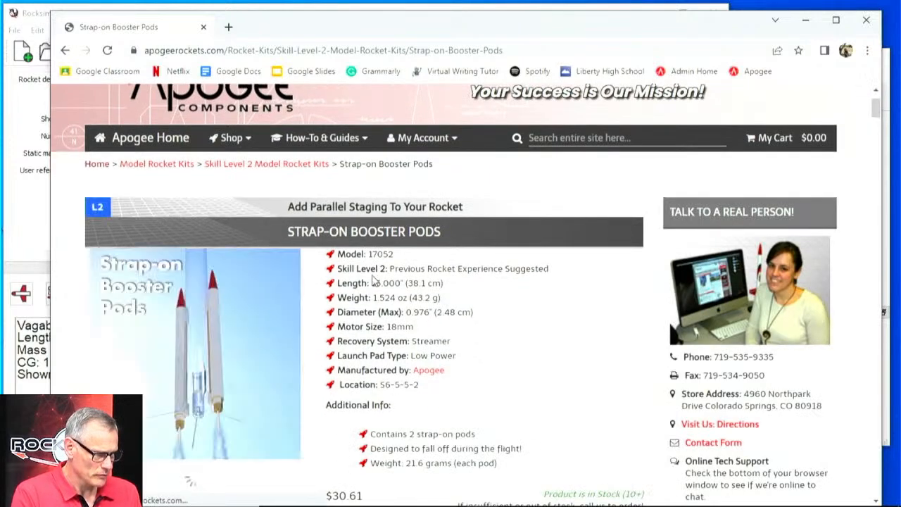
{"action": "scroll", "coordinate": [374, 278], "scroll_direction": "down", "scroll_amount": 3}
{"action": "scroll", "coordinate": [375, 278], "scroll_direction": "down", "scroll_amount": 1}
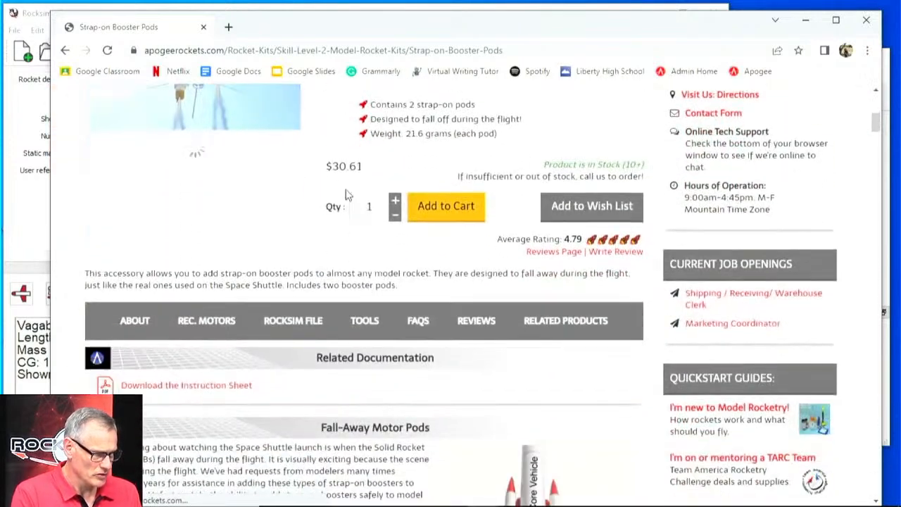
{"action": "left_click", "coordinate": [291, 320]}
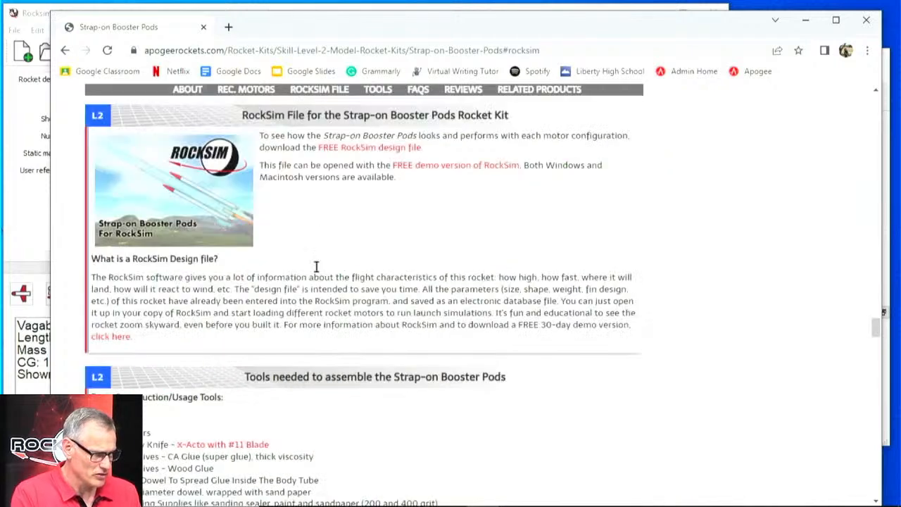
{"action": "left_click", "coordinate": [365, 150]}
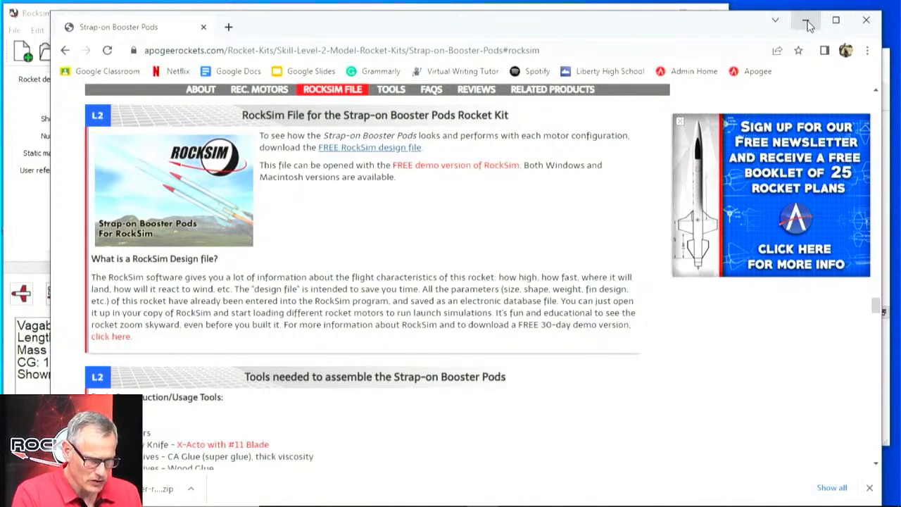
{"action": "mouse_move", "coordinate": [492, 505]}
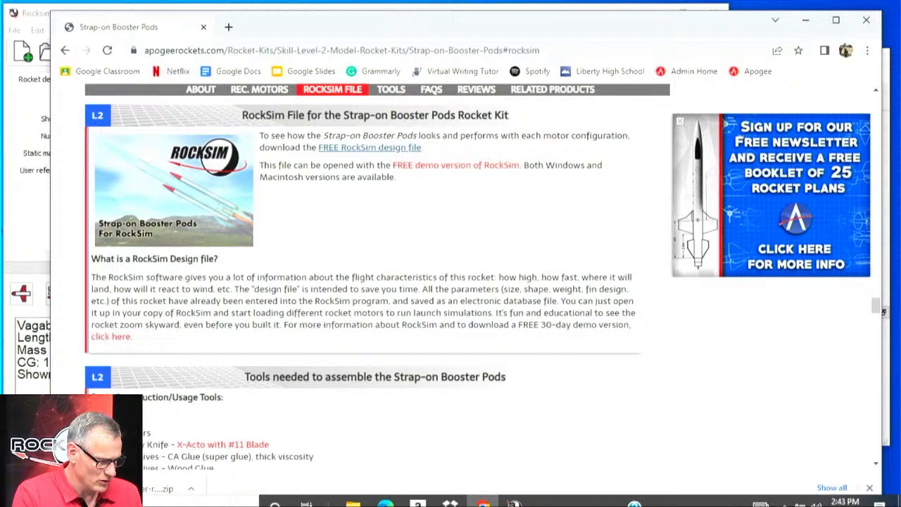
Return to Rocksim's open-design dialog and check the Downloads and Documents folders for the downloaded booster design.
{"action": "left_click", "coordinate": [805, 27]}
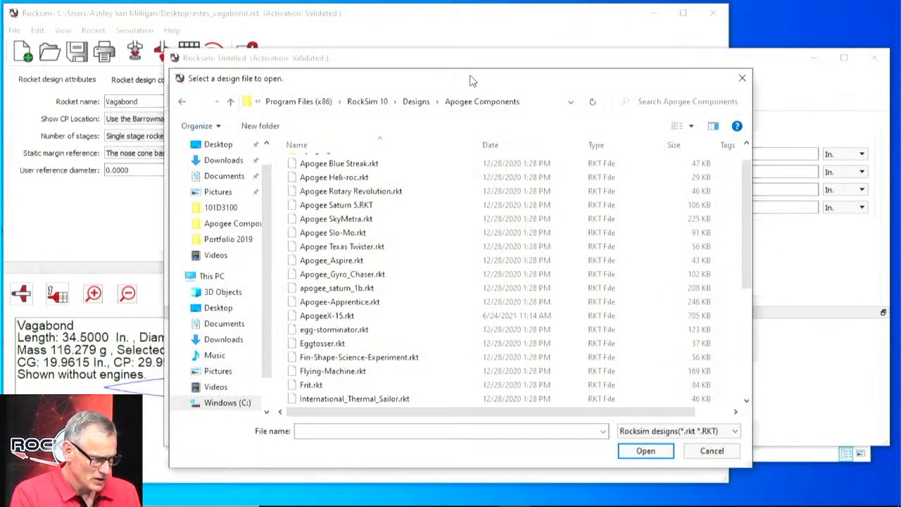
{"action": "left_click", "coordinate": [224, 161]}
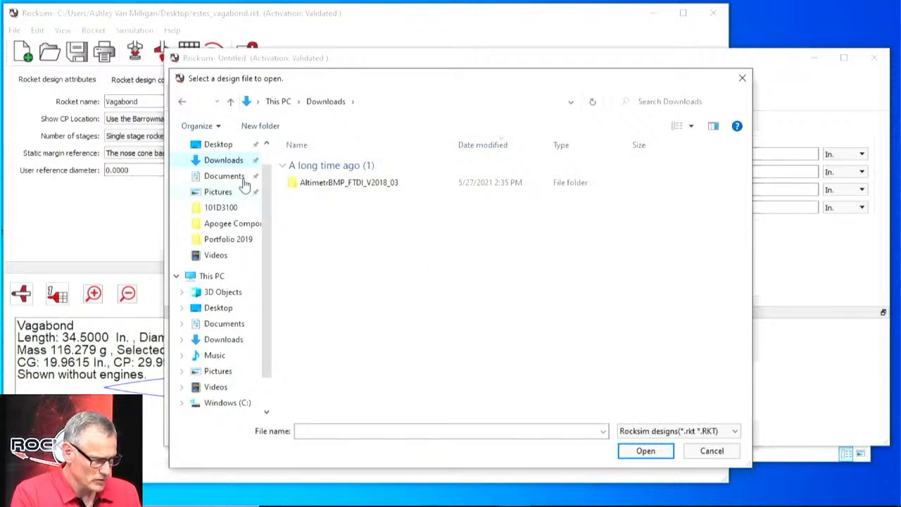
{"action": "left_click_drag", "start_coordinate": [268, 172], "coordinate": [273, 156]}
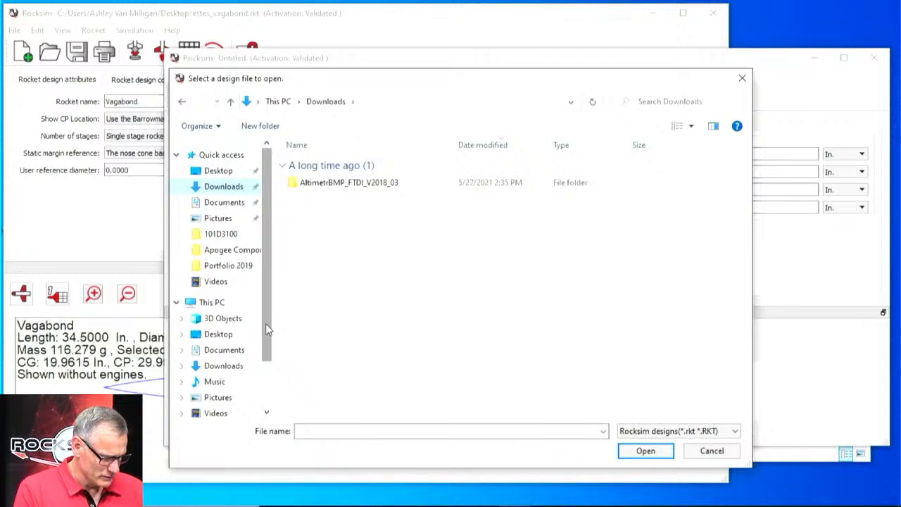
{"action": "mouse_move", "coordinate": [267, 328]}
{"action": "left_mouse_down"}
{"action": "mouse_move", "coordinate": [263, 392]}
{"action": "mouse_move", "coordinate": [264, 328]}
{"action": "left_mouse_up"}
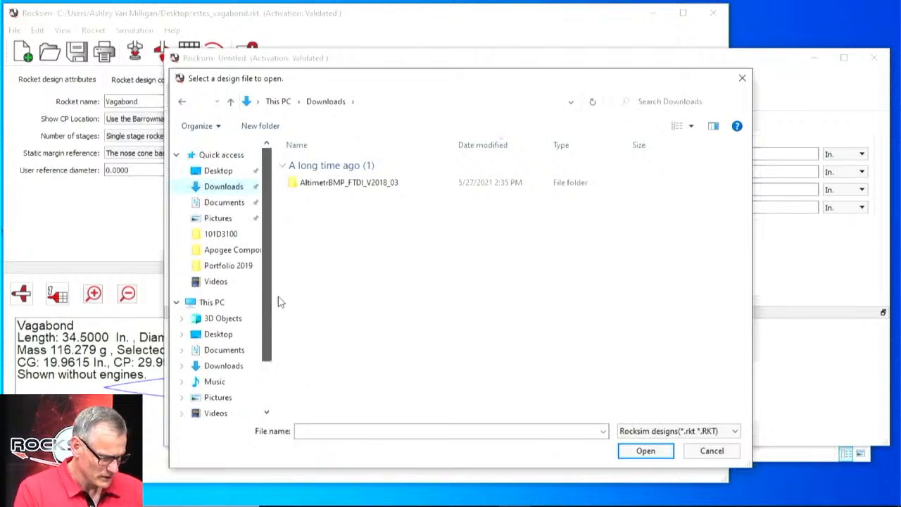
{"action": "left_click", "coordinate": [222, 203]}
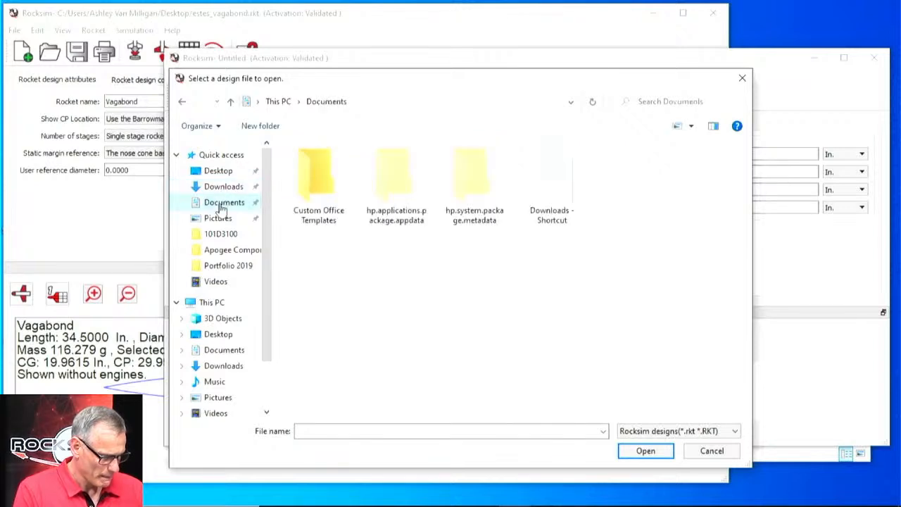
{"action": "left_click", "coordinate": [226, 188]}
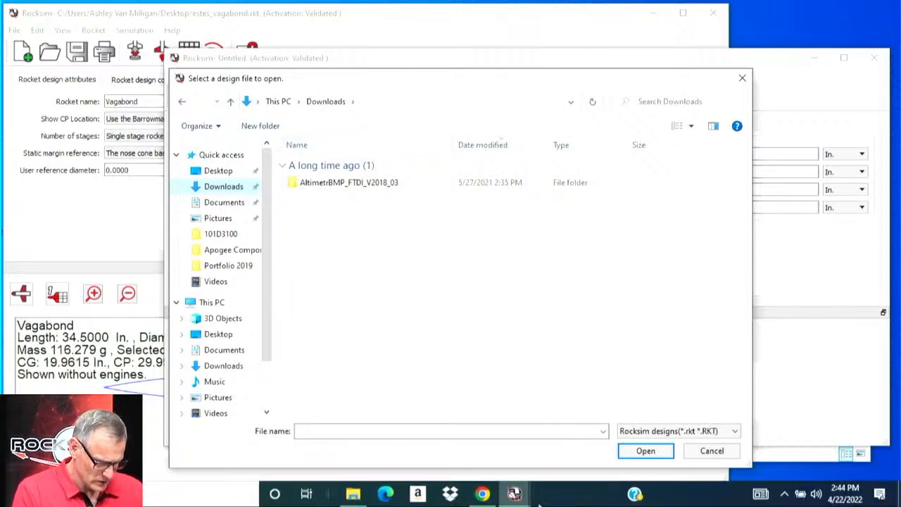
Switch to Chrome, show the downloaded zip in its folder, and open the strap-on_booster-rocket.rkt archive to select Strap-on_booster.rkt.
{"action": "left_click", "coordinate": [482, 493]}
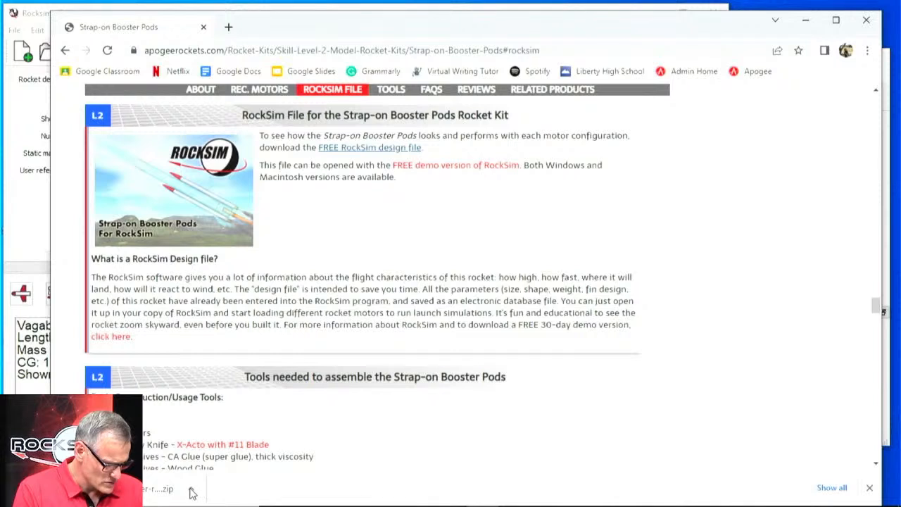
{"action": "left_click", "coordinate": [190, 489]}
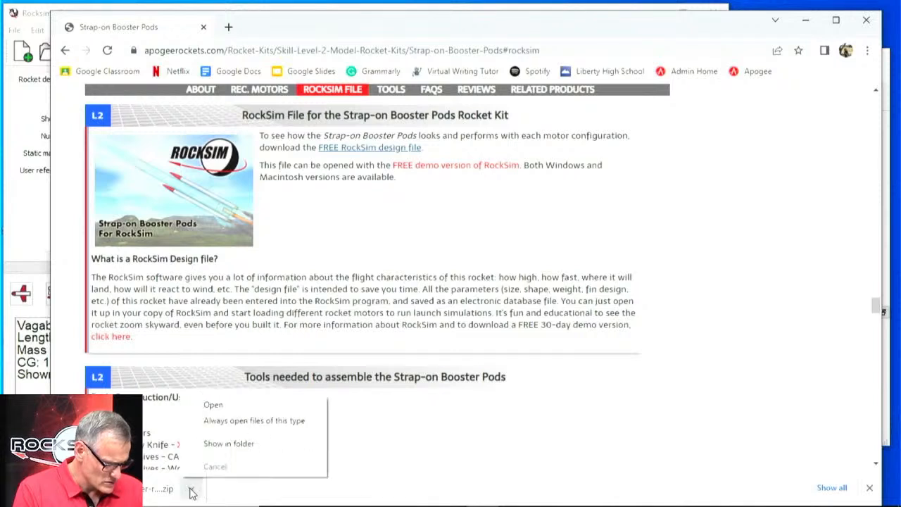
{"action": "left_click", "coordinate": [229, 444]}
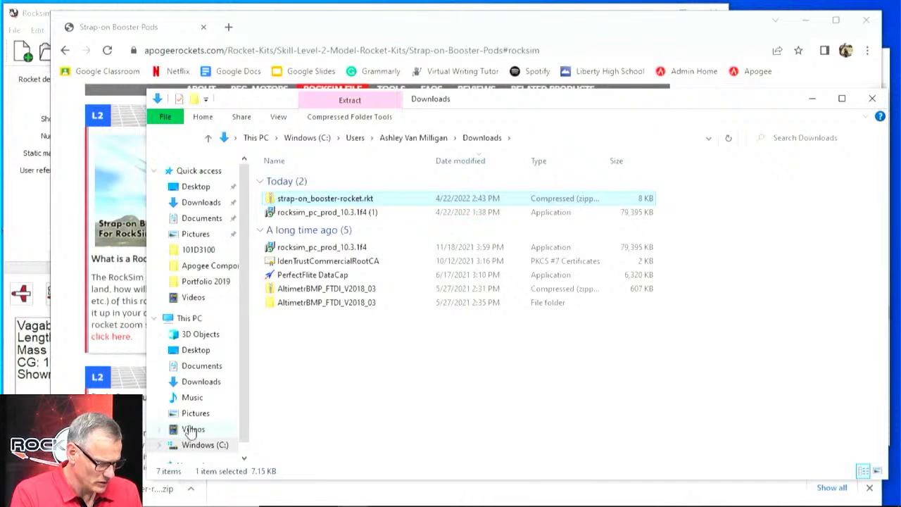
{"action": "scroll", "coordinate": [246, 450], "scroll_direction": "down", "scroll_amount": 1}
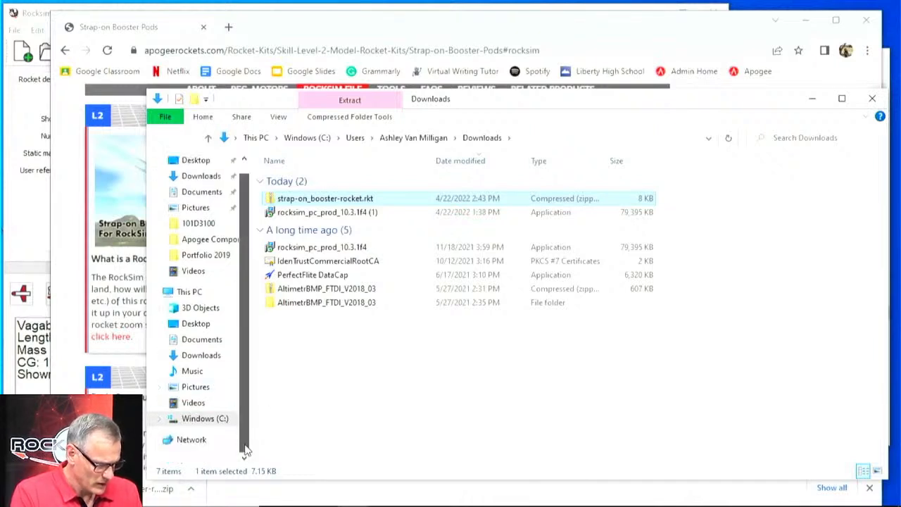
{"action": "scroll", "coordinate": [246, 450], "scroll_direction": "up", "scroll_amount": 1}
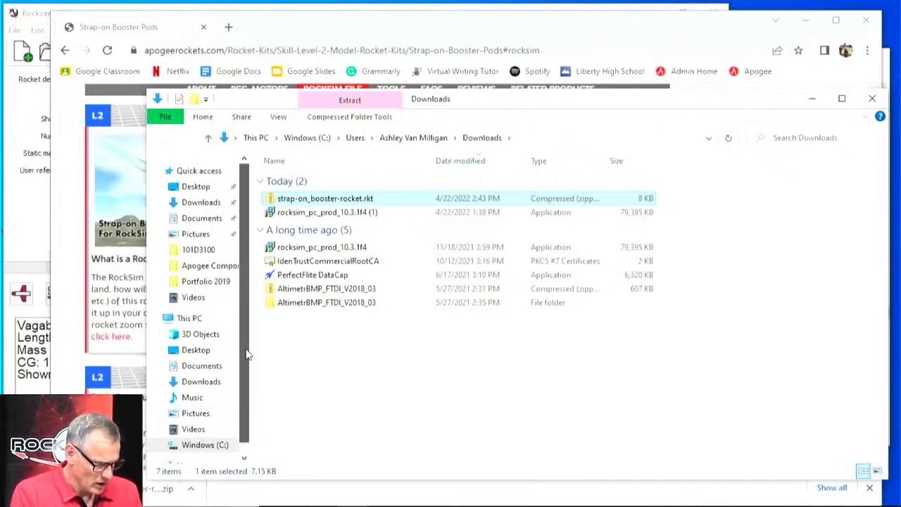
{"action": "double_click", "coordinate": [306, 199]}
{"action": "left_click", "coordinate": [305, 182]}
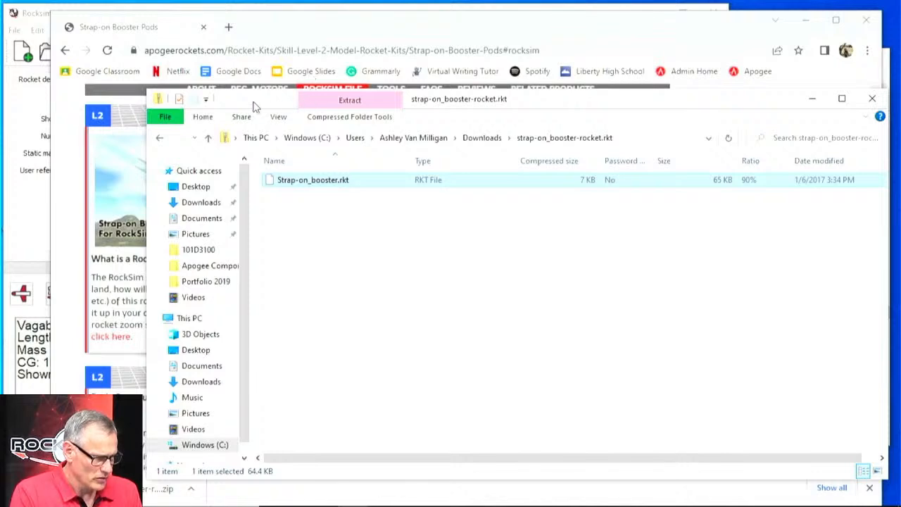
Move the archive's File Explorer window aside and minimize Chrome to return to Rocksim's open-design dialog.
{"action": "left_click_drag", "start_coordinate": [255, 105], "coordinate": [700, 166]}
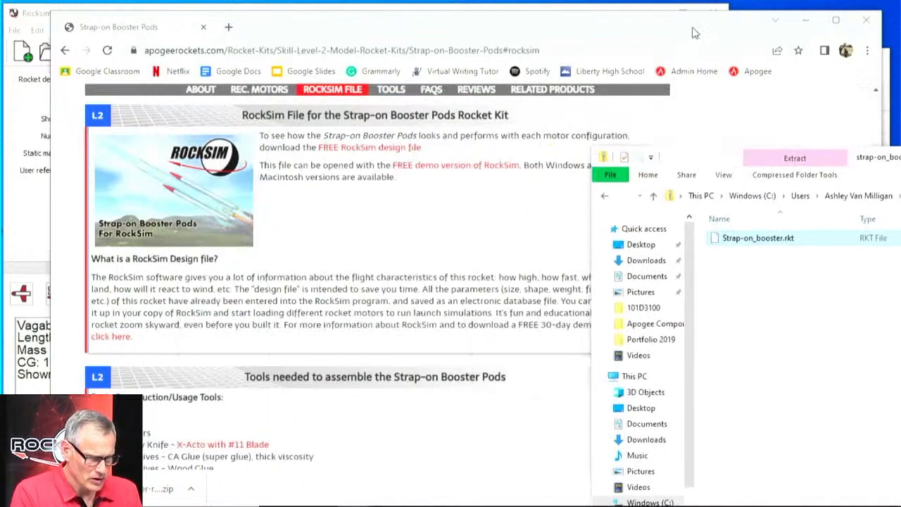
{"action": "left_click", "coordinate": [807, 21]}
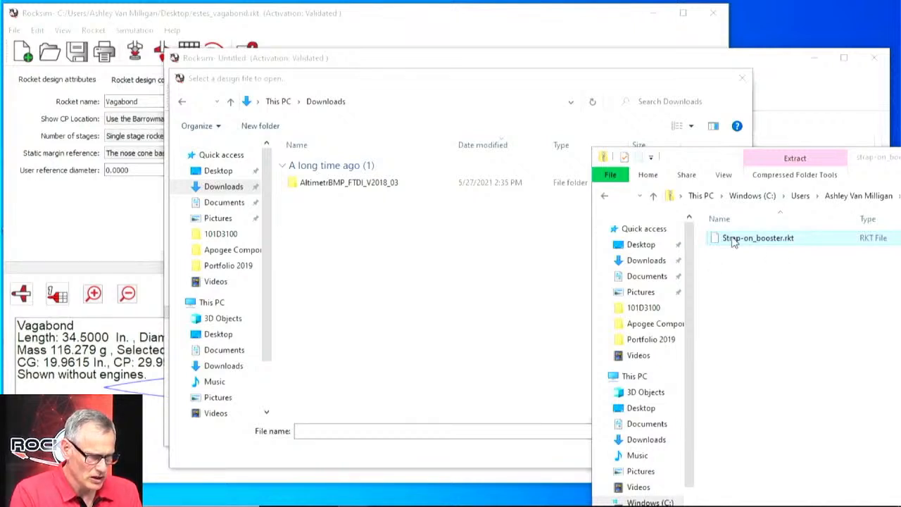
{"action": "left_click", "coordinate": [808, 88]}
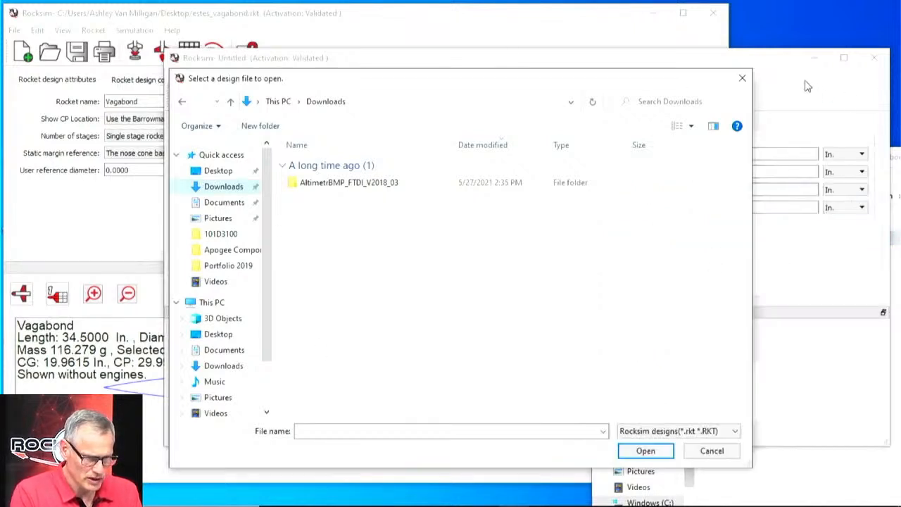
Try to load Strap-on_booster.rkt straight from the zip folder into the empty, untitled rocket design window.
{"action": "left_click", "coordinate": [711, 454]}
{"action": "key", "text": "alt+Tab"}
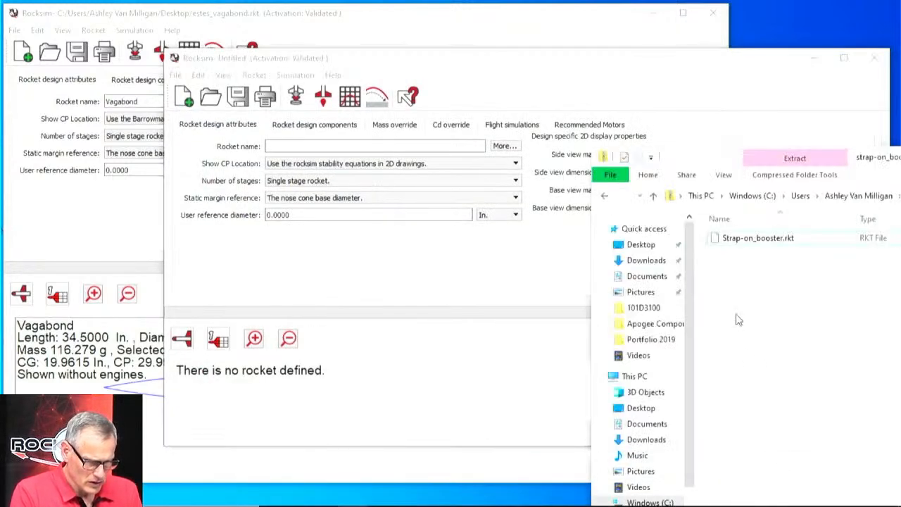
{"action": "left_click_drag", "start_coordinate": [736, 239], "coordinate": [425, 377]}
{"action": "left_click", "coordinate": [423, 377]}
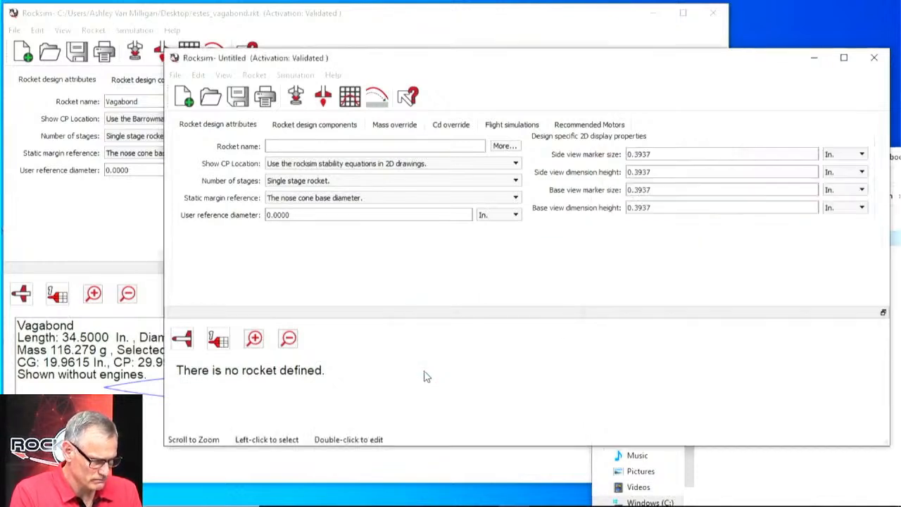
{"action": "left_click", "coordinate": [770, 479]}
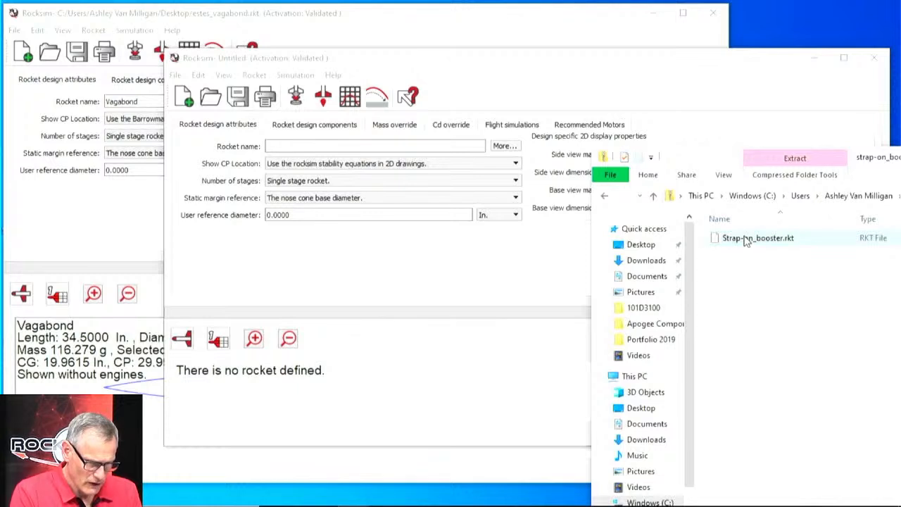
{"action": "left_click_drag", "start_coordinate": [777, 237], "coordinate": [398, 386]}
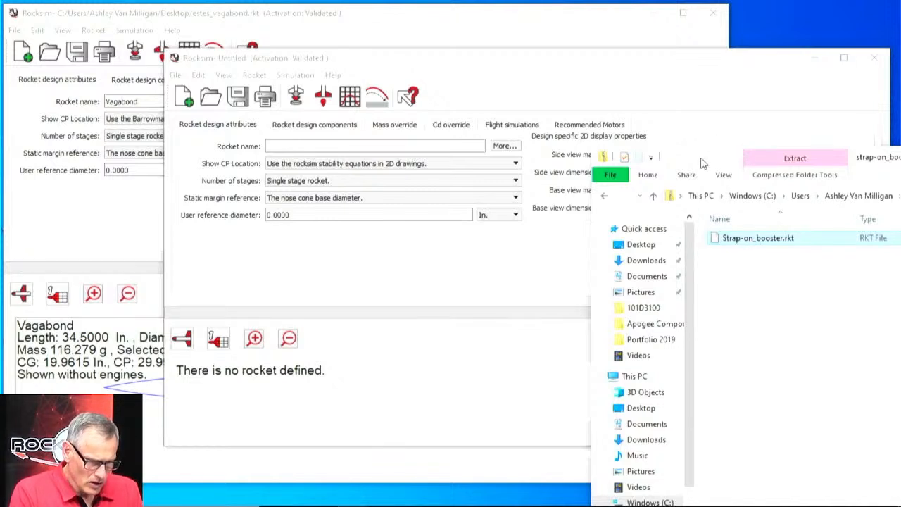
Move the zip folder window to expose its full path, and bring up the design-opening dialog for the untitled rocket.
{"action": "left_click_drag", "start_coordinate": [701, 162], "coordinate": [497, 79]}
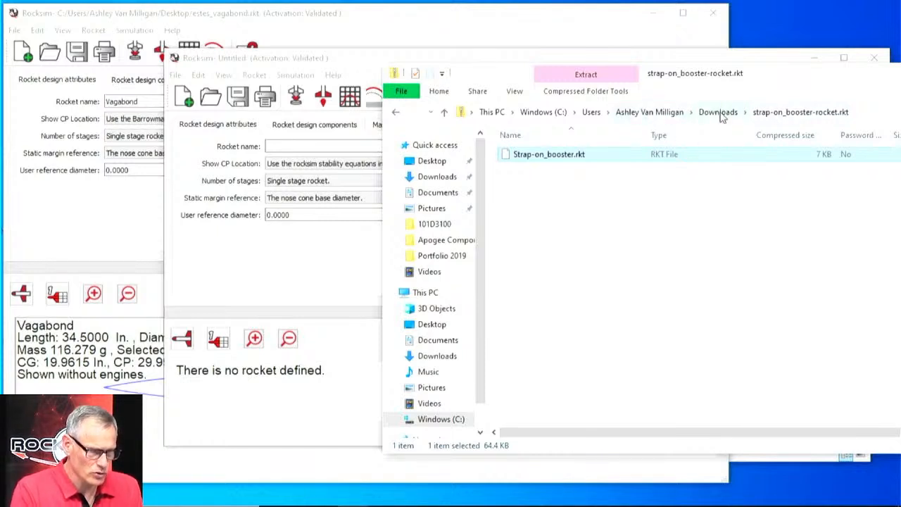
{"action": "left_click", "coordinate": [224, 269]}
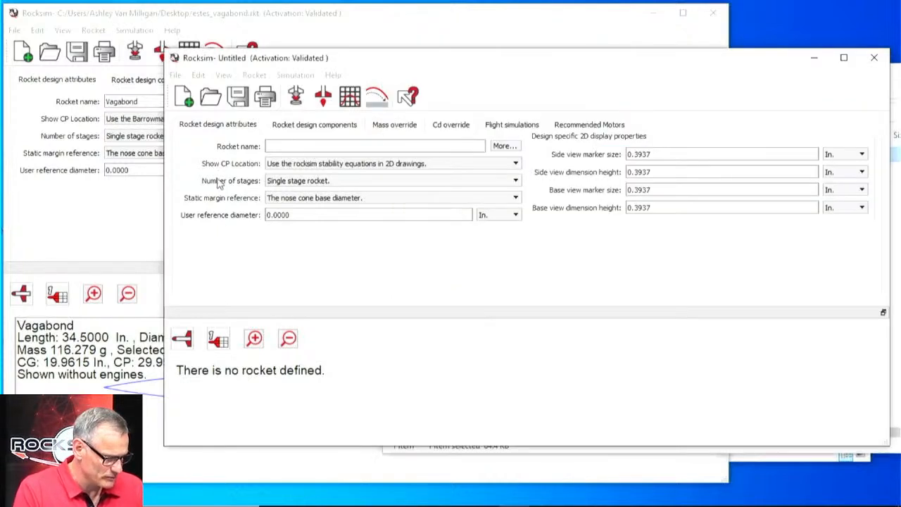
{"action": "left_click", "coordinate": [211, 98]}
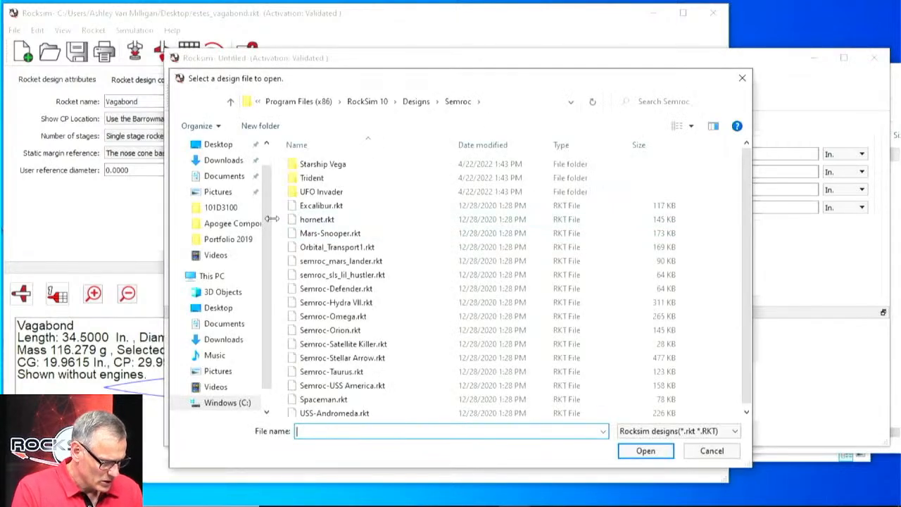
Browse the Downloads folder and This PC for the strap-on booster design, checking against the zip folder's location.
{"action": "left_click_drag", "start_coordinate": [267, 220], "coordinate": [265, 177]}
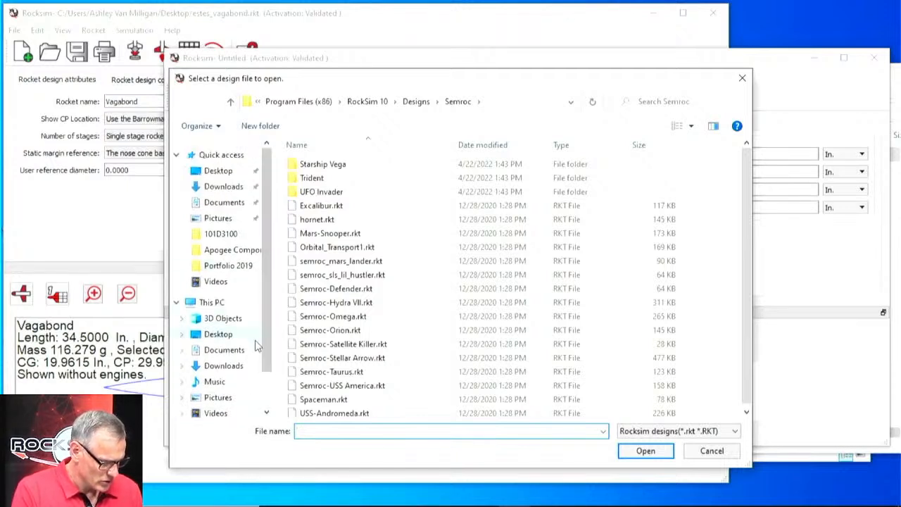
{"action": "scroll", "coordinate": [261, 398], "scroll_direction": "down", "scroll_amount": 2}
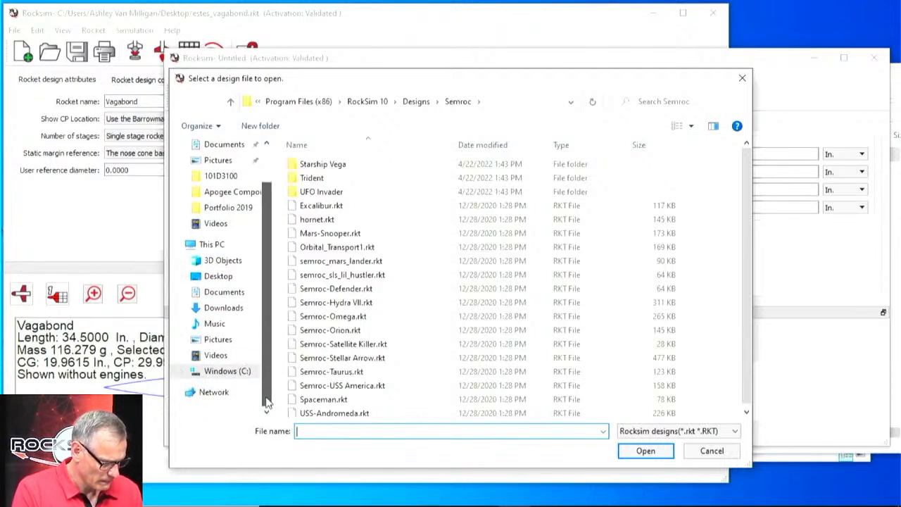
{"action": "scroll", "coordinate": [261, 211], "scroll_direction": "up", "scroll_amount": 1}
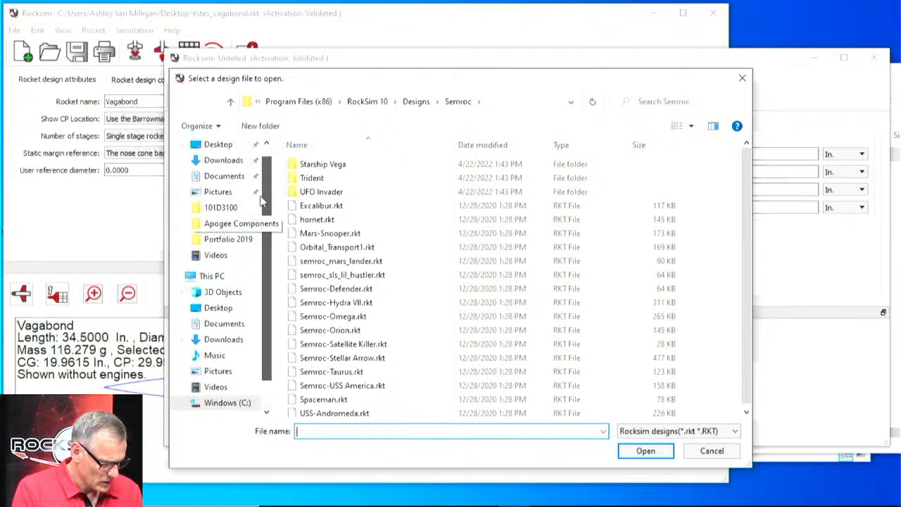
{"action": "scroll", "coordinate": [261, 202], "scroll_direction": "up", "scroll_amount": 1}
{"action": "left_click", "coordinate": [218, 187]}
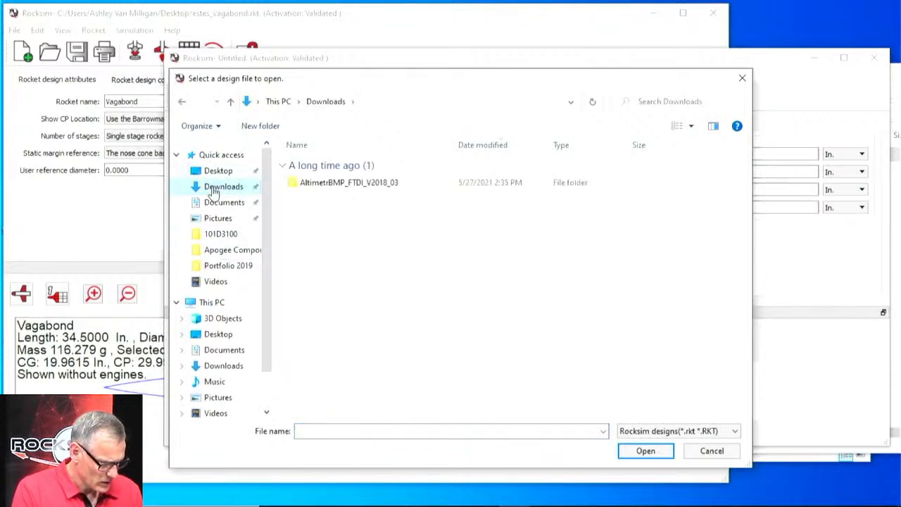
{"action": "left_click", "coordinate": [284, 166]}
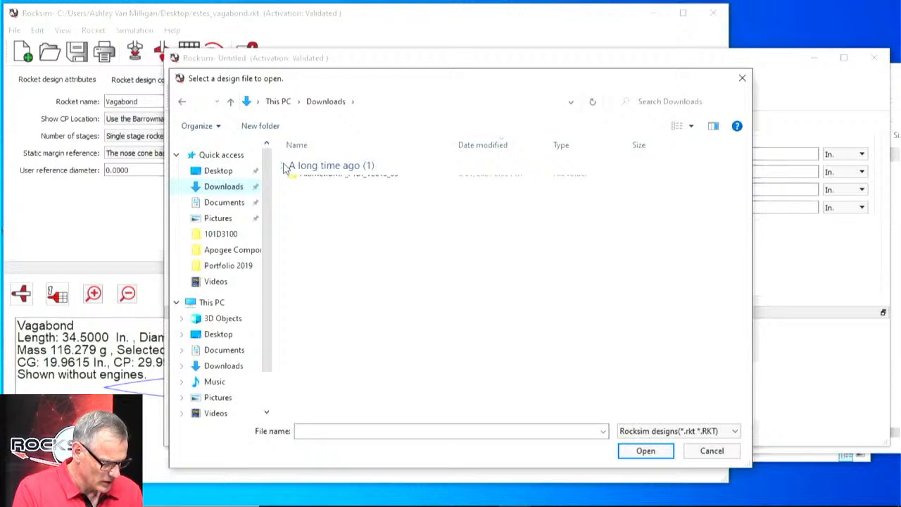
{"action": "left_click", "coordinate": [279, 101]}
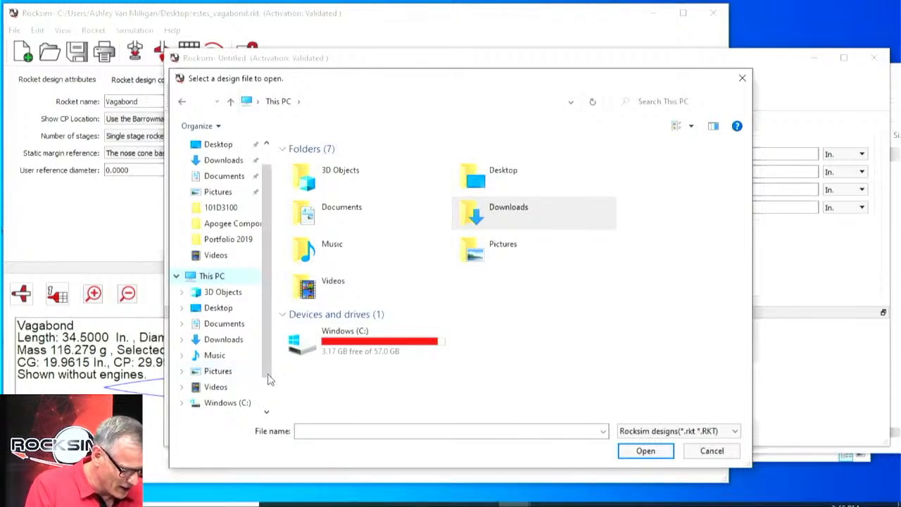
{"action": "left_click_drag", "start_coordinate": [265, 374], "coordinate": [270, 422]}
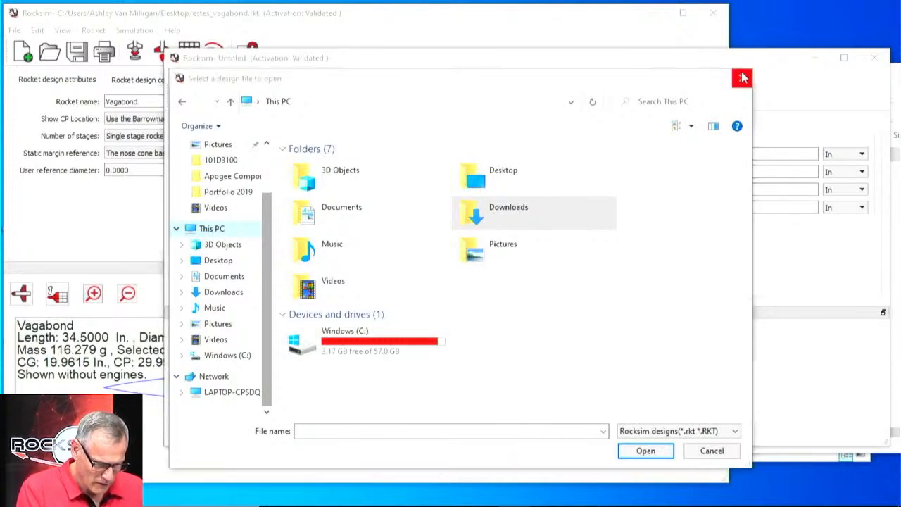
{"action": "left_click", "coordinate": [893, 79]}
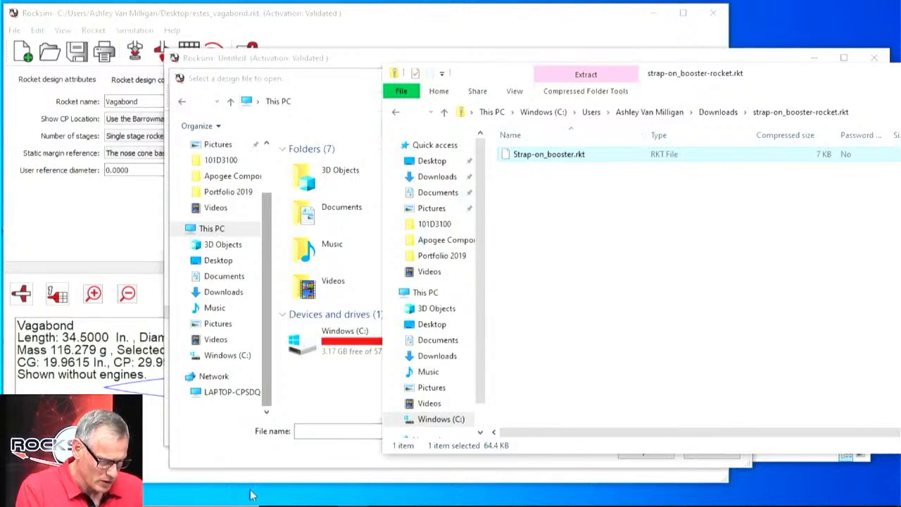
{"action": "left_click", "coordinate": [328, 430]}
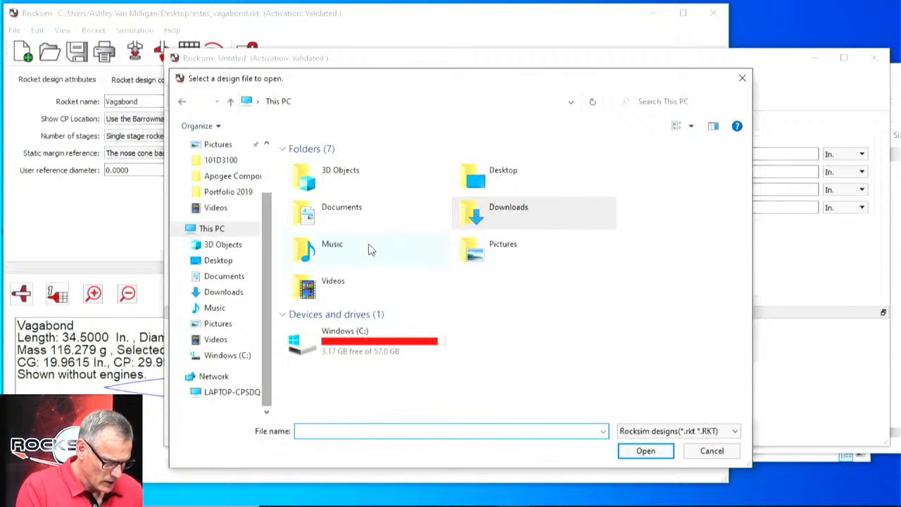
Search This PC for "Strap-on" within the design-opening dialog.
{"action": "left_click", "coordinate": [646, 102]}
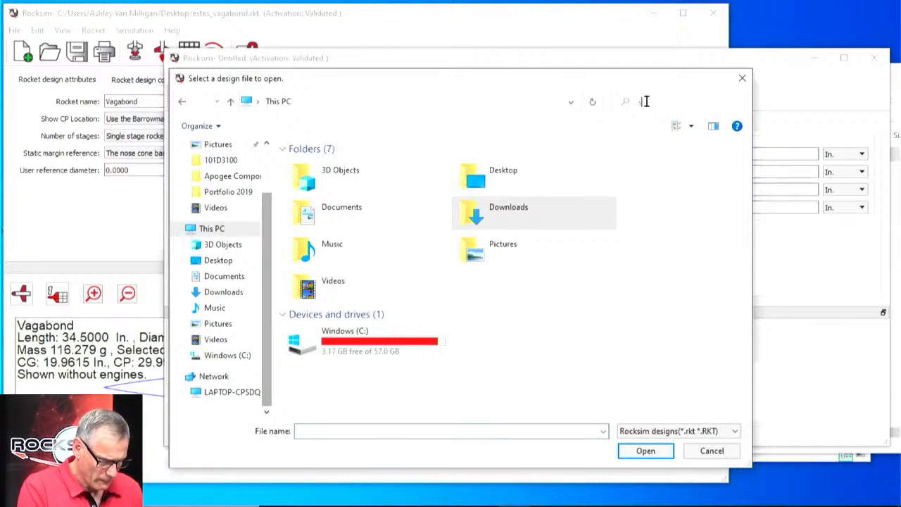
{"action": "key", "text": "BackSpace"}
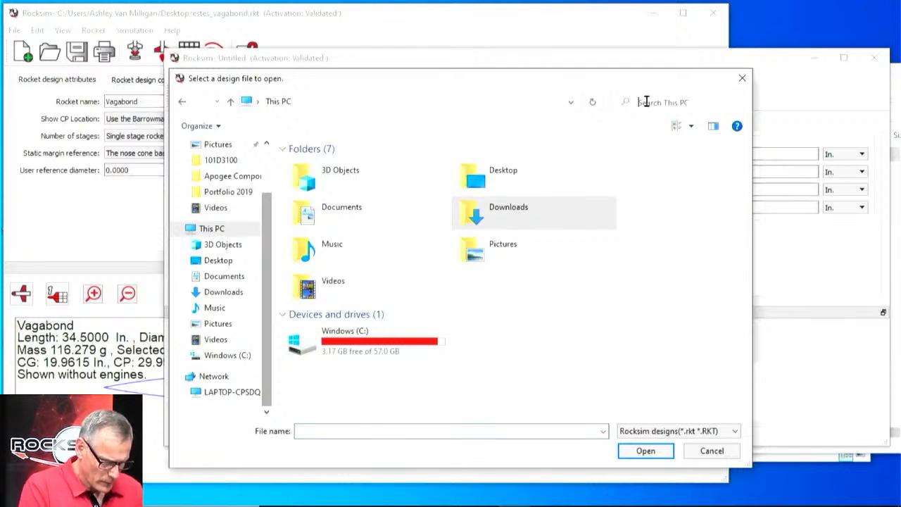
{"action": "type", "text": "Stag"}
{"action": "type", "text": "-on"}
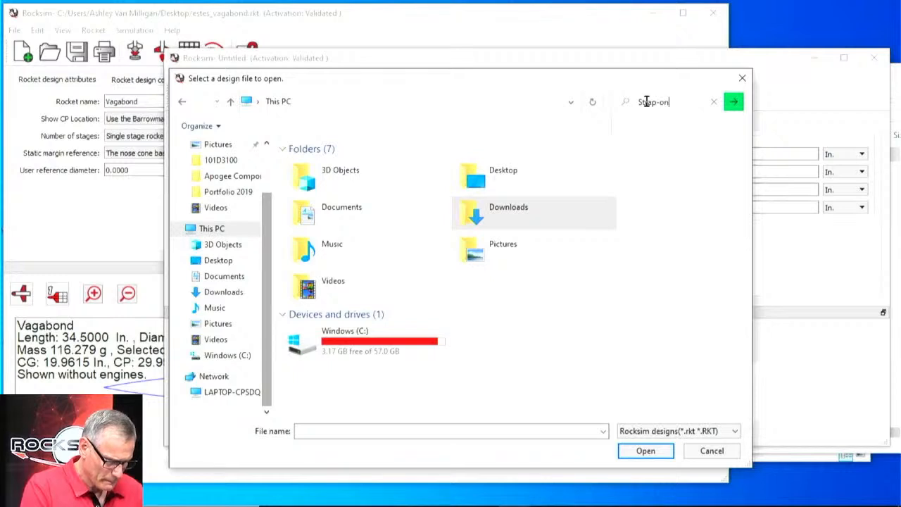
{"action": "left_click", "coordinate": [734, 103]}
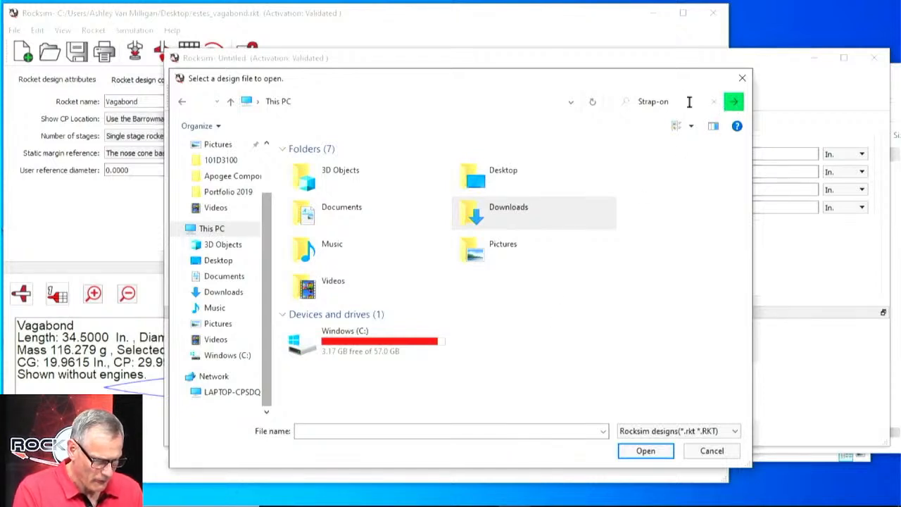
{"action": "key", "text": "Return"}
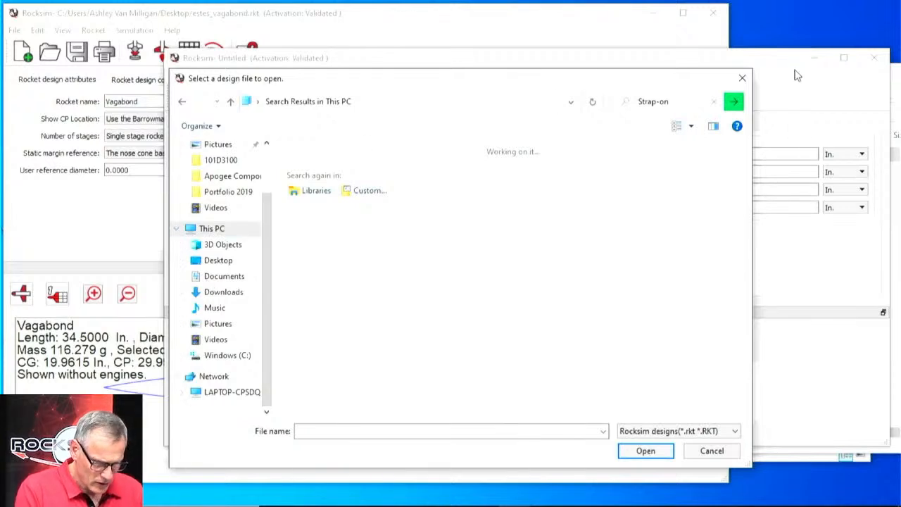
Copy Strap-on_booster.rkt from the zip folder to the Desktop, replacing the file of the same name there.
{"action": "left_click", "coordinate": [898, 83]}
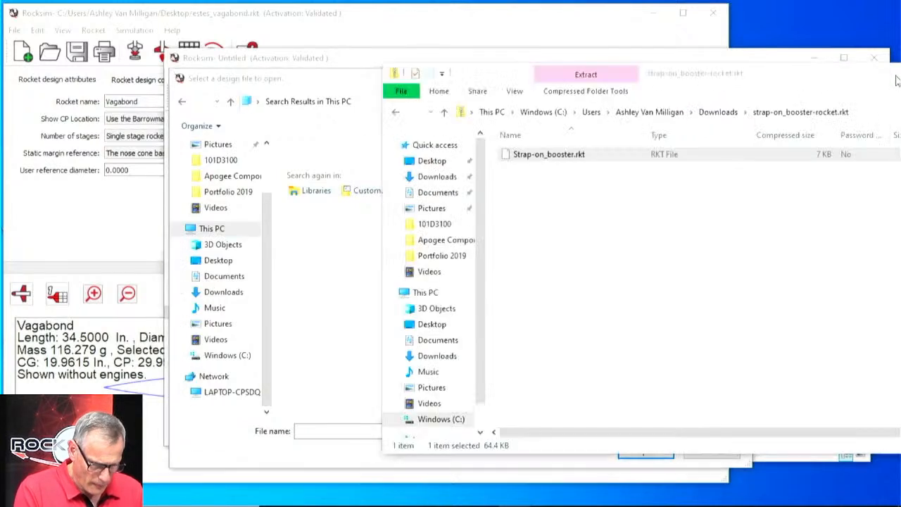
{"action": "left_click_drag", "start_coordinate": [523, 158], "coordinate": [427, 165]}
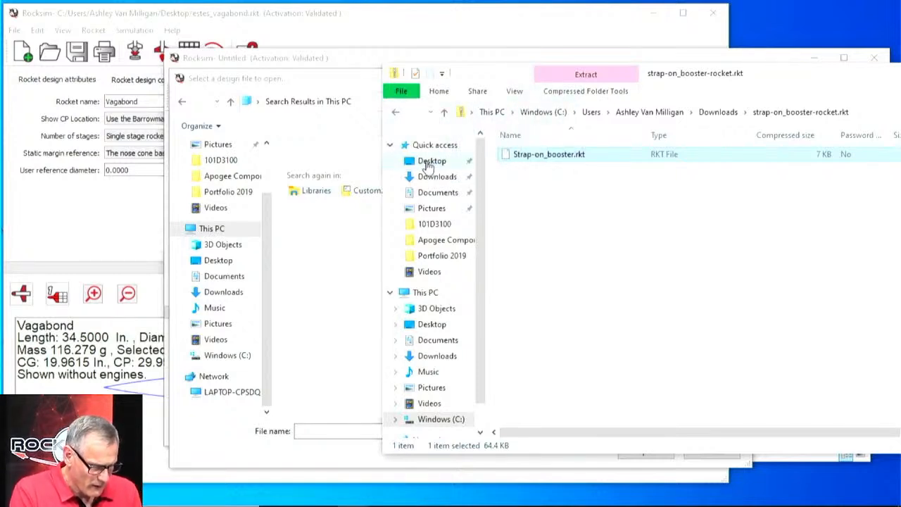
{"action": "right_click", "coordinate": [548, 160]}
{"action": "left_click", "coordinate": [534, 158]}
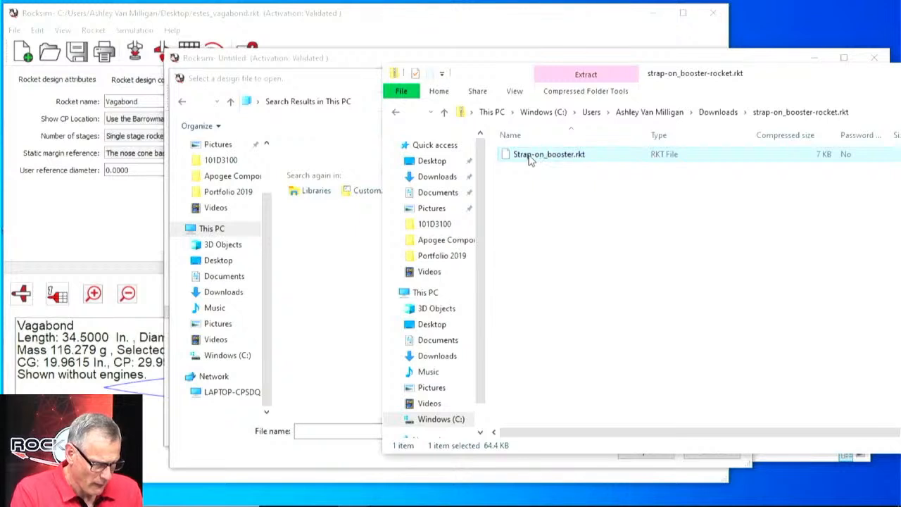
{"action": "left_click_drag", "start_coordinate": [528, 159], "coordinate": [432, 162]}
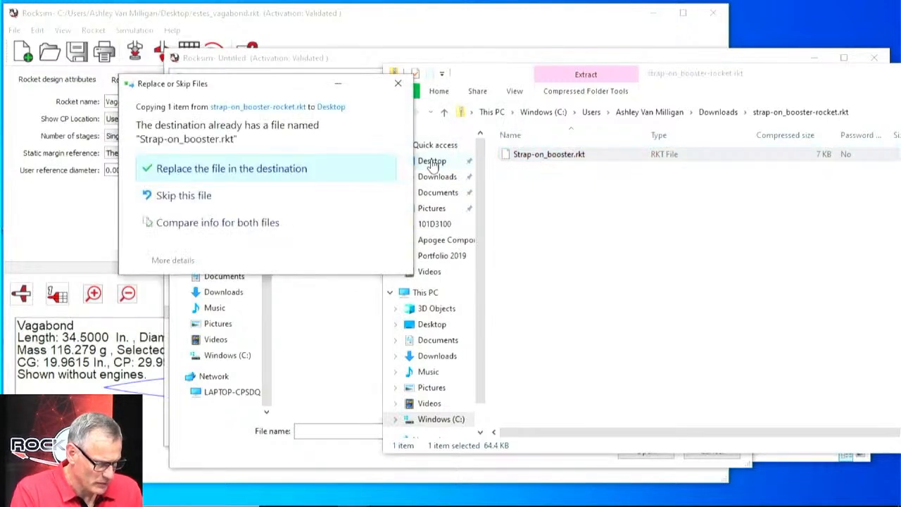
{"action": "left_click", "coordinate": [236, 171]}
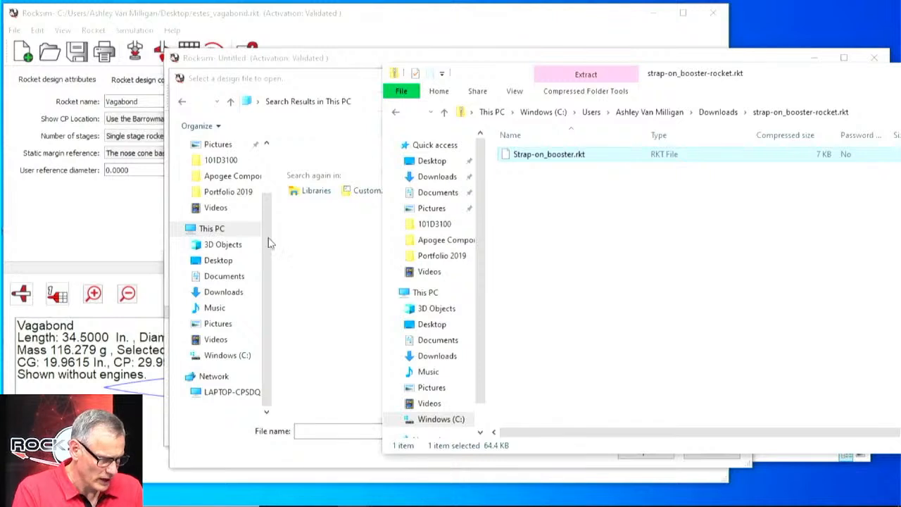
Open the design file Strap-on_booster.rkt from the Desktop in the untitled rocket window.
{"action": "left_click", "coordinate": [314, 285]}
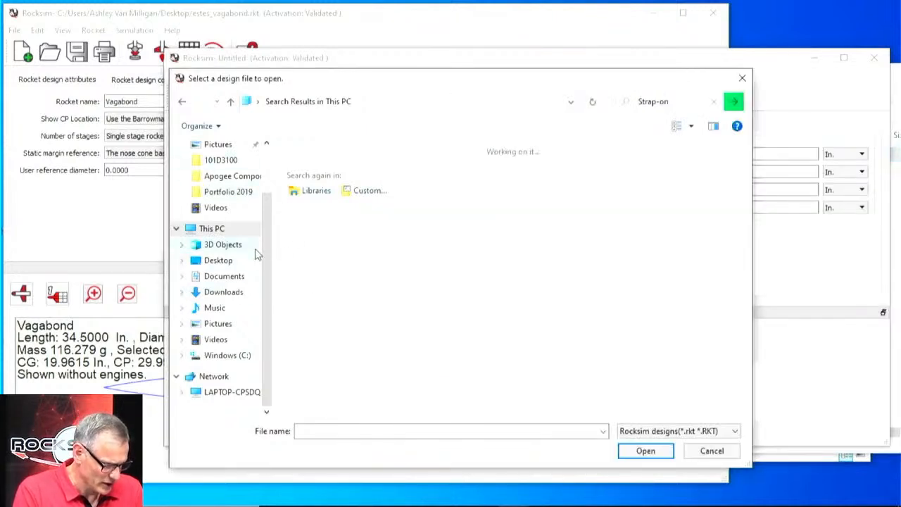
{"action": "left_click", "coordinate": [219, 260]}
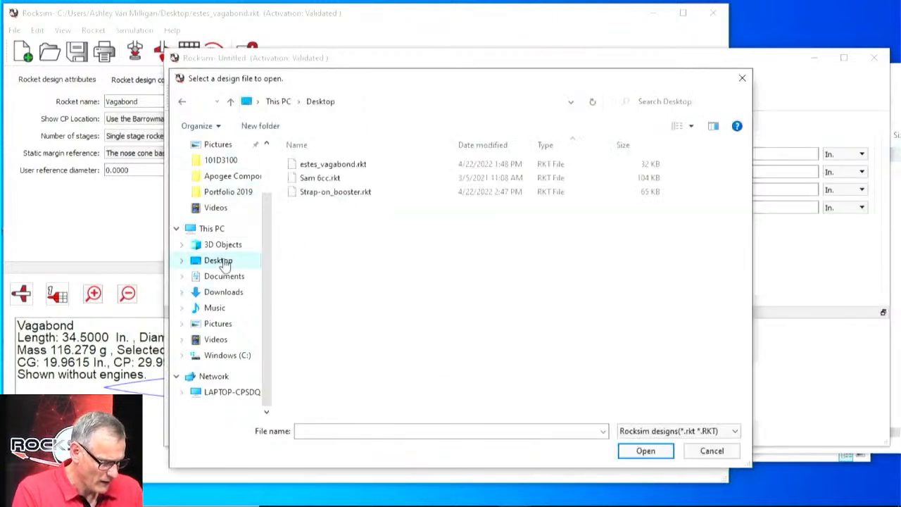
{"action": "left_click", "coordinate": [333, 169]}
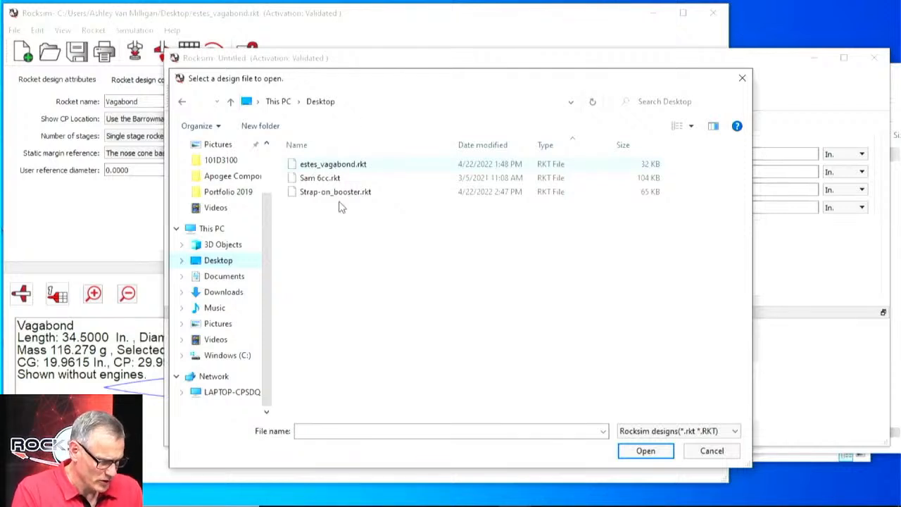
{"action": "left_click", "coordinate": [342, 194]}
{"action": "left_click", "coordinate": [647, 454]}
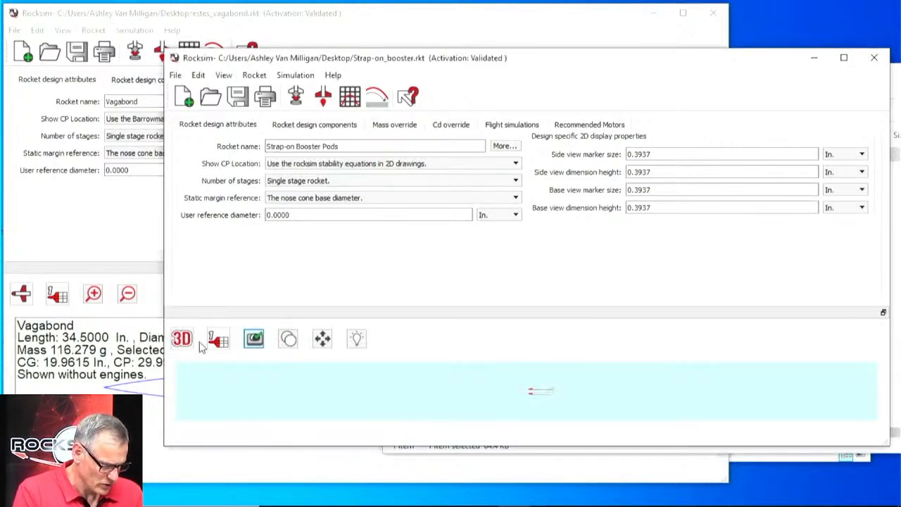
Switch the rocket display from 3D to the 2D side view and make the design window taller.
{"action": "left_click", "coordinate": [182, 340]}
{"action": "left_click", "coordinate": [184, 360]}
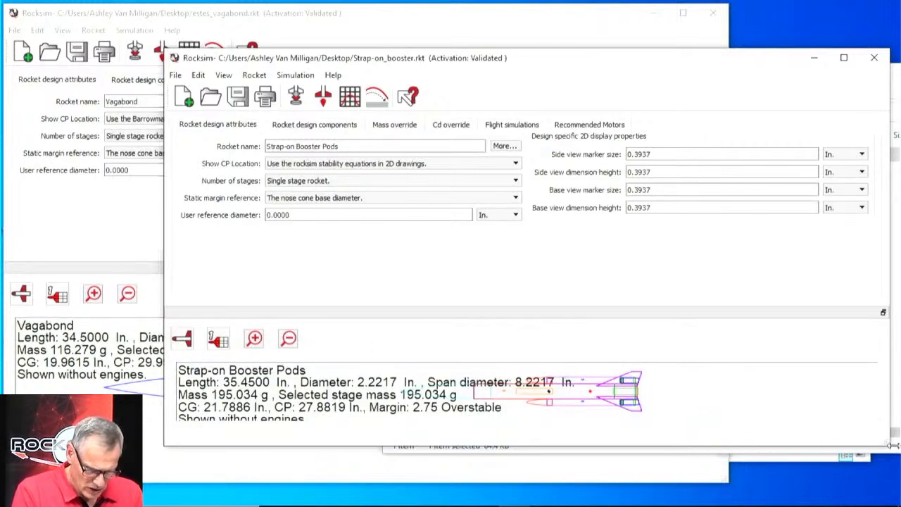
{"action": "left_click_drag", "start_coordinate": [886, 436], "coordinate": [885, 499]}
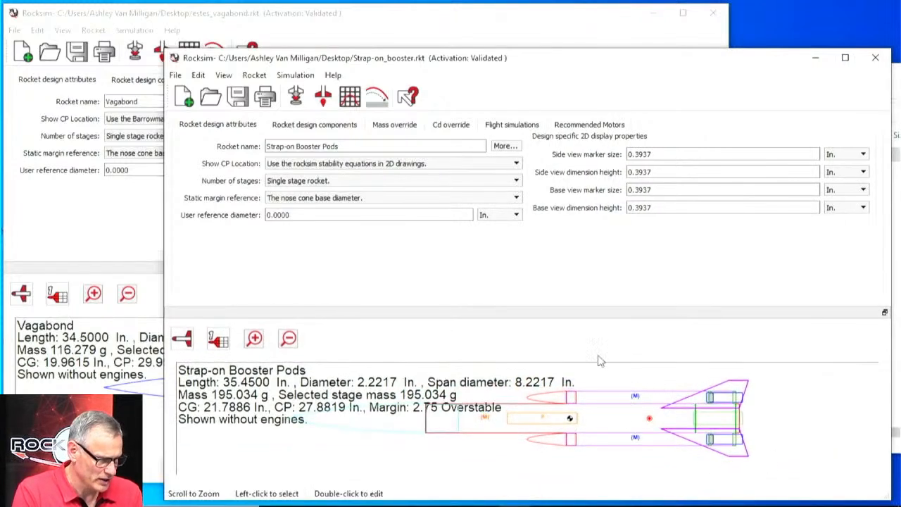
Show the rocket's design components and select the Starboard Pod in the component tree.
{"action": "left_click", "coordinate": [326, 127]}
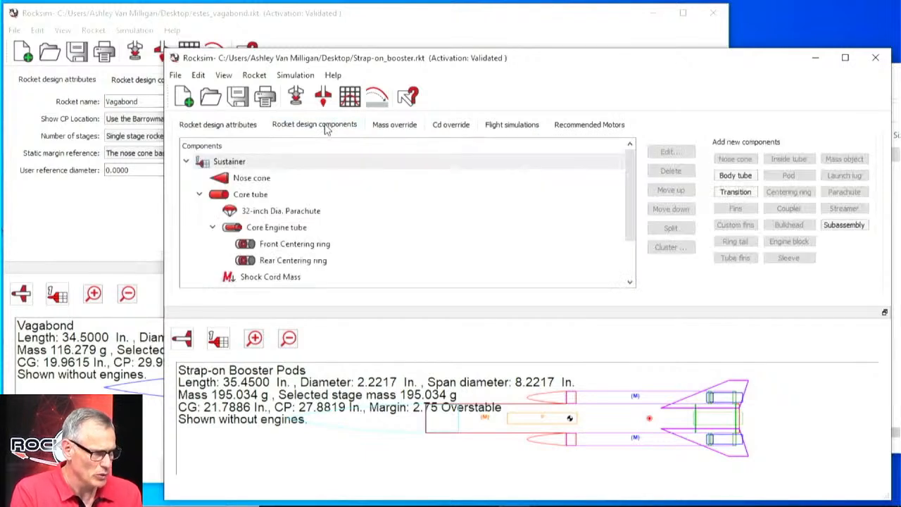
{"action": "left_click_drag", "start_coordinate": [626, 195], "coordinate": [582, 249]}
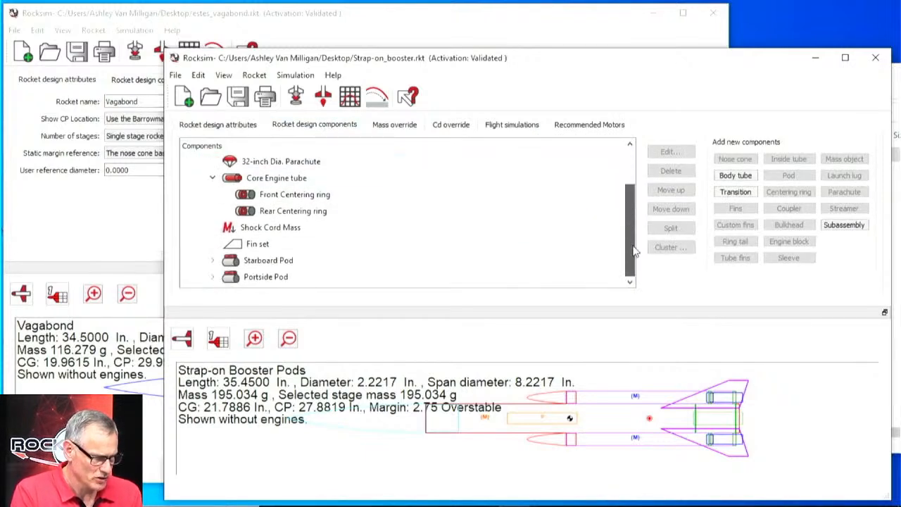
{"action": "left_click", "coordinate": [266, 262]}
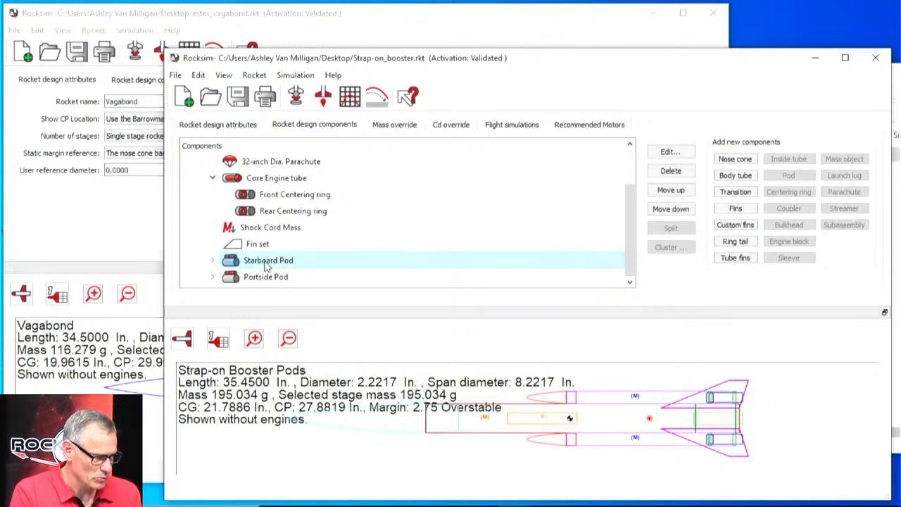
Copy the Starboard Pod from the Strap-on_booster design and paste it onto the rear body tube of the estes_vagabond.rkt rocket.
{"action": "right_click", "coordinate": [307, 266]}
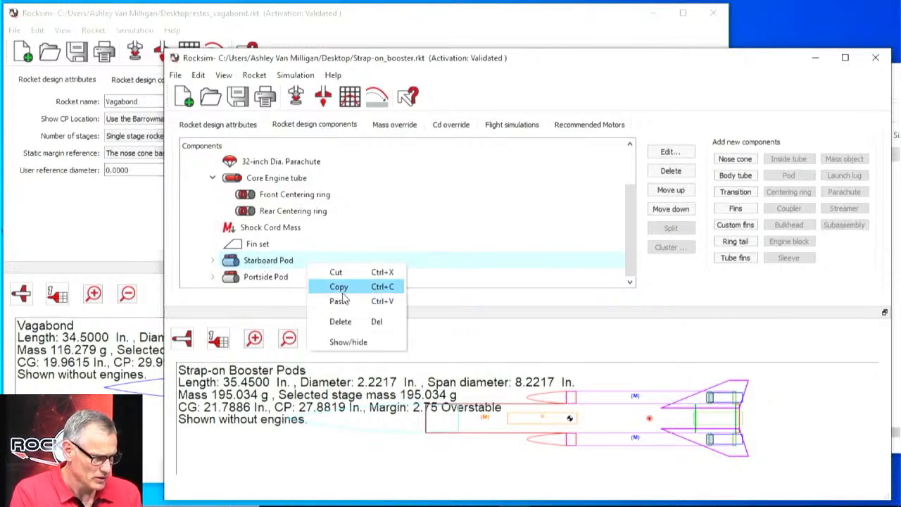
{"action": "left_click", "coordinate": [339, 287]}
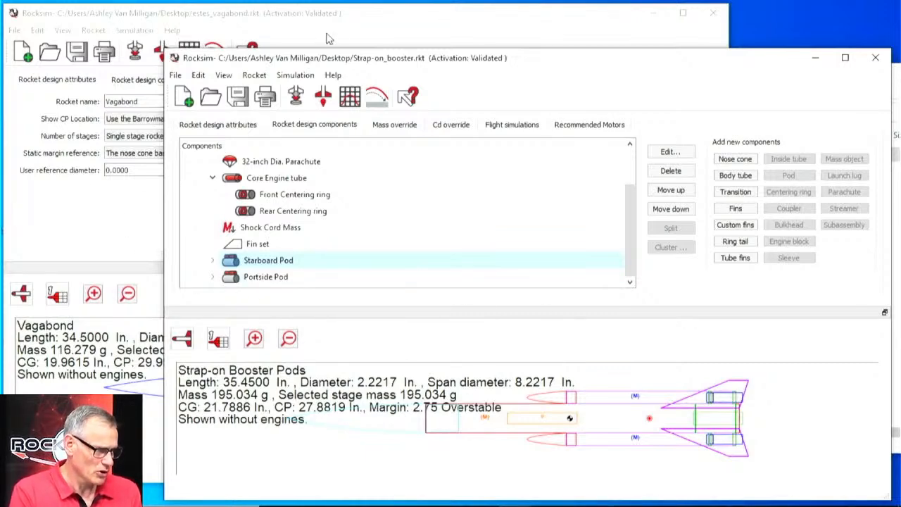
{"action": "left_click", "coordinate": [370, 19]}
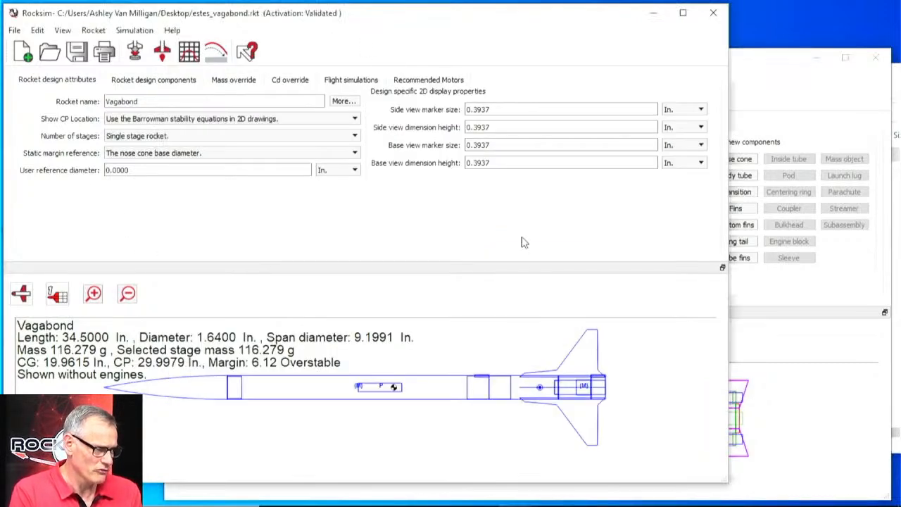
{"action": "left_click", "coordinate": [154, 80]}
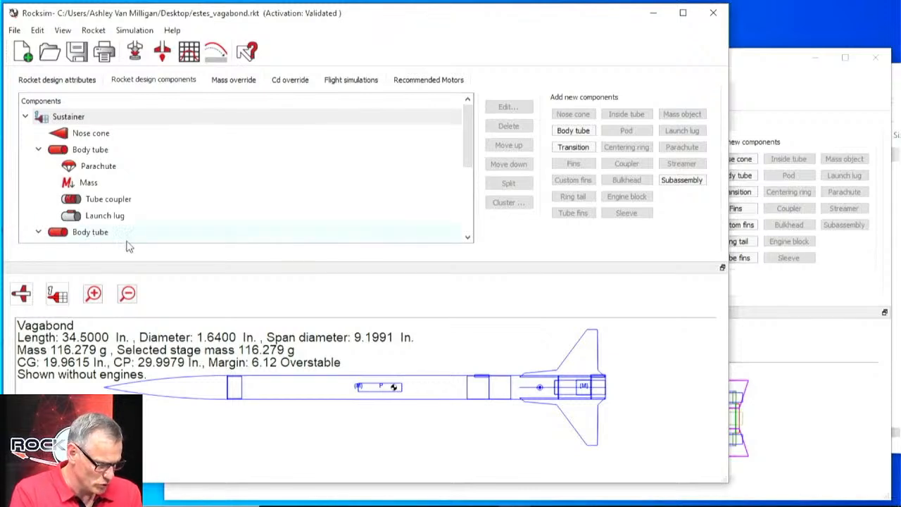
{"action": "left_click", "coordinate": [91, 237]}
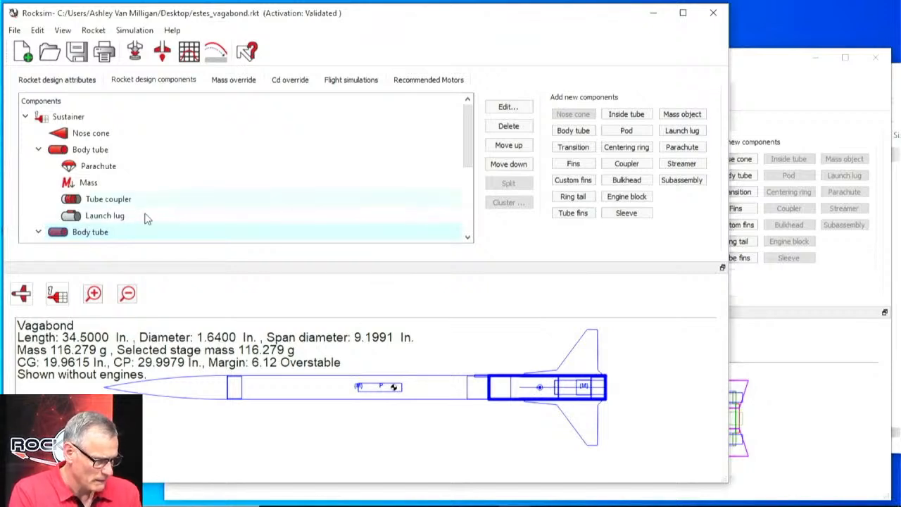
{"action": "right_click", "coordinate": [115, 239]}
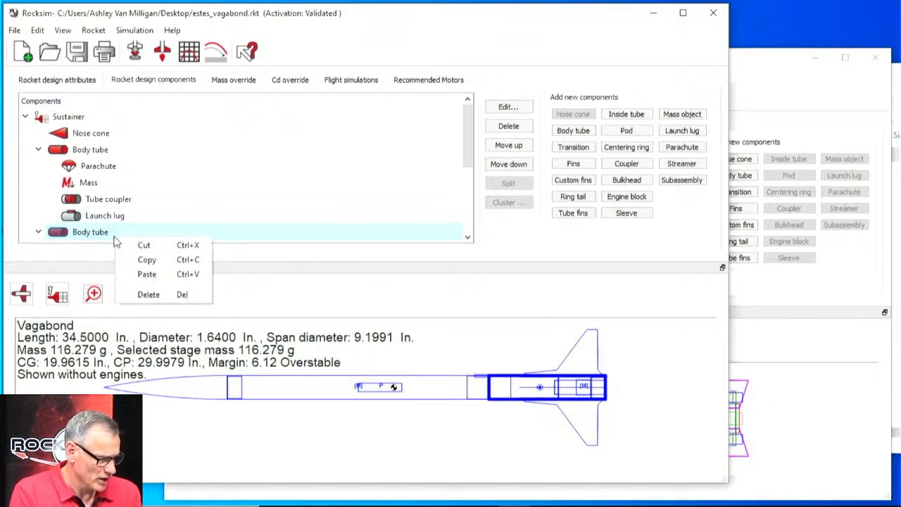
{"action": "left_click", "coordinate": [140, 278]}
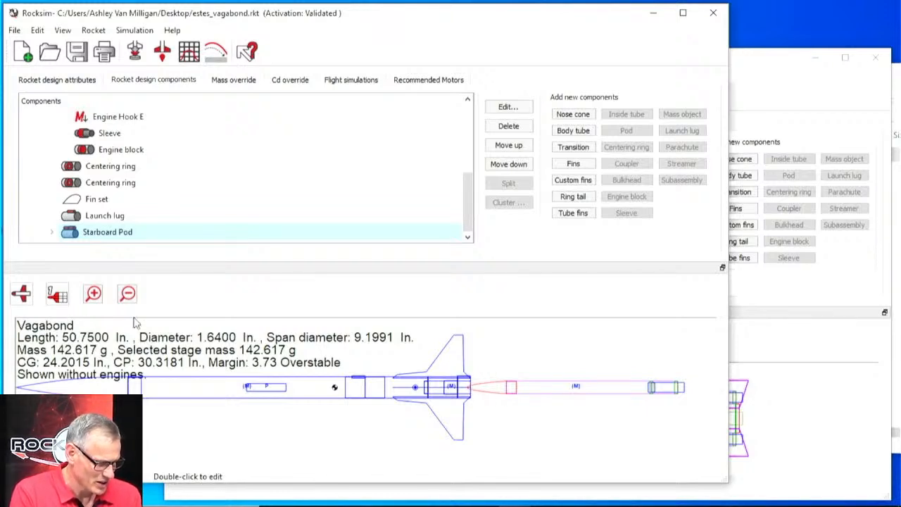
Expand the pasted Starboard Pod to see its parts, and open its properties in a widened dialog.
{"action": "left_click", "coordinate": [51, 233]}
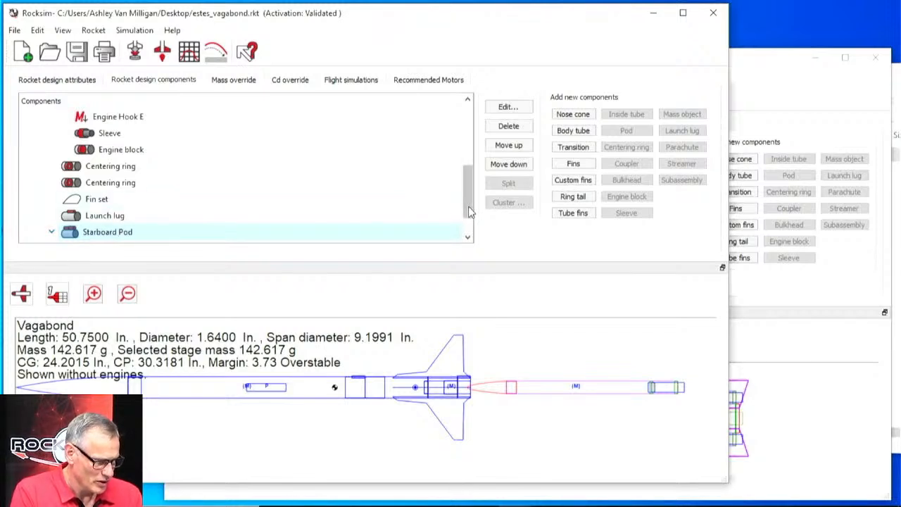
{"action": "left_click_drag", "start_coordinate": [468, 207], "coordinate": [466, 256]}
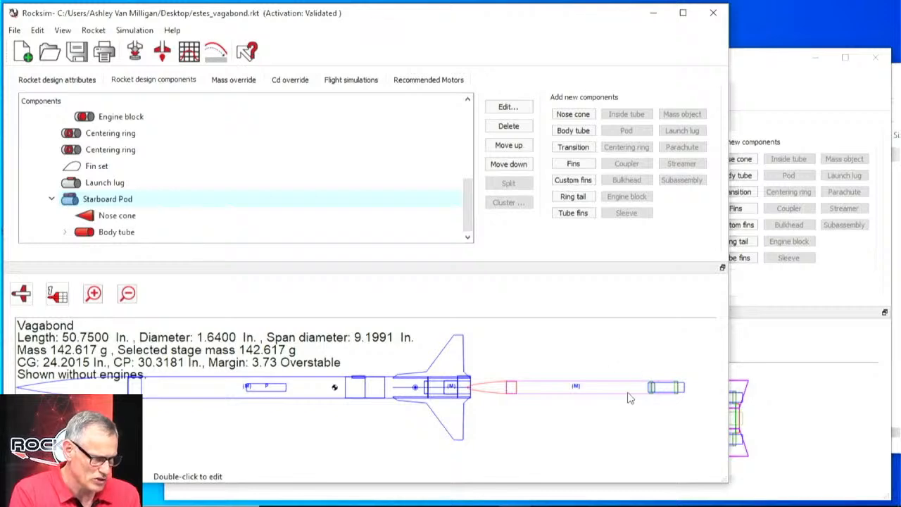
{"action": "double_click", "coordinate": [105, 200]}
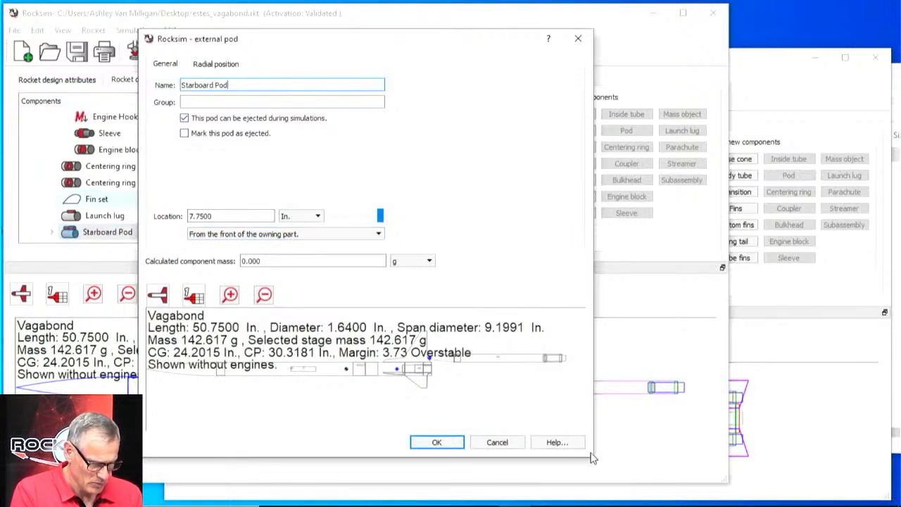
{"action": "left_click_drag", "start_coordinate": [593, 456], "coordinate": [893, 457]}
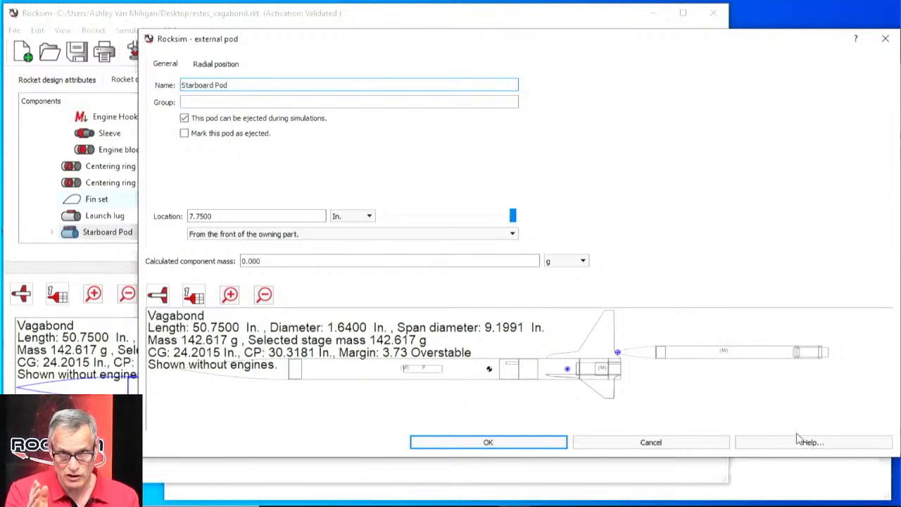
{"action": "left_click", "coordinate": [809, 492]}
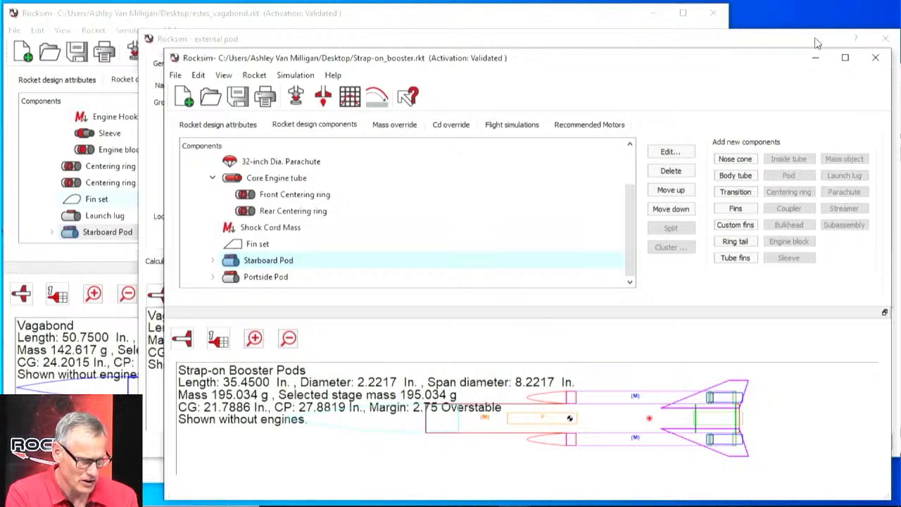
{"action": "left_click", "coordinate": [786, 43]}
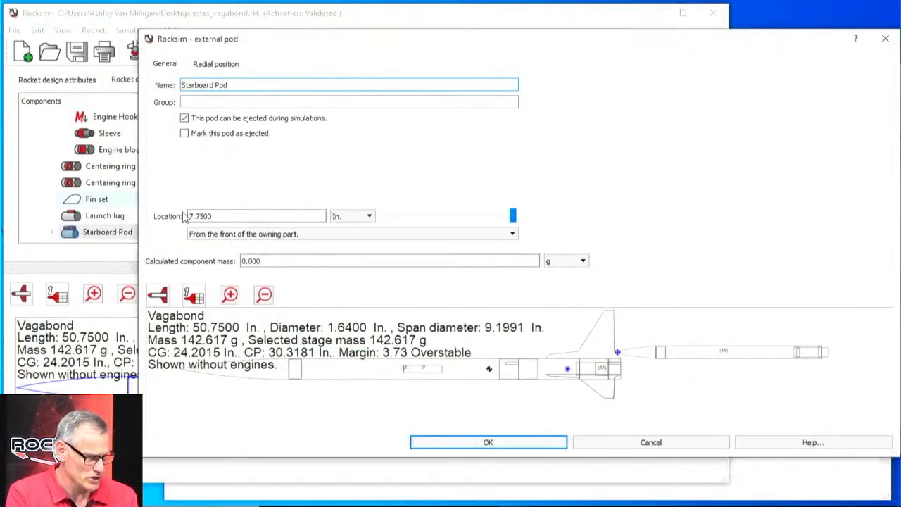
Move the Starboard Pod forward to a location of -8.0000 in. from the front of the owning part.
{"action": "left_click_drag", "start_coordinate": [215, 212], "coordinate": [167, 211]}
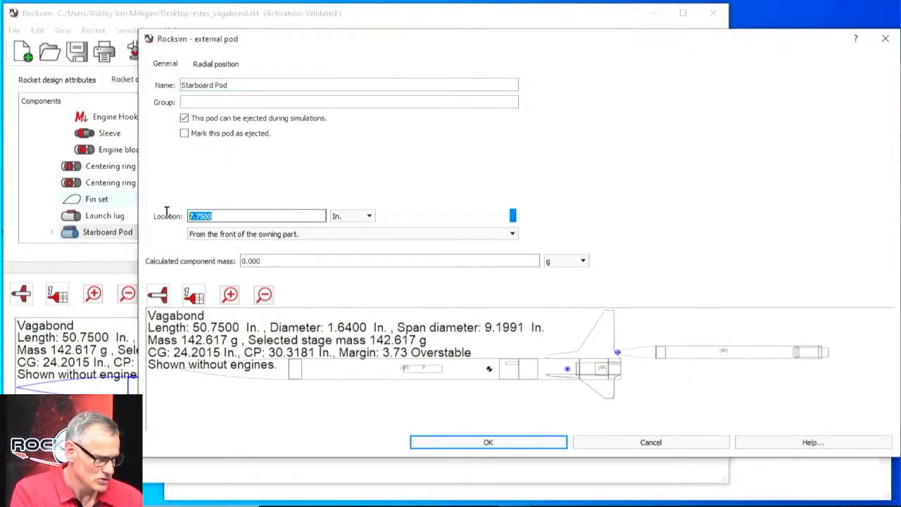
{"action": "type", "text": "0"}
{"action": "key", "text": "Tab"}
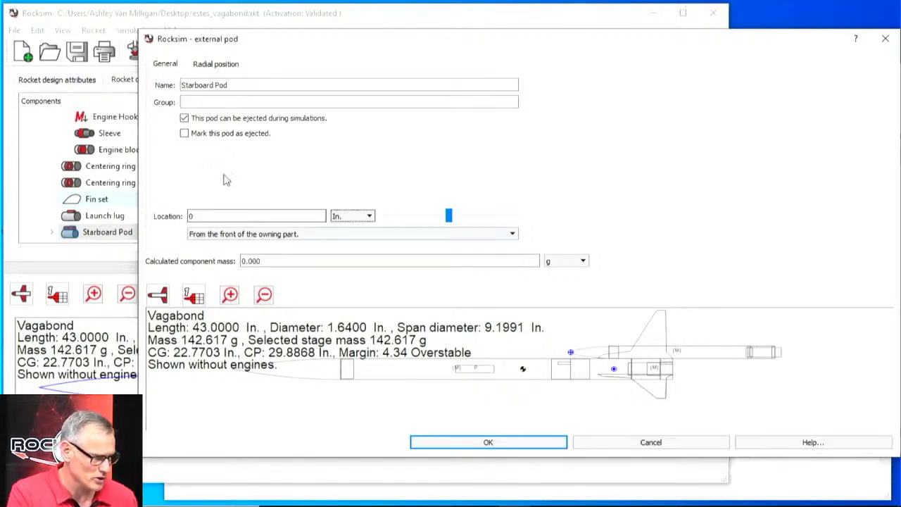
{"action": "left_click_drag", "start_coordinate": [450, 218], "coordinate": [380, 222]}
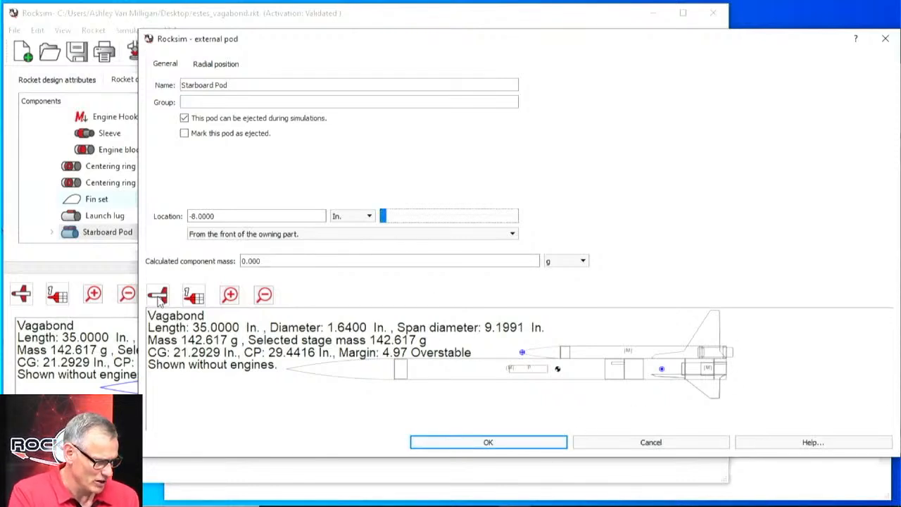
Show the rocket from its base and rotate the Starboard Pod clear of the fin to a radial angle of -25.990 degrees.
{"action": "left_click", "coordinate": [157, 295]}
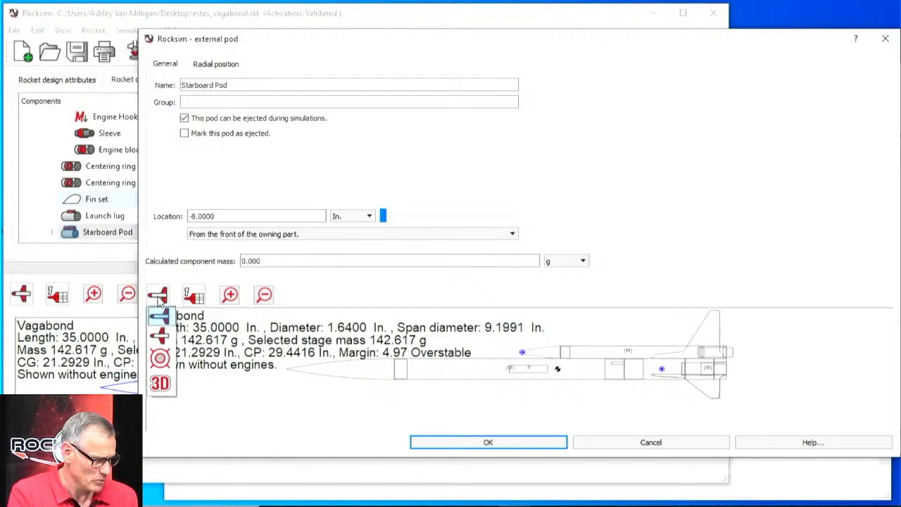
{"action": "left_click", "coordinate": [160, 358]}
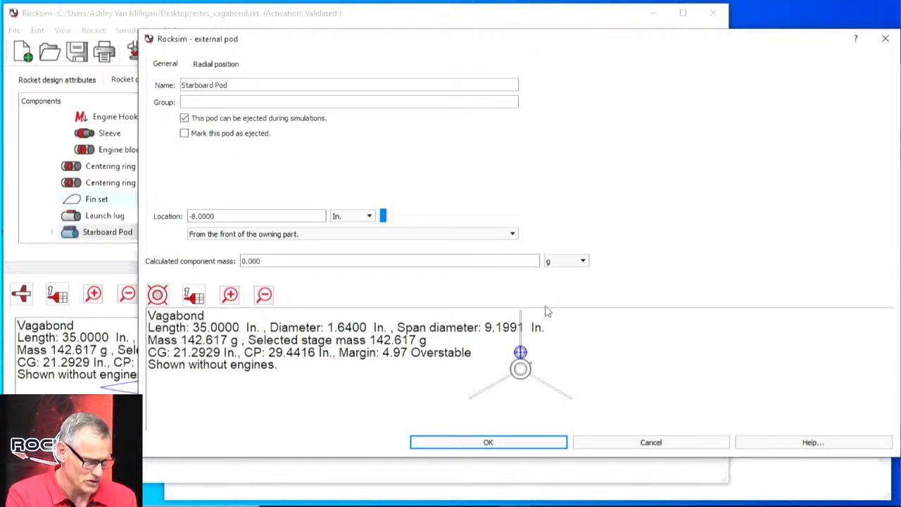
{"action": "scroll", "coordinate": [558, 383], "scroll_direction": "up", "scroll_amount": 3}
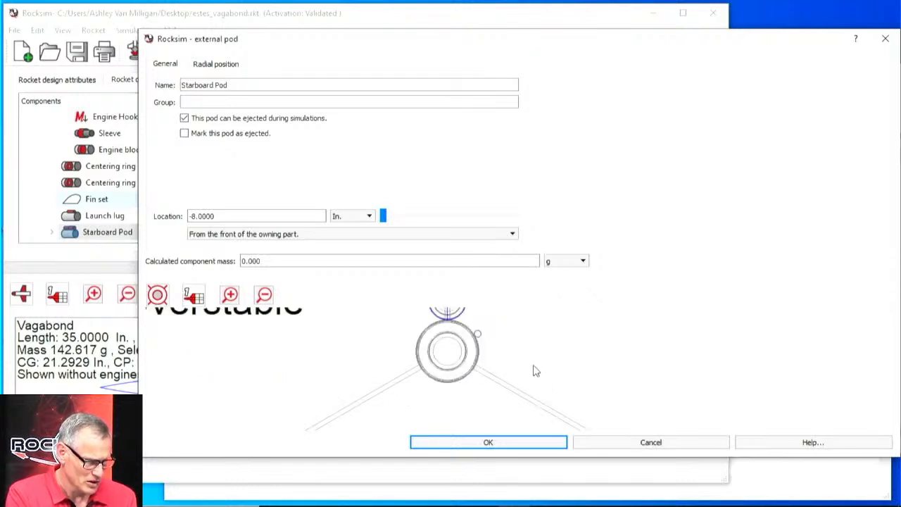
{"action": "left_click_drag", "start_coordinate": [518, 333], "coordinate": [575, 387]}
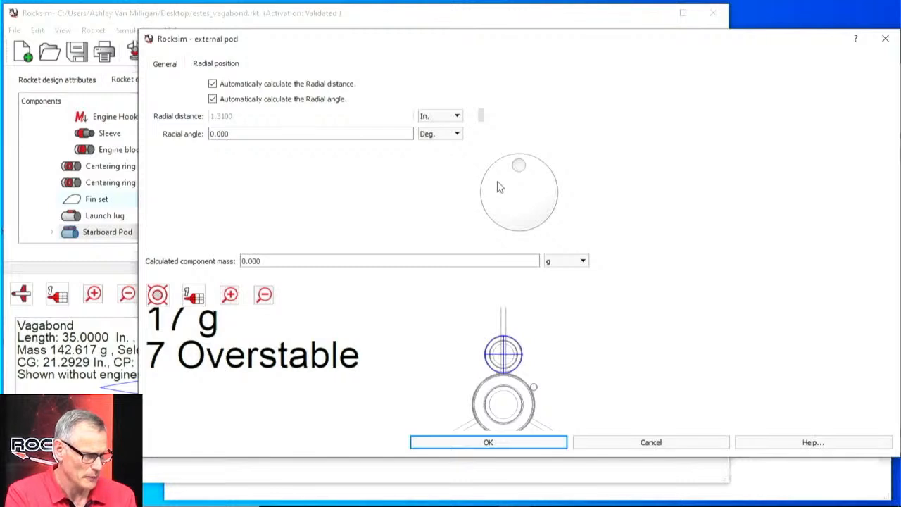
{"action": "left_click_drag", "start_coordinate": [518, 165], "coordinate": [506, 173]}
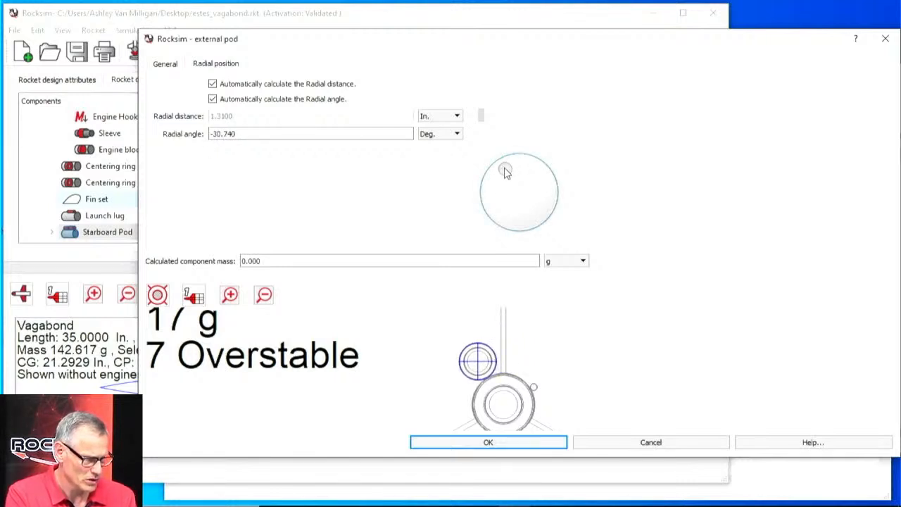
{"action": "left_click_drag", "start_coordinate": [505, 172], "coordinate": [509, 173]}
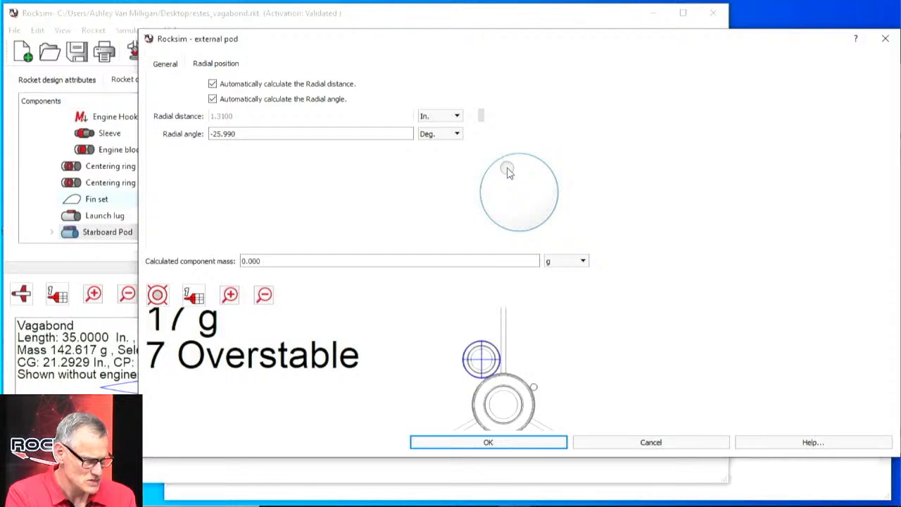
{"action": "left_click", "coordinate": [211, 134]}
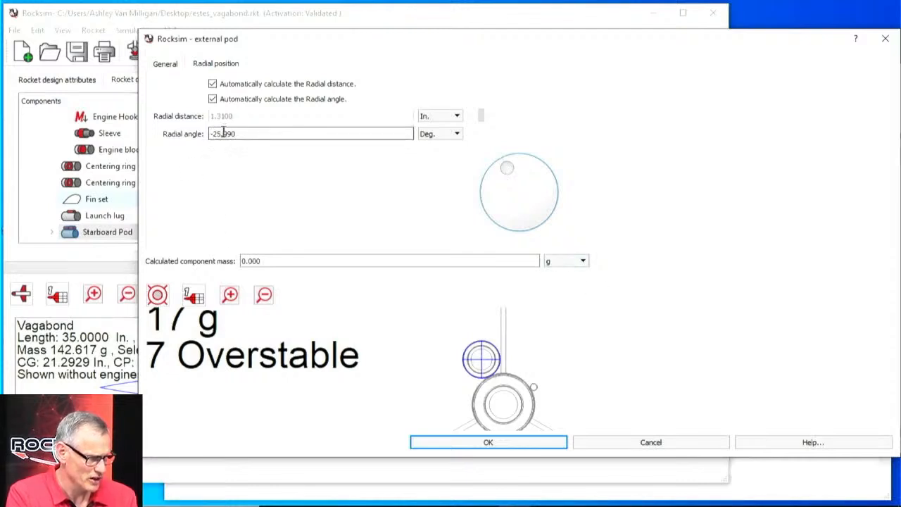
{"action": "left_click_drag", "start_coordinate": [245, 134], "coordinate": [197, 136]}
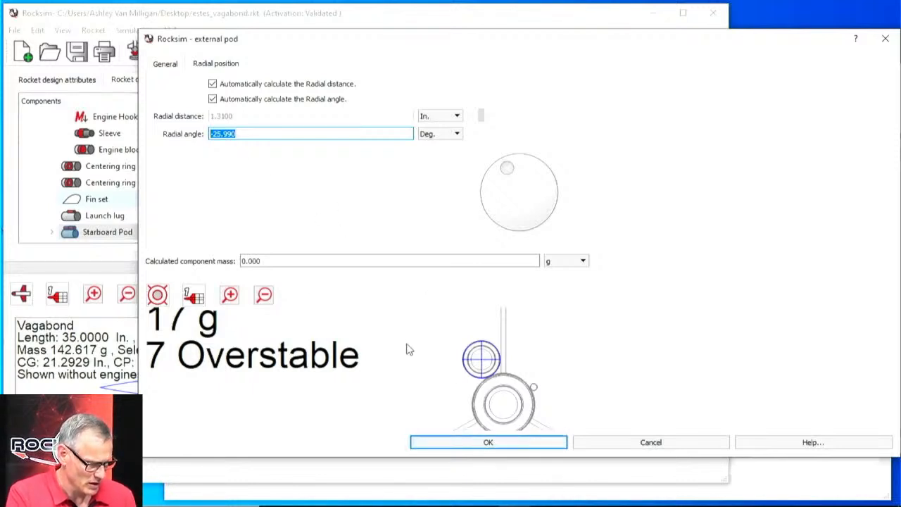
{"action": "left_click", "coordinate": [471, 442]}
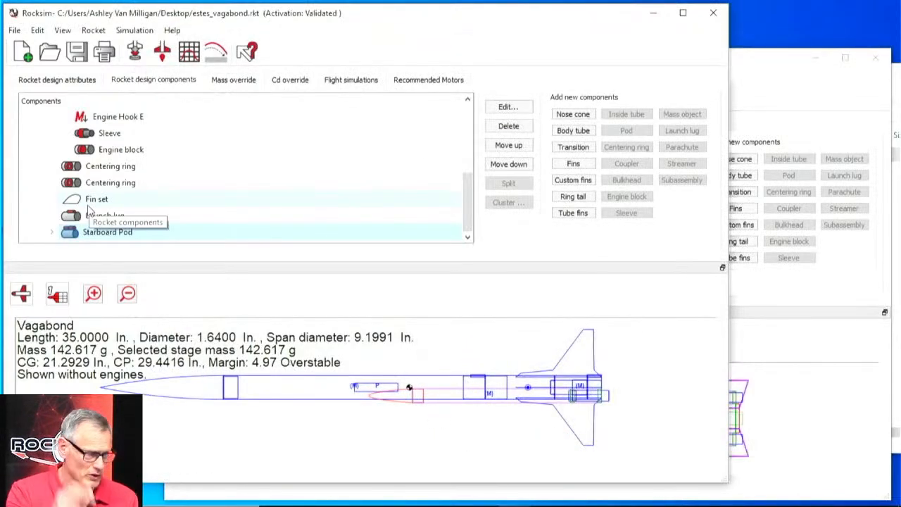
Duplicate the Starboard Pod by copying it and pasting it onto the same rear body tube.
{"action": "right_click", "coordinate": [126, 231]}
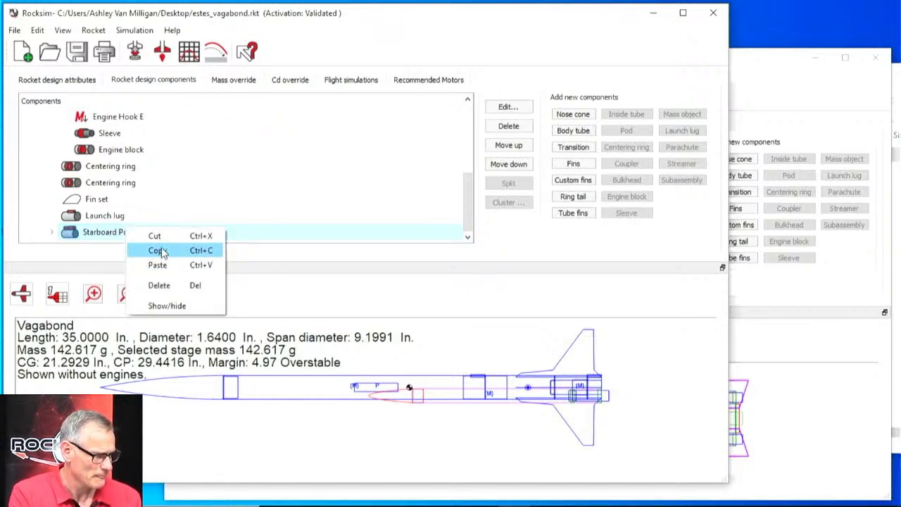
{"action": "left_click", "coordinate": [161, 252]}
{"action": "scroll", "coordinate": [61, 184], "scroll_direction": "up", "scroll_amount": 3}
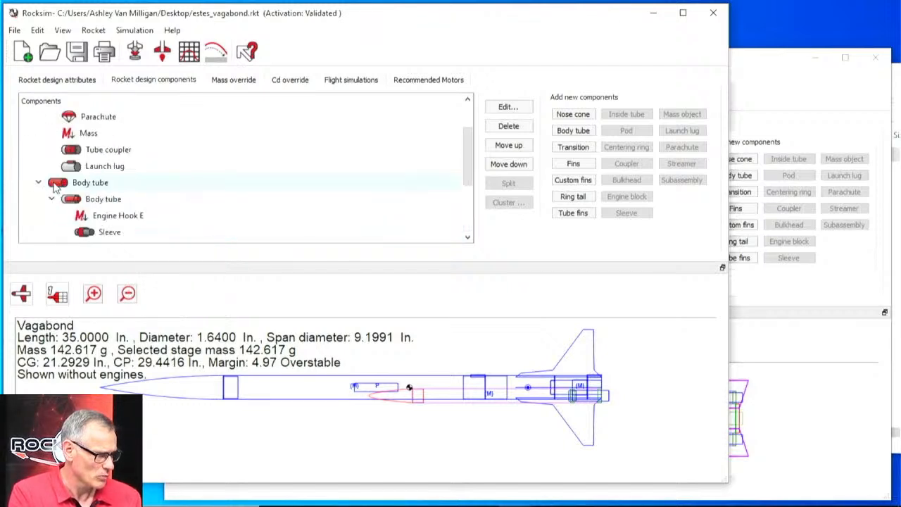
{"action": "left_click", "coordinate": [59, 185]}
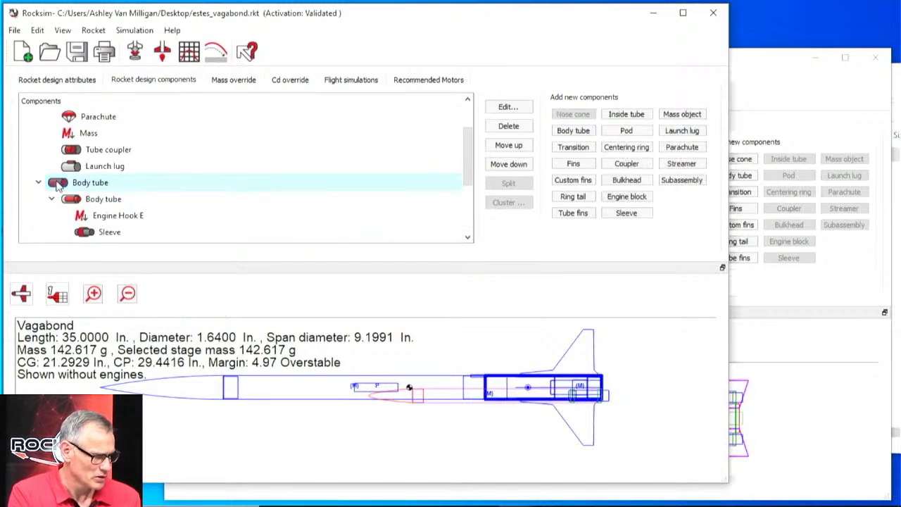
{"action": "right_click", "coordinate": [59, 185]}
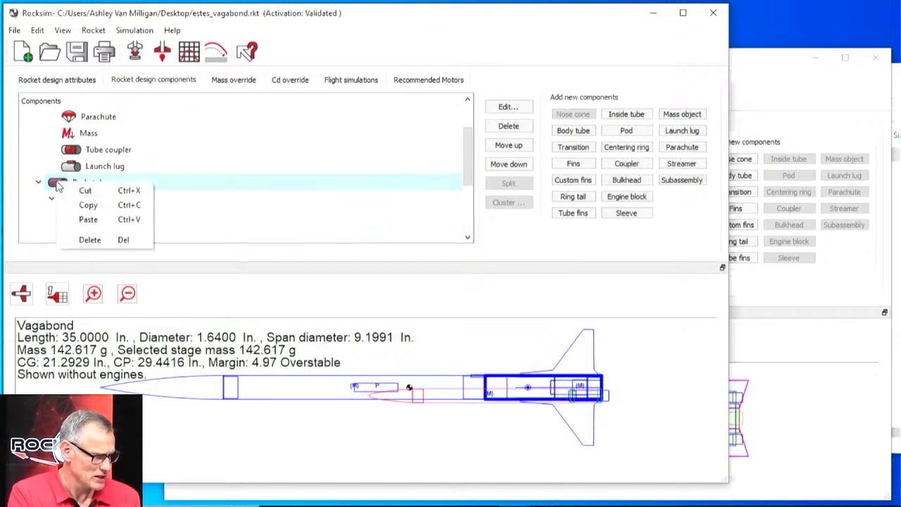
{"action": "left_click", "coordinate": [95, 220]}
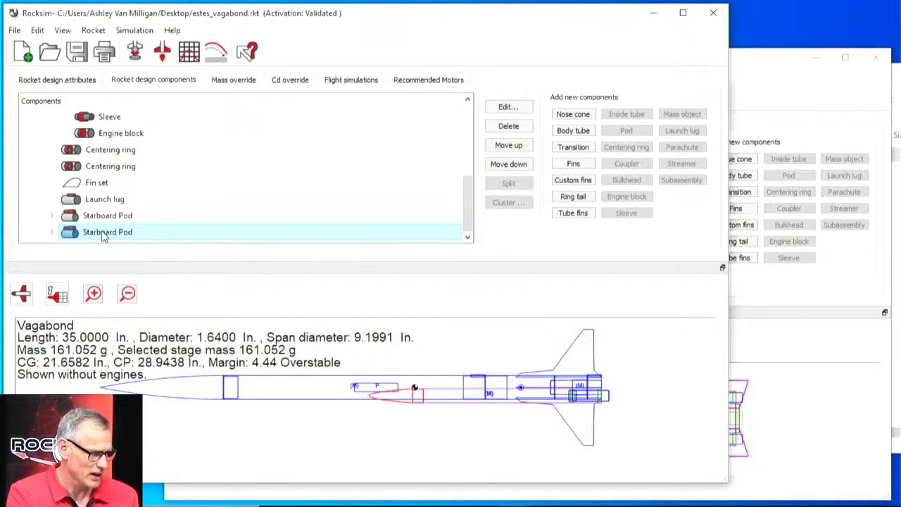
Rename the duplicated pod as Portside Pod.
{"action": "double_click", "coordinate": [83, 234]}
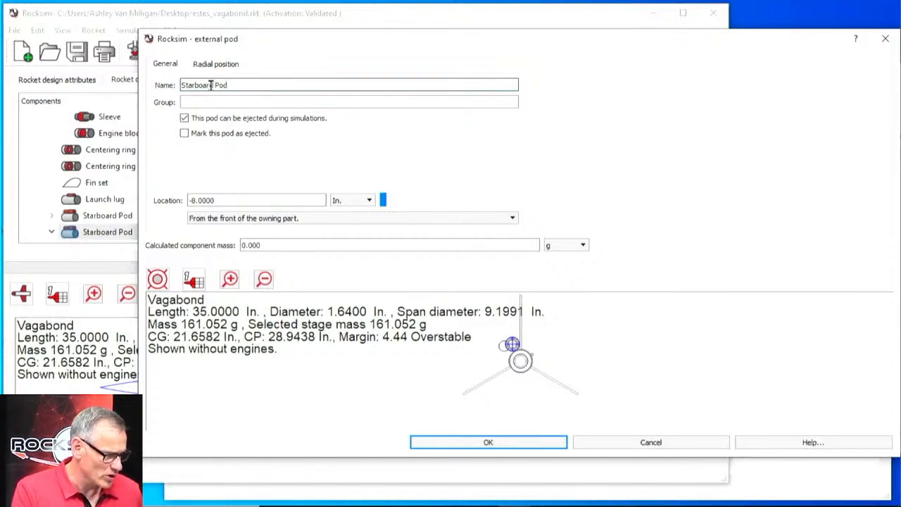
{"action": "left_click_drag", "start_coordinate": [214, 81], "coordinate": [140, 79]}
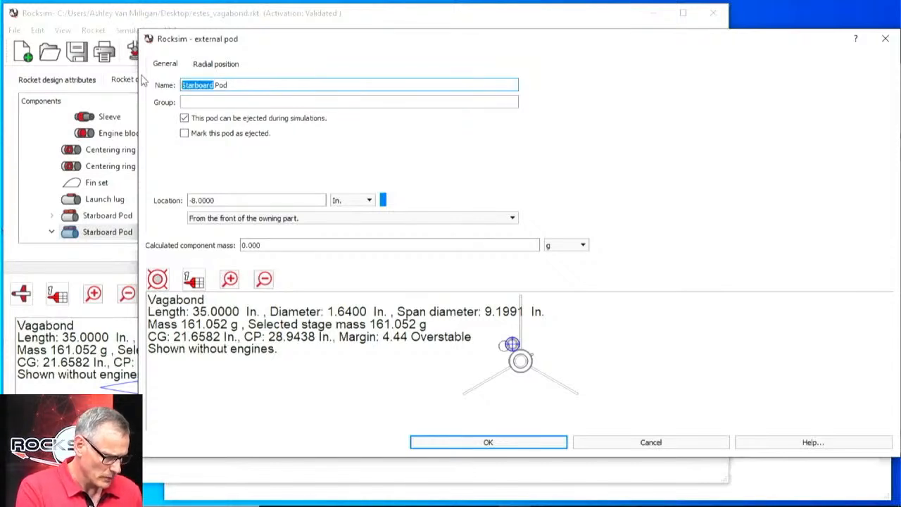
{"action": "type", "text": "Portside"}
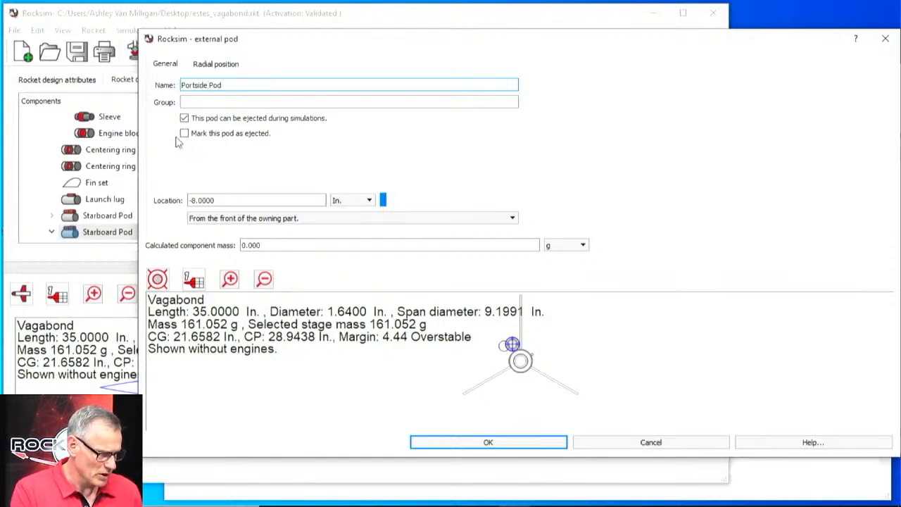
Rotate the Portside Pod to the opposite side of the body tube at a radial angle of 146.760 degrees.
{"action": "left_click", "coordinate": [215, 64]}
{"action": "left_click", "coordinate": [230, 134]}
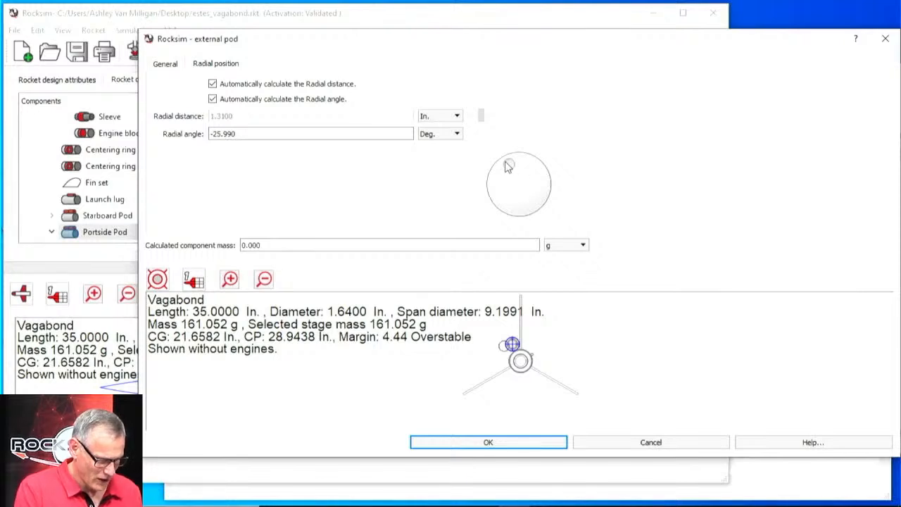
{"action": "mouse_move", "coordinate": [508, 166]}
{"action": "left_mouse_down"}
{"action": "mouse_move", "coordinate": [497, 195]}
{"action": "mouse_move", "coordinate": [507, 227]}
{"action": "mouse_move", "coordinate": [525, 239]}
{"action": "mouse_move", "coordinate": [553, 236]}
{"action": "left_mouse_up"}
{"action": "scroll", "coordinate": [523, 389], "scroll_direction": "up", "scroll_amount": 2}
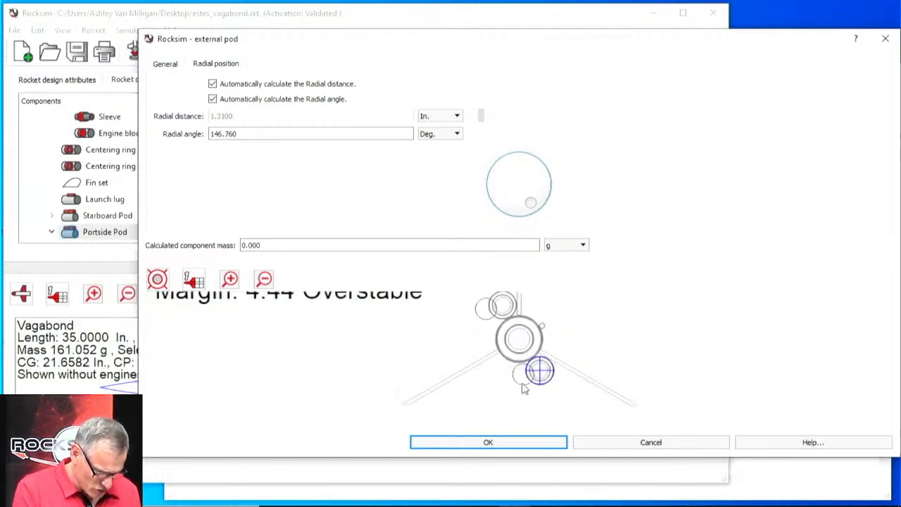
{"action": "scroll", "coordinate": [523, 388], "scroll_direction": "up", "scroll_amount": 2}
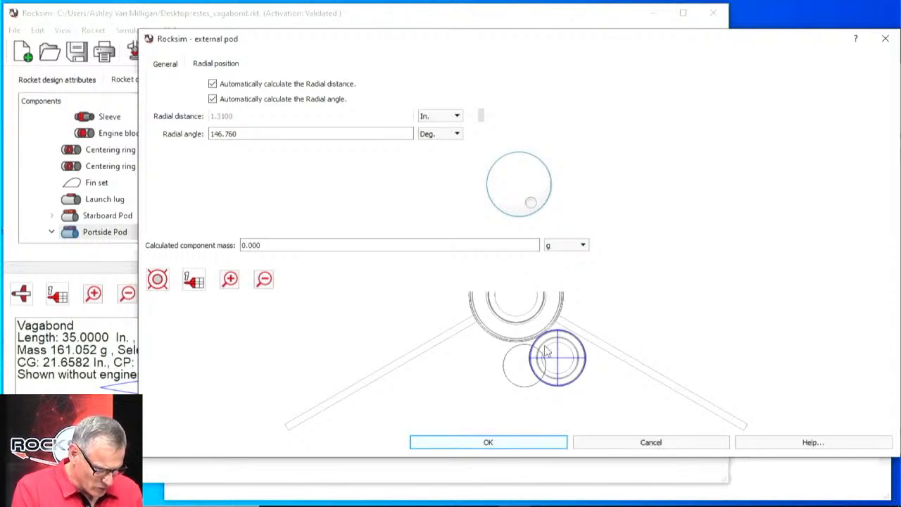
{"action": "left_click", "coordinate": [533, 442]}
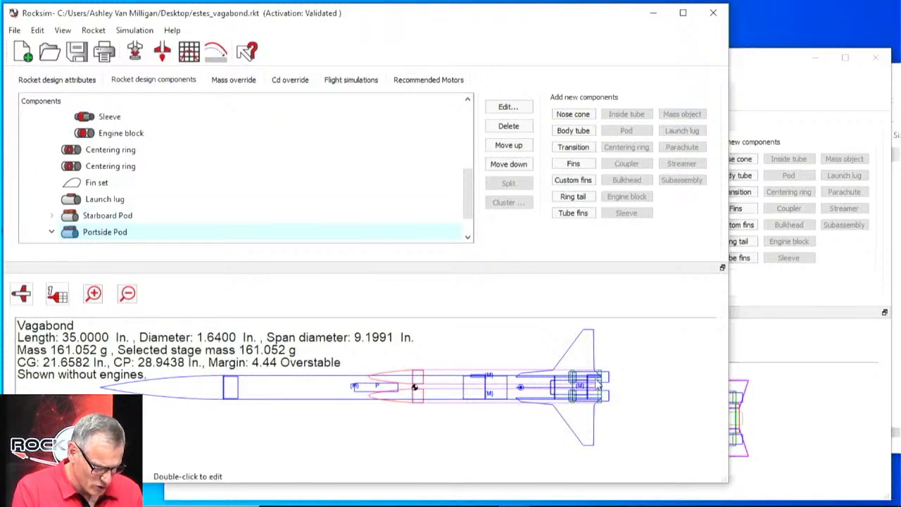
Examine the placement of both pods around the body tube in the enlarged side and base views.
{"action": "scroll", "coordinate": [587, 386], "scroll_direction": "up", "scroll_amount": 3}
{"action": "scroll", "coordinate": [517, 374], "scroll_direction": "down", "scroll_amount": 1}
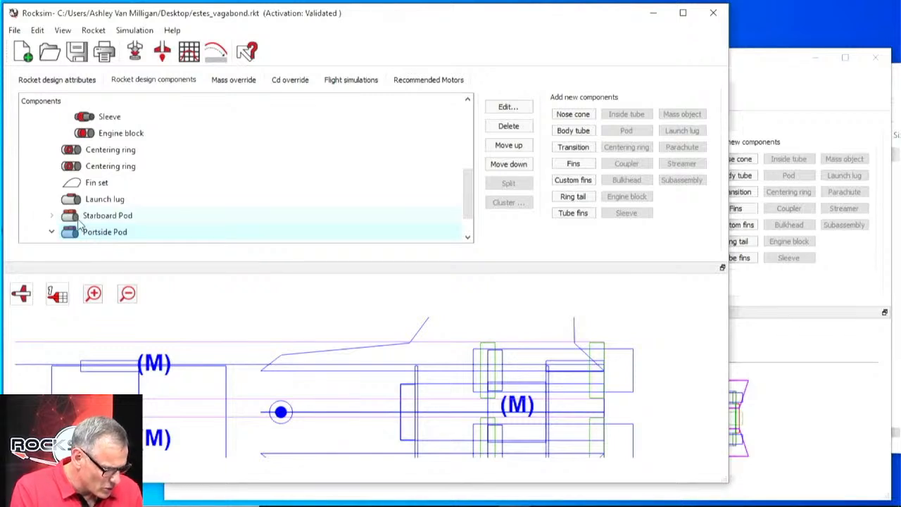
{"action": "left_click", "coordinate": [29, 296]}
{"action": "left_click", "coordinate": [21, 355]}
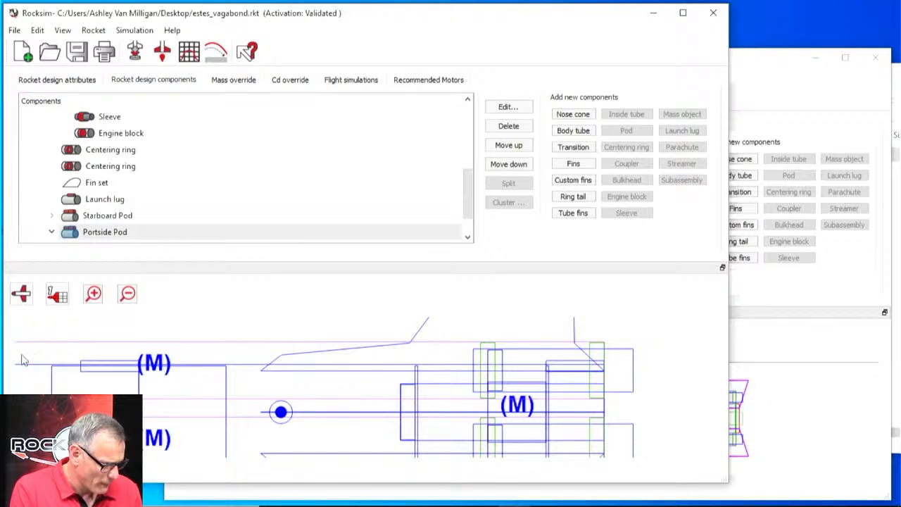
{"action": "scroll", "coordinate": [366, 387], "scroll_direction": "up", "scroll_amount": 3}
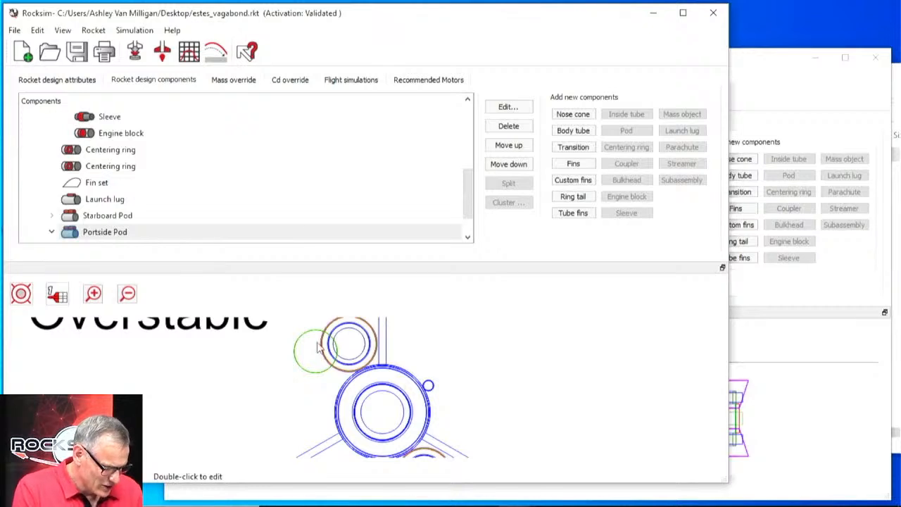
Show the rocket from the side and examine the pod's engine mount and centering rings near the fin's trailing edge.
{"action": "left_click", "coordinate": [22, 292]}
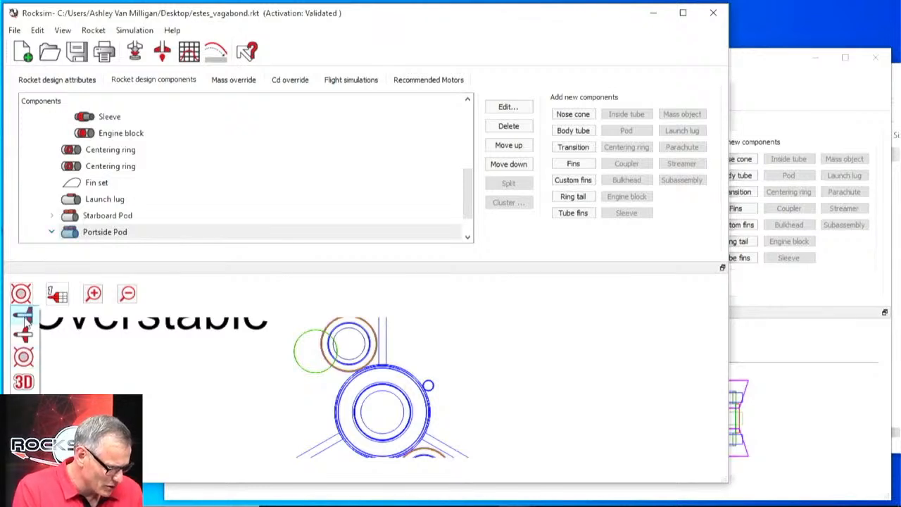
{"action": "left_click", "coordinate": [23, 316]}
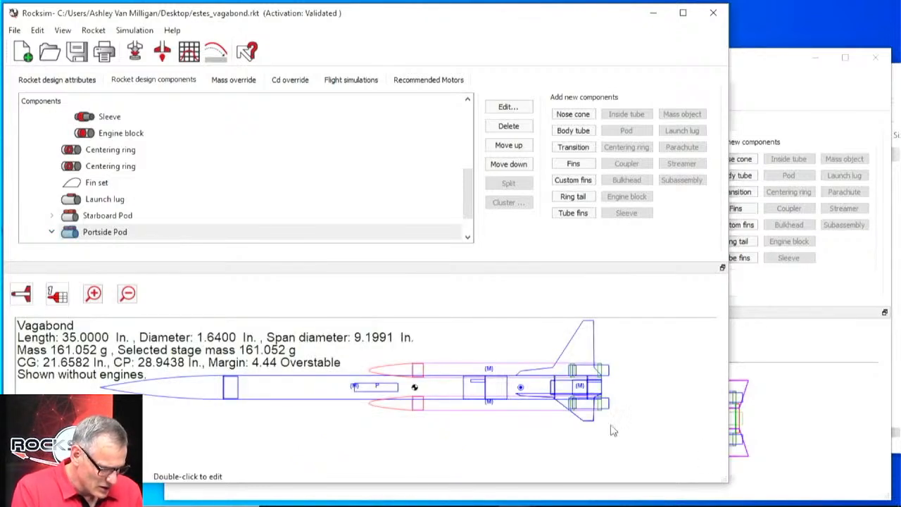
{"action": "scroll", "coordinate": [577, 376], "scroll_direction": "up", "scroll_amount": 2}
{"action": "scroll", "coordinate": [577, 376], "scroll_direction": "up", "scroll_amount": 1}
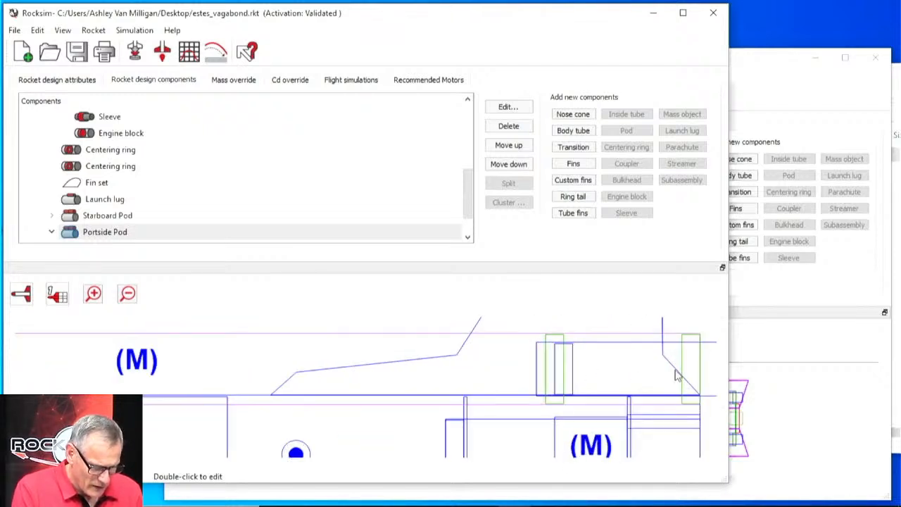
{"action": "scroll", "coordinate": [707, 379], "scroll_direction": "up", "scroll_amount": 1}
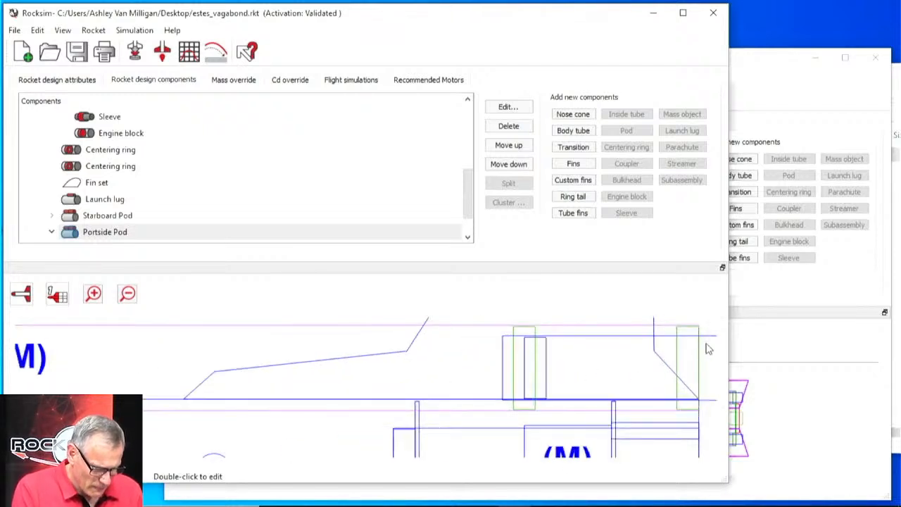
{"action": "left_click_drag", "start_coordinate": [615, 389], "coordinate": [408, 392]}
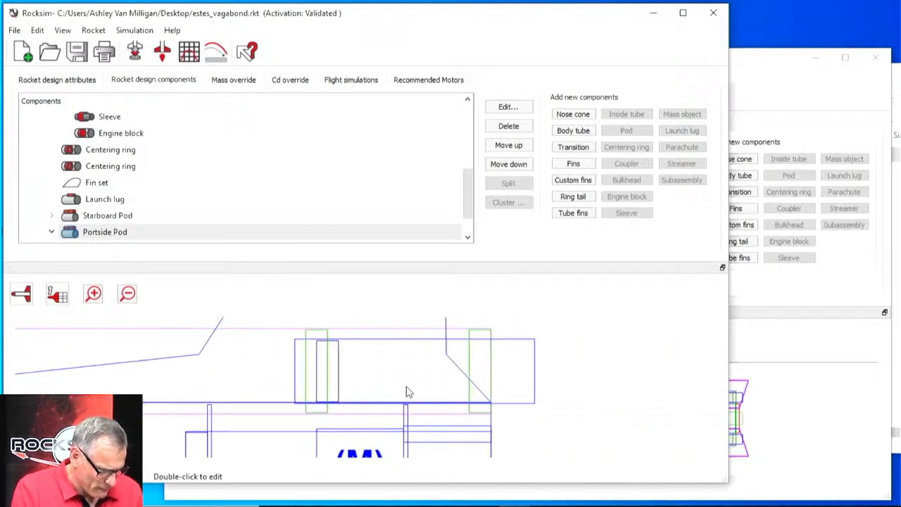
{"action": "double_click", "coordinate": [331, 340]}
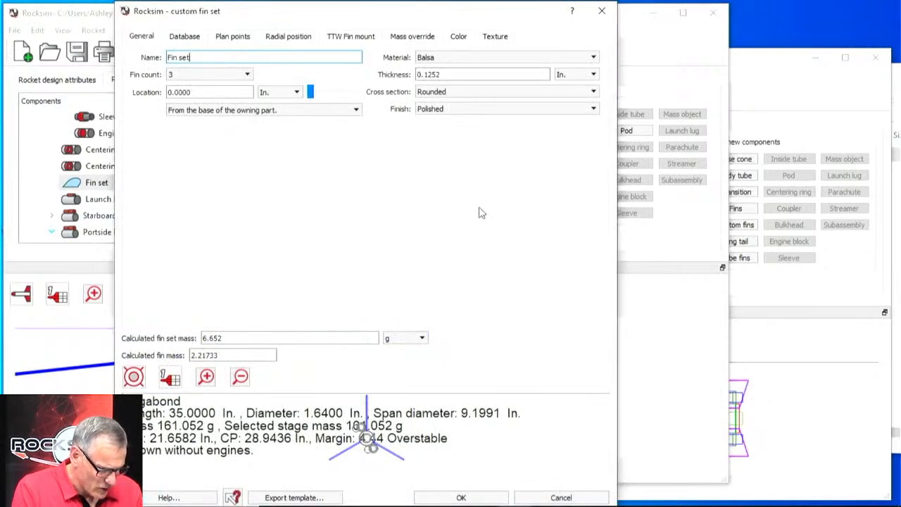
{"action": "mouse_move", "coordinate": [519, 494]}
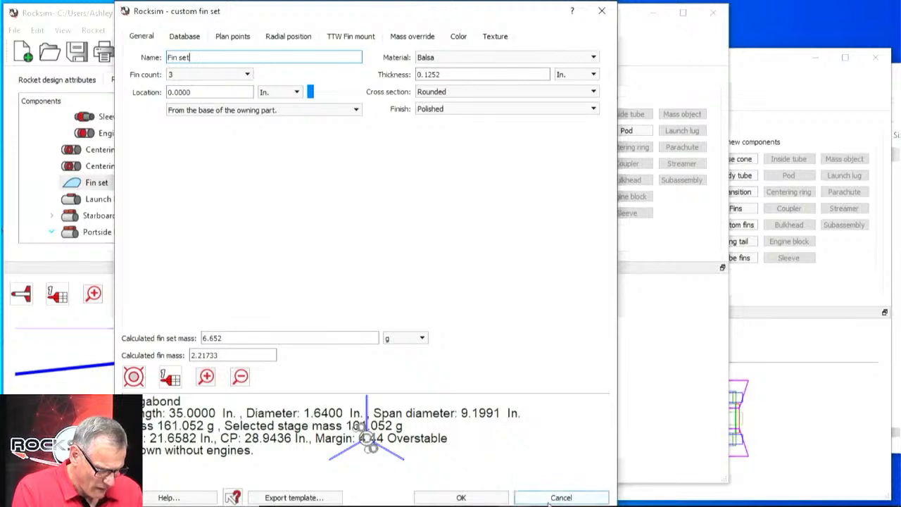
{"action": "left_click", "coordinate": [546, 499]}
{"action": "left_click", "coordinate": [547, 498]}
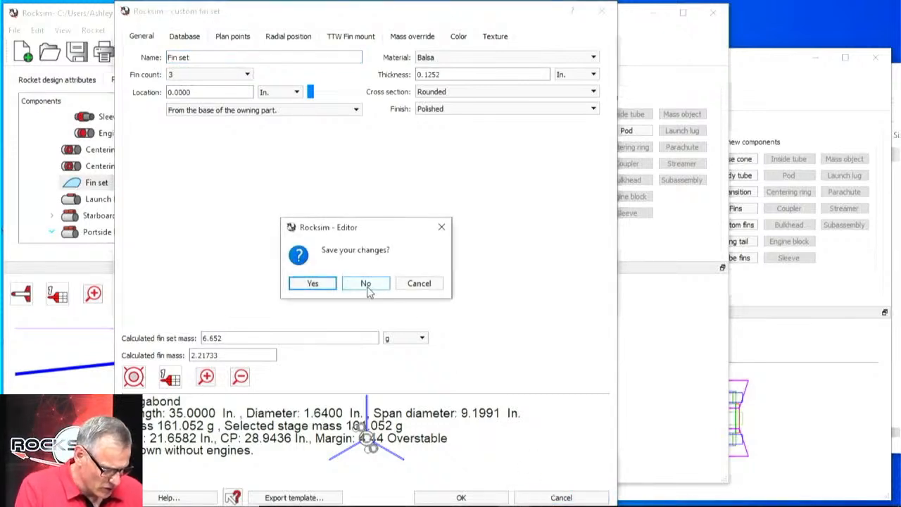
{"action": "left_click", "coordinate": [366, 283]}
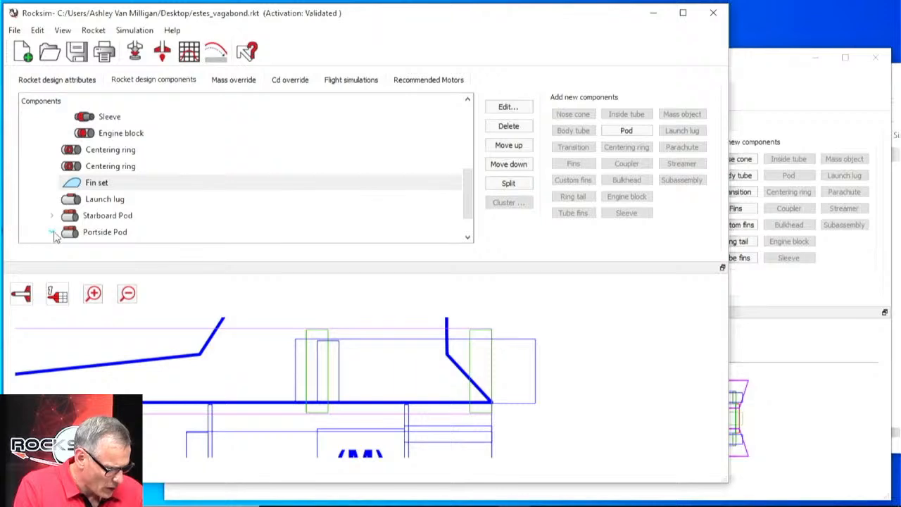
Inspect the Engine Mount Body tube and its Engine block inside the Portside Pod to check for the part drawn off-centre.
{"action": "left_click", "coordinate": [53, 233]}
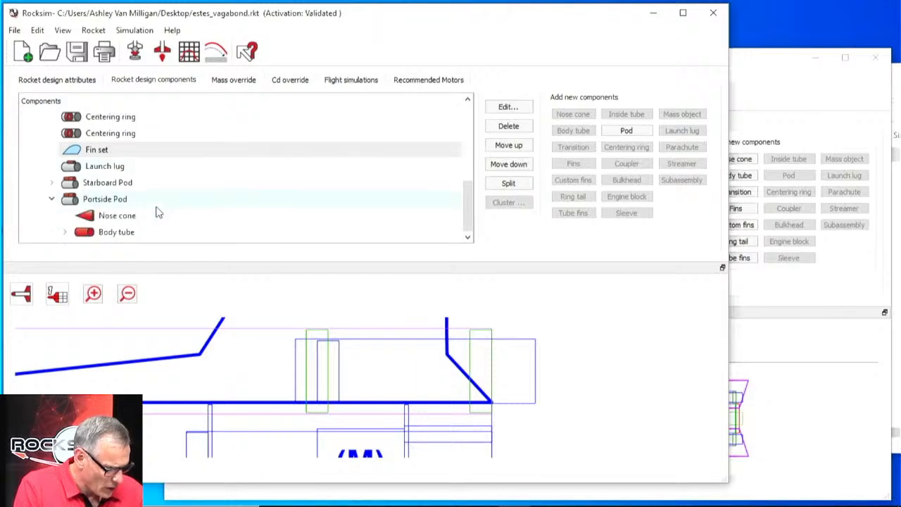
{"action": "left_click", "coordinate": [64, 232]}
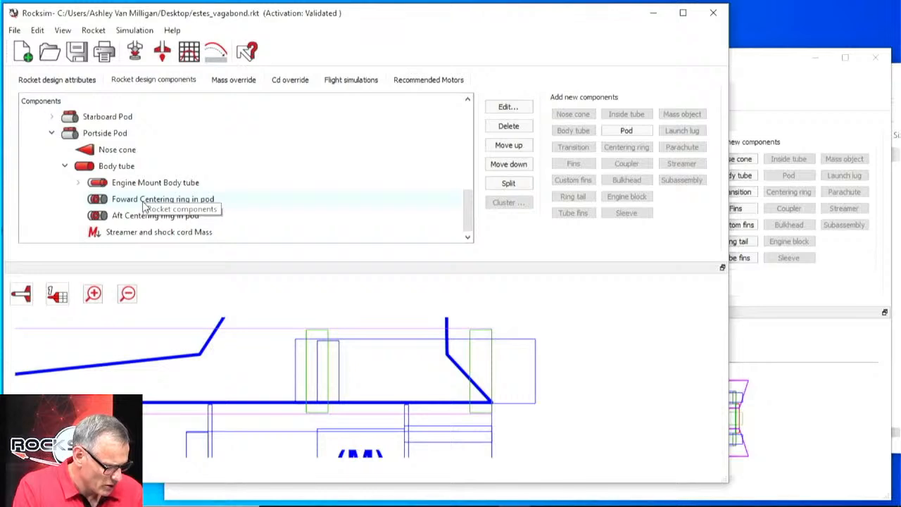
{"action": "left_click", "coordinate": [144, 205]}
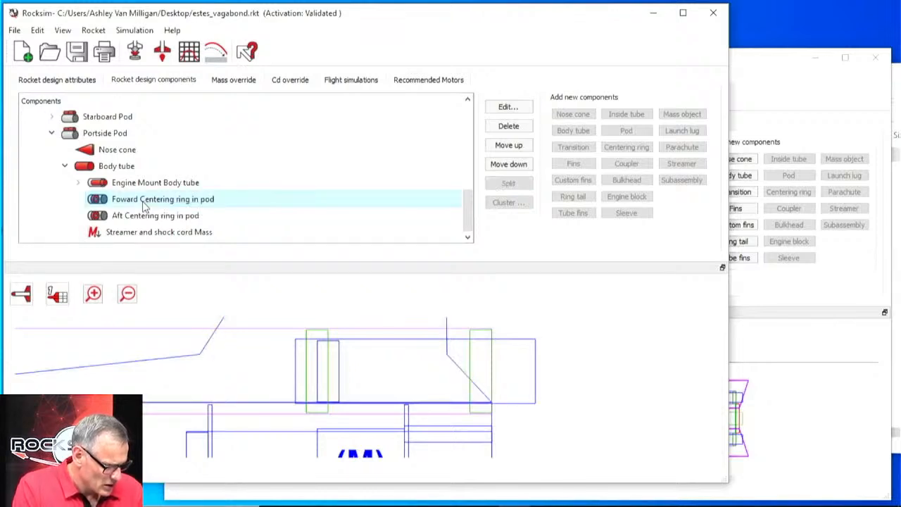
{"action": "left_click", "coordinate": [151, 182]}
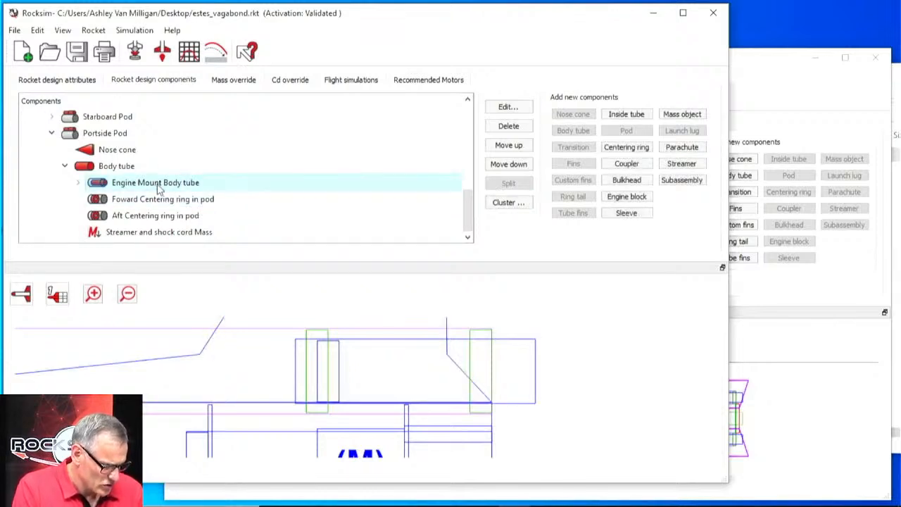
{"action": "double_click", "coordinate": [155, 184]}
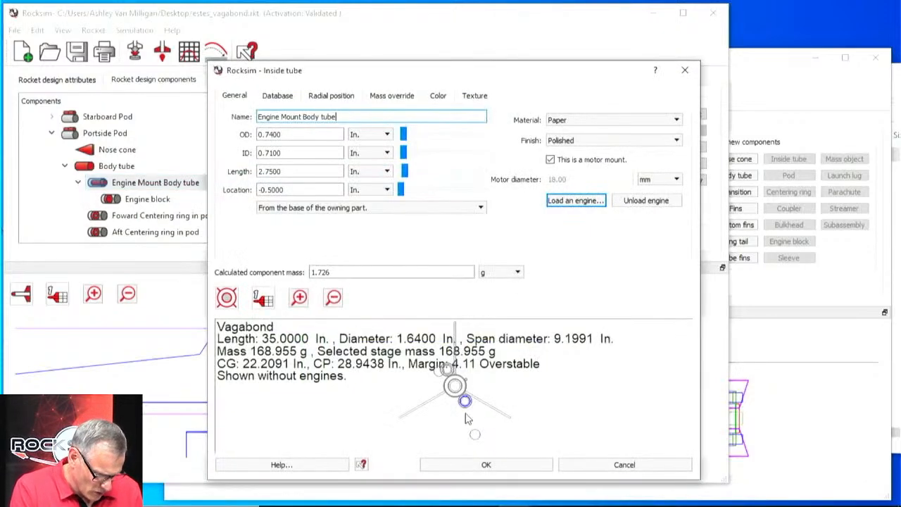
{"action": "left_click", "coordinate": [486, 464]}
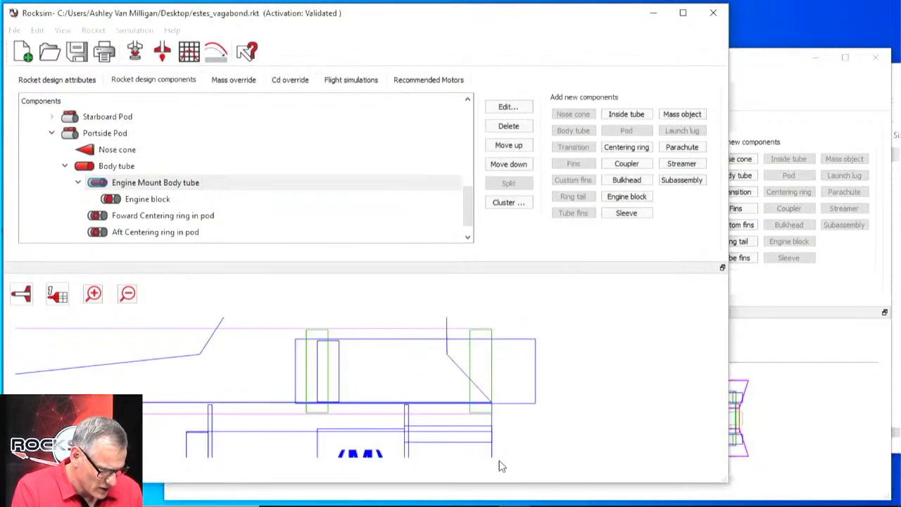
{"action": "double_click", "coordinate": [113, 199]}
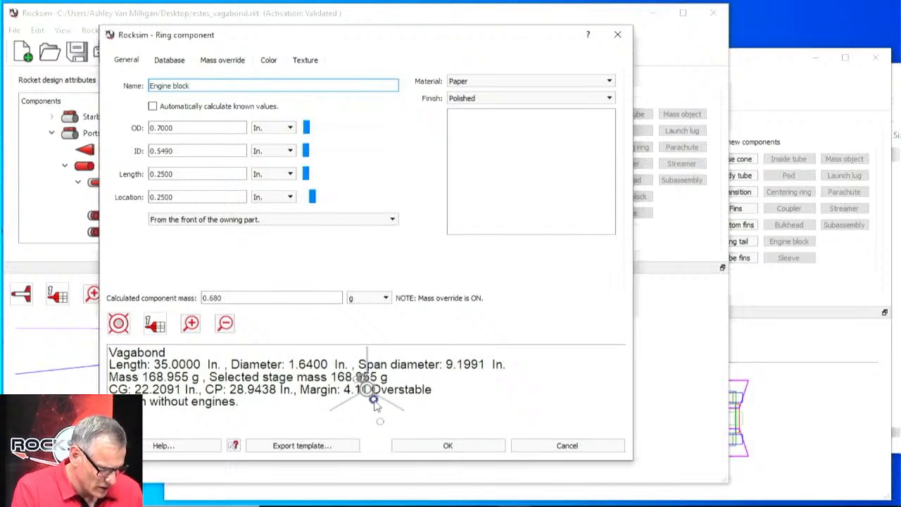
{"action": "left_click", "coordinate": [561, 446]}
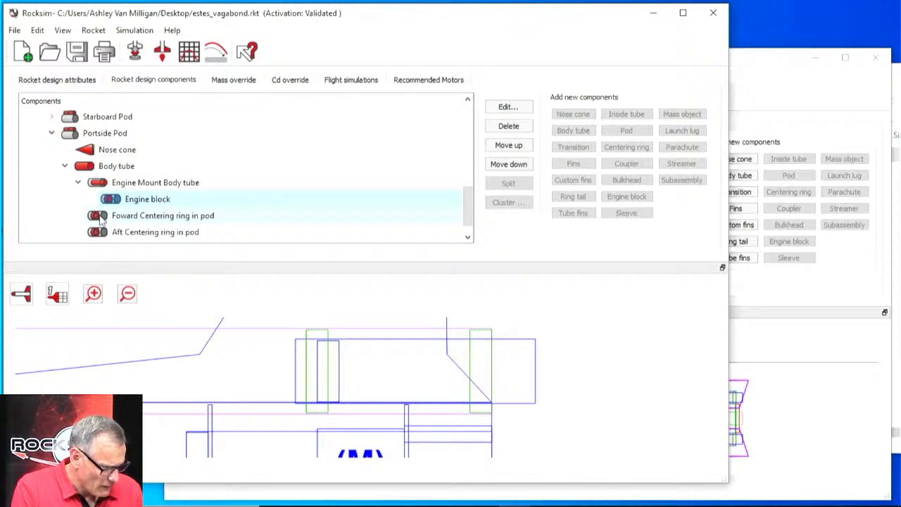
Try moving the Portside Pod's forward centering ring to a location of 9.3750 in. and discard the change.
{"action": "left_click", "coordinate": [101, 221]}
{"action": "double_click", "coordinate": [100, 220]}
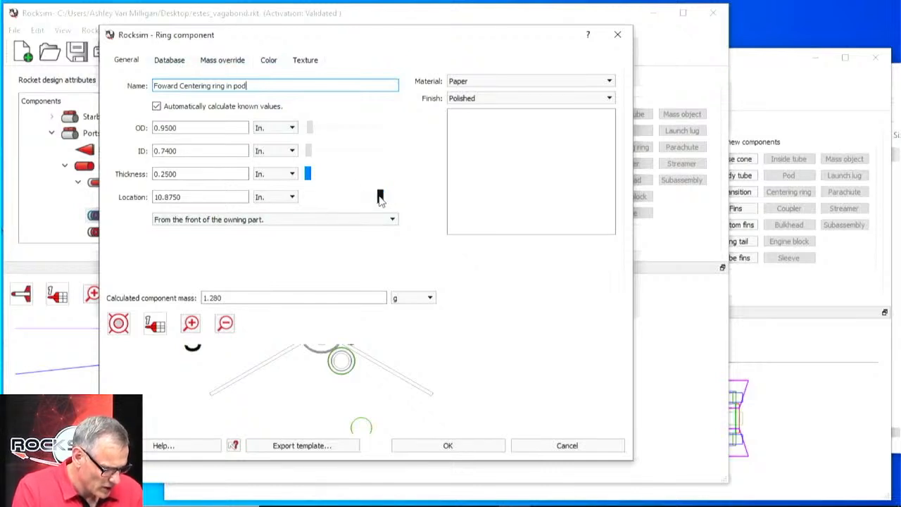
{"action": "left_click_drag", "start_coordinate": [379, 199], "coordinate": [364, 203]}
{"action": "left_click_drag", "start_coordinate": [360, 196], "coordinate": [369, 196]}
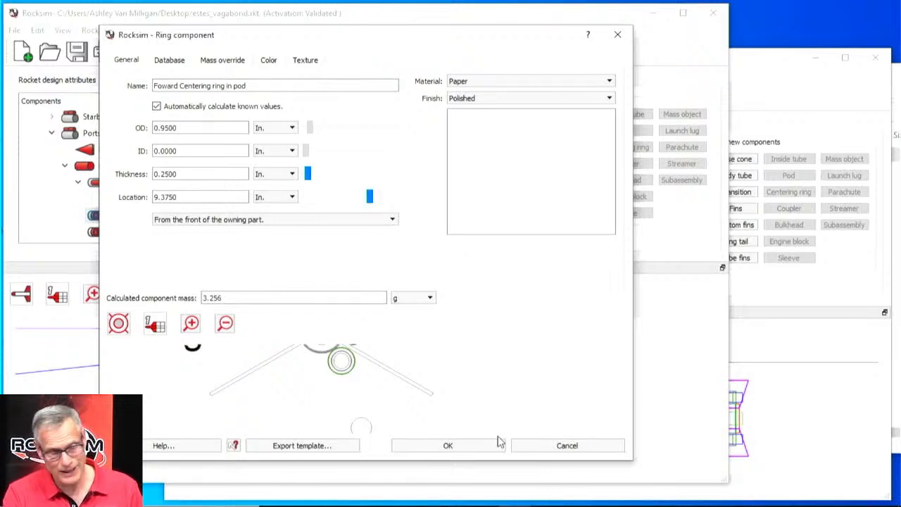
{"action": "left_click", "coordinate": [542, 452]}
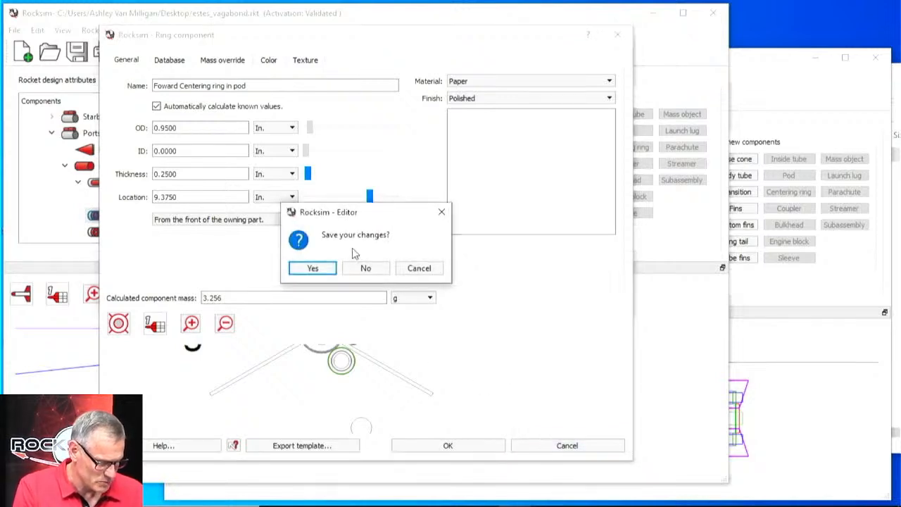
{"action": "left_click", "coordinate": [363, 268]}
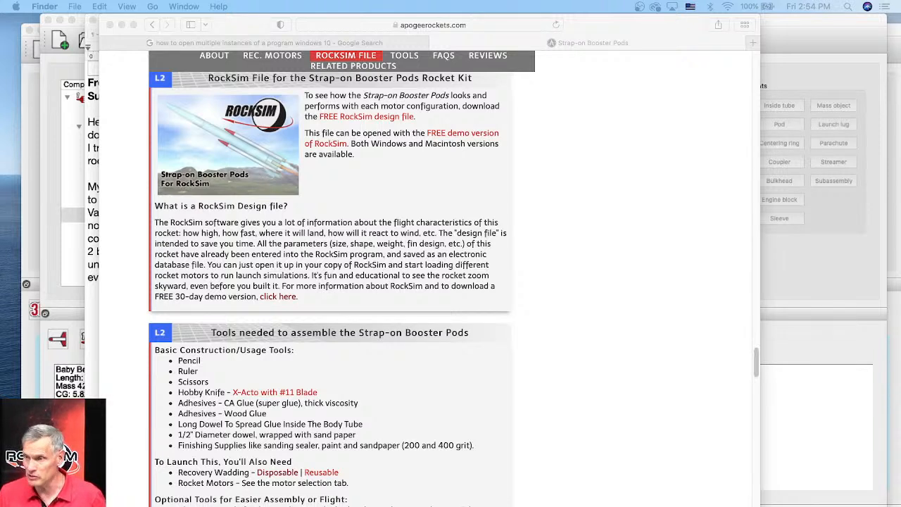
{"action": "left_click_drag", "start_coordinate": [764, 358], "coordinate": [468, 383]}
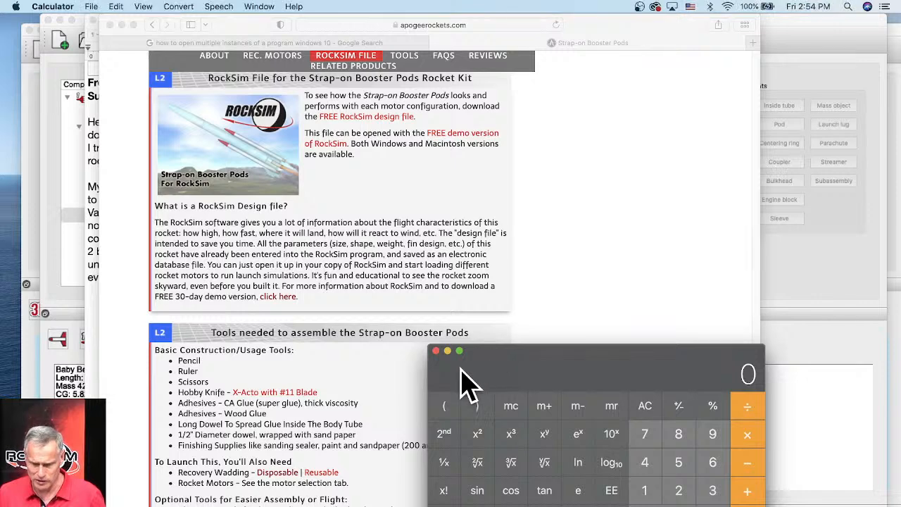
{"action": "left_click", "coordinate": [436, 350]}
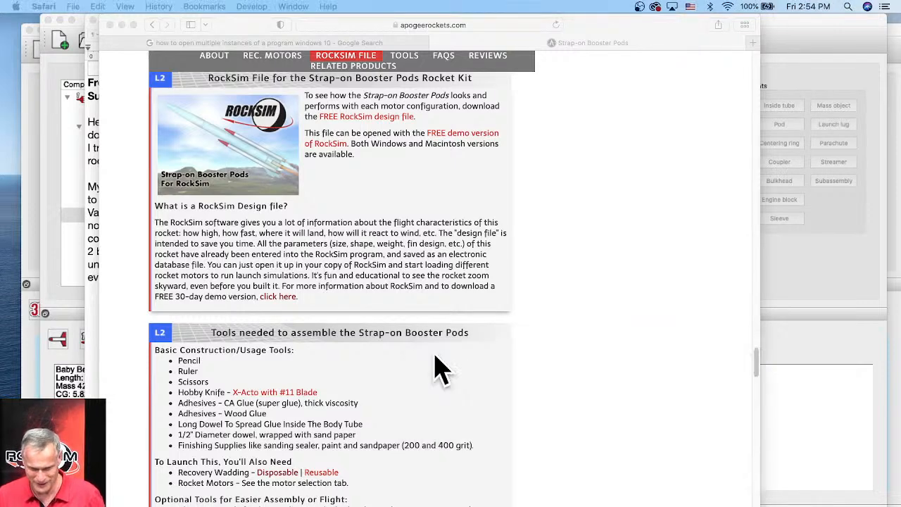
{"action": "left_click", "coordinate": [786, 361]}
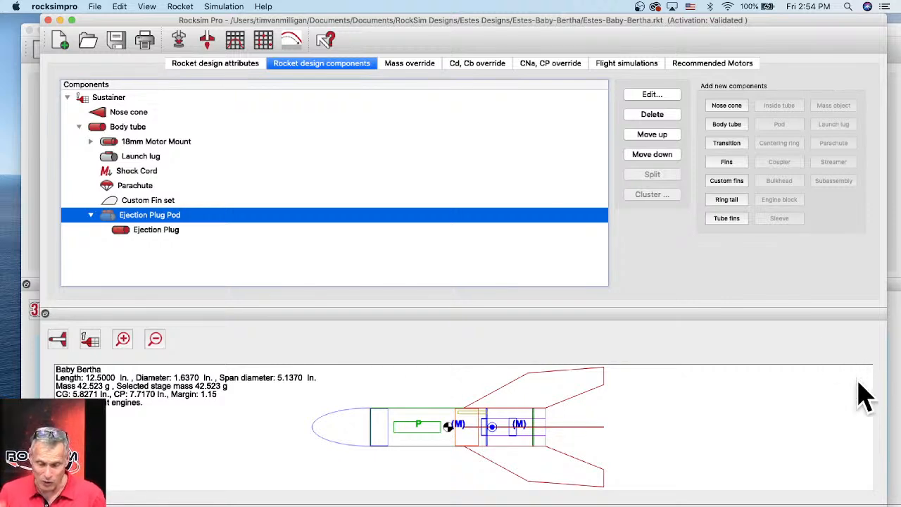
Switch to Safari and open the RockSim Version History page on the Apogee Components website.
{"action": "key", "text": "super+Tab"}
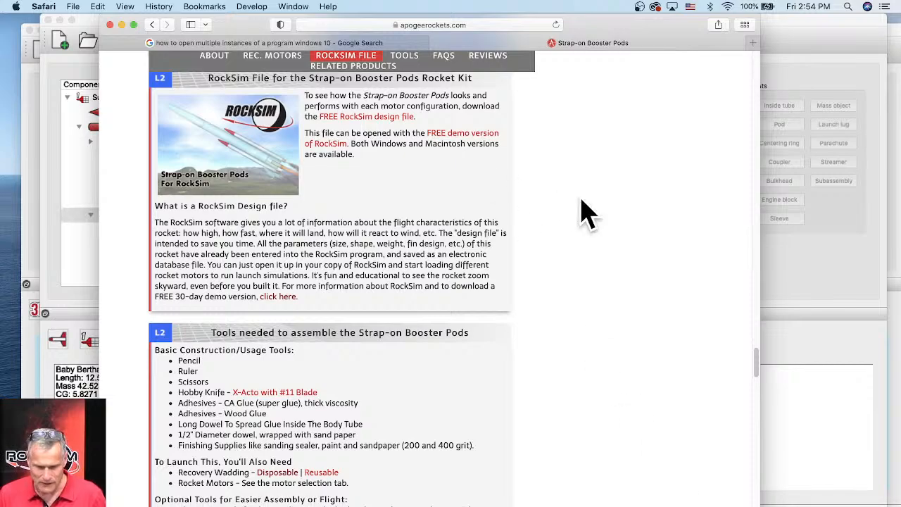
{"action": "scroll", "coordinate": [527, 207], "scroll_direction": "down", "scroll_amount": 10}
{"action": "scroll", "coordinate": [405, 193], "scroll_direction": "up", "scroll_amount": 15}
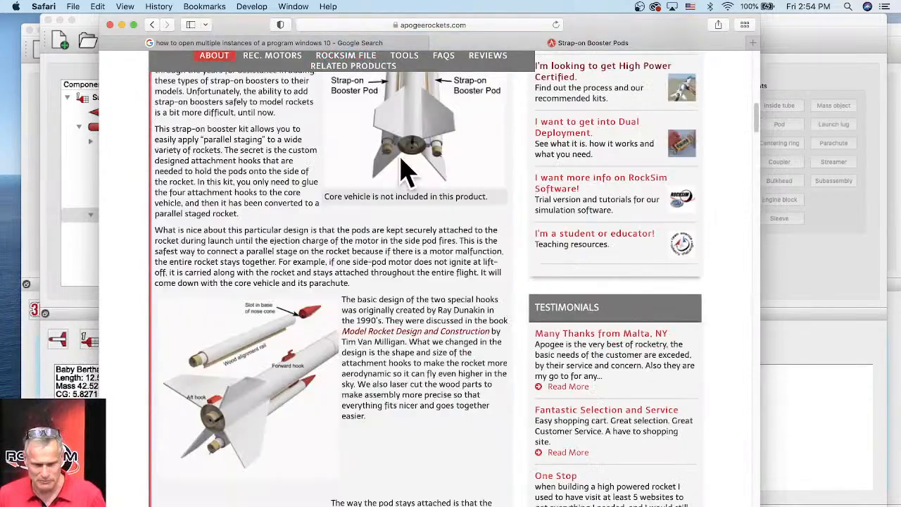
{"action": "left_click_drag", "start_coordinate": [759, 130], "coordinate": [758, 66]}
{"action": "mouse_move", "coordinate": [379, 174]}
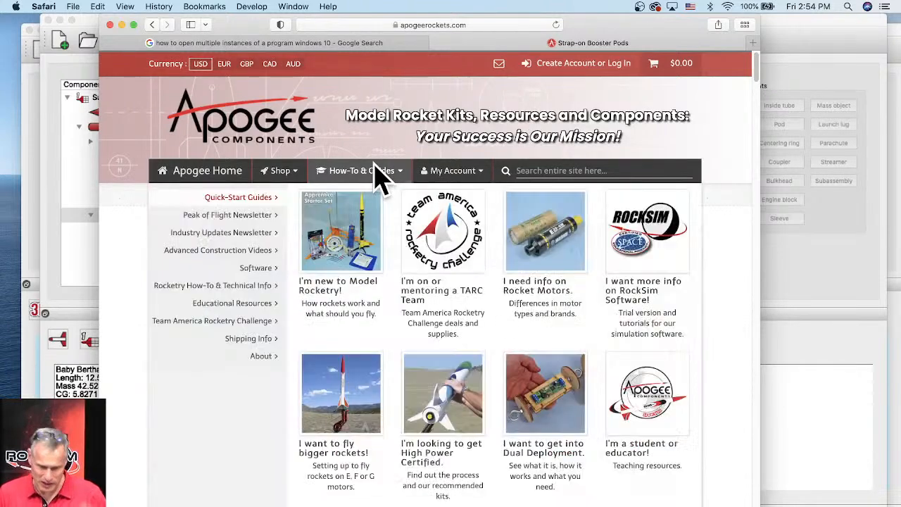
{"action": "mouse_move", "coordinate": [256, 271]}
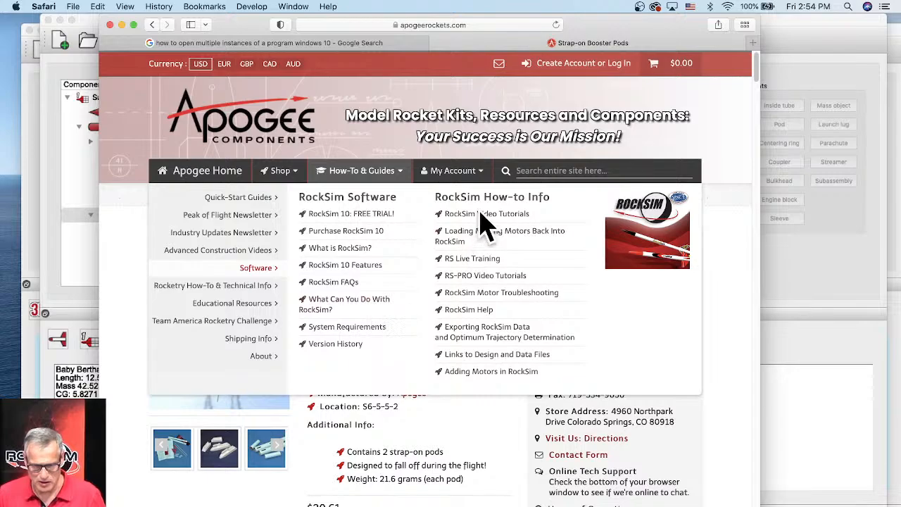
{"action": "left_click", "coordinate": [335, 345]}
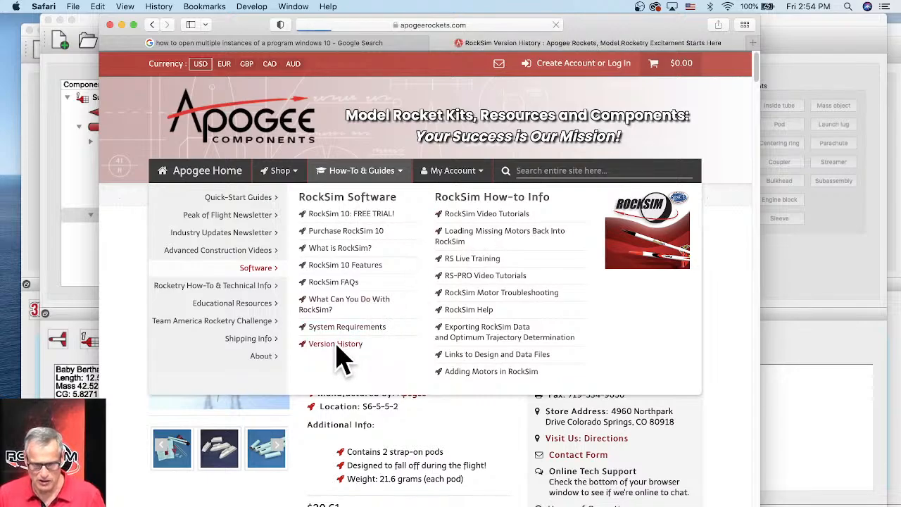
Review the RockSim version 10.4 changes, highlighting the section heading and the full list of bug fixes.
{"action": "scroll", "coordinate": [255, 340], "scroll_direction": "down", "scroll_amount": 15}
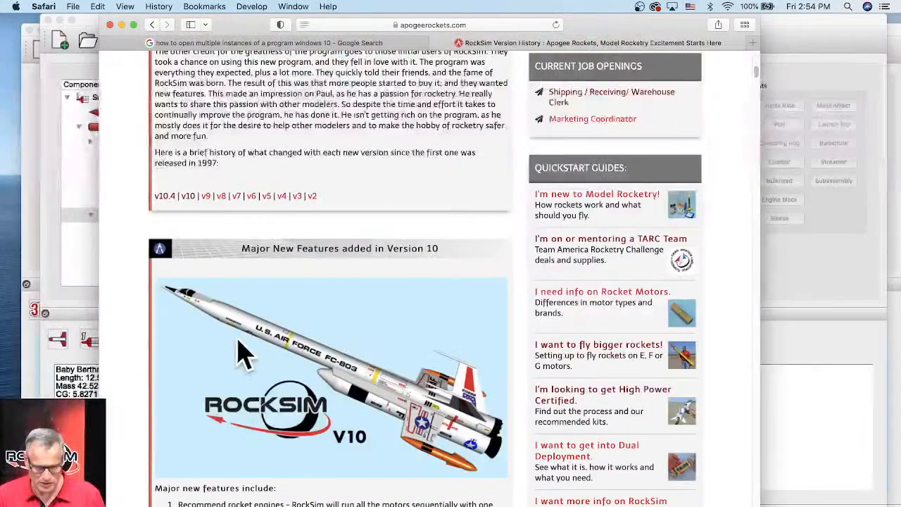
{"action": "scroll", "coordinate": [189, 288], "scroll_direction": "down", "scroll_amount": 10}
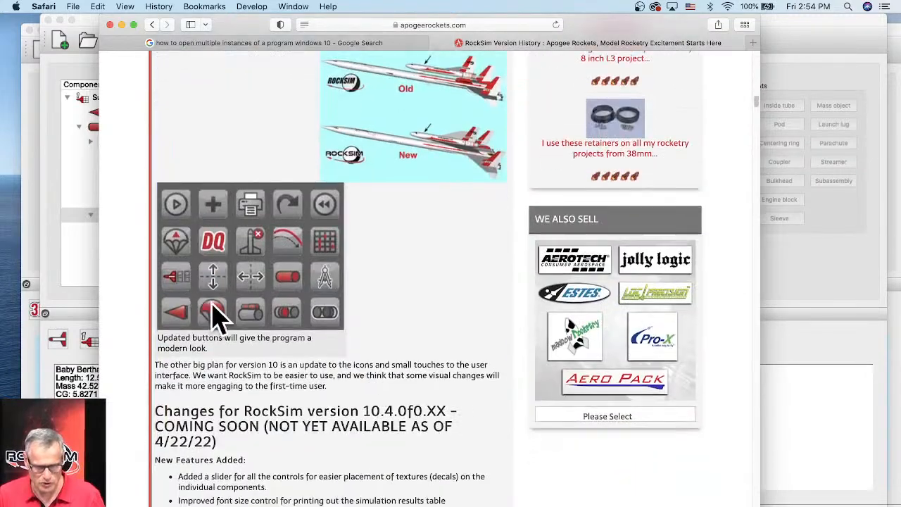
{"action": "triple_click", "coordinate": [158, 394]}
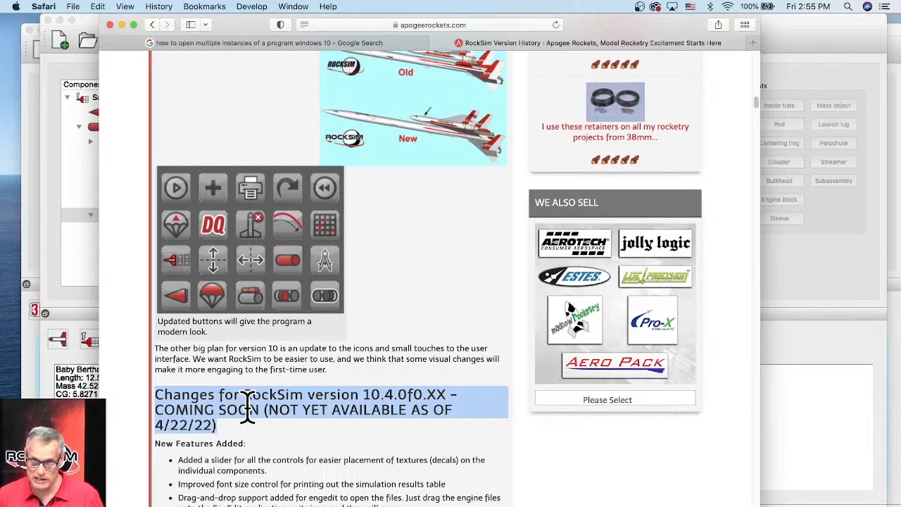
{"action": "scroll", "coordinate": [437, 296], "scroll_direction": "down", "scroll_amount": 10}
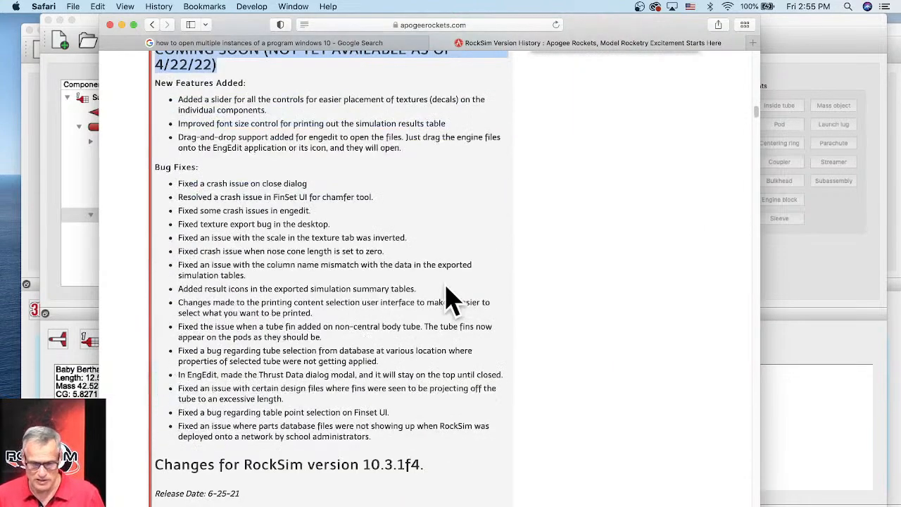
{"action": "scroll", "coordinate": [448, 301], "scroll_direction": "down", "scroll_amount": 1}
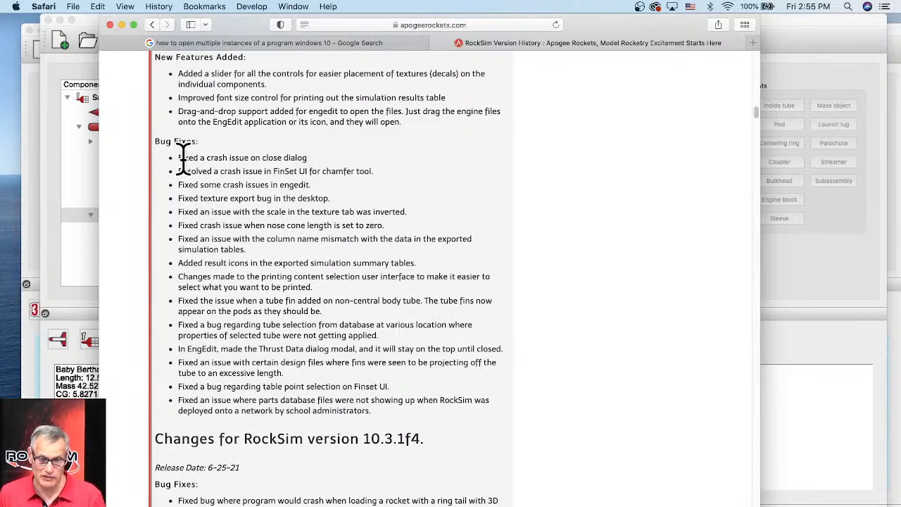
{"action": "left_click_drag", "start_coordinate": [180, 158], "coordinate": [385, 411]}
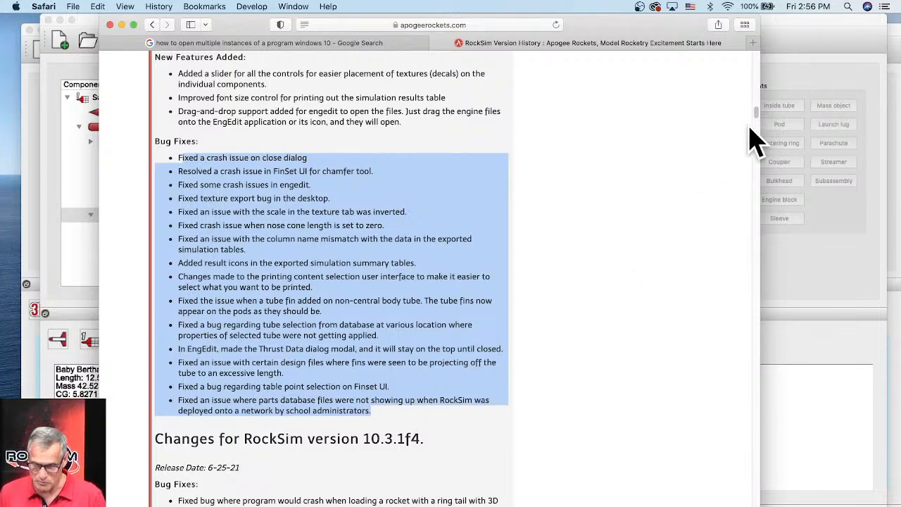
Search the Apogee site for "mega lander" and open the Star Lift Mega Lander product page.
{"action": "left_click_drag", "start_coordinate": [756, 127], "coordinate": [528, 119]}
{"action": "left_click", "coordinate": [536, 168]}
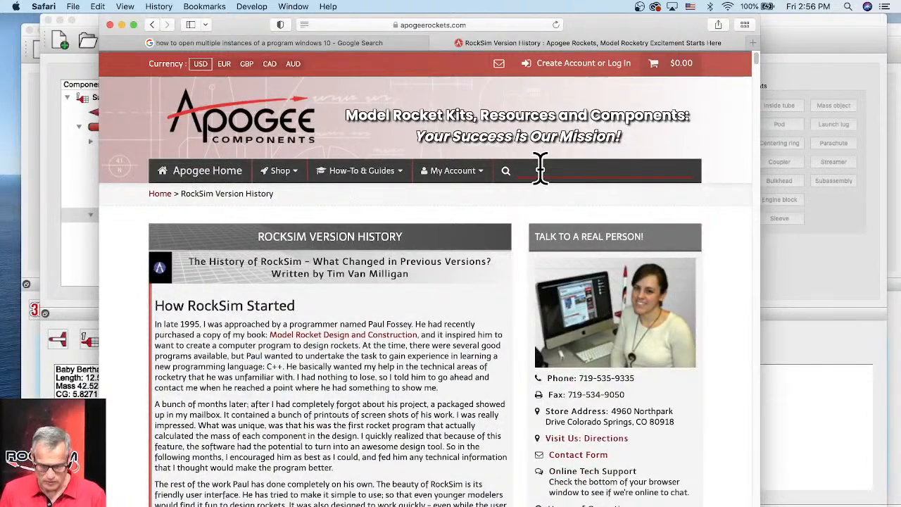
{"action": "type", "text": "mega lander"}
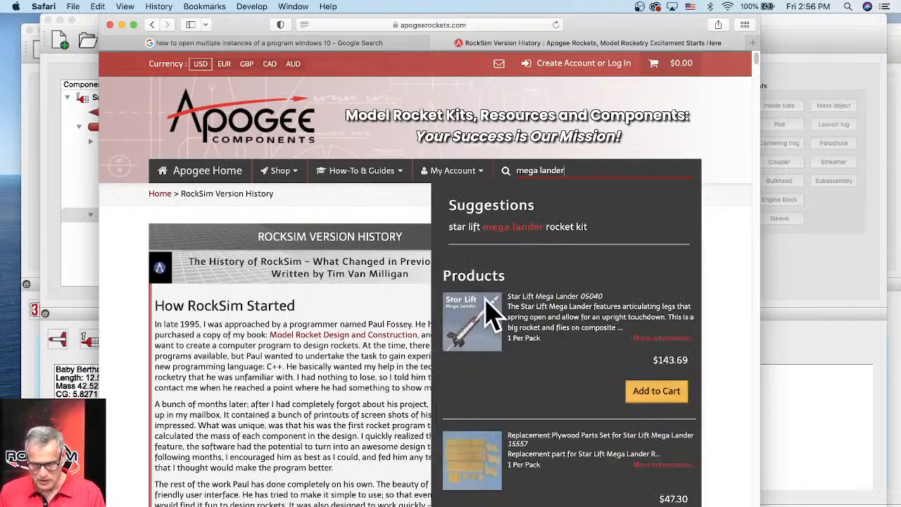
{"action": "left_click", "coordinate": [476, 325]}
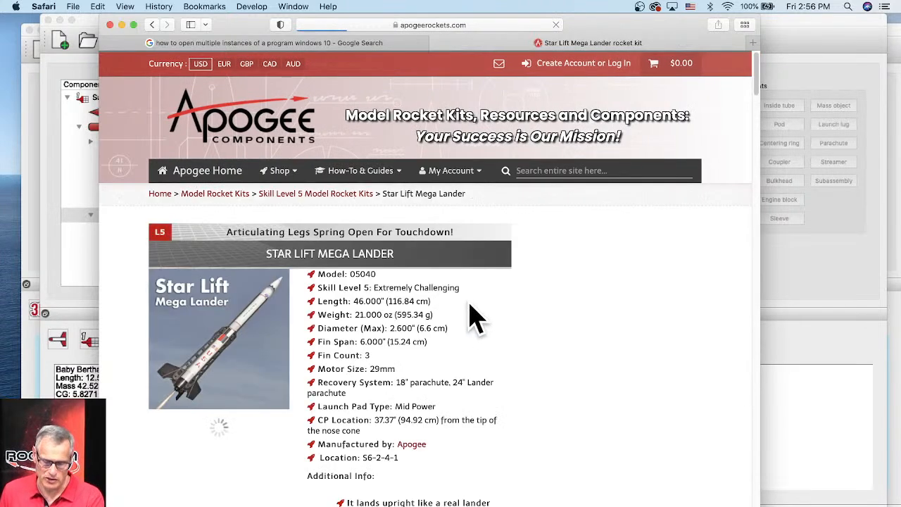
Look through the enlarged Star Lift Mega Lander photos up to the two-parachute descent and close the gallery.
{"action": "scroll", "coordinate": [450, 308], "scroll_direction": "down", "scroll_amount": 3}
{"action": "scroll", "coordinate": [451, 303], "scroll_direction": "down", "scroll_amount": 1}
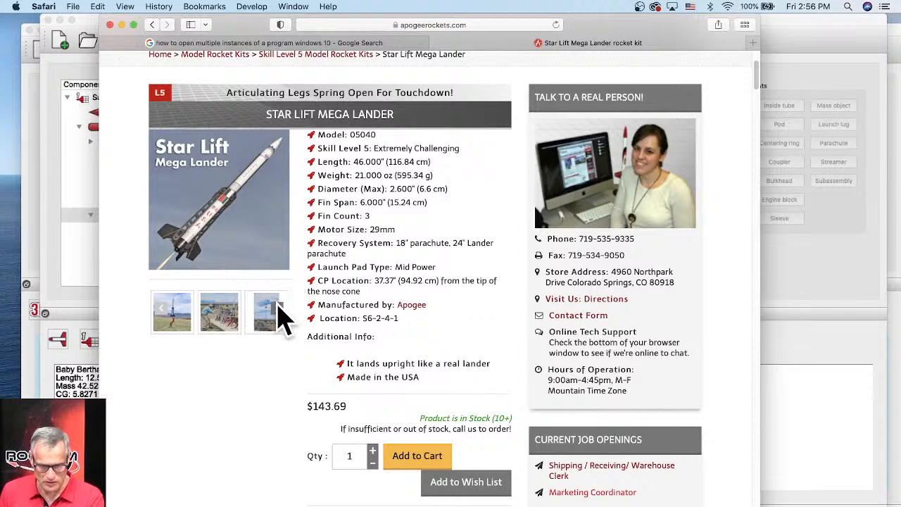
{"action": "left_click", "coordinate": [281, 314]}
{"action": "left_click", "coordinate": [272, 241]}
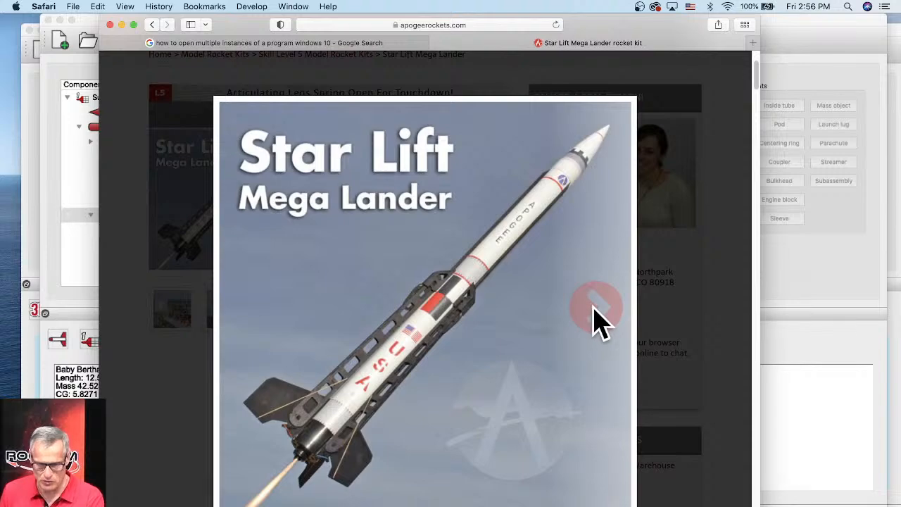
{"action": "left_click", "coordinate": [594, 321]}
{"action": "left_click", "coordinate": [595, 320]}
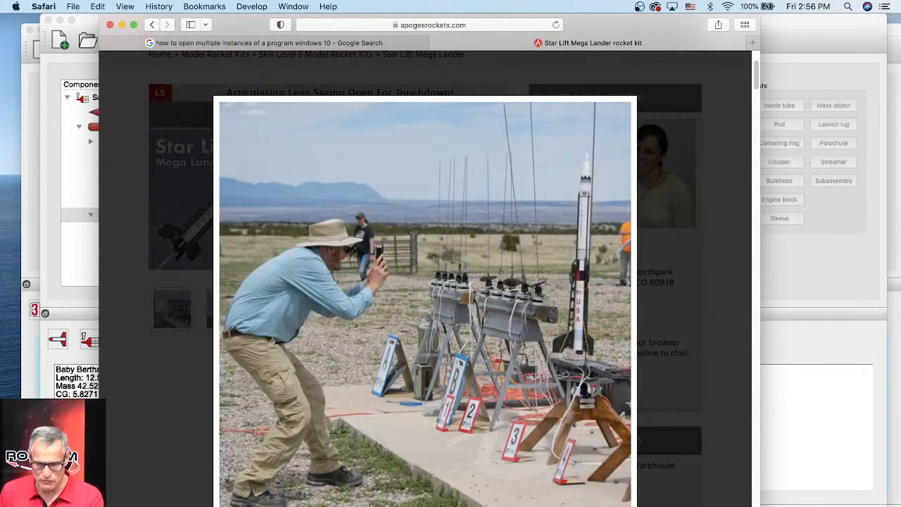
{"action": "left_click", "coordinate": [604, 309]}
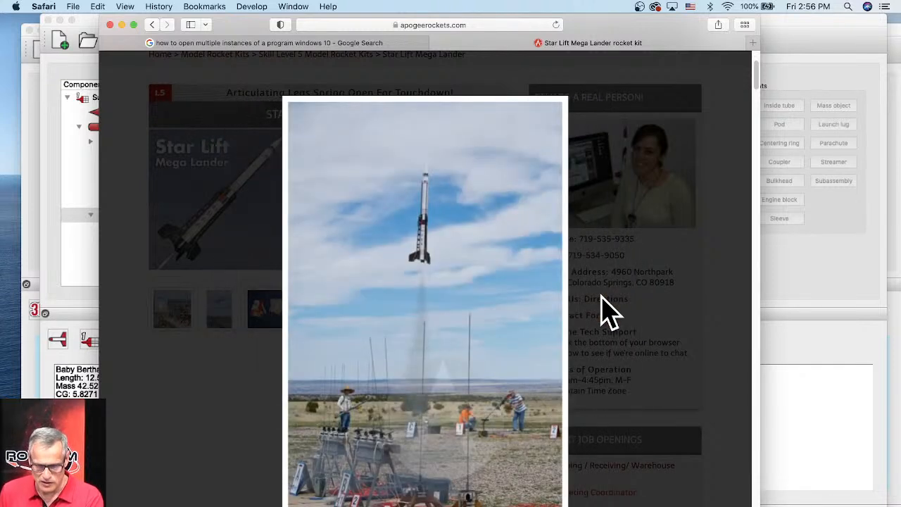
{"action": "left_click", "coordinate": [556, 315]}
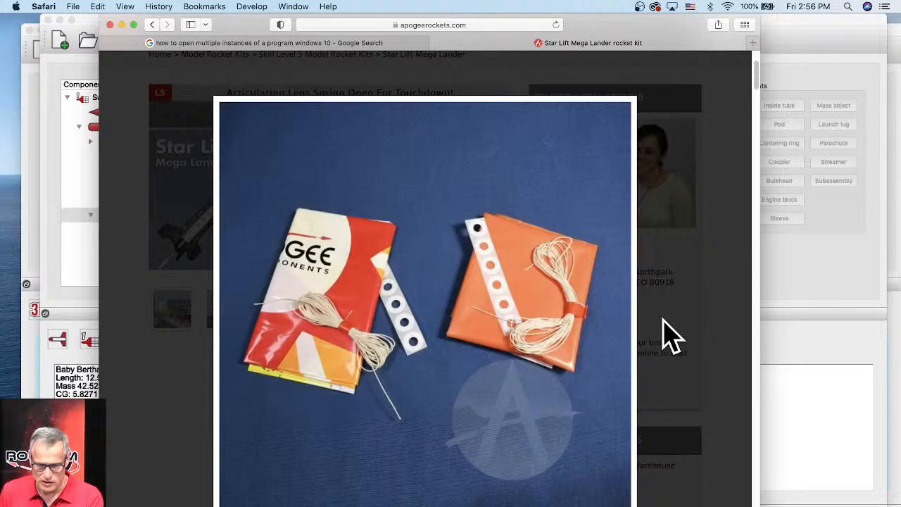
{"action": "left_click", "coordinate": [603, 320]}
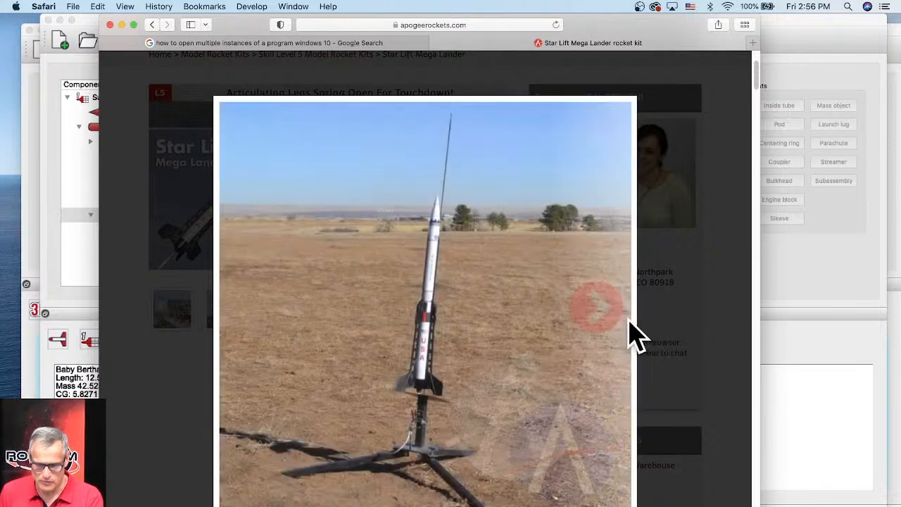
{"action": "left_click", "coordinate": [607, 316]}
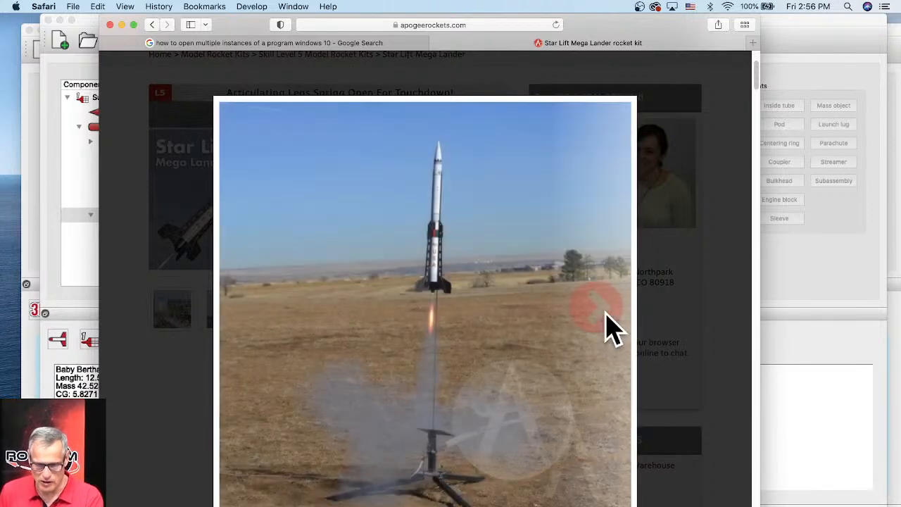
{"action": "left_click", "coordinate": [607, 317]}
{"action": "left_click", "coordinate": [607, 319]}
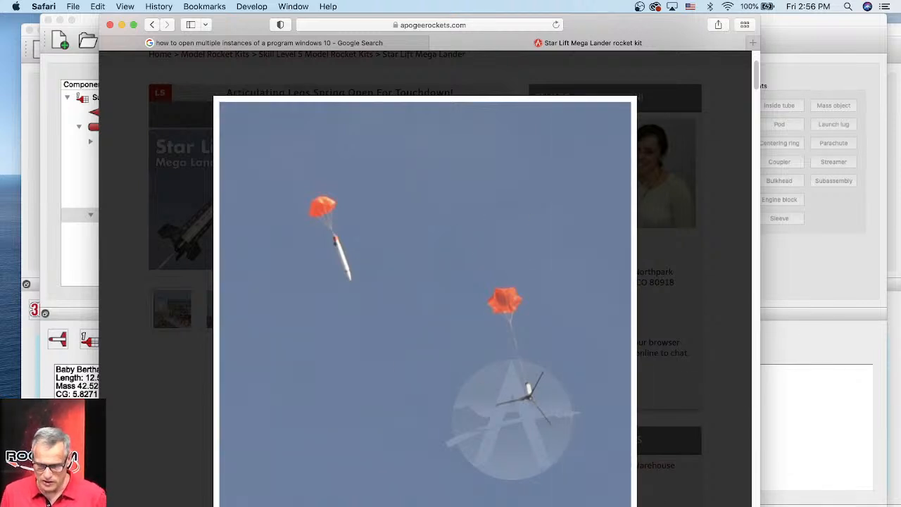
{"action": "key", "text": "Escape"}
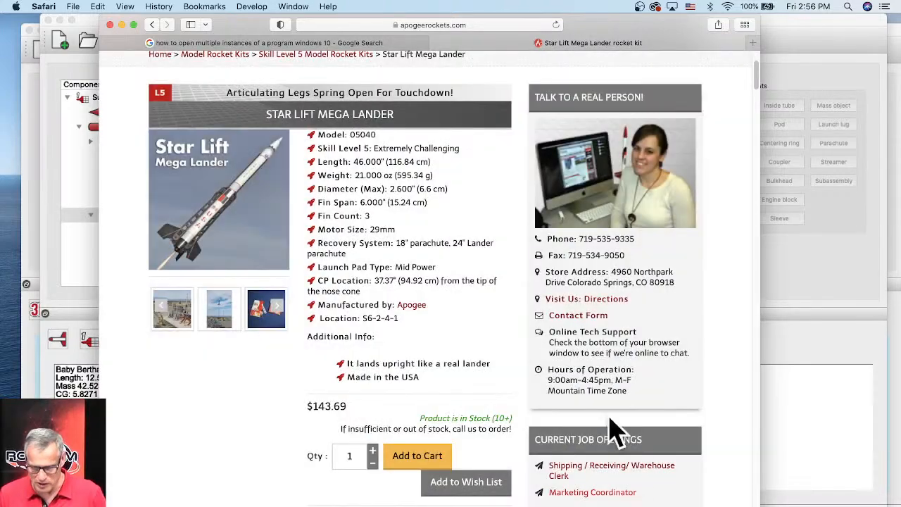
Open the RS Live Training page from the site's RockSim software how-to information.
{"action": "scroll", "coordinate": [454, 320], "scroll_direction": "up", "scroll_amount": 3}
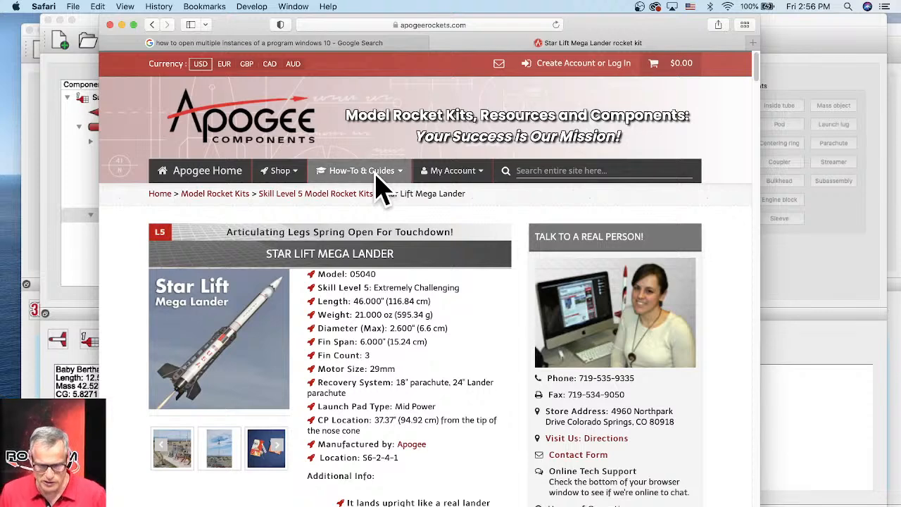
{"action": "mouse_move", "coordinate": [378, 177]}
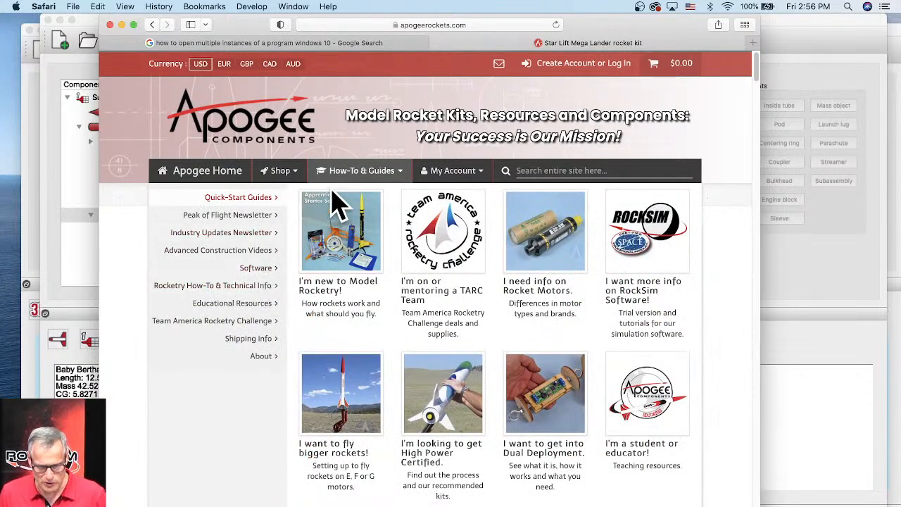
{"action": "mouse_move", "coordinate": [262, 278]}
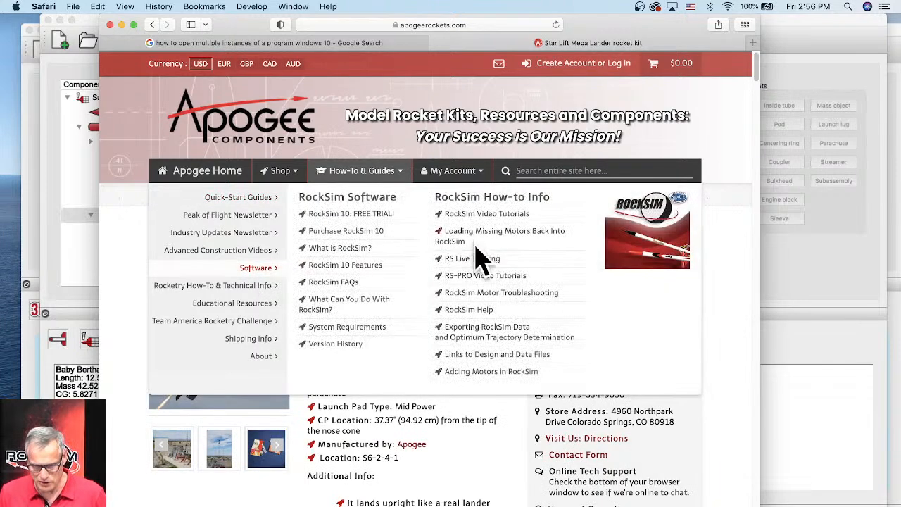
{"action": "left_click", "coordinate": [466, 261]}
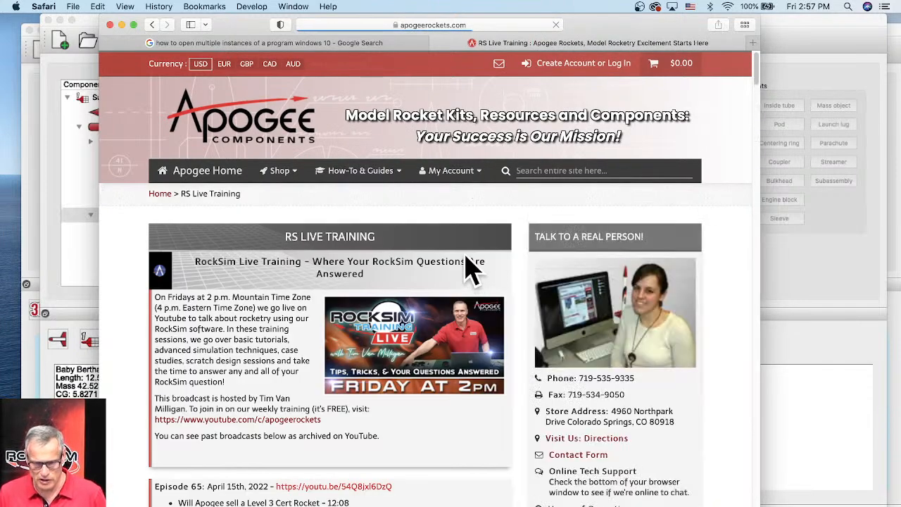
Search the episode list for "two parts" and highlight the Episode 43 topic on simulating a rocket that splits into two separate parts.
{"action": "scroll", "coordinate": [498, 208], "scroll_direction": "down", "scroll_amount": 2}
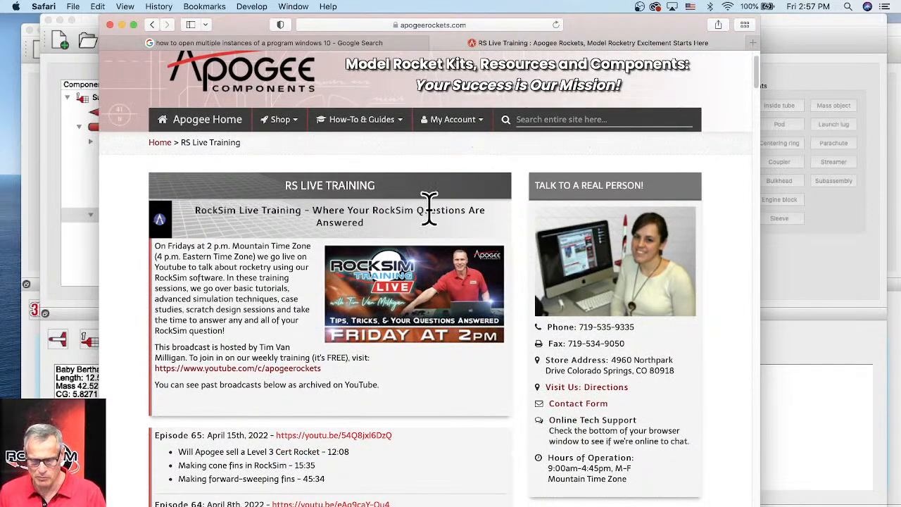
{"action": "scroll", "coordinate": [428, 211], "scroll_direction": "down", "scroll_amount": 5}
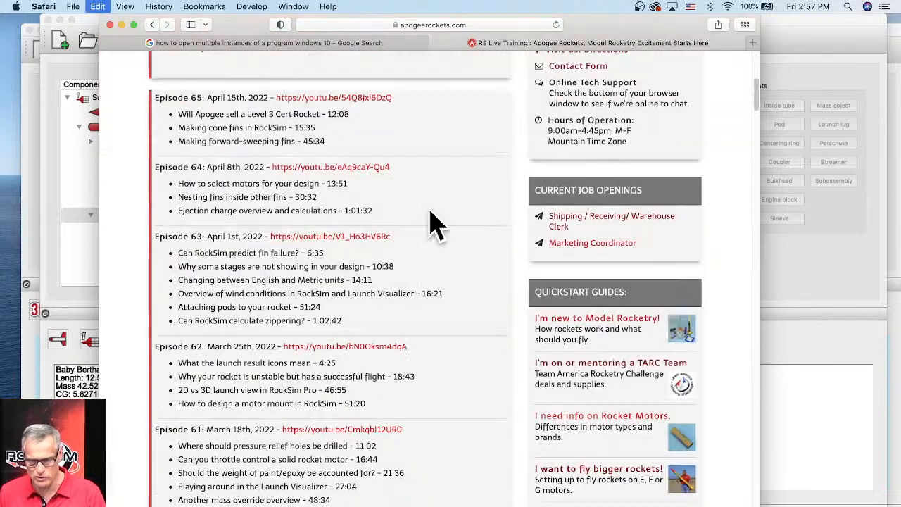
{"action": "key", "text": "super+f"}
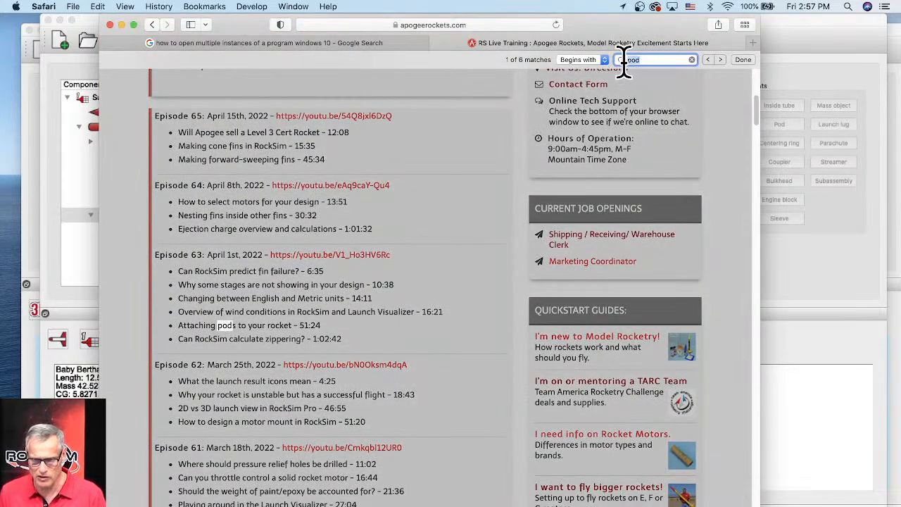
{"action": "type", "text": "t"}
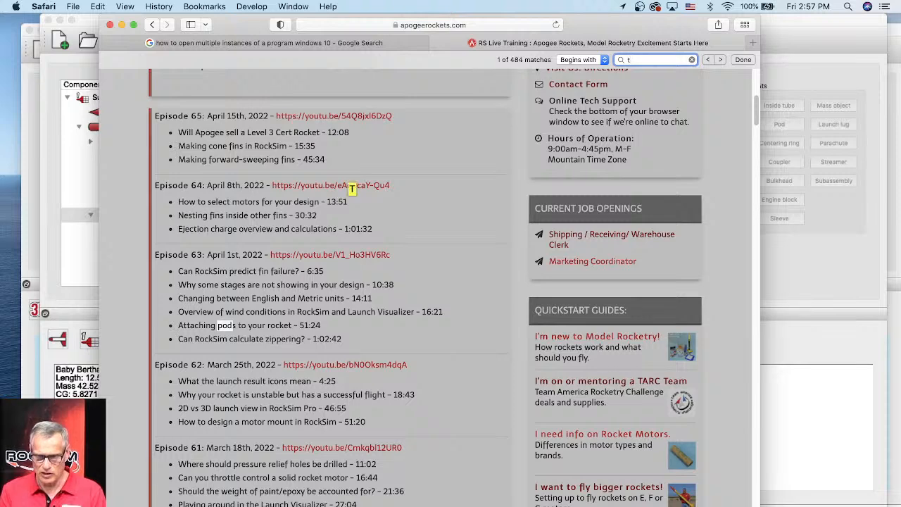
{"action": "type", "text": "wo parts"}
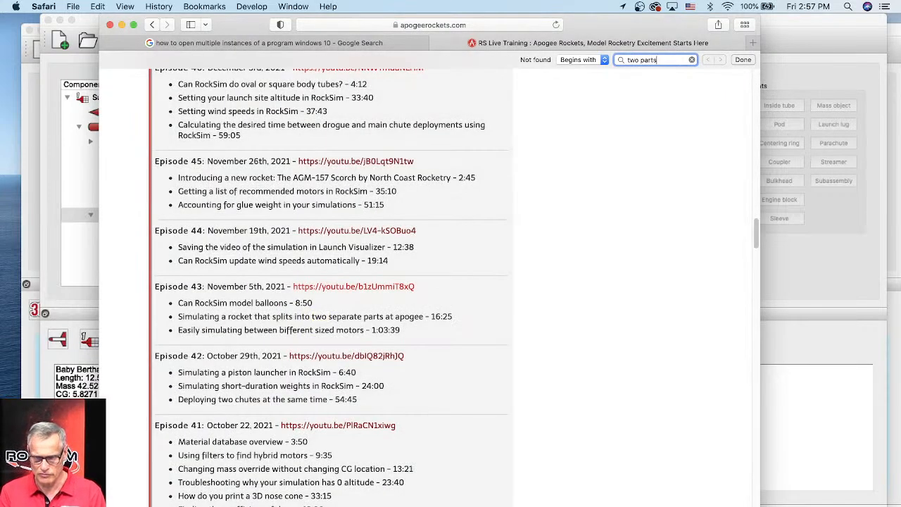
{"action": "key", "text": "BackSpace"}
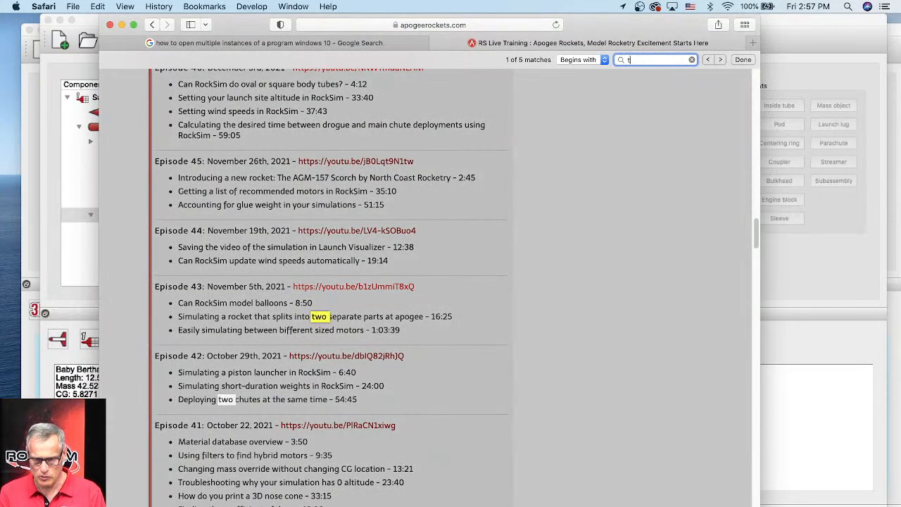
{"action": "left_click", "coordinate": [186, 310]}
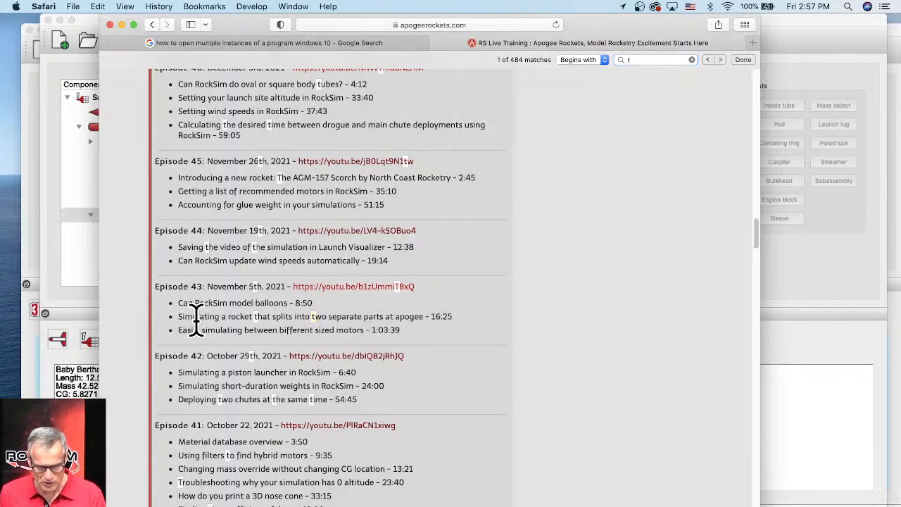
{"action": "left_click_drag", "start_coordinate": [180, 316], "coordinate": [464, 316]}
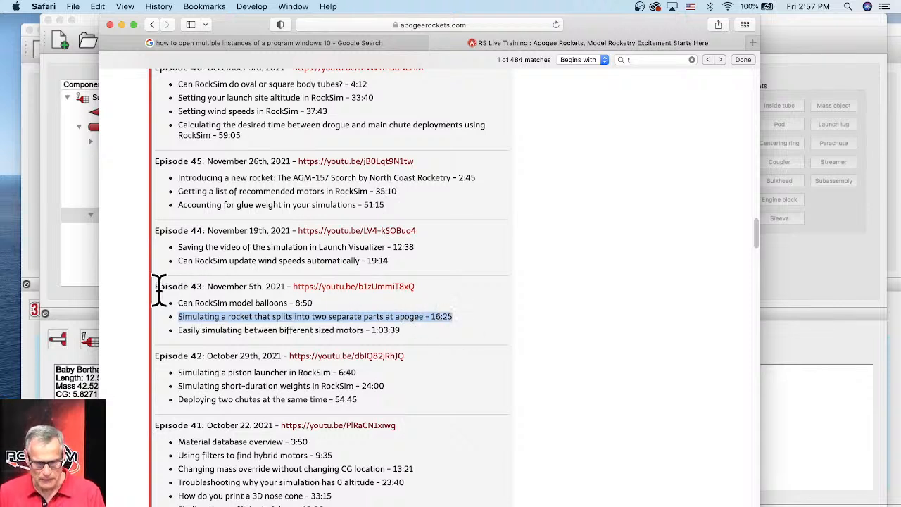
Highlight the Episode 43 heading and the 16:25 timestamp of its topic on a rocket splitting into two parts.
{"action": "left_click_drag", "start_coordinate": [156, 286], "coordinate": [184, 286]}
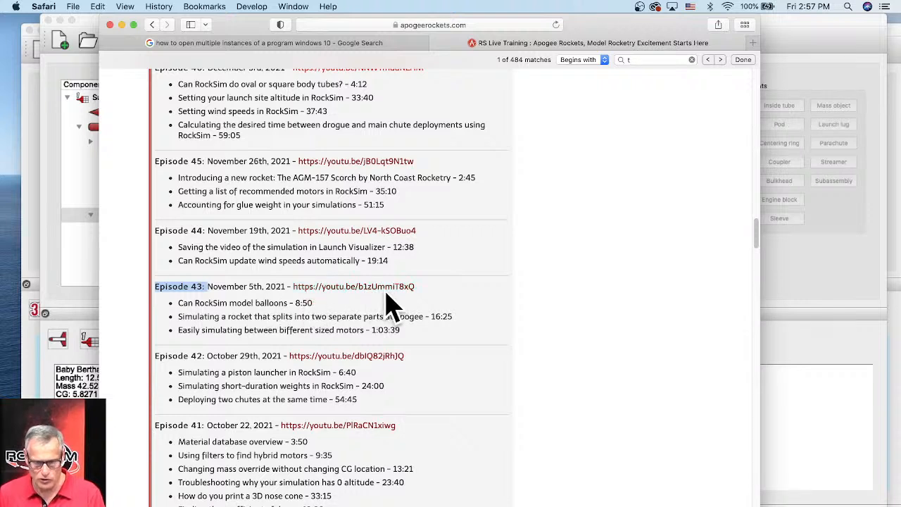
{"action": "left_click", "coordinate": [448, 316]}
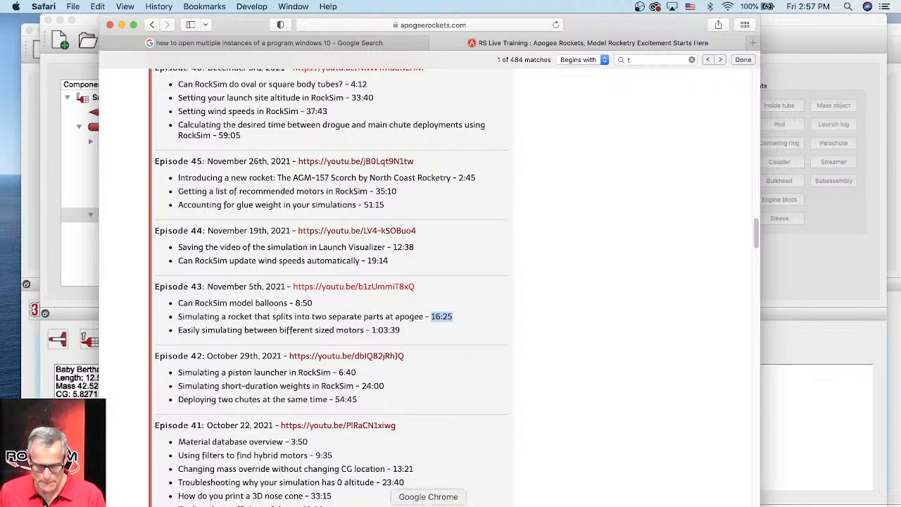
Switch to a new Chrome window, move it into view and open the RockSim website from the new tab's shortcuts.
{"action": "right_click", "coordinate": [428, 504]}
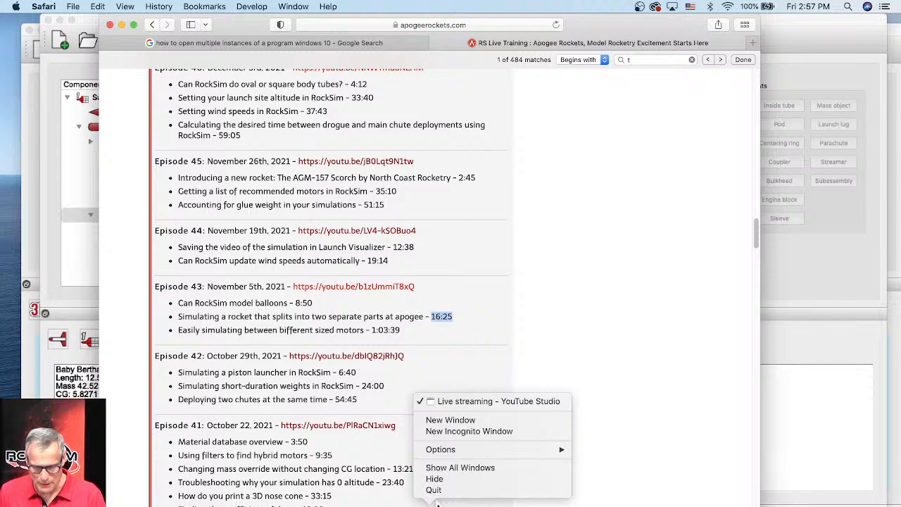
{"action": "left_click", "coordinate": [439, 419]}
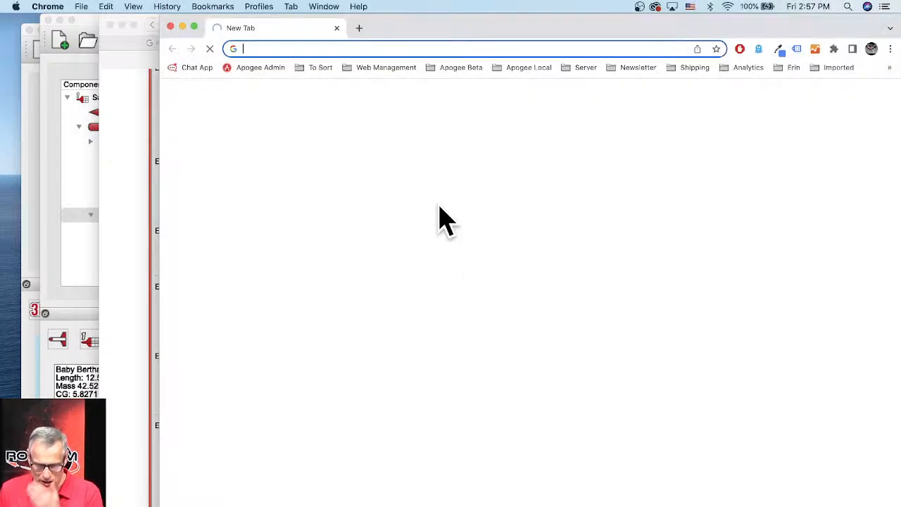
{"action": "left_click_drag", "start_coordinate": [434, 36], "coordinate": [352, 25]}
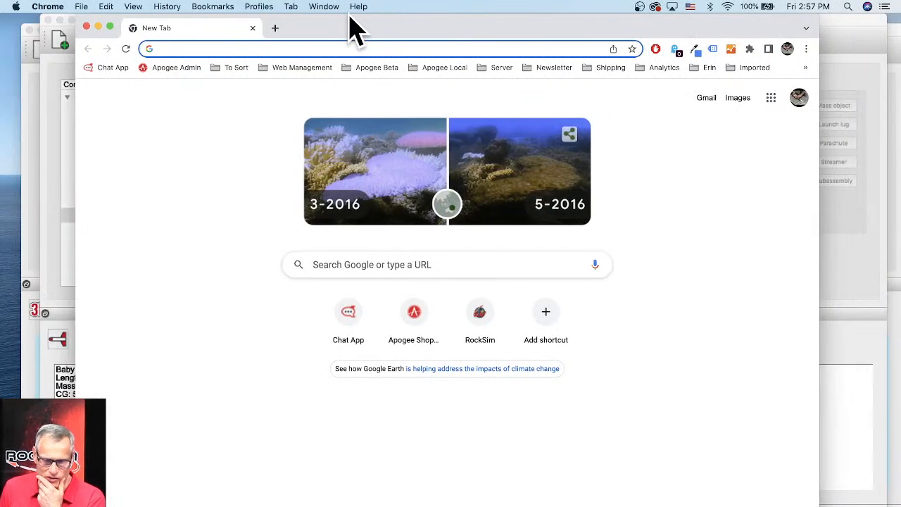
{"action": "left_click", "coordinate": [356, 53]}
{"action": "left_click", "coordinate": [478, 330]}
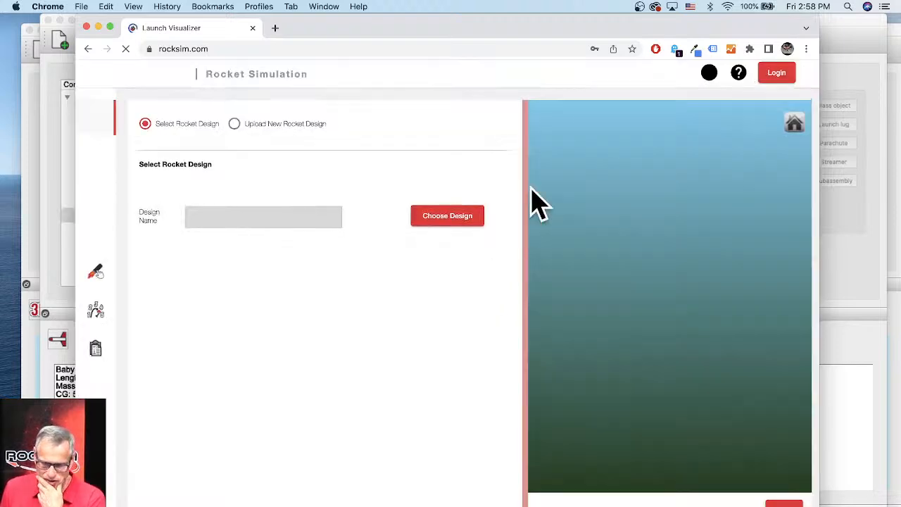
Sign in to Launch Visualizer and widen the browser window.
{"action": "left_click", "coordinate": [777, 78]}
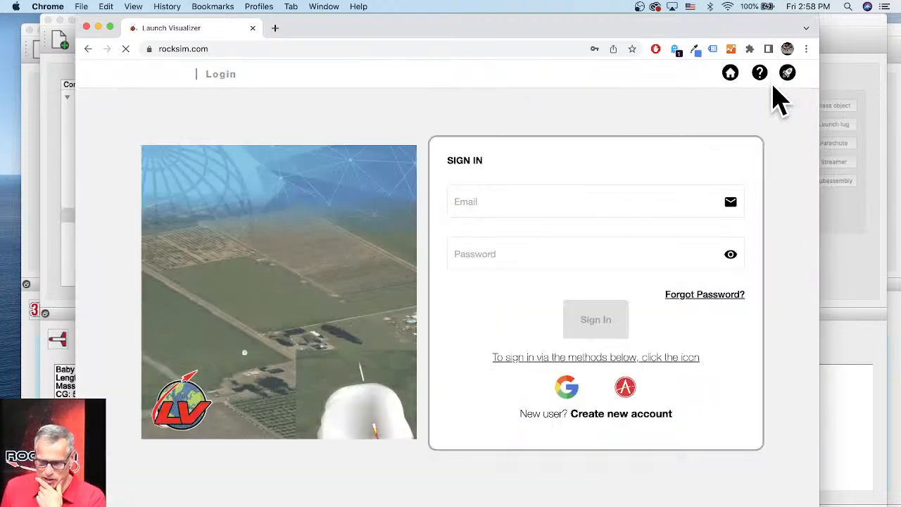
{"action": "left_click", "coordinate": [592, 333]}
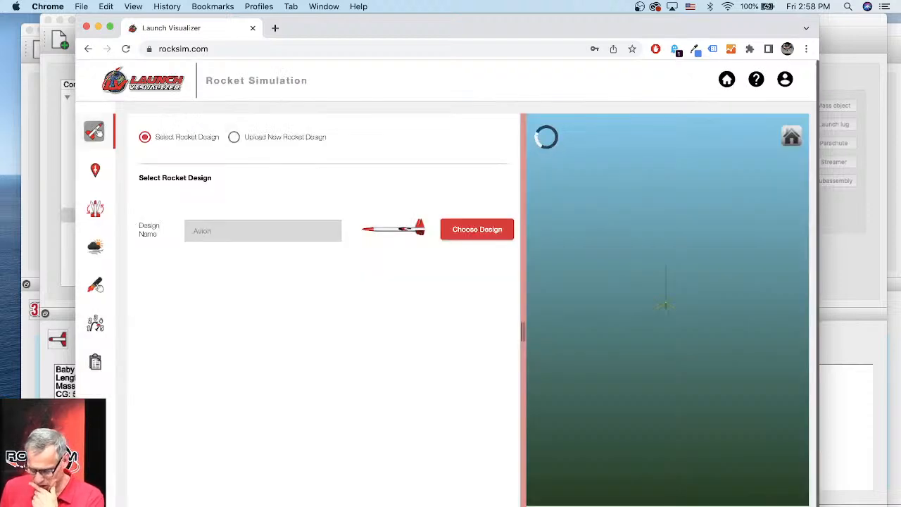
{"action": "left_click_drag", "start_coordinate": [817, 504], "coordinate": [882, 500]}
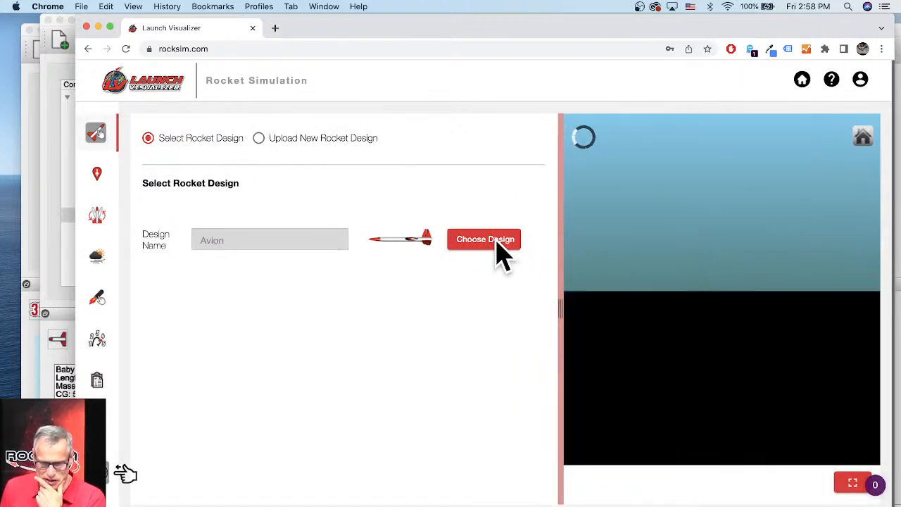
Load the QUEST Courier TARC Configuration from the user designs as the rocket design.
{"action": "left_click", "coordinate": [497, 240]}
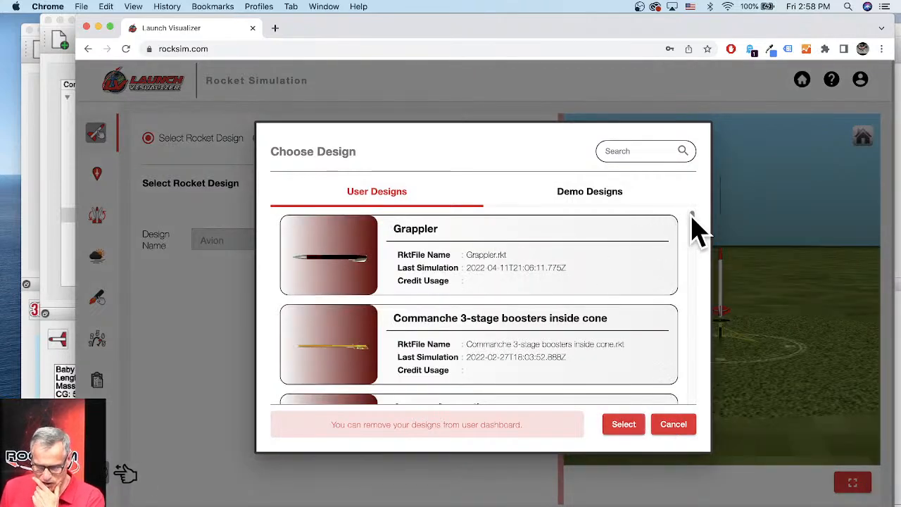
{"action": "left_click_drag", "start_coordinate": [691, 217], "coordinate": [676, 290]}
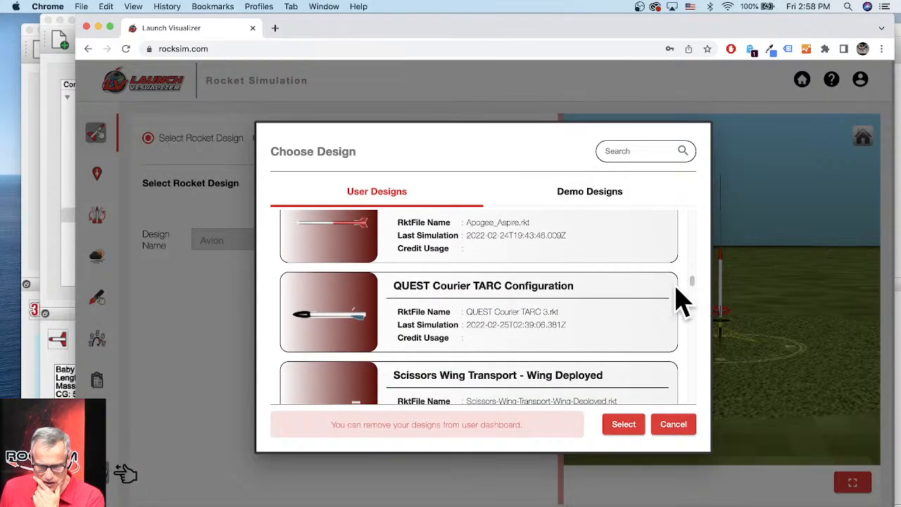
{"action": "left_click", "coordinate": [333, 324]}
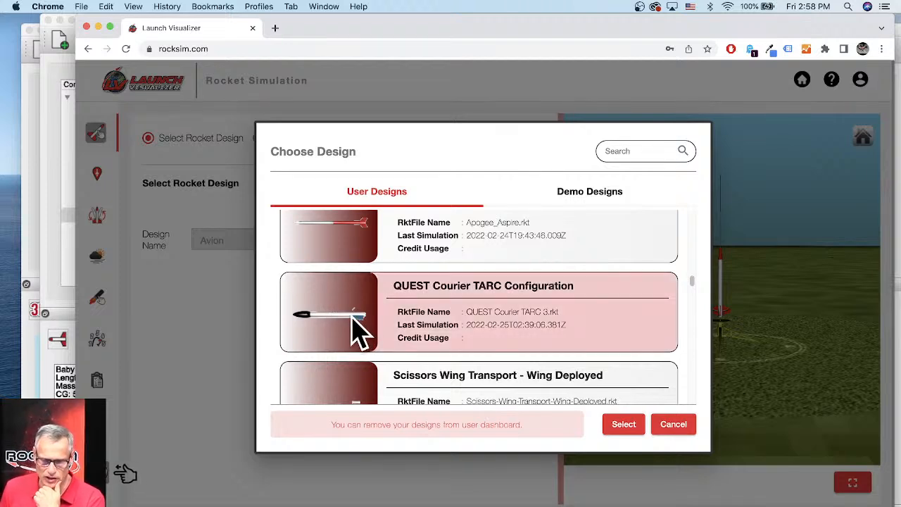
{"action": "left_click", "coordinate": [618, 427]}
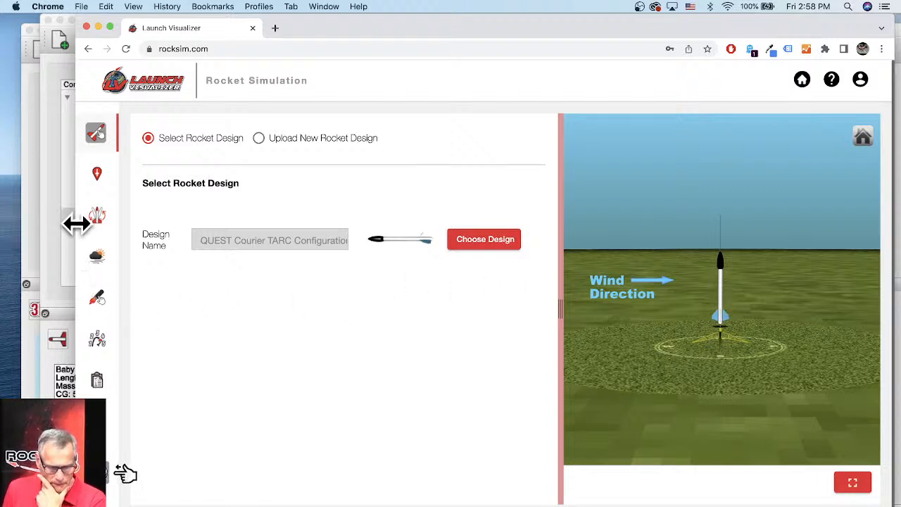
Open the engine table, compare the two motor mounts and start choosing an engine for the 38 mm stage 1 mount.
{"action": "left_click", "coordinate": [98, 303]}
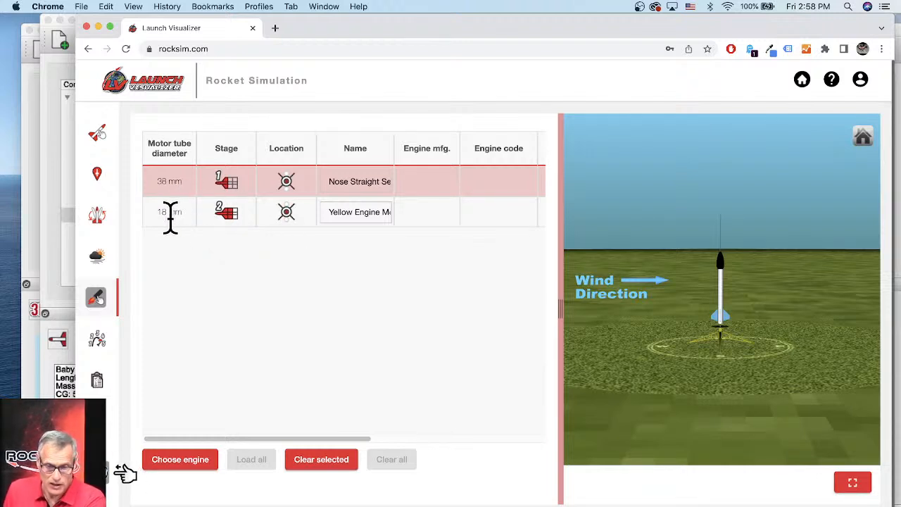
{"action": "left_click_drag", "start_coordinate": [150, 211], "coordinate": [325, 215]}
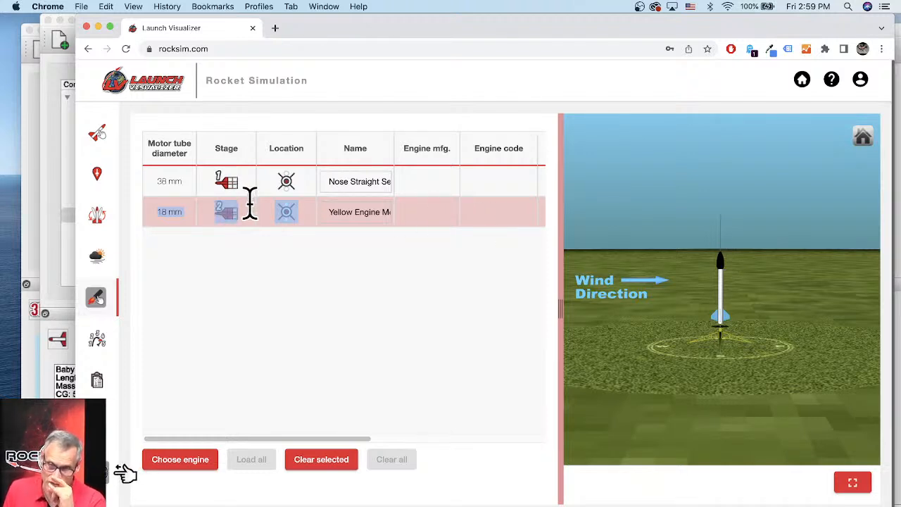
{"action": "left_click", "coordinate": [166, 182]}
{"action": "scroll", "coordinate": [729, 282], "scroll_direction": "up", "scroll_amount": 8}
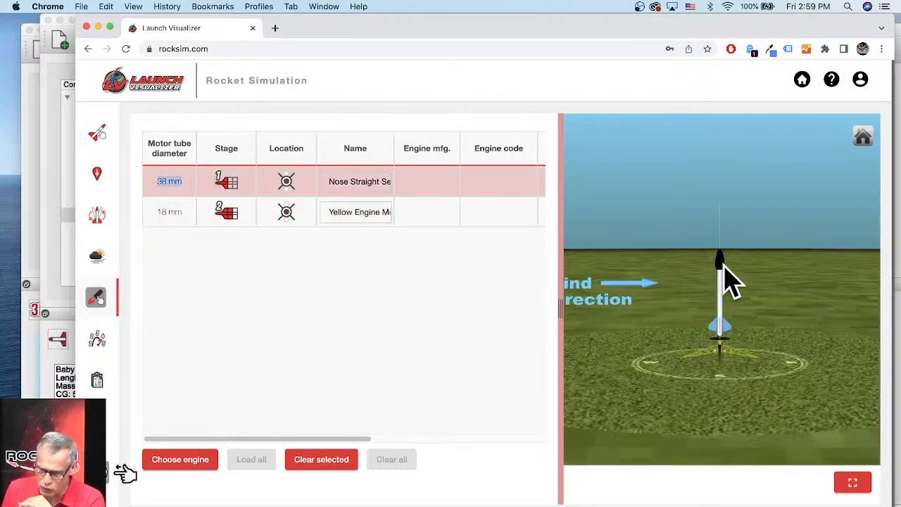
{"action": "scroll", "coordinate": [730, 269], "scroll_direction": "up", "scroll_amount": 3}
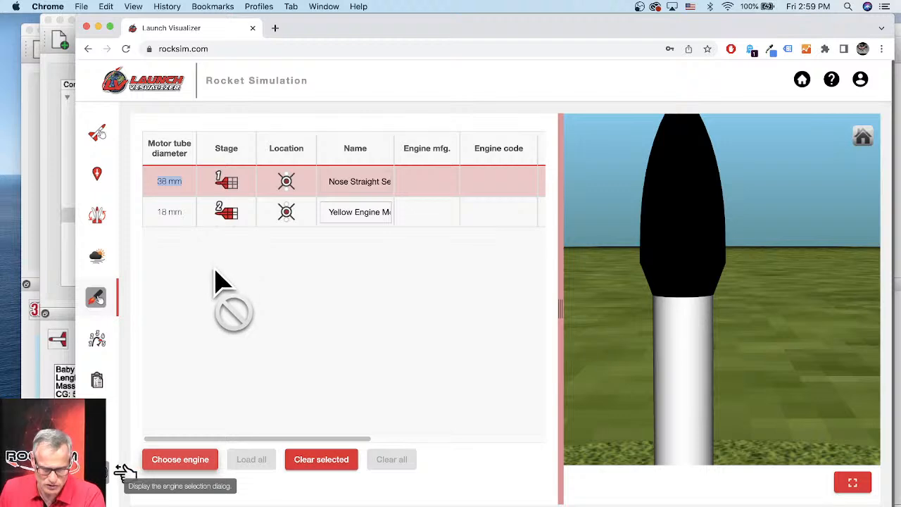
{"action": "left_click", "coordinate": [181, 458]}
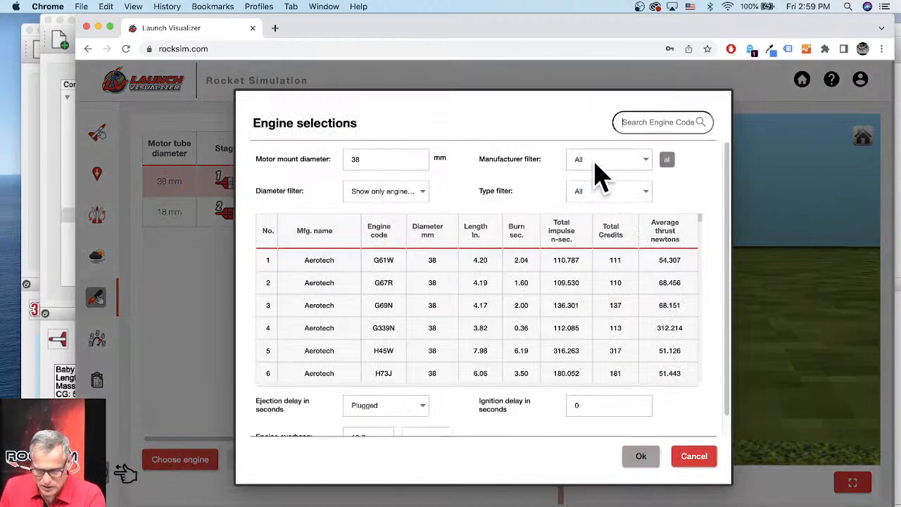
Filter the engines to manufacturer Apogee with all diameters shown and select the DART engine.
{"action": "left_click", "coordinate": [636, 159]}
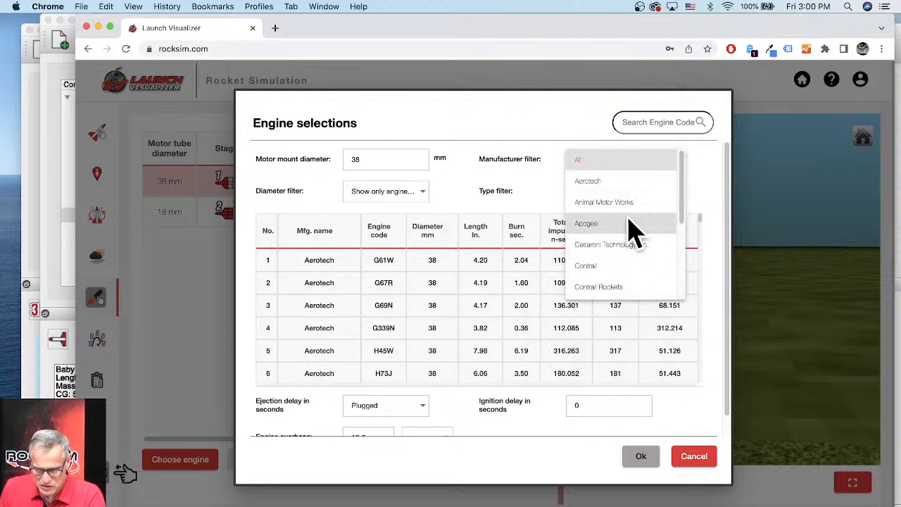
{"action": "left_click", "coordinate": [576, 223]}
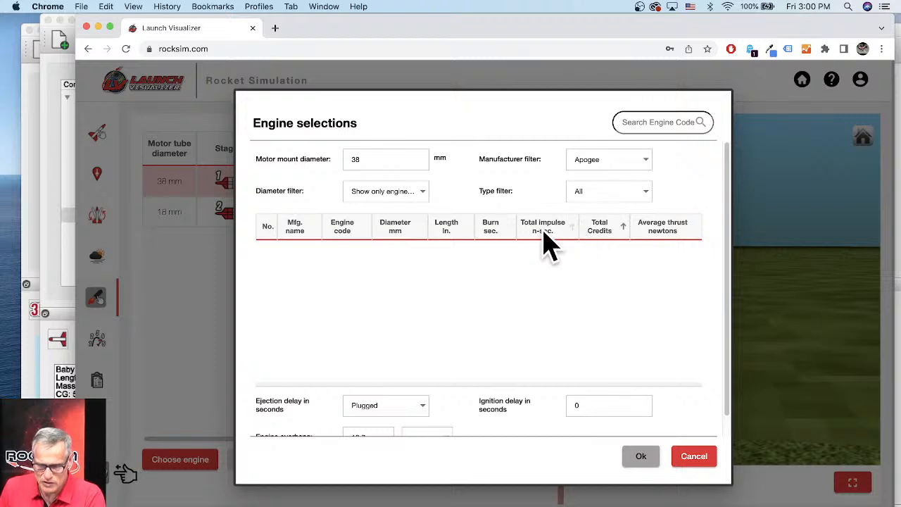
{"action": "left_click", "coordinate": [420, 200]}
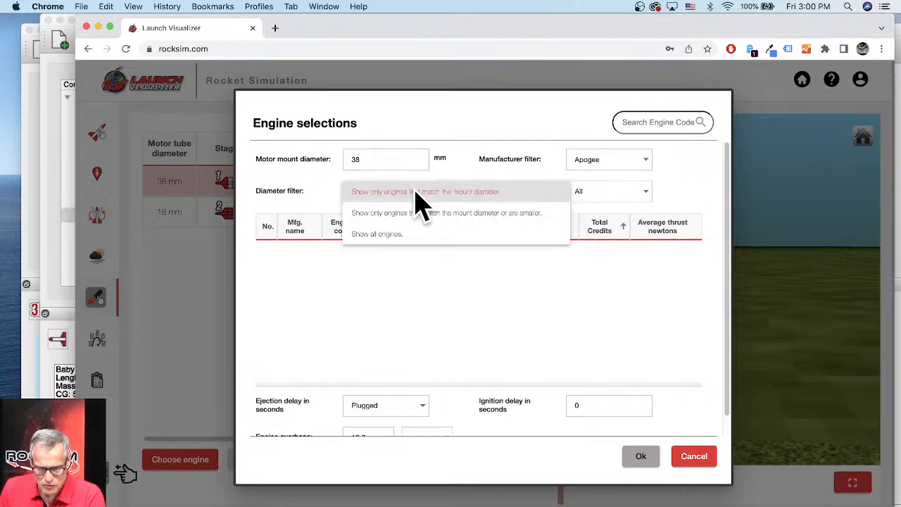
{"action": "left_click", "coordinate": [386, 235]}
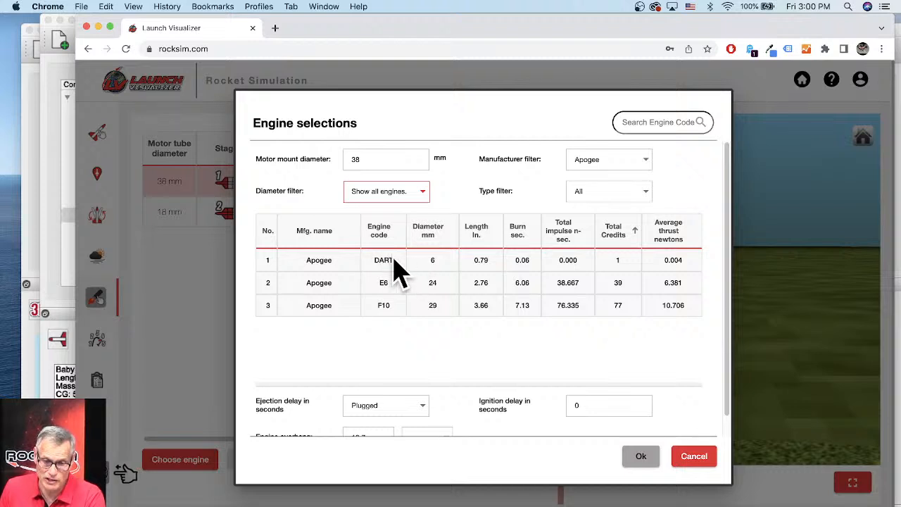
{"action": "left_click", "coordinate": [454, 264]}
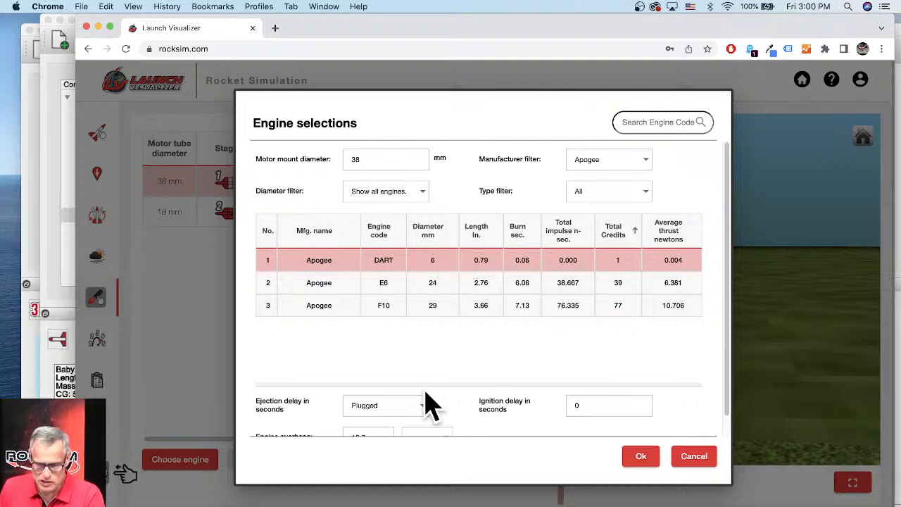
Give the DART engine a custom ejection delay of 0 seconds and load it into the stage 1 mount.
{"action": "left_click_drag", "start_coordinate": [725, 187], "coordinate": [722, 228]}
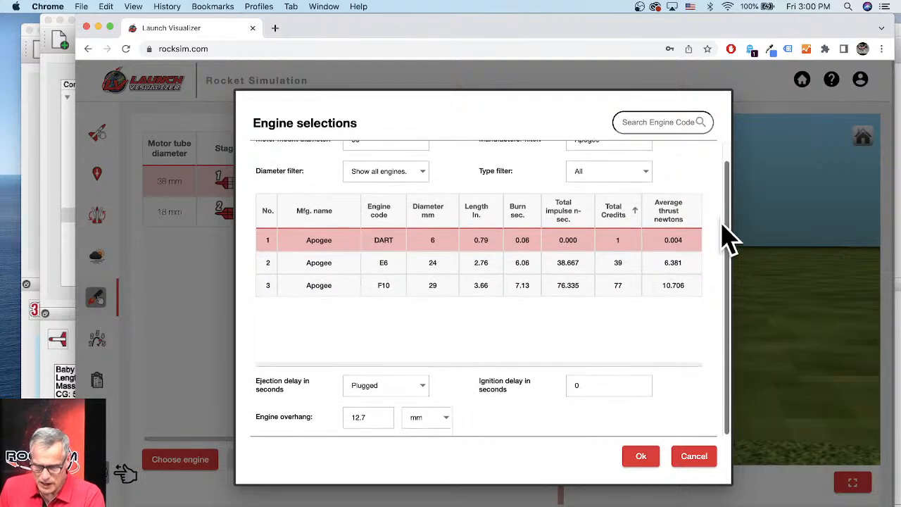
{"action": "left_click", "coordinate": [425, 390]}
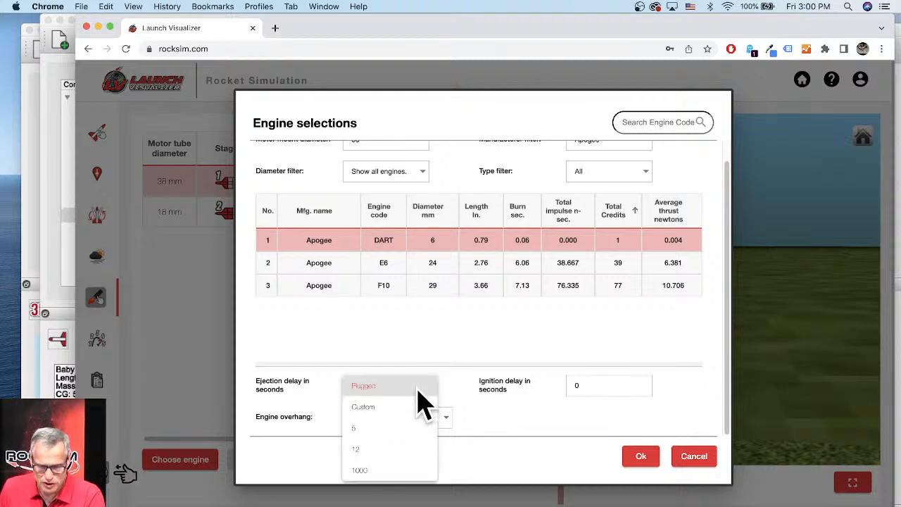
{"action": "left_click", "coordinate": [380, 409]}
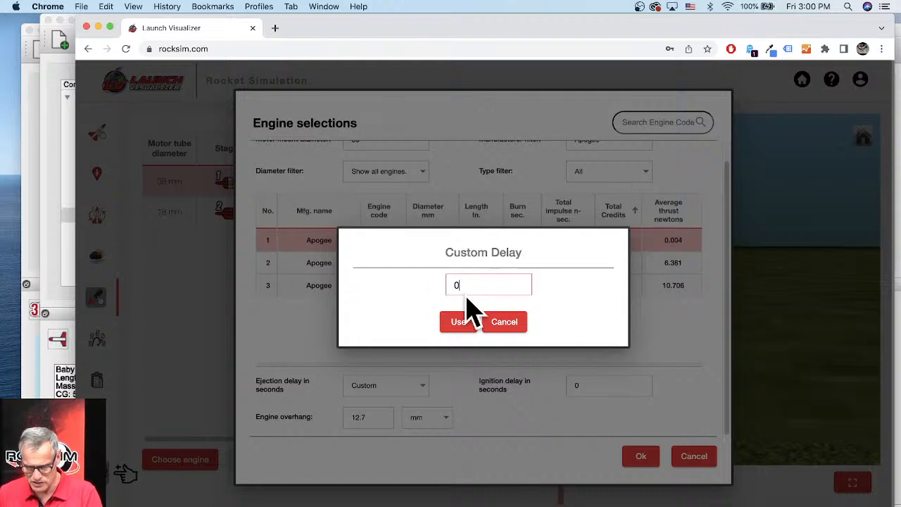
{"action": "key", "text": "BackSpace"}
{"action": "type", "text": "0"}
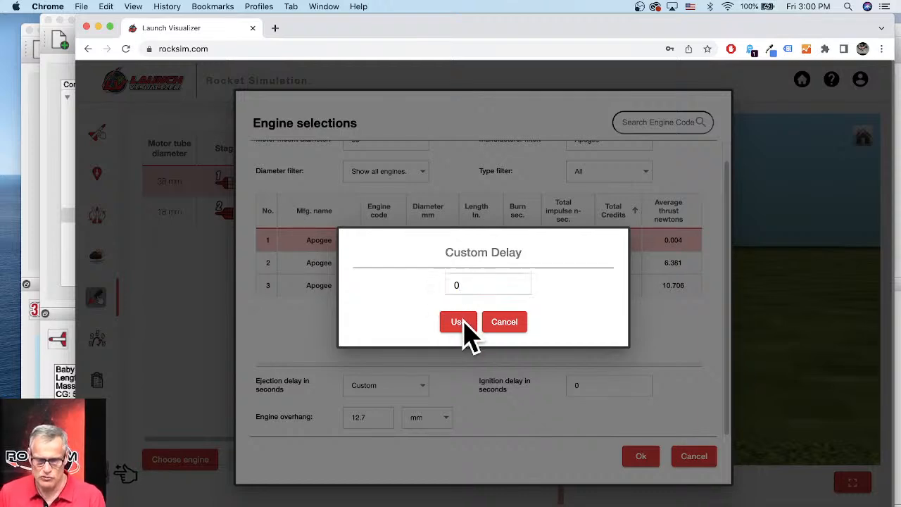
{"action": "left_click", "coordinate": [459, 322]}
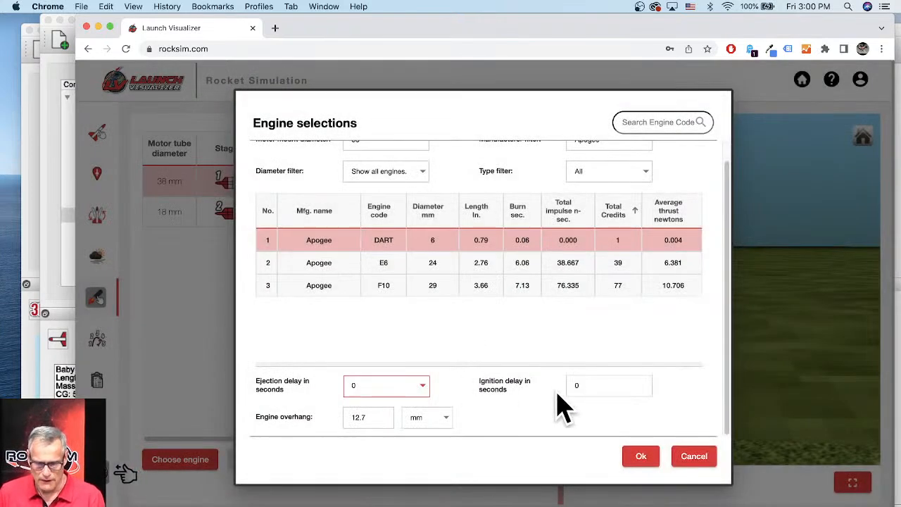
{"action": "left_click", "coordinate": [638, 459]}
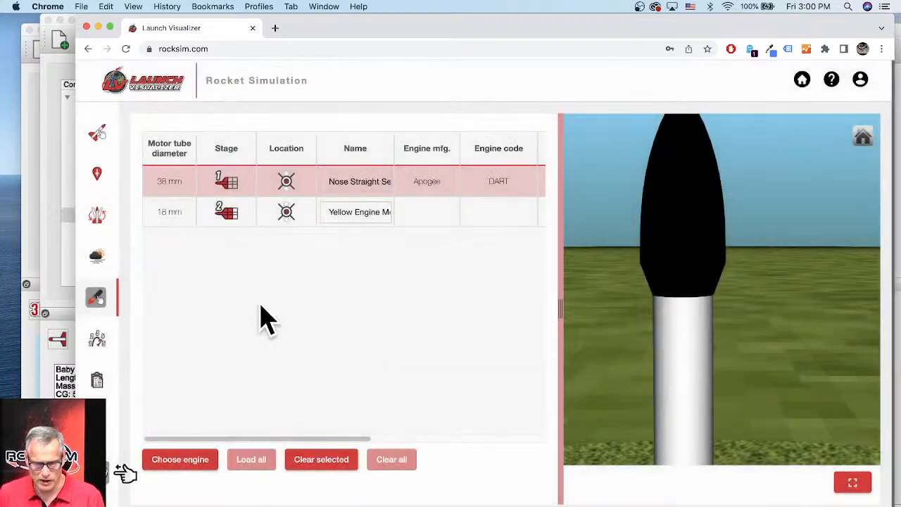
For the 18 mm stage 2 mount, filter the engines to Estes Industries, Inc. and select the C6.
{"action": "left_click", "coordinate": [259, 215]}
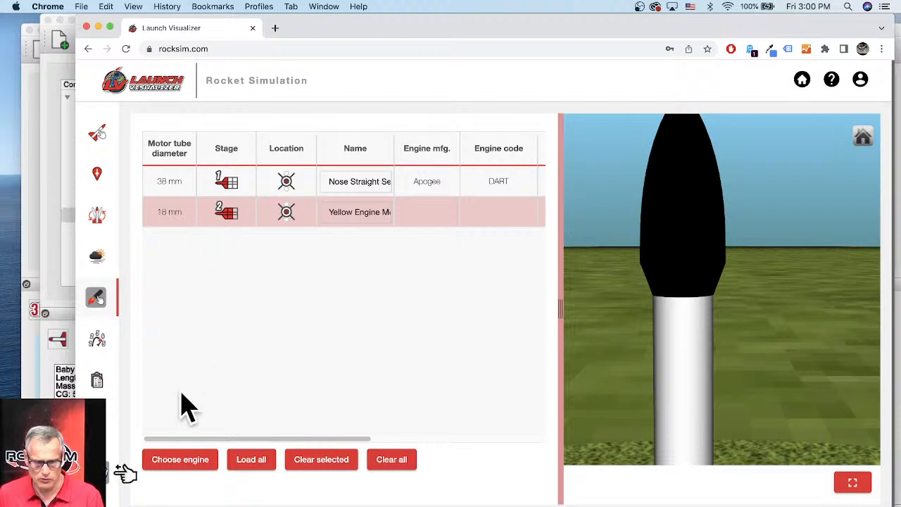
{"action": "left_click", "coordinate": [186, 466]}
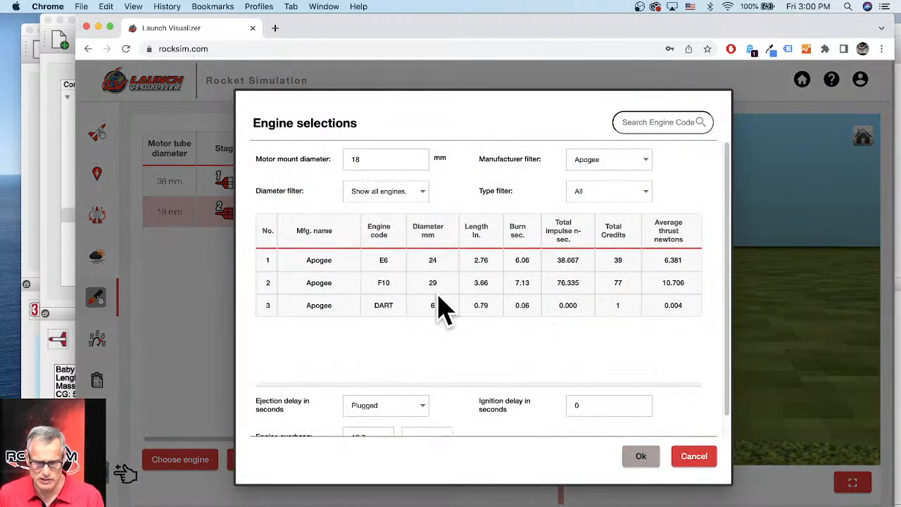
{"action": "left_click", "coordinate": [627, 161]}
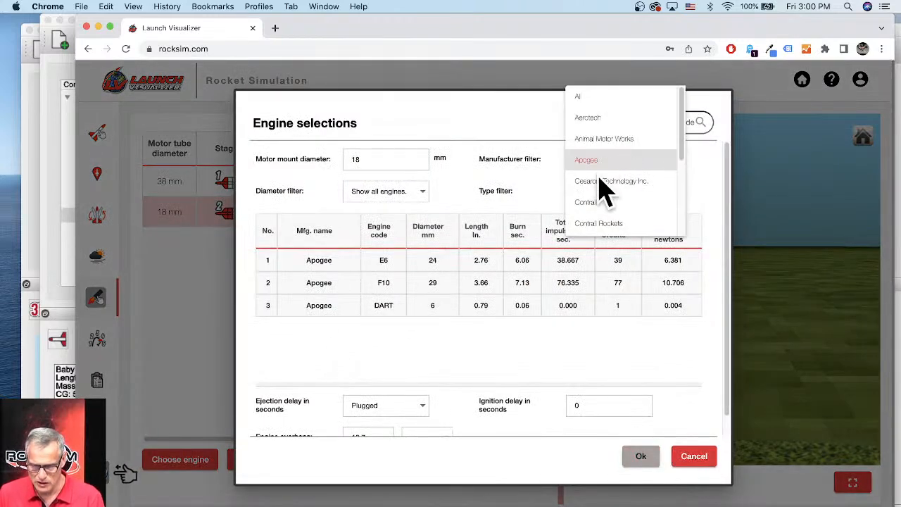
{"action": "scroll", "coordinate": [601, 189], "scroll_direction": "down", "scroll_amount": 5}
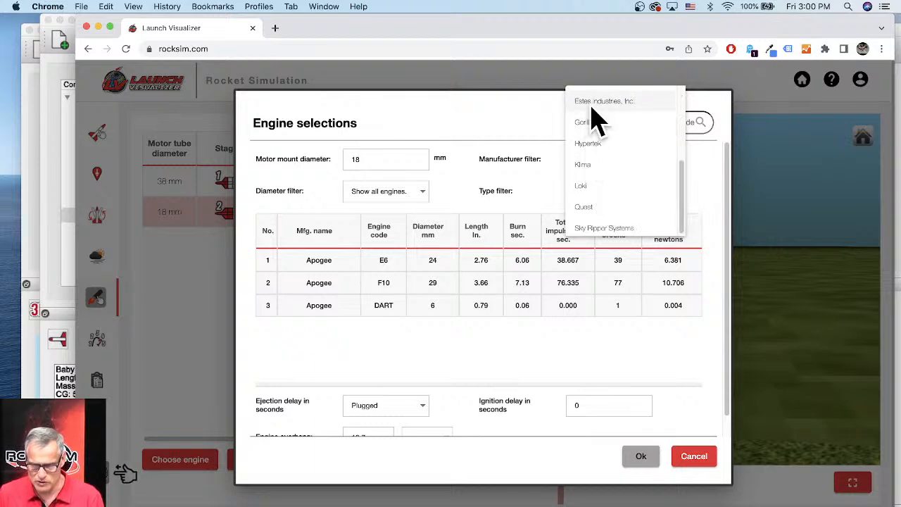
{"action": "left_click", "coordinate": [594, 103]}
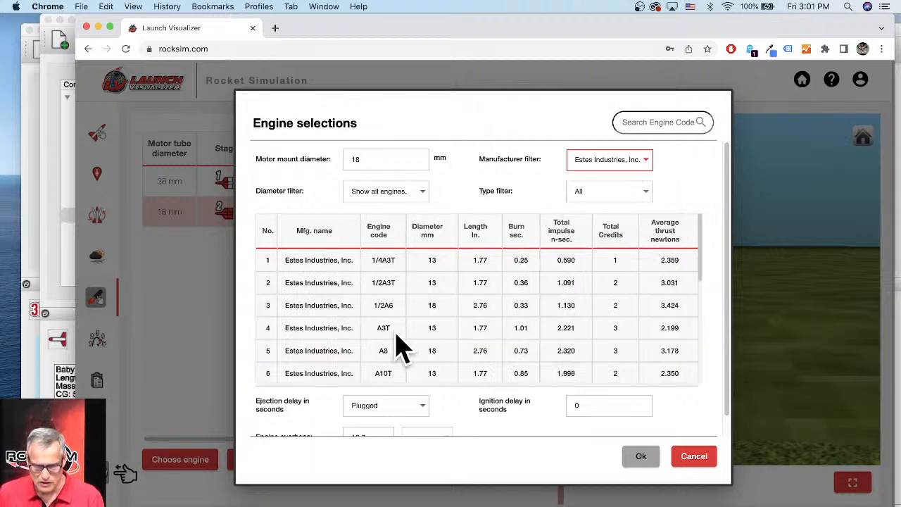
{"action": "scroll", "coordinate": [397, 348], "scroll_direction": "down", "scroll_amount": 5}
{"action": "left_click", "coordinate": [392, 308]}
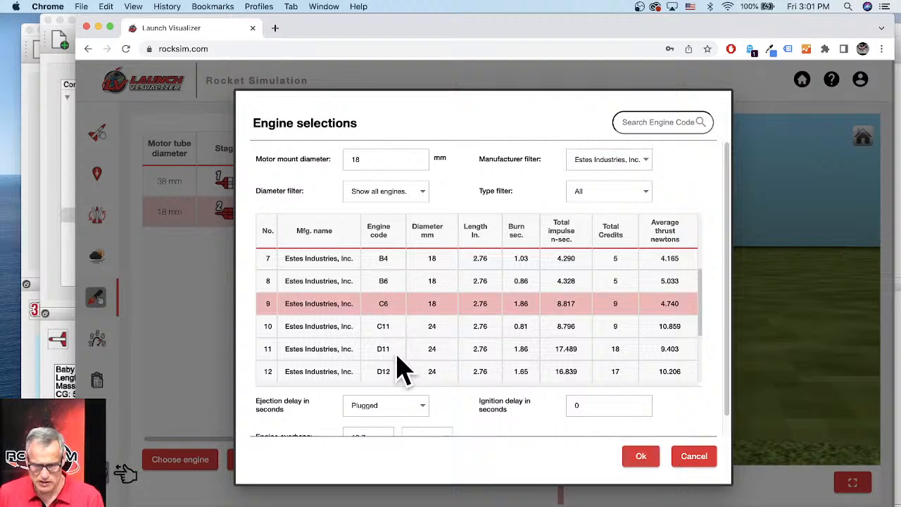
Give the C6 engine an ejection delay of 3 seconds and load it into the 18 mm stage 2 mount.
{"action": "left_click", "coordinate": [421, 408]}
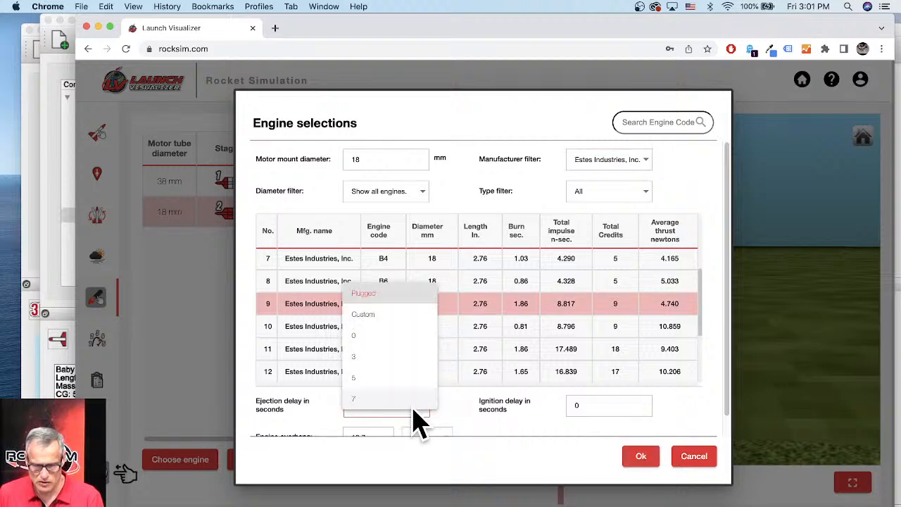
{"action": "left_click", "coordinate": [374, 356]}
{"action": "left_click", "coordinate": [639, 461]}
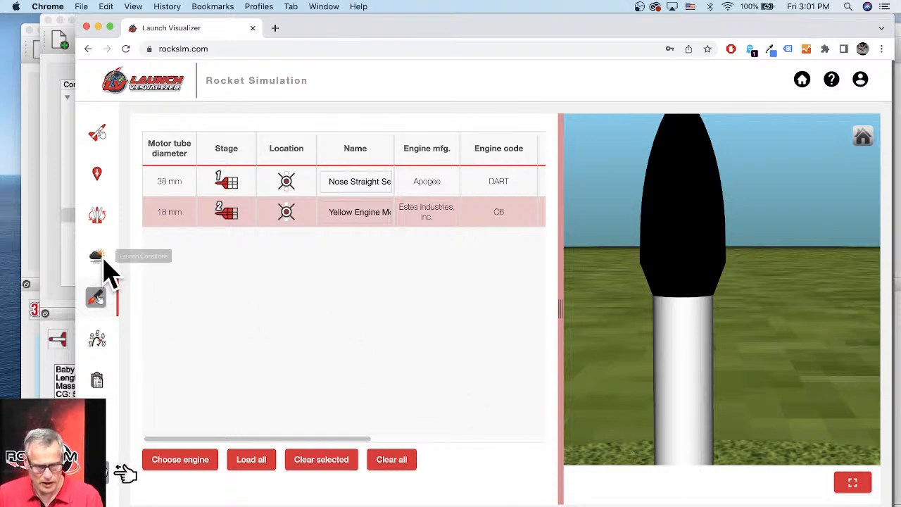
In the flight events, set stage 1's Parachute #1 to Deploy at Time after ignition and open its time value for editing.
{"action": "left_click", "coordinate": [99, 342]}
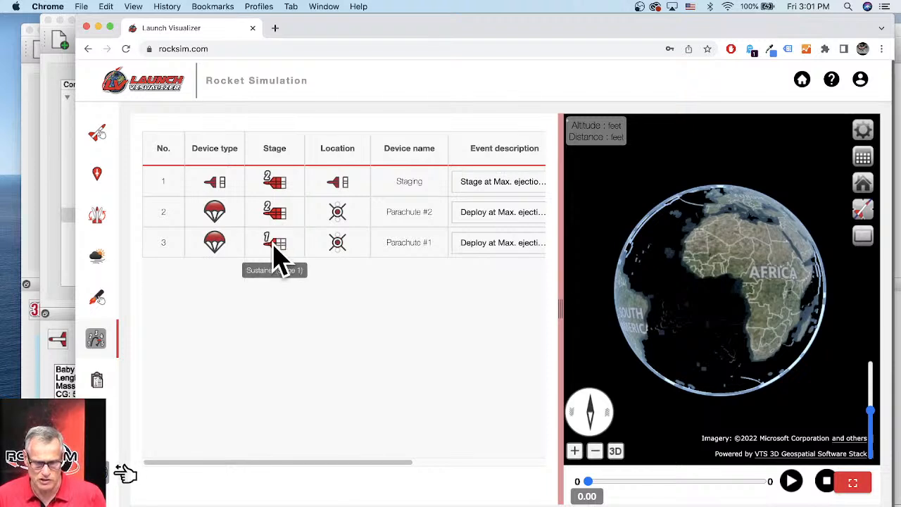
{"action": "left_click", "coordinate": [490, 246]}
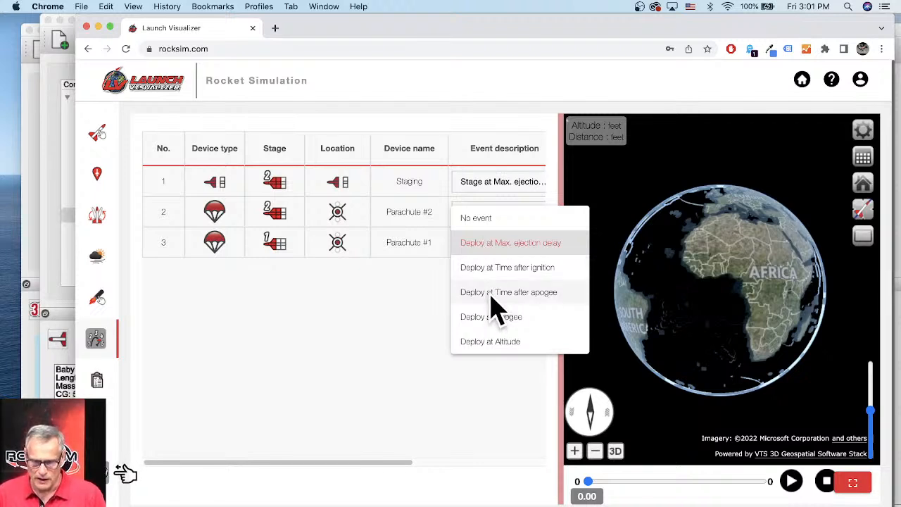
{"action": "left_click", "coordinate": [551, 278]}
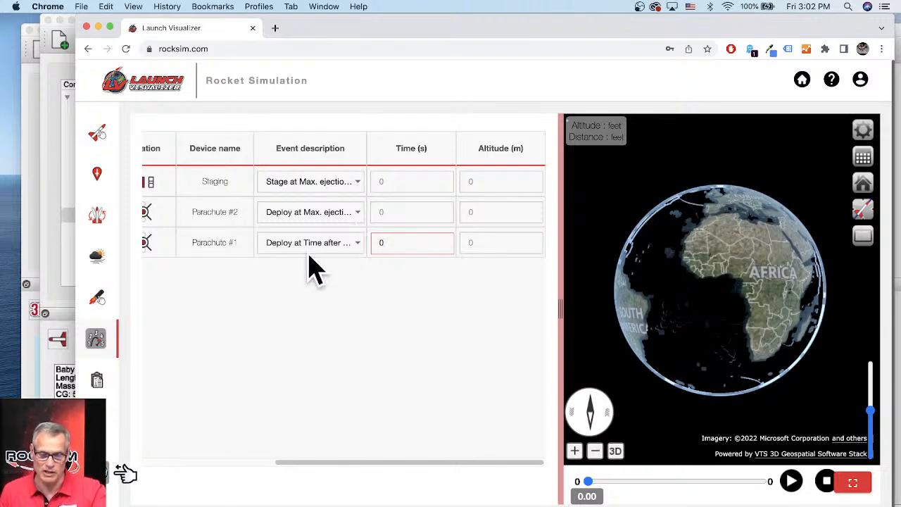
{"action": "left_click", "coordinate": [347, 243]}
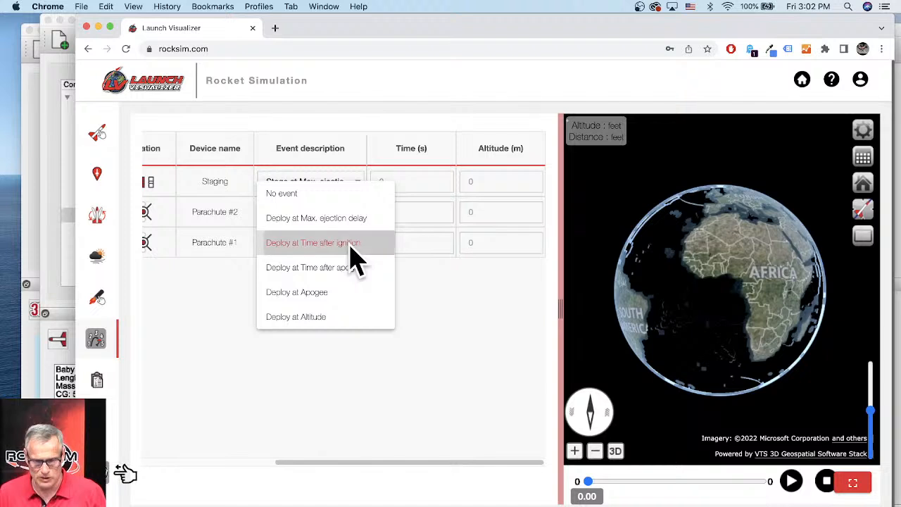
{"action": "left_click", "coordinate": [350, 246]}
{"action": "left_click", "coordinate": [378, 244]}
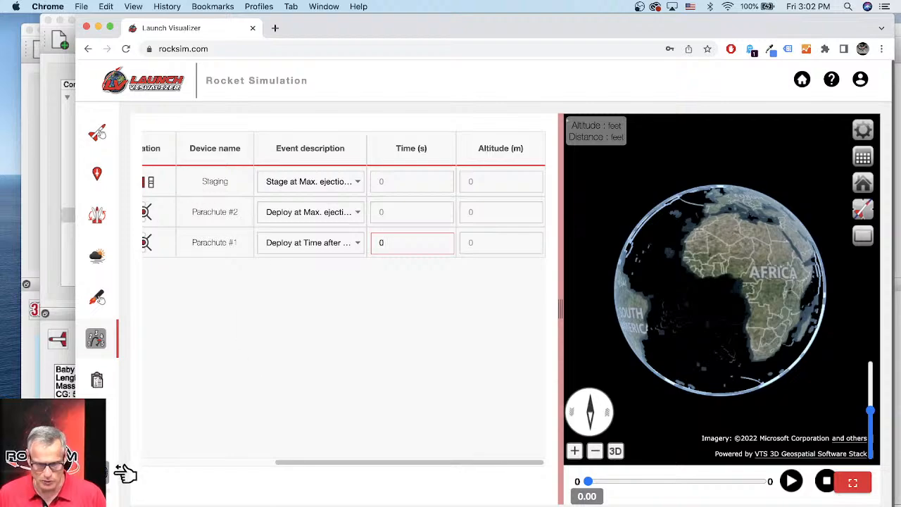
Try to simulate the two-stage QUEST Courier flight, and reposition and widen the browser window.
{"action": "left_click", "coordinate": [128, 473]}
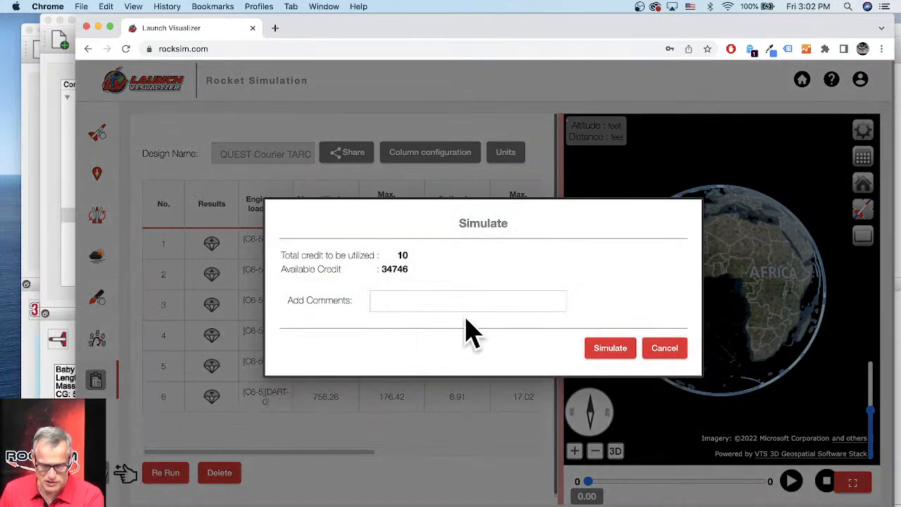
{"action": "left_click", "coordinate": [604, 348]}
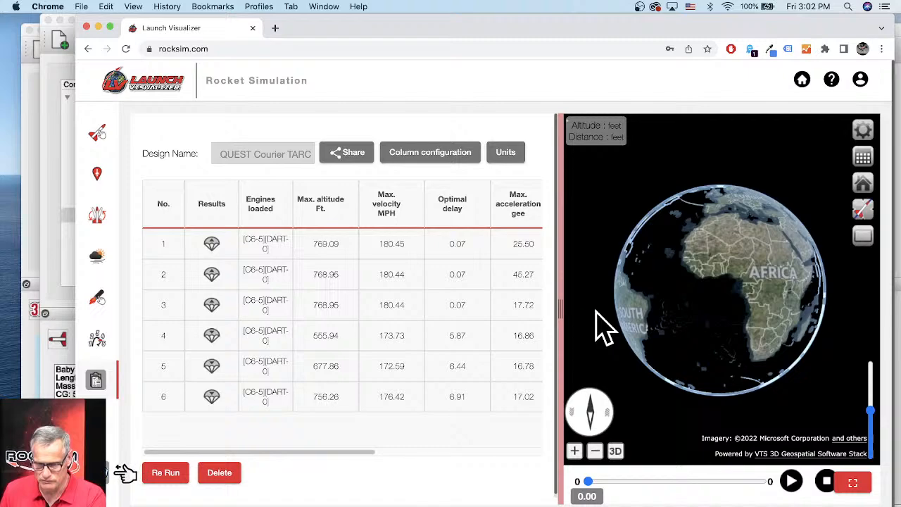
{"action": "left_click_drag", "start_coordinate": [484, 36], "coordinate": [458, 34]}
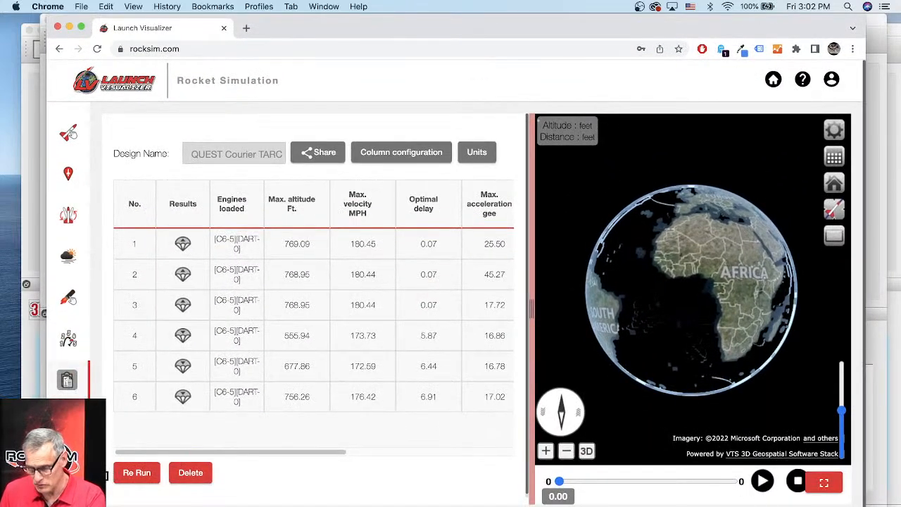
{"action": "left_click_drag", "start_coordinate": [855, 502], "coordinate": [879, 502]}
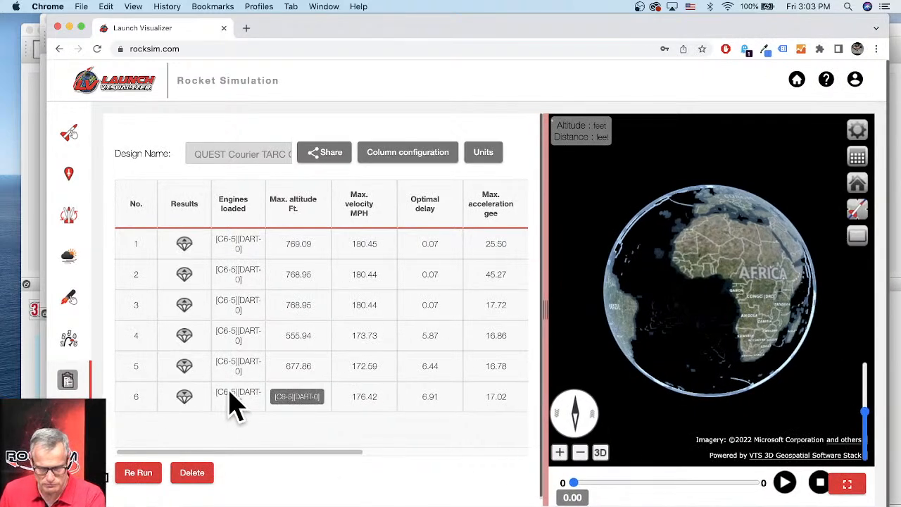
Check the flight view in fullscreen mode, return to the simulation results and try launching the QUEST Courier simulation again.
{"action": "left_click", "coordinate": [848, 483]}
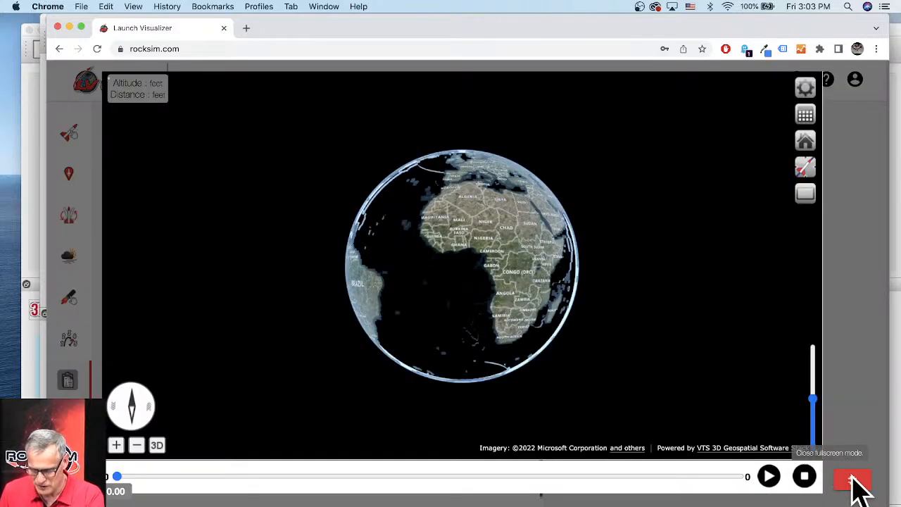
{"action": "left_click", "coordinate": [853, 481]}
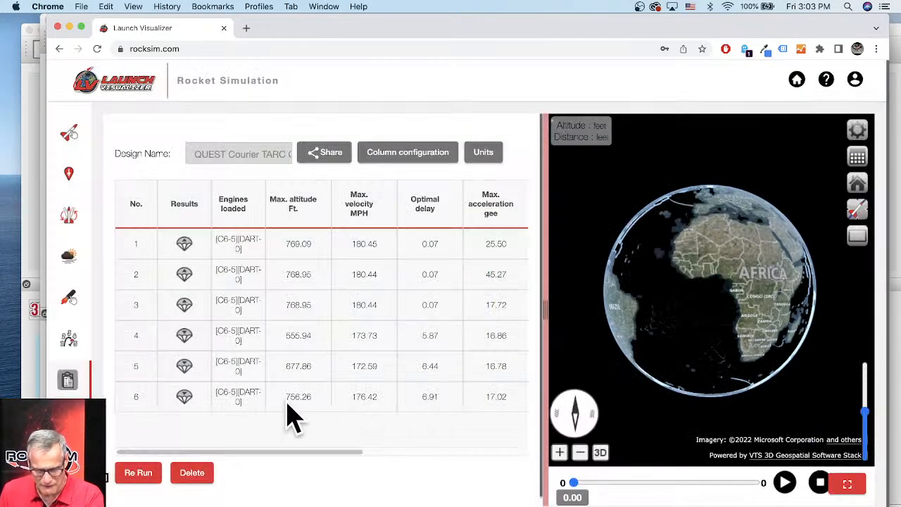
{"action": "scroll", "coordinate": [282, 391], "scroll_direction": "down", "scroll_amount": 1}
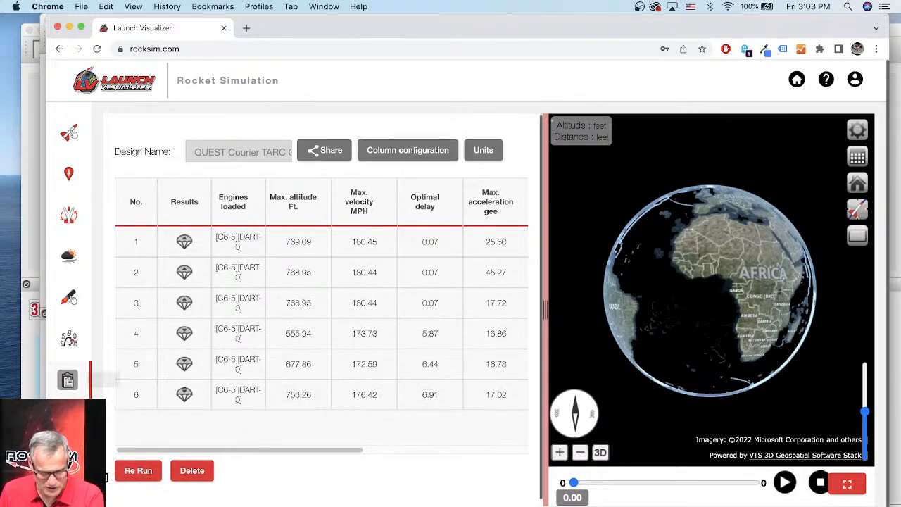
{"action": "left_click", "coordinate": [112, 472]}
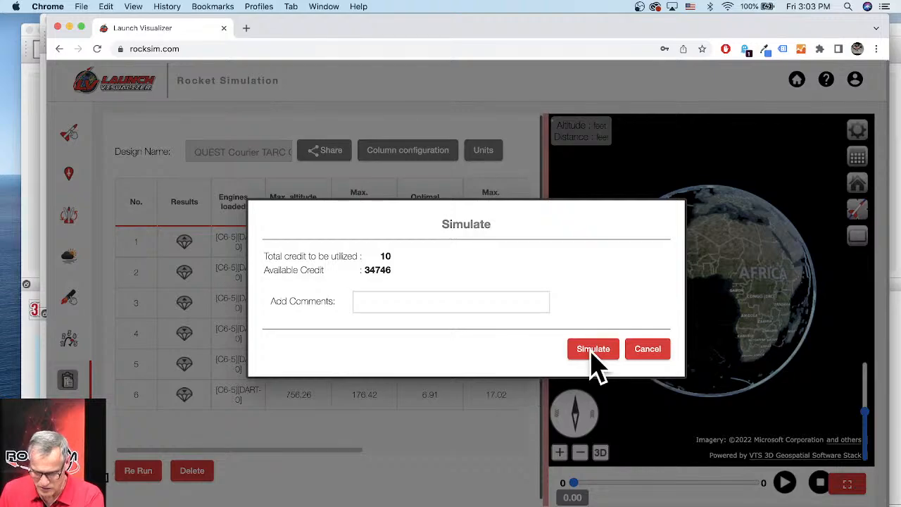
{"action": "left_click", "coordinate": [592, 352]}
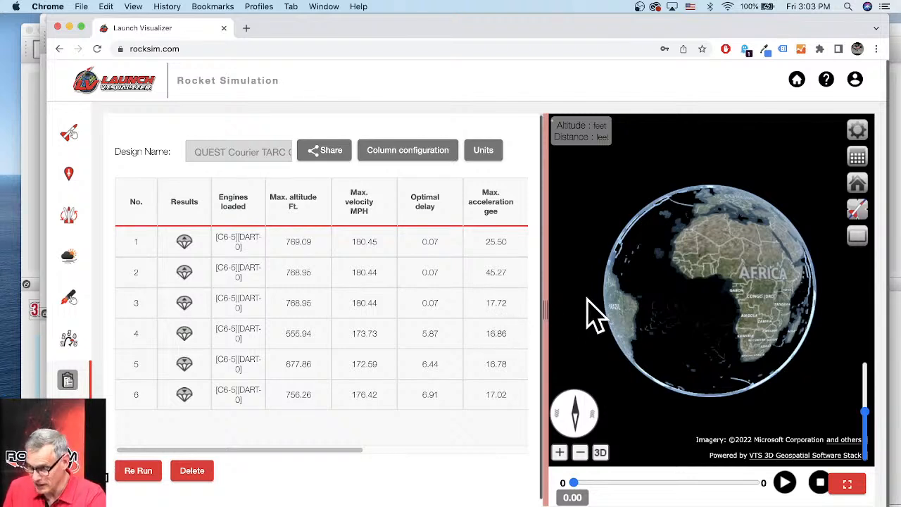
Enlarge the flight view beside the results and try to rerun simulation 6 of the QUEST Courier.
{"action": "left_click_drag", "start_coordinate": [542, 313], "coordinate": [502, 315]}
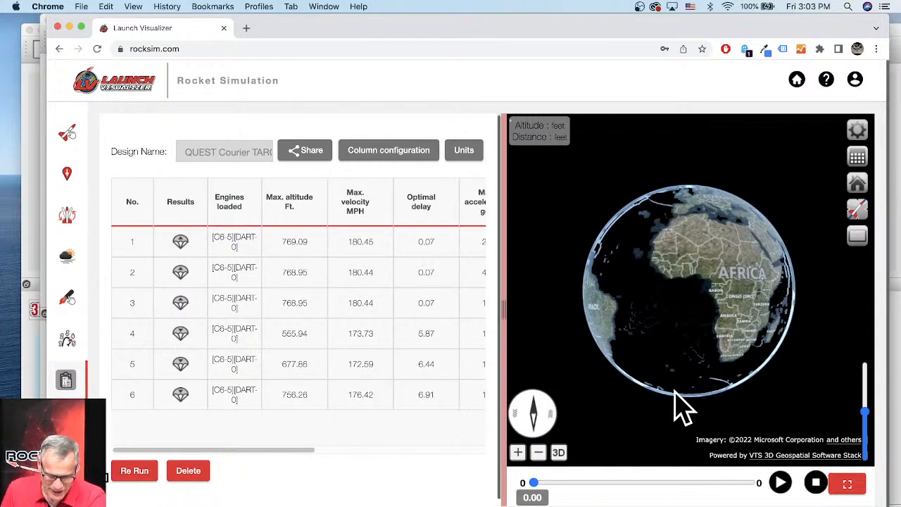
{"action": "left_click", "coordinate": [228, 406]}
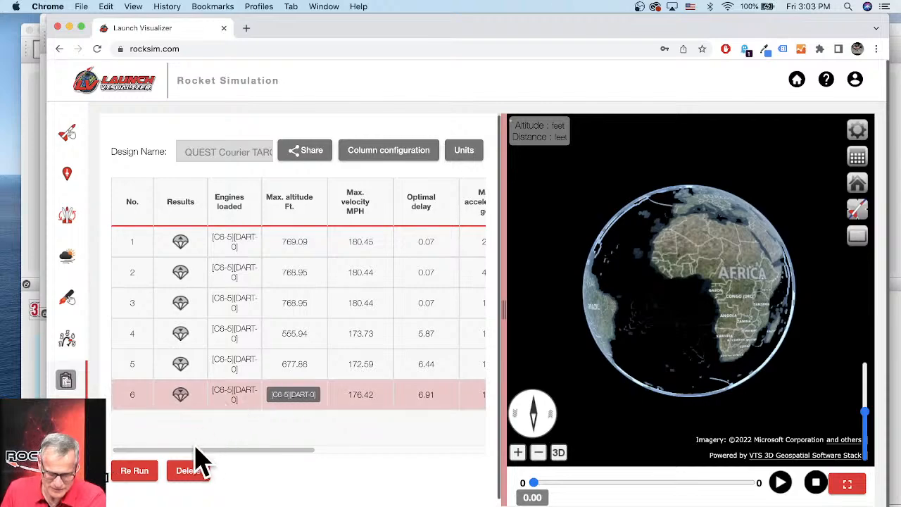
{"action": "left_click", "coordinate": [132, 473]}
{"action": "left_click", "coordinate": [596, 325]}
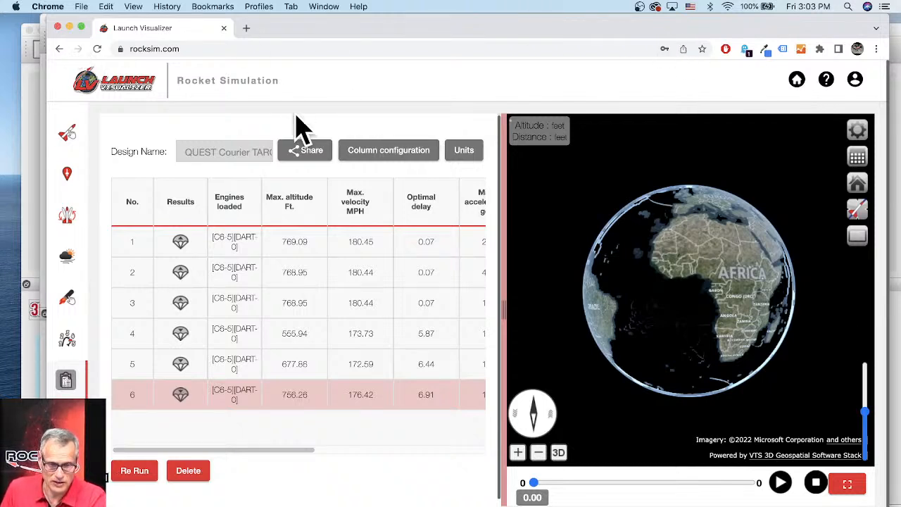
Replace the current rocket with the Grappler design from the user designs.
{"action": "left_click", "coordinate": [64, 133]}
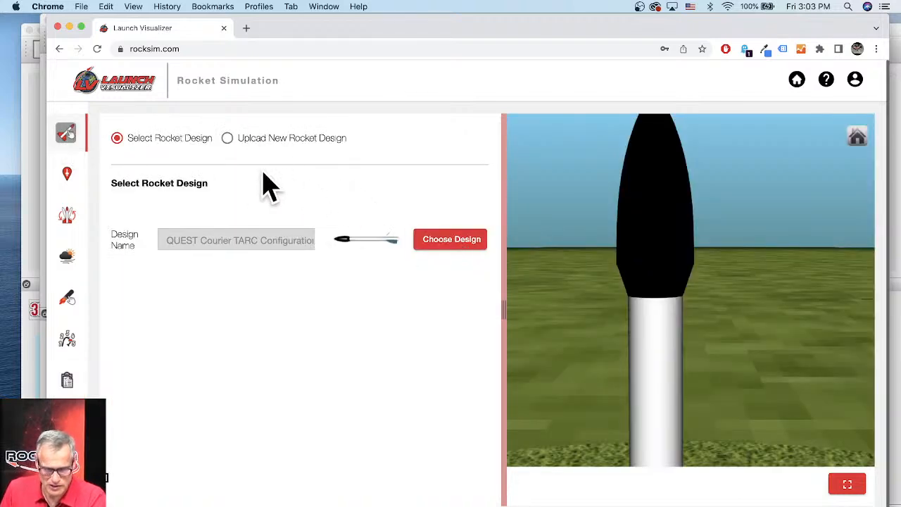
{"action": "left_click", "coordinate": [444, 248]}
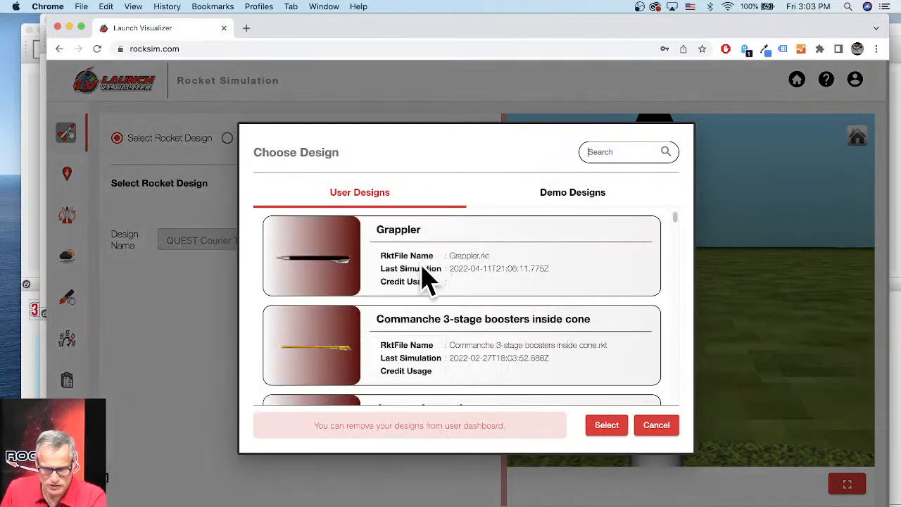
{"action": "left_click", "coordinate": [339, 278]}
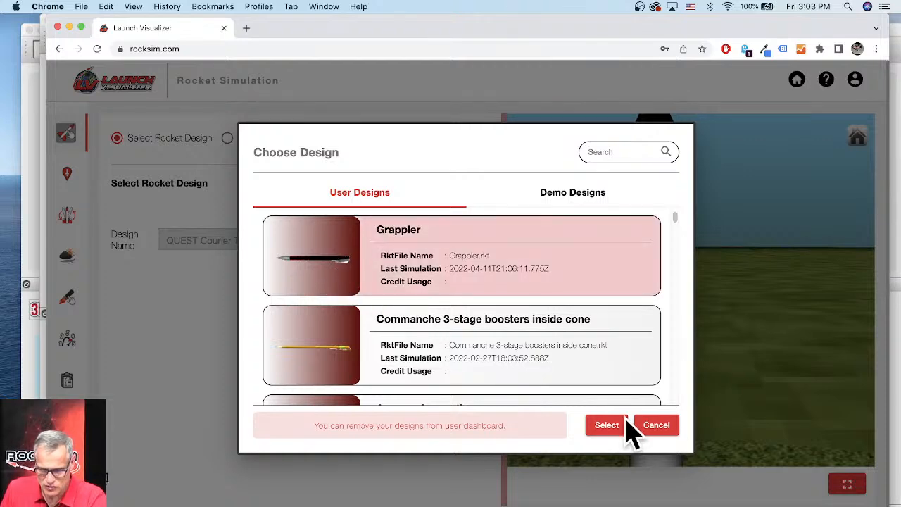
{"action": "left_click", "coordinate": [622, 425]}
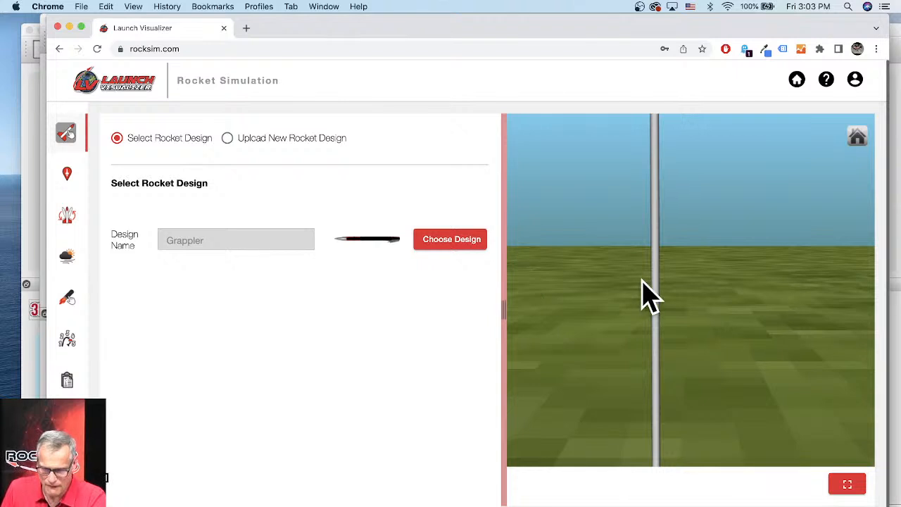
Load the Estes F15 engine with a 6-second ejection delay into the Grappler's 24 mm motor mount.
{"action": "left_click", "coordinate": [69, 300]}
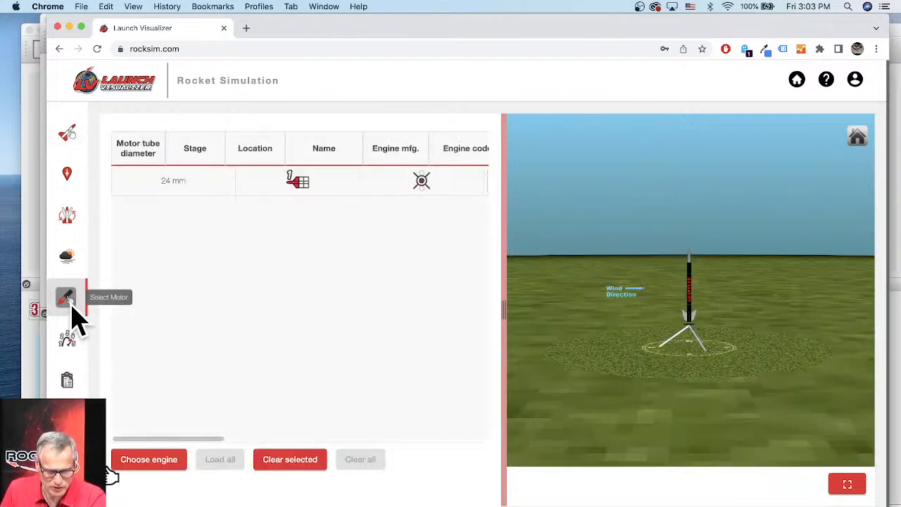
{"action": "left_click", "coordinate": [160, 463]}
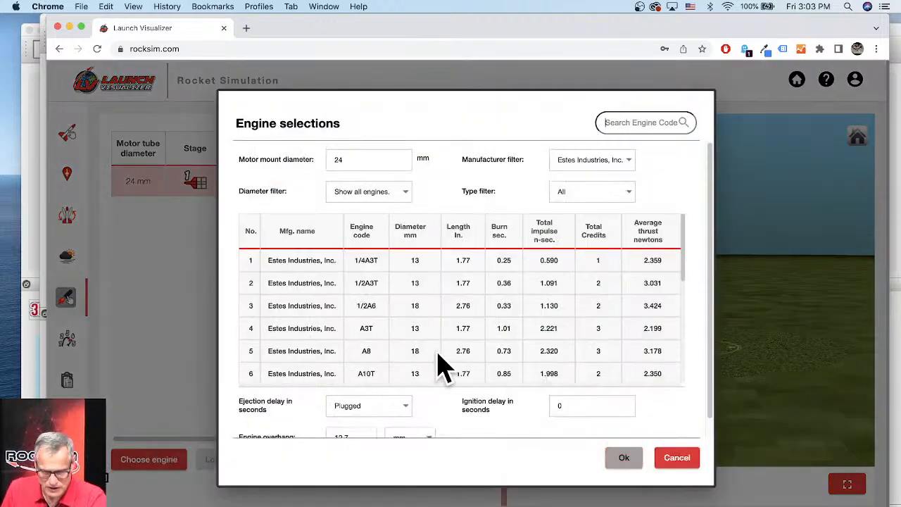
{"action": "scroll", "coordinate": [422, 360], "scroll_direction": "down", "scroll_amount": 5}
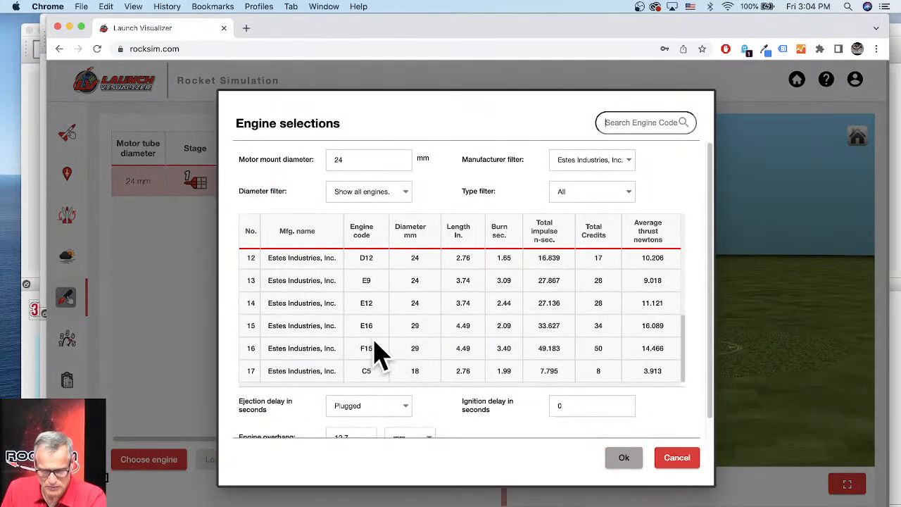
{"action": "left_click", "coordinate": [376, 352]}
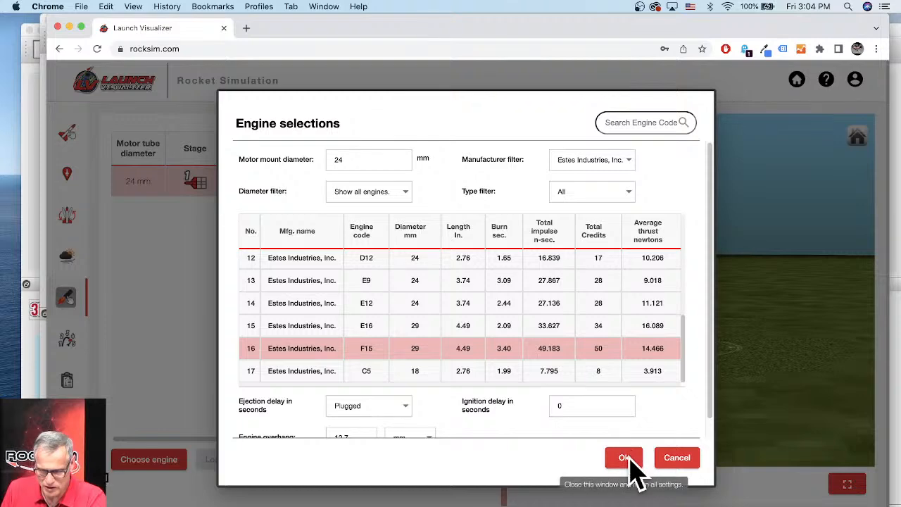
{"action": "left_click", "coordinate": [410, 414]}
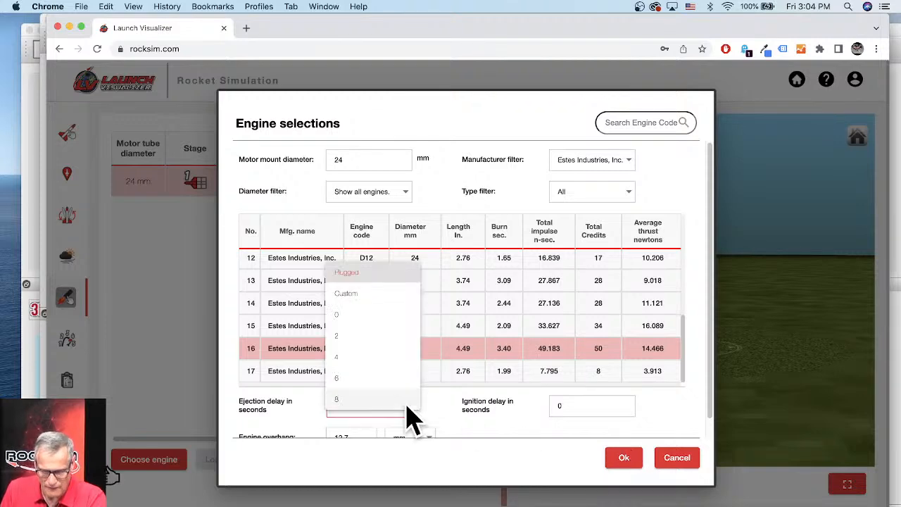
{"action": "left_click", "coordinate": [364, 383]}
{"action": "left_click", "coordinate": [620, 457]}
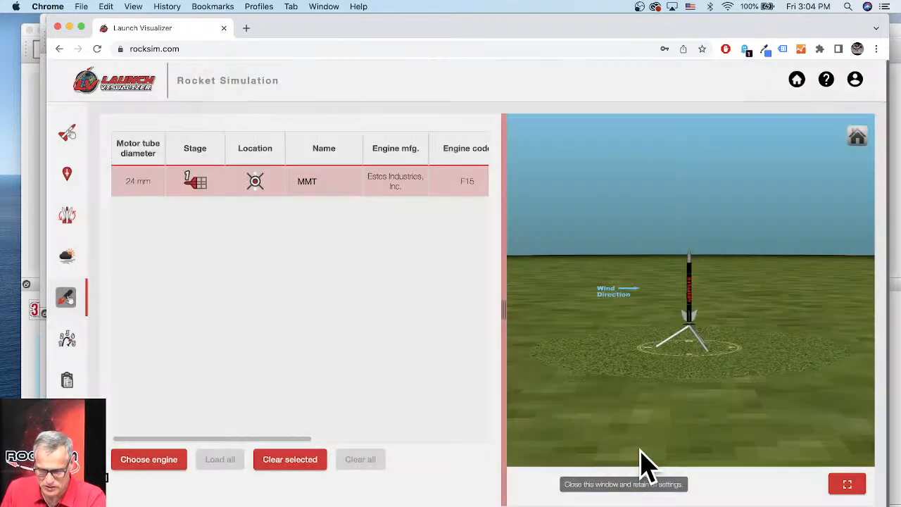
Review the Grappler's parachute deployment event and simulate its flight without adding comments.
{"action": "left_click", "coordinate": [69, 342]}
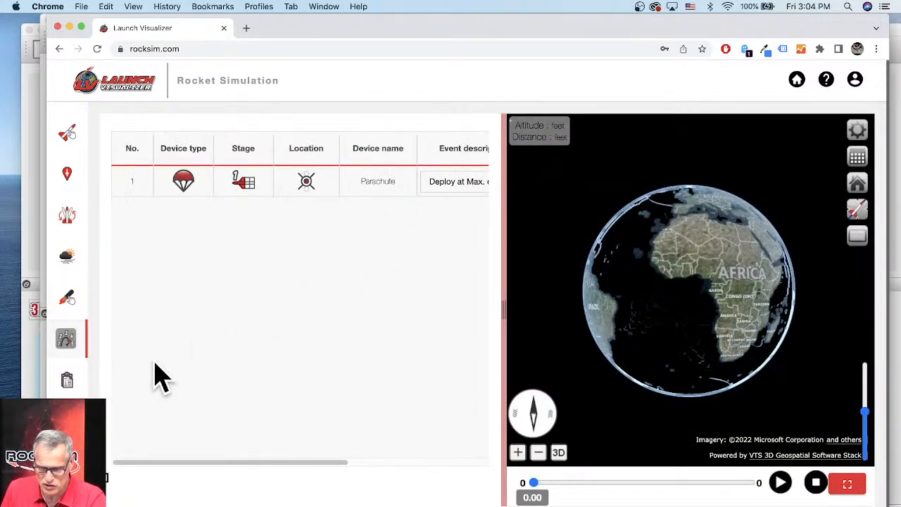
{"action": "left_click", "coordinate": [67, 380]}
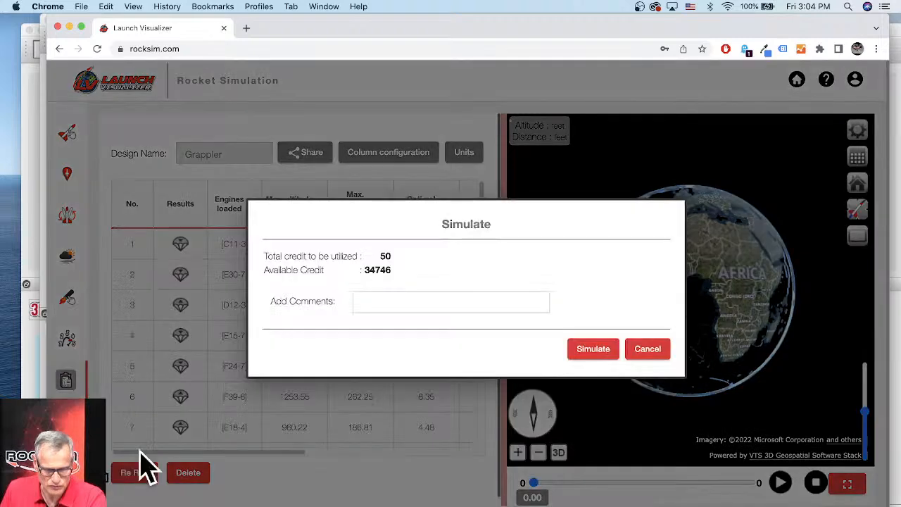
{"action": "left_click", "coordinate": [597, 355]}
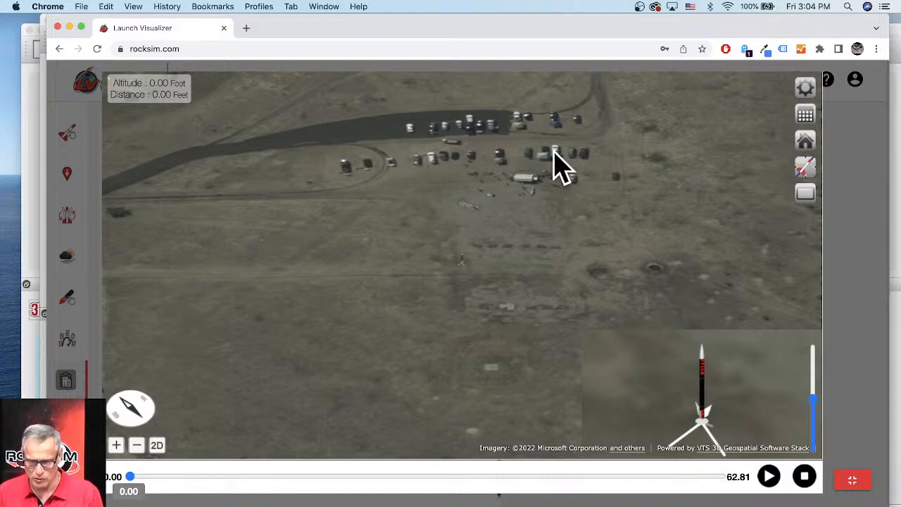
Zoom out from the launch pad in the 3D flight view to examine the surrounding launch field.
{"action": "scroll", "coordinate": [457, 259], "scroll_direction": "down", "scroll_amount": 3}
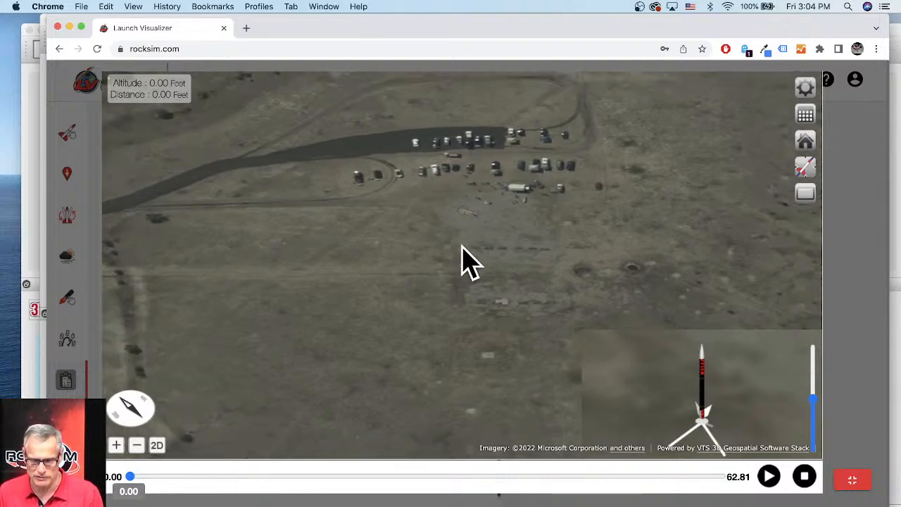
{"action": "scroll", "coordinate": [461, 243], "scroll_direction": "down", "scroll_amount": 5}
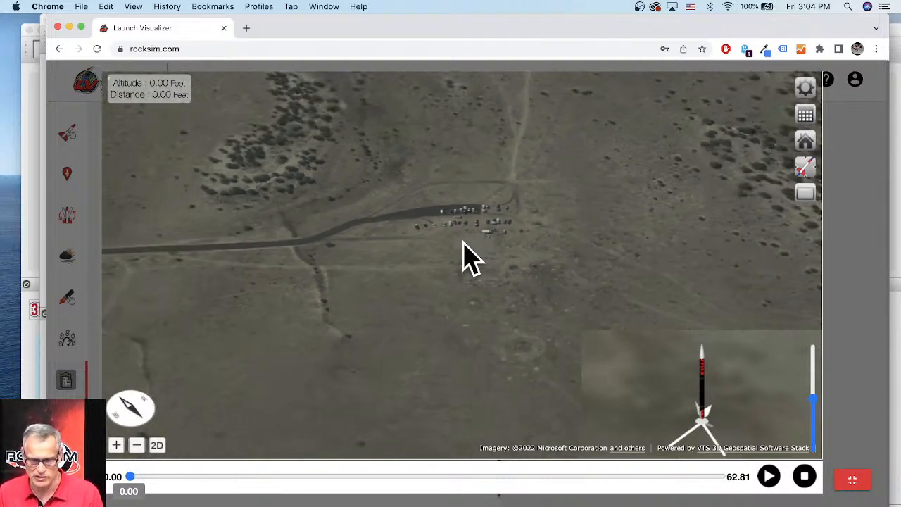
{"action": "scroll", "coordinate": [422, 296], "scroll_direction": "down", "scroll_amount": 3}
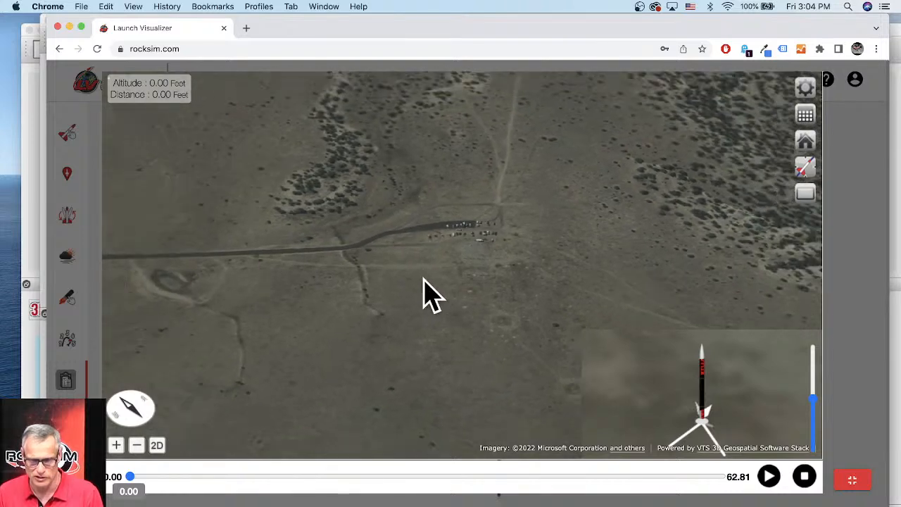
Watch the Grappler's simulated flight over the launch field in the 3D view, and exit full-screen mode.
{"action": "scroll", "coordinate": [426, 296], "scroll_direction": "down", "scroll_amount": 4}
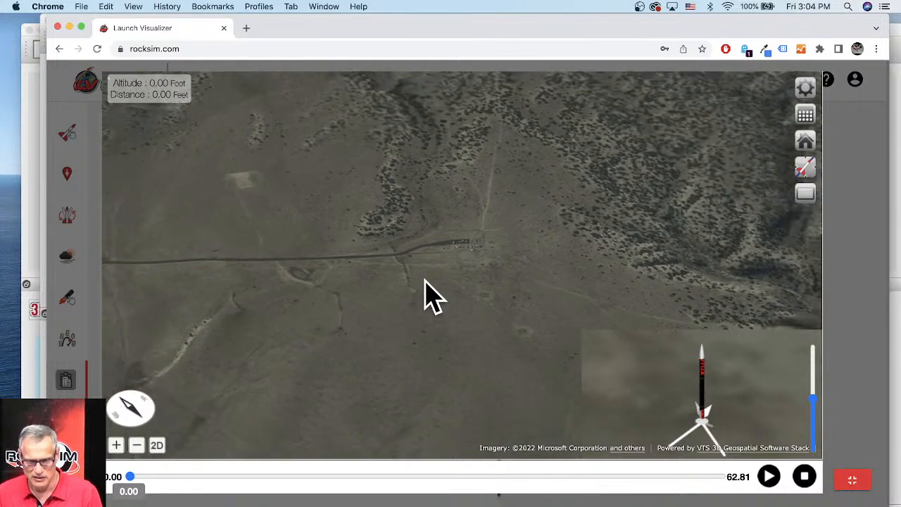
{"action": "scroll", "coordinate": [438, 292], "scroll_direction": "down", "scroll_amount": 2}
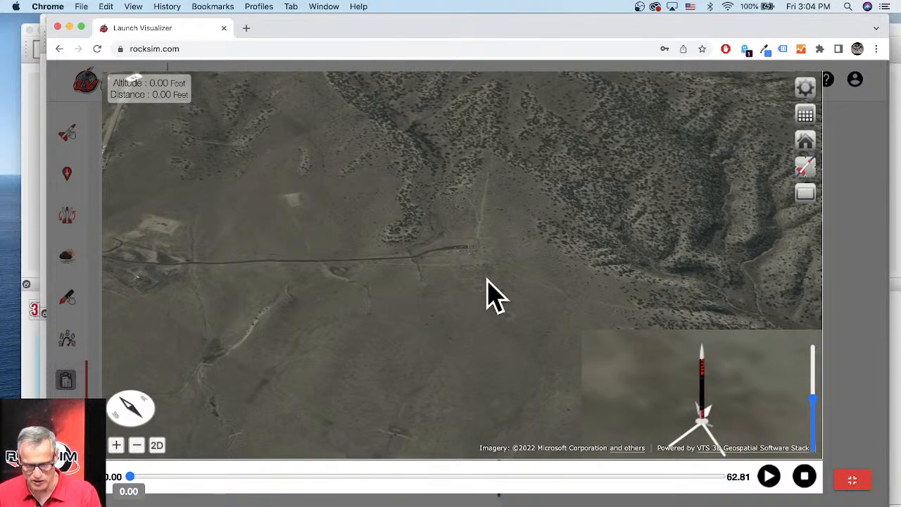
{"action": "scroll", "coordinate": [412, 283], "scroll_direction": "up", "scroll_amount": 5}
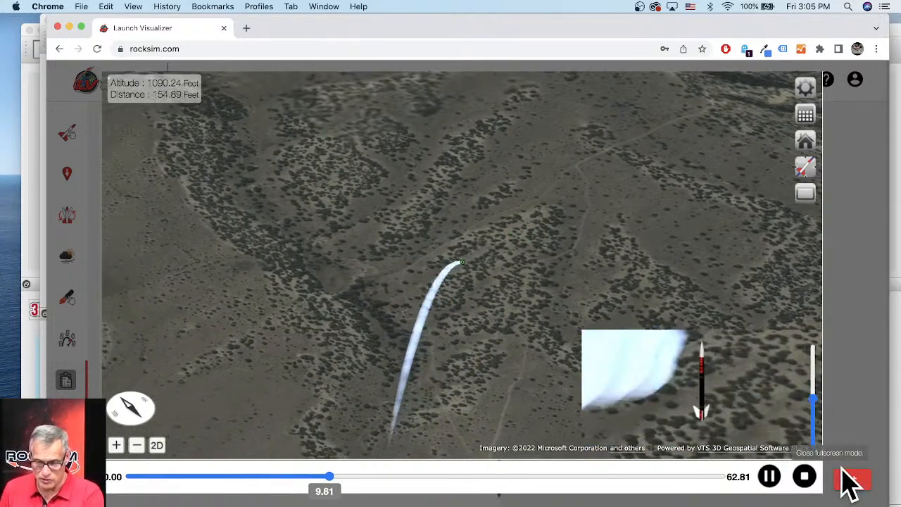
{"action": "left_click", "coordinate": [853, 481]}
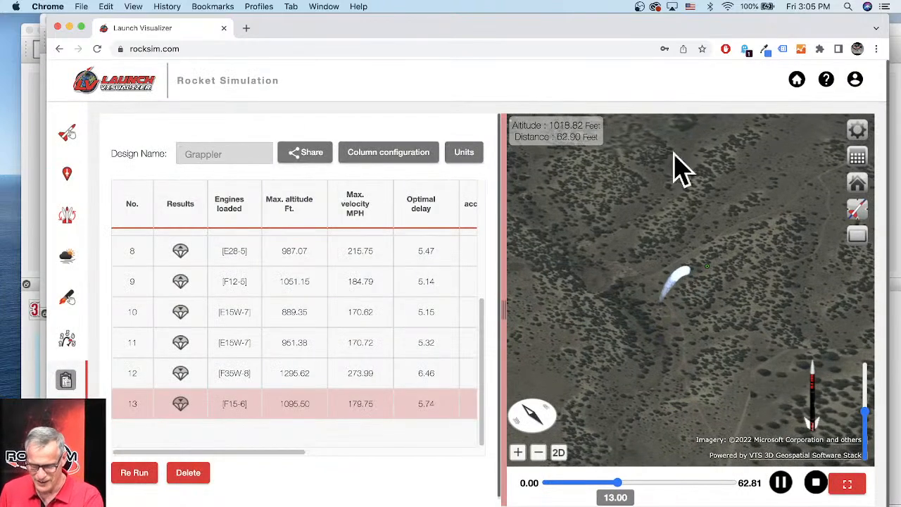
Close the Launch Visualizer window and highlight Episode 43's entry in Safari about simulating a rocket that splits into two separate parts at apogee.
{"action": "left_click", "coordinate": [57, 27]}
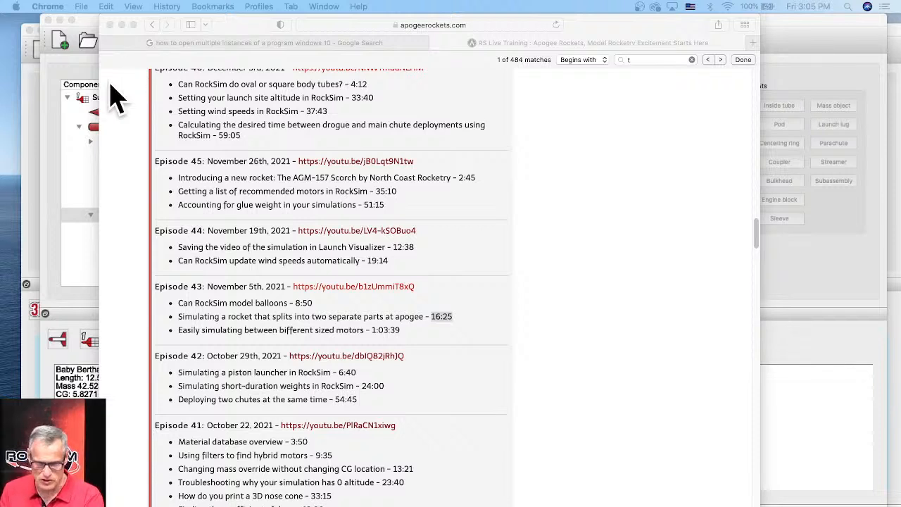
{"action": "left_click", "coordinate": [184, 320]}
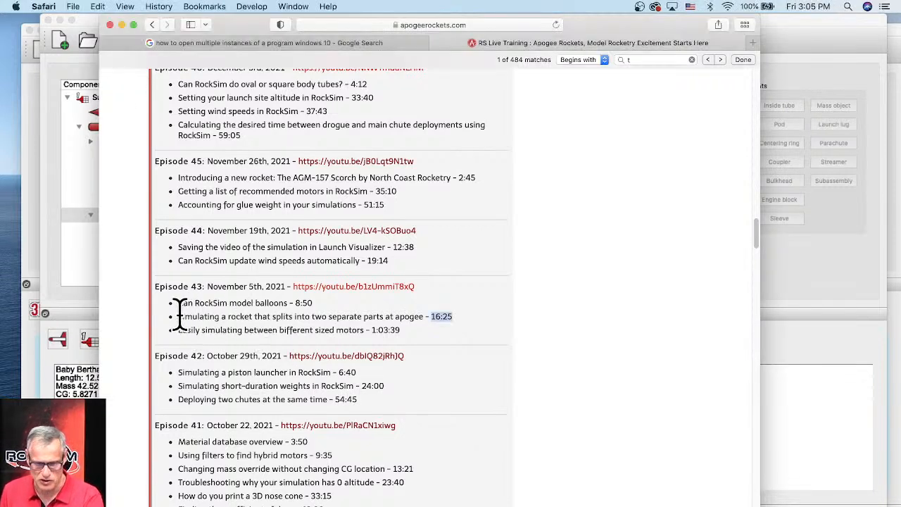
{"action": "left_click_drag", "start_coordinate": [180, 316], "coordinate": [458, 315]}
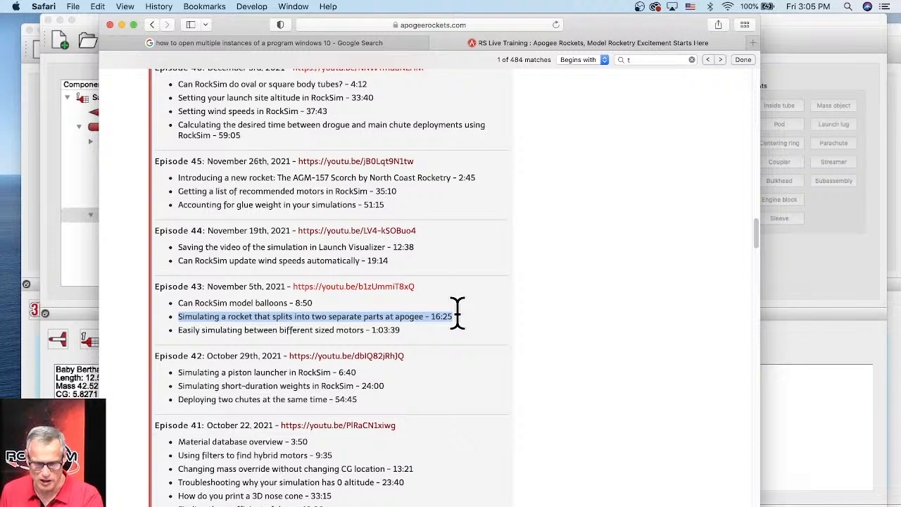